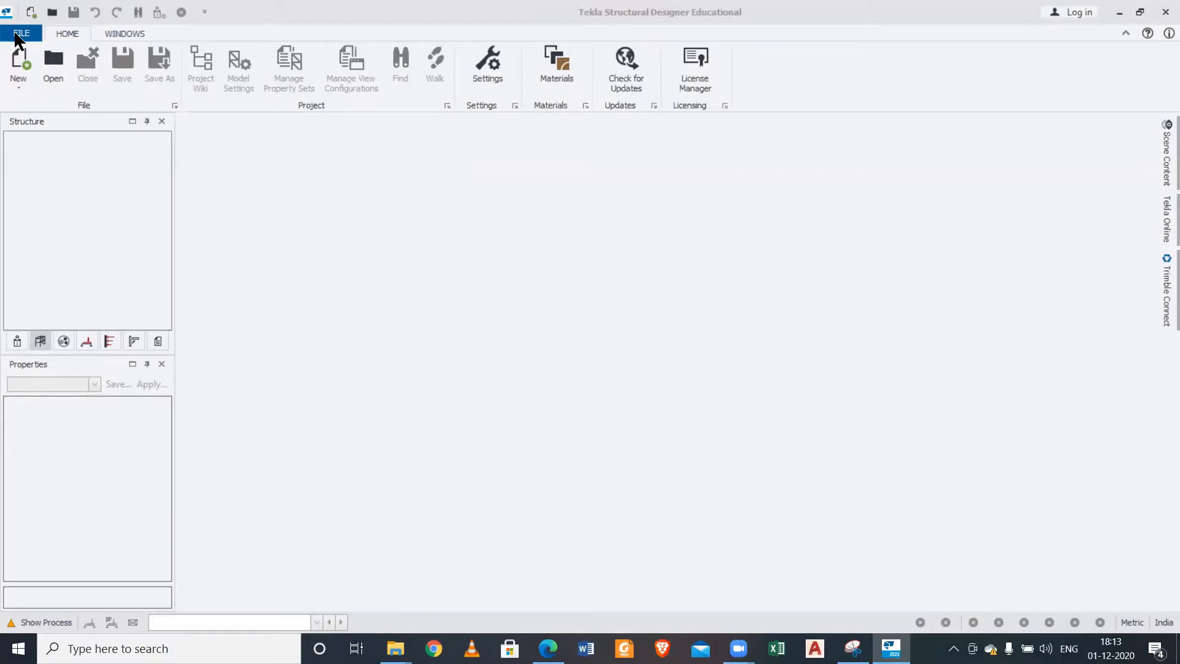
- Create a new, empty structural model
click(21, 34)
click(20, 33)
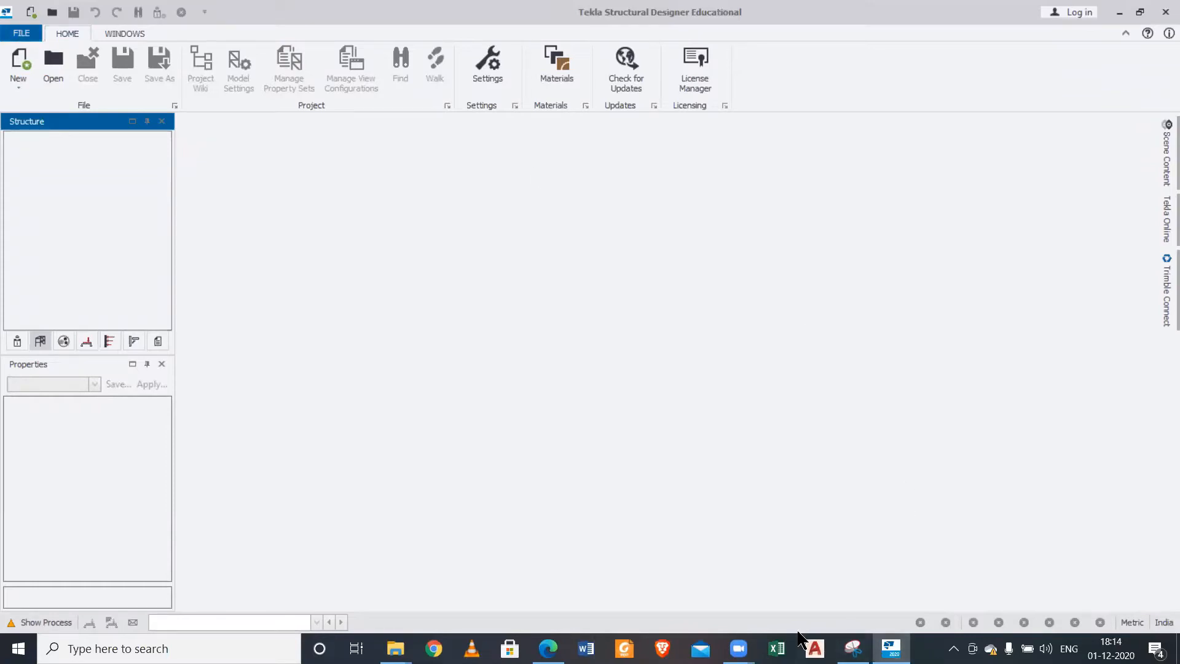
click(22, 32)
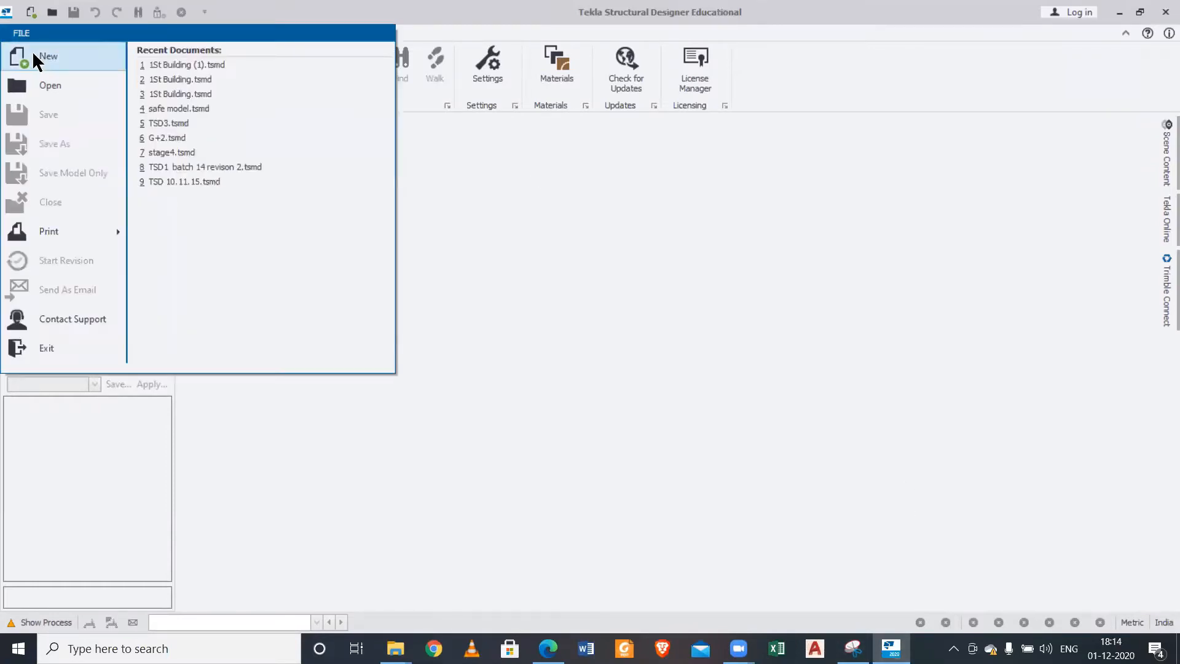
click(35, 55)
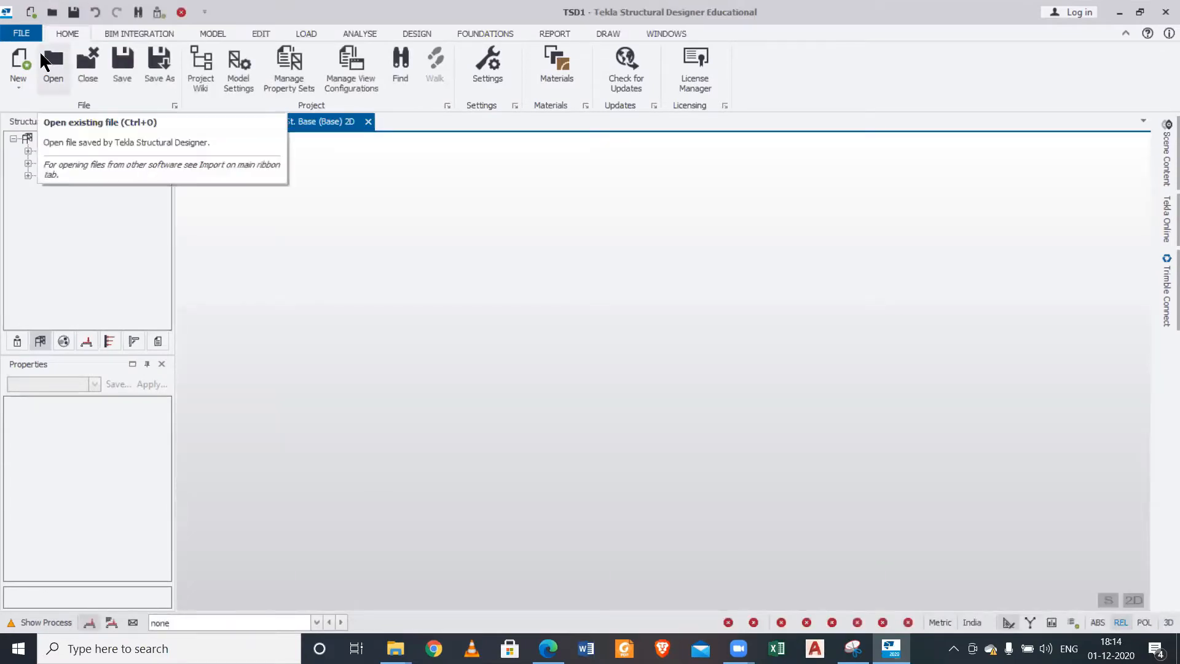
- In the construction levels, insert a level below Base and set its elevation to -1.2 m
click(217, 32)
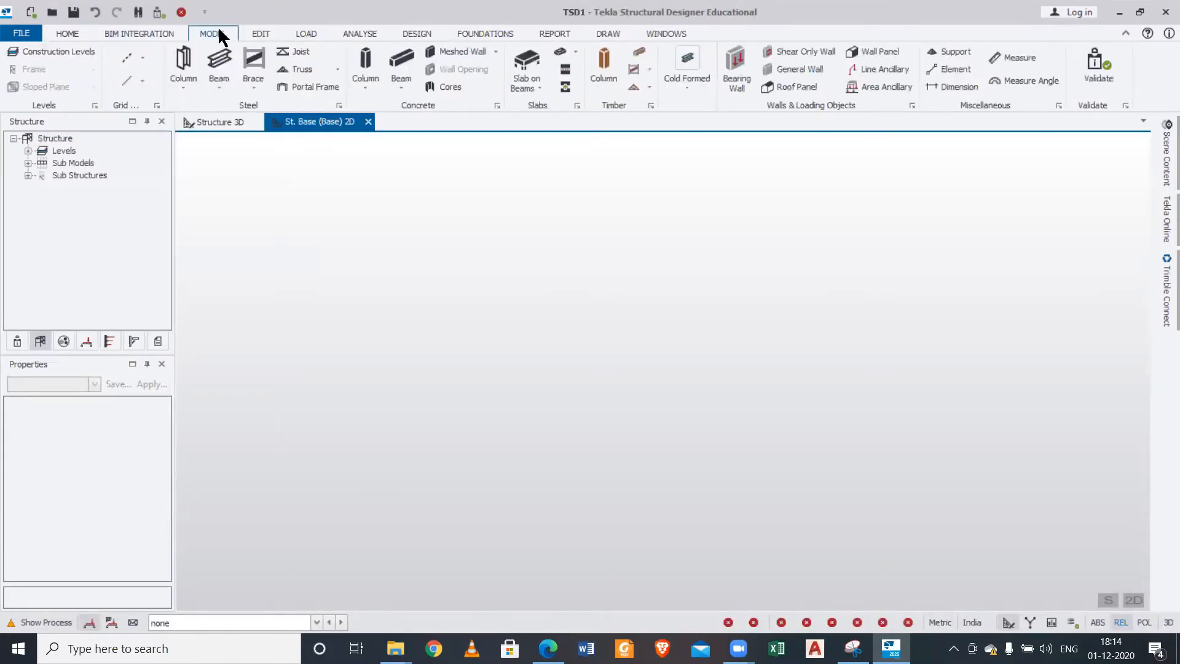
click(85, 56)
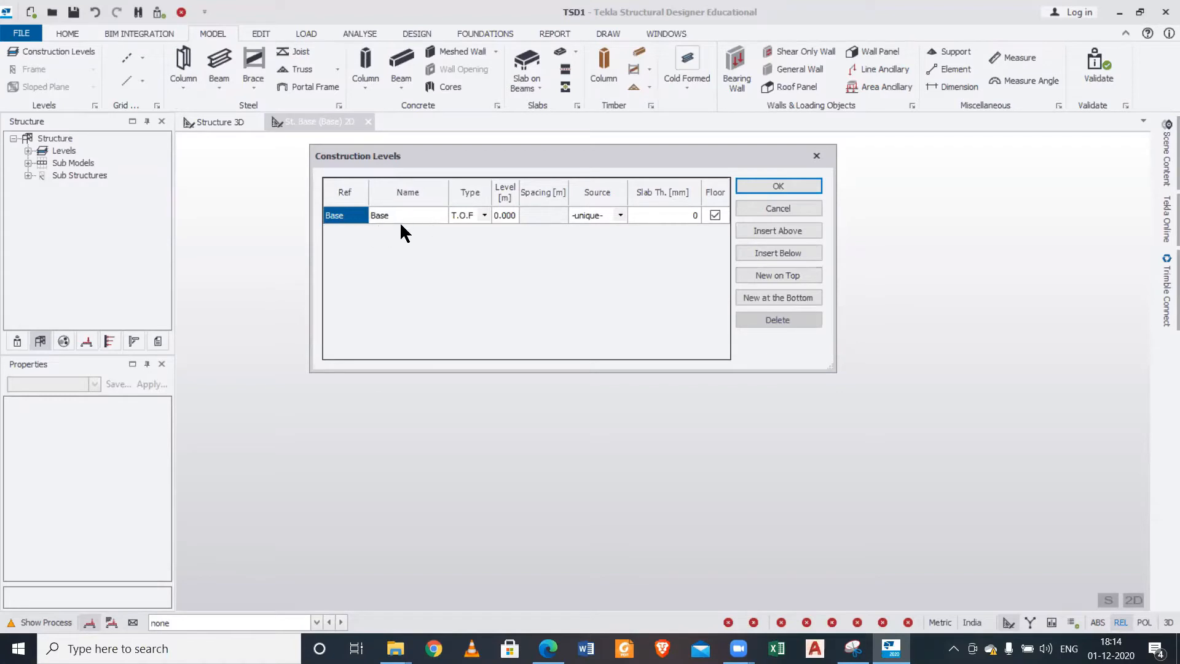
click(782, 252)
click(501, 232)
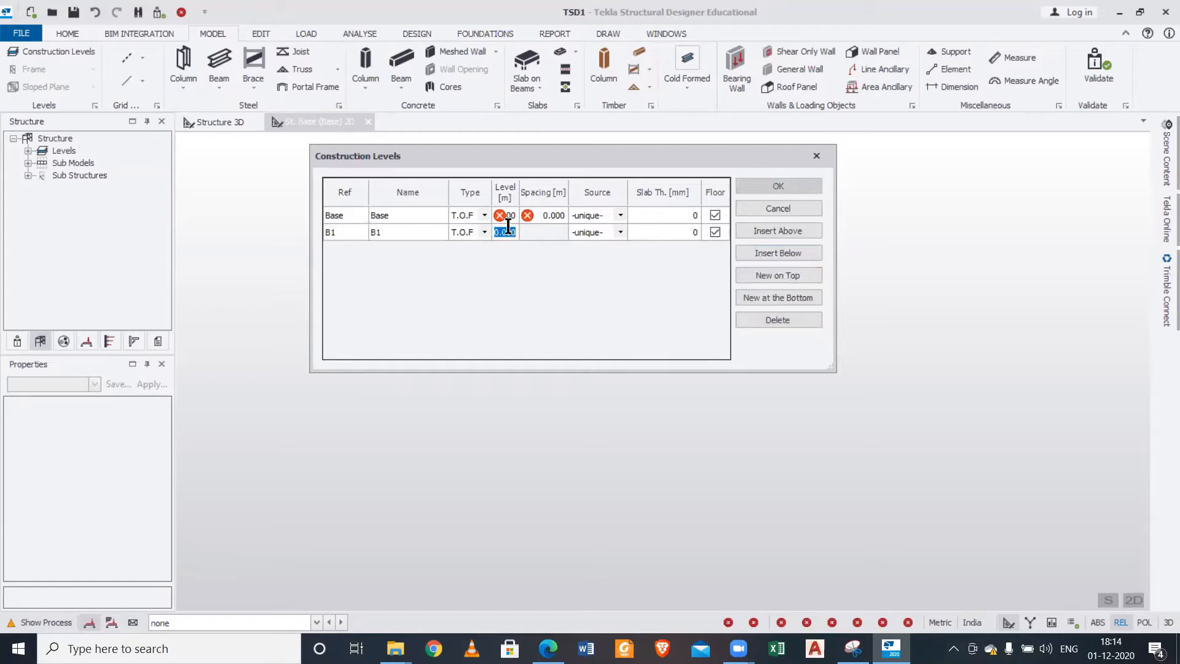
text(-1.2)
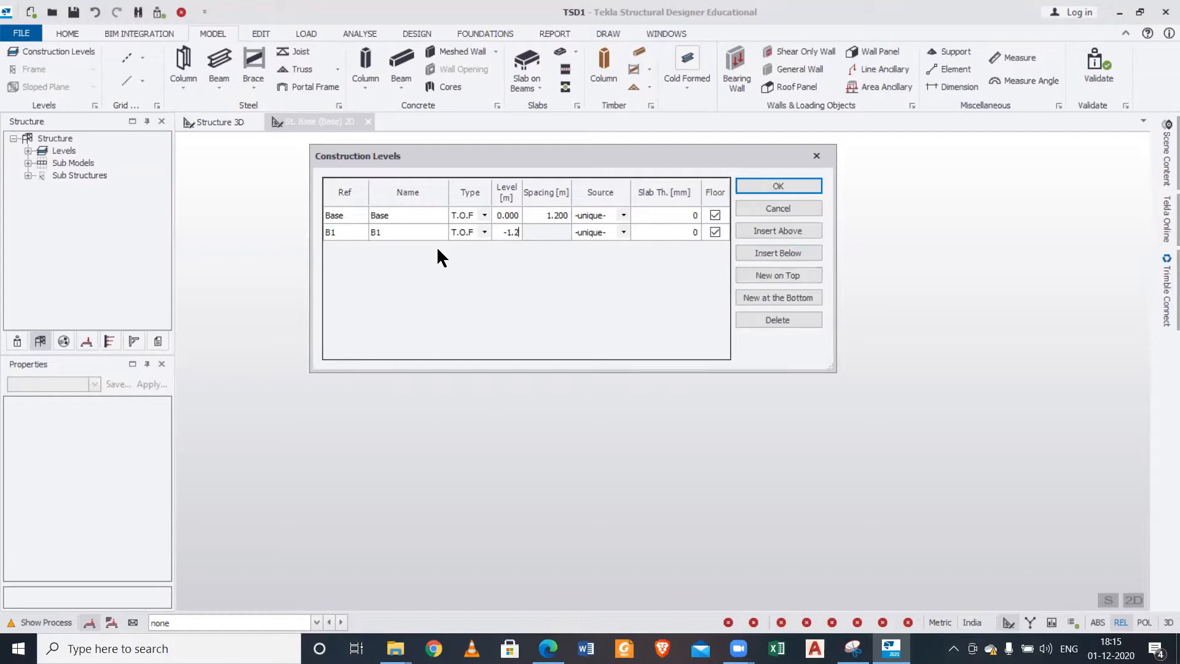
- Insert a construction level above Base and set its spacing to 3.2 m
click(434, 212)
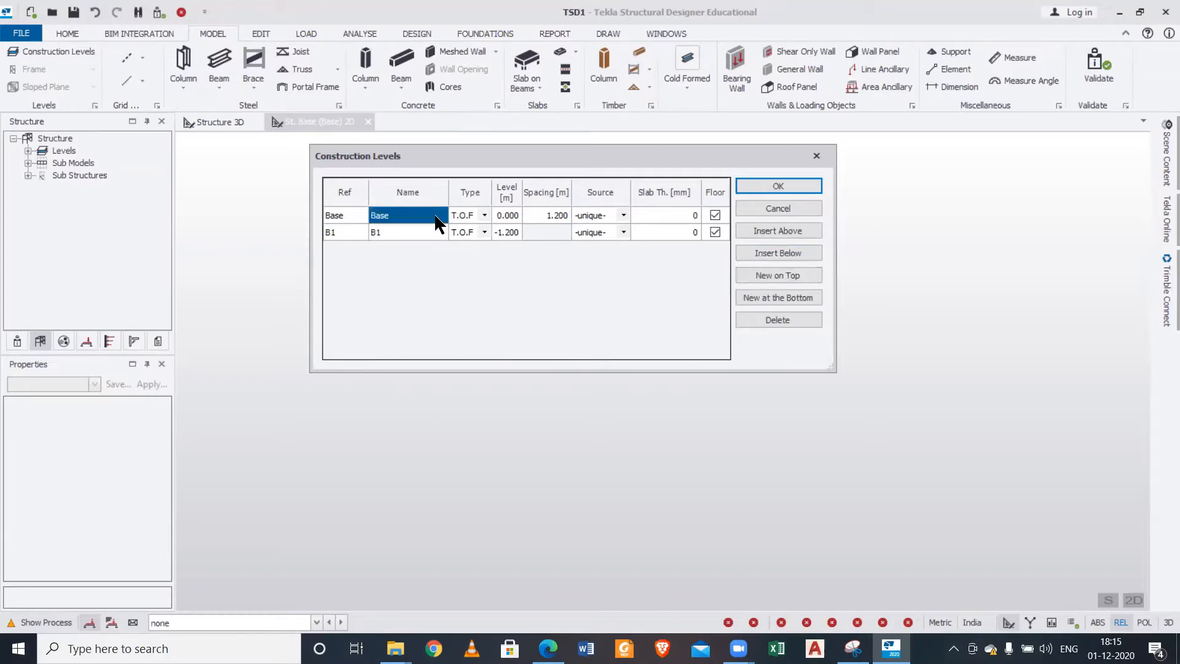
click(485, 215)
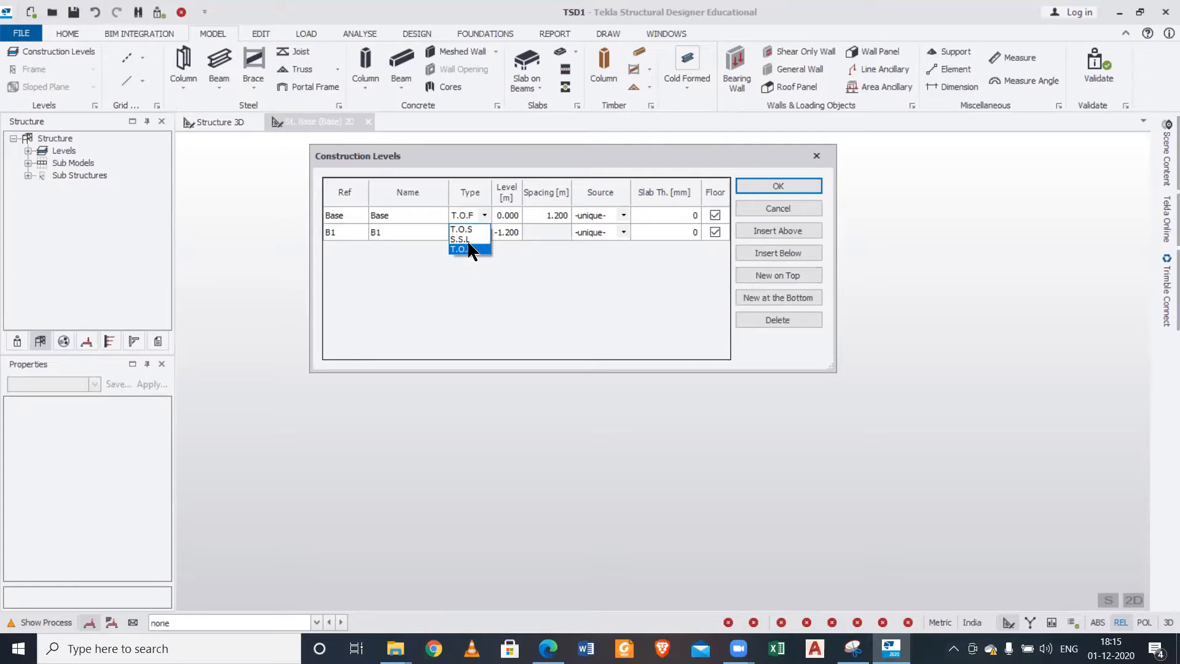
click(477, 293)
click(382, 212)
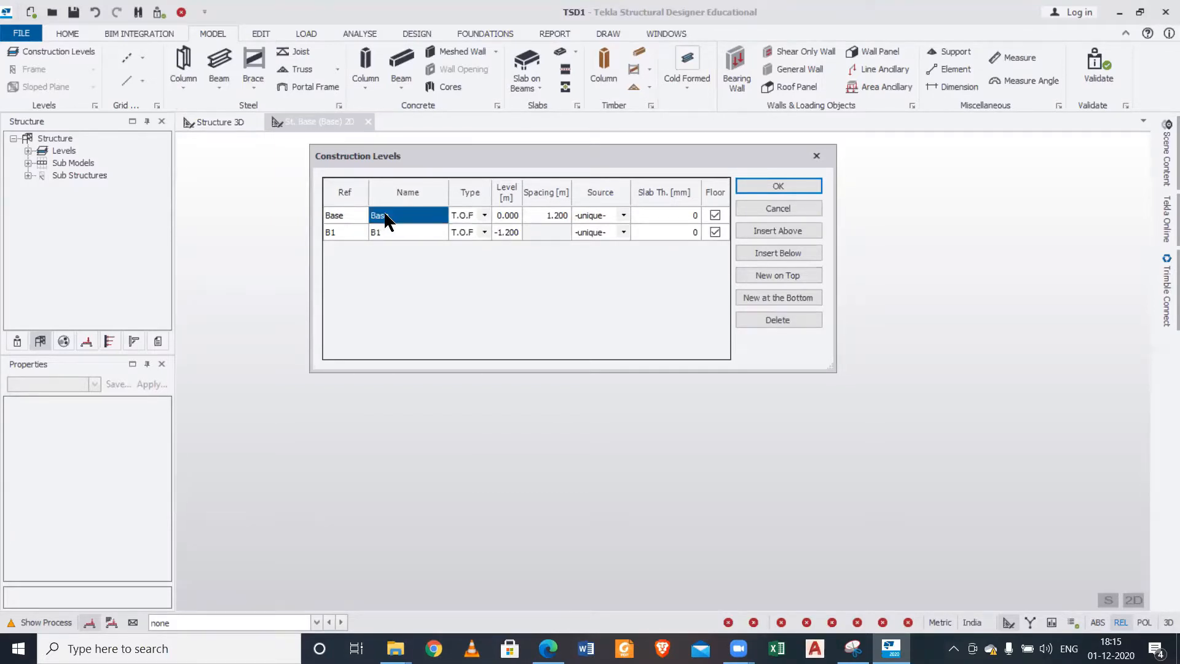
click(796, 230)
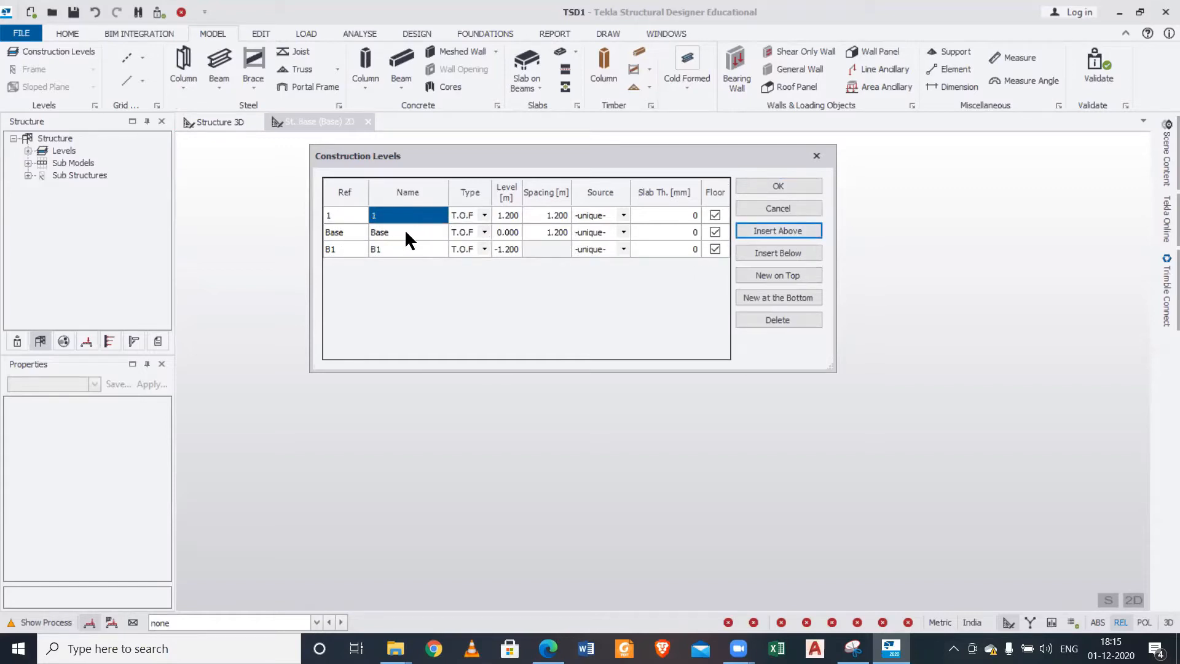
click(483, 214)
click(488, 239)
click(553, 215)
text(3.2)
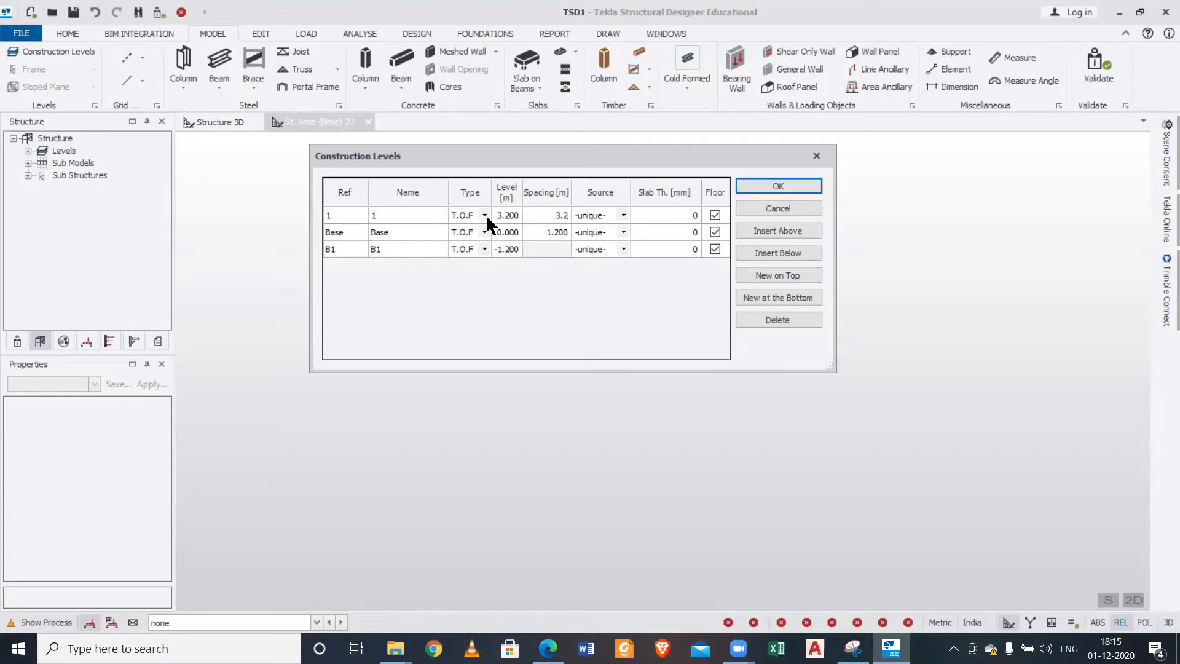
- Set the slab thickness of level 1 to 150 mm
click(659, 217)
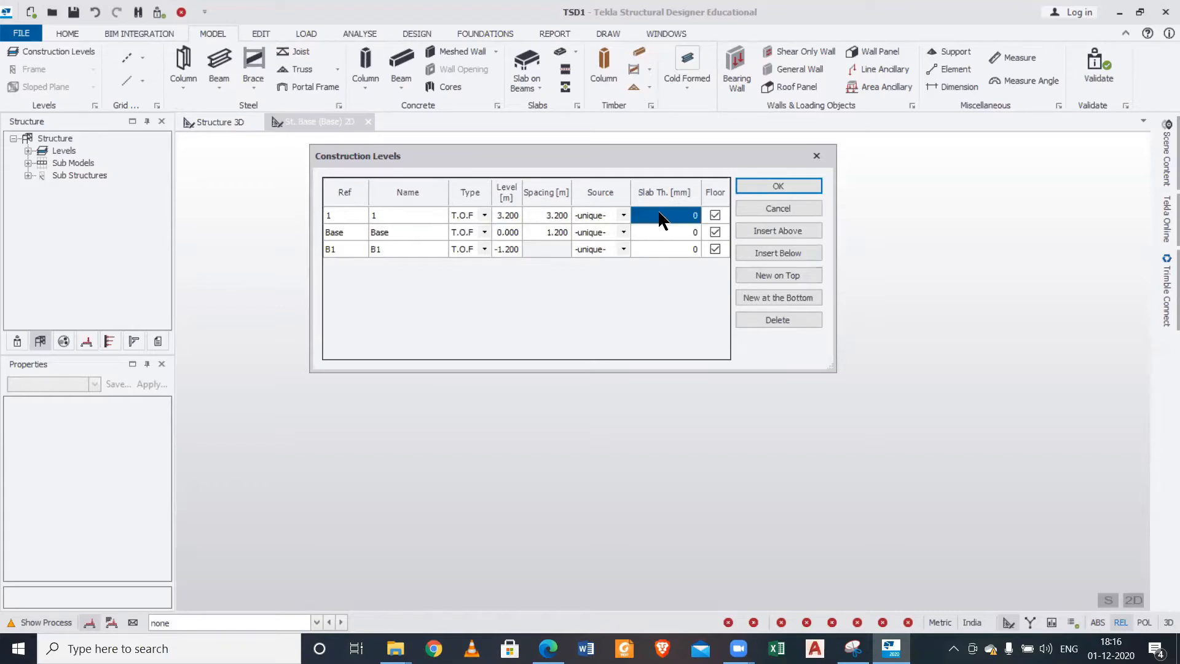
click(659, 213)
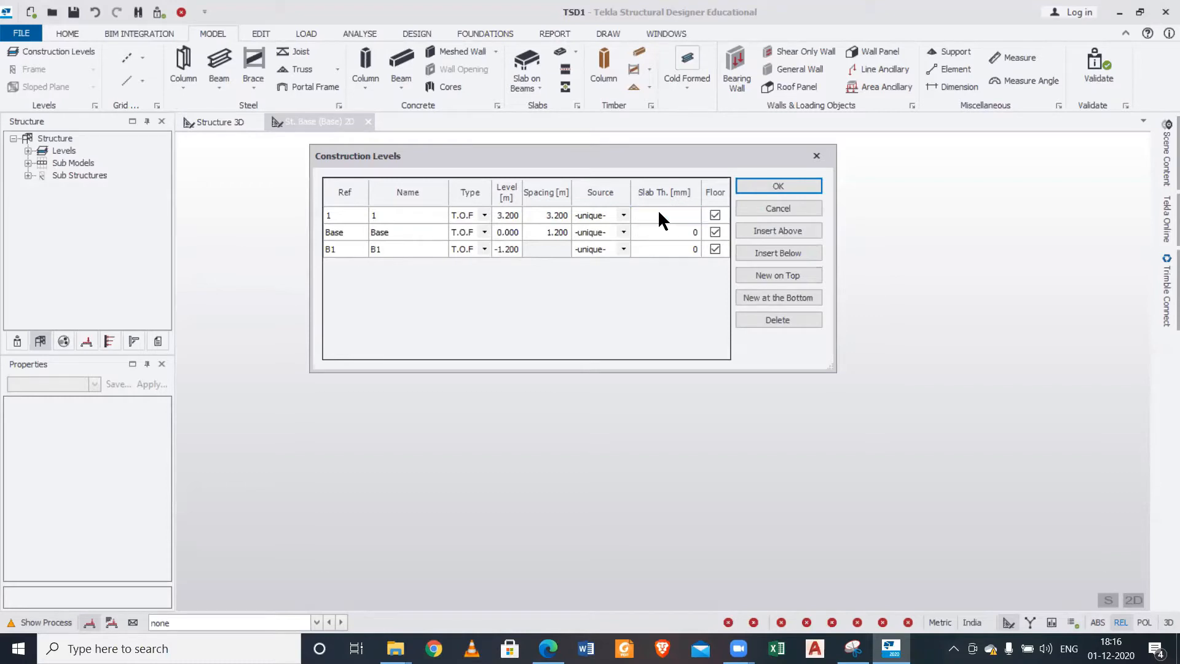
click(706, 221)
click(715, 232)
click(693, 210)
click(694, 210)
double_click(695, 212)
key(Tab)
click(686, 214)
click(686, 214)
text(15)
- Insert a level above level 1 and set the type of levels 1 and 2 to S.S.L
click(416, 219)
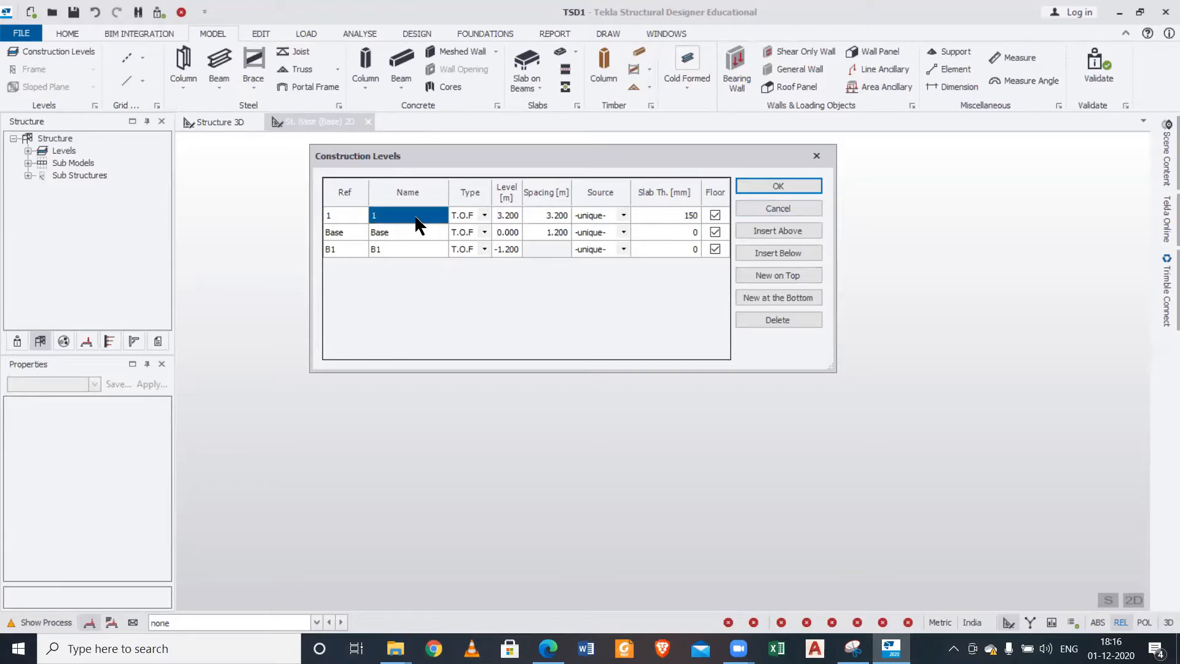
click(800, 230)
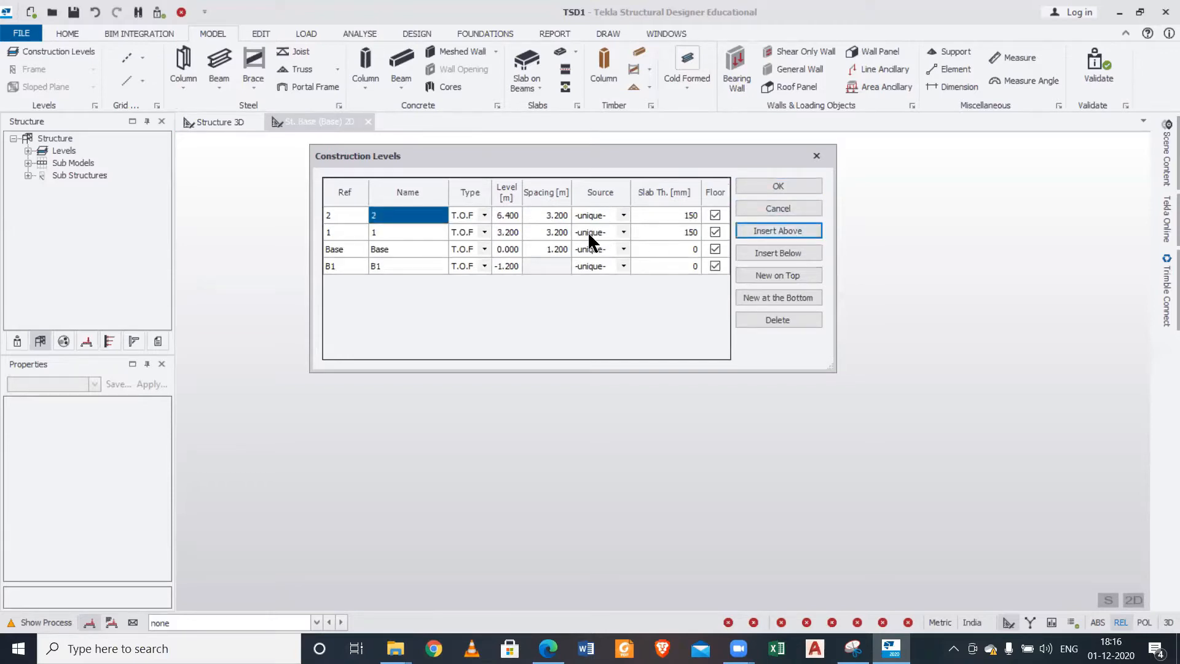
click(484, 231)
click(479, 257)
click(483, 218)
click(484, 216)
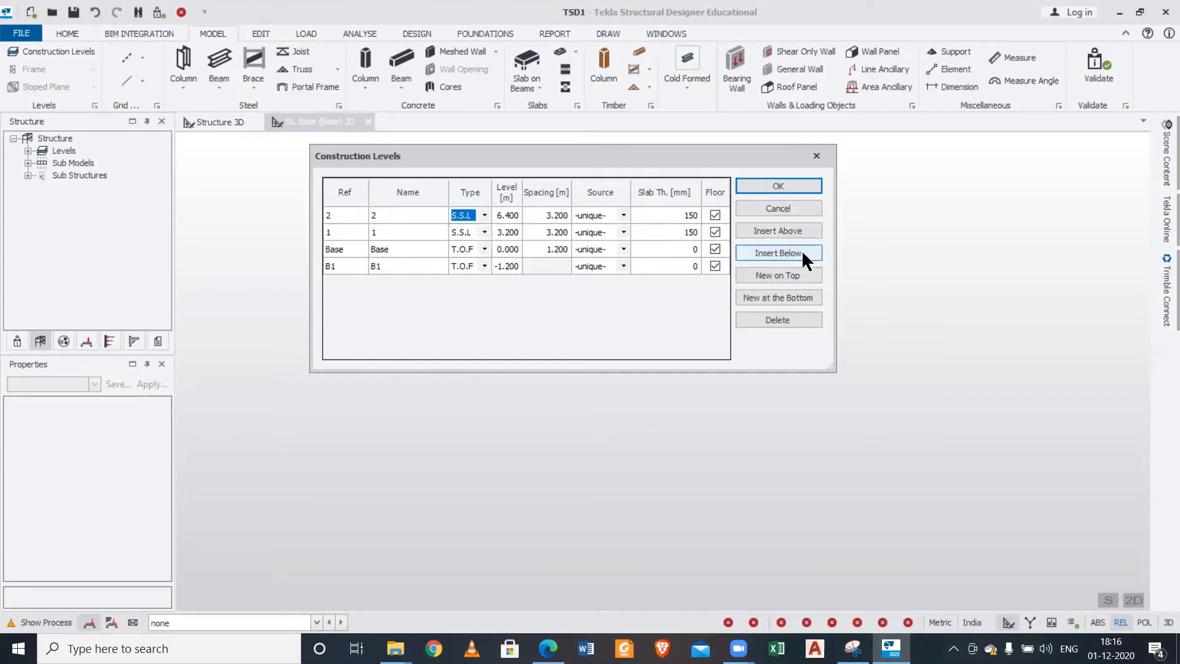
- Insert two more levels above level 2 and accept the construction levels
click(412, 217)
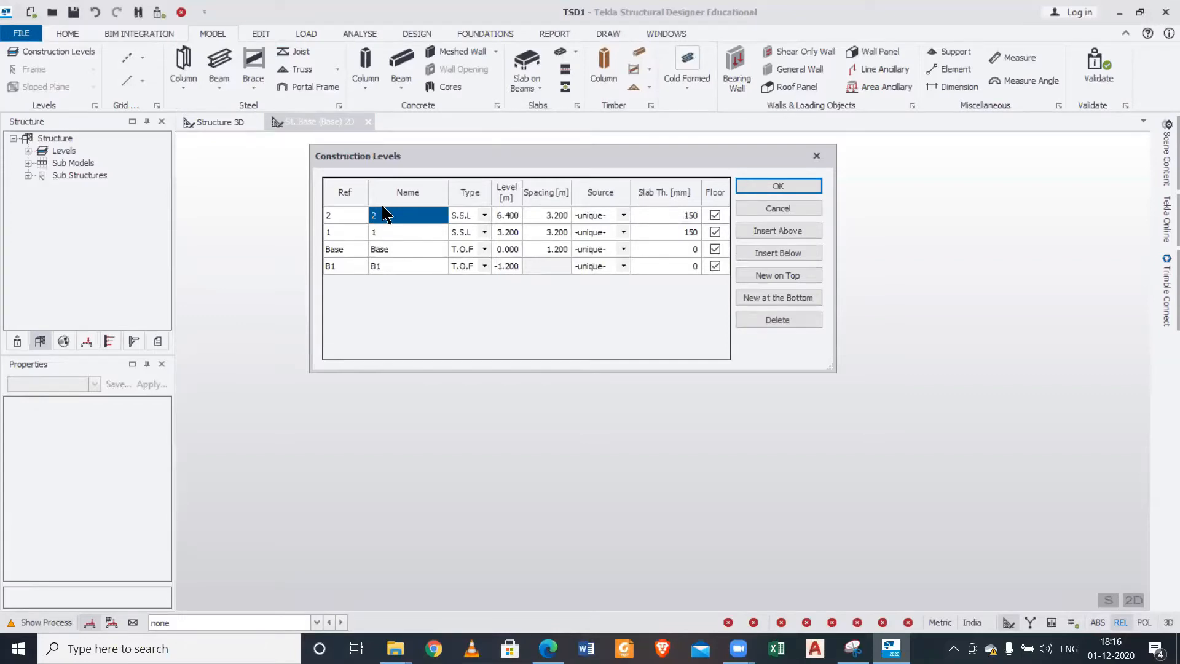
click(779, 231)
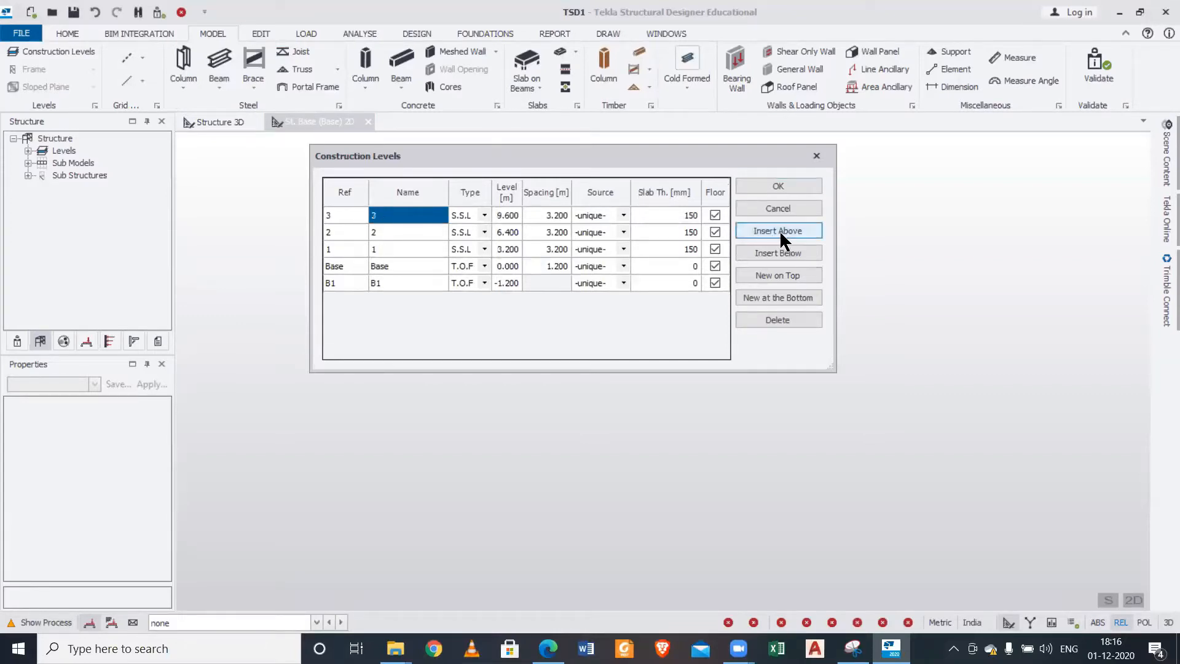
click(780, 231)
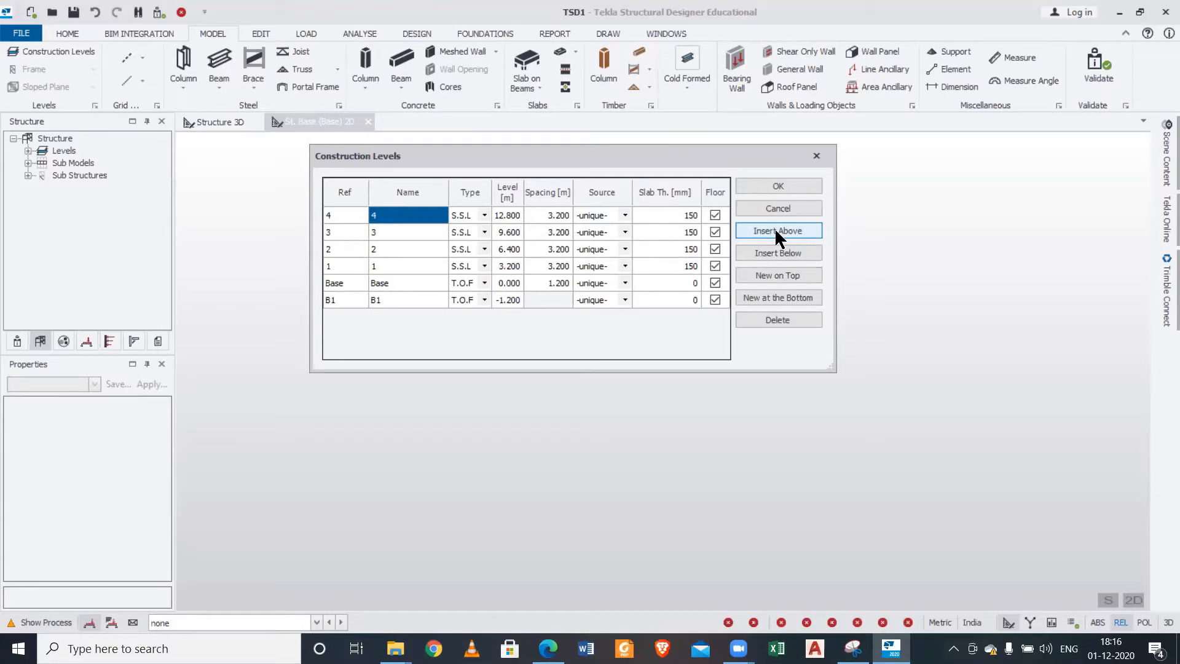
click(790, 185)
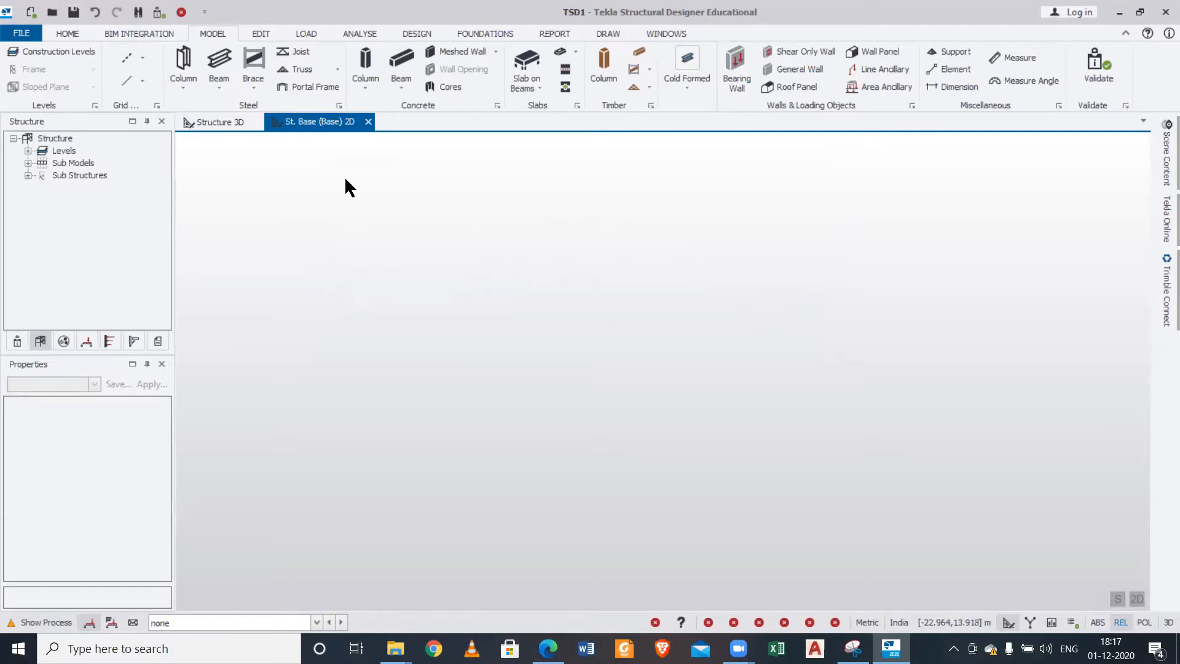
- Load the CenterLine For TSD DXF drawing into the grid import wizard
click(142, 58)
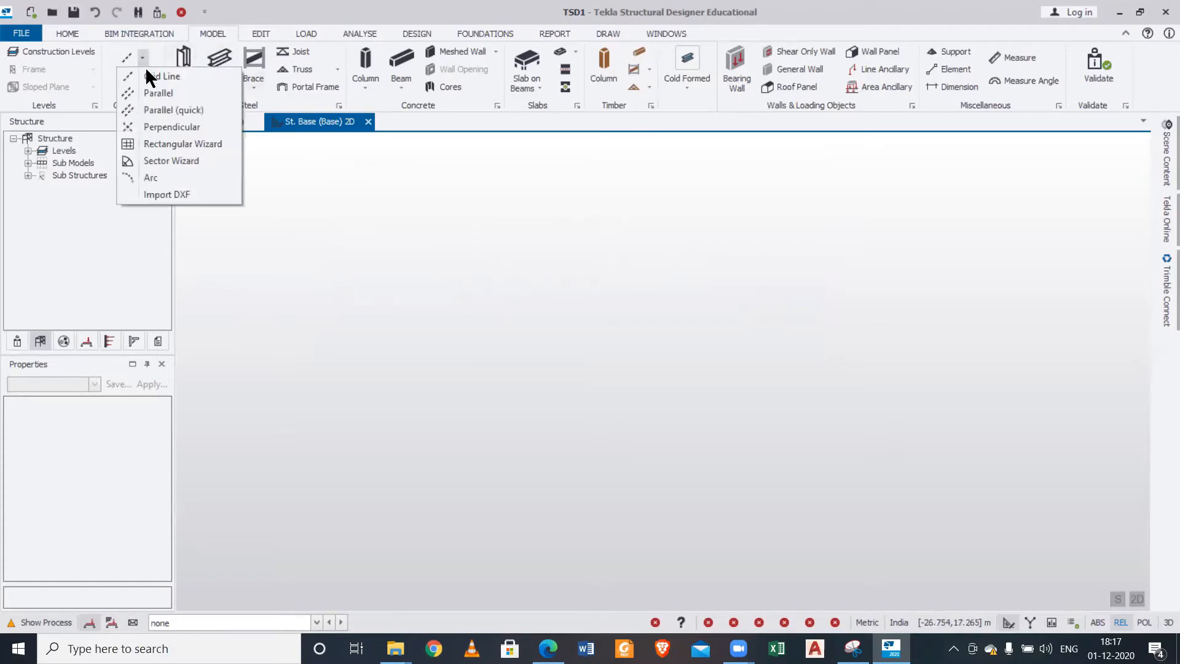
click(201, 194)
click(316, 205)
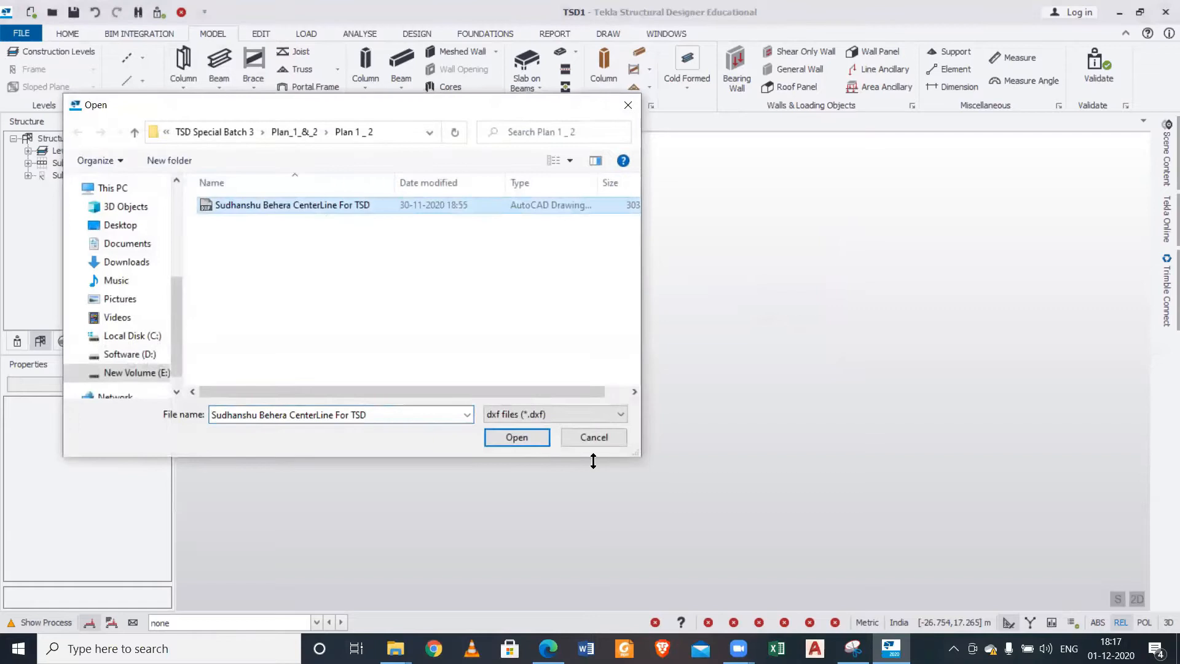
click(510, 437)
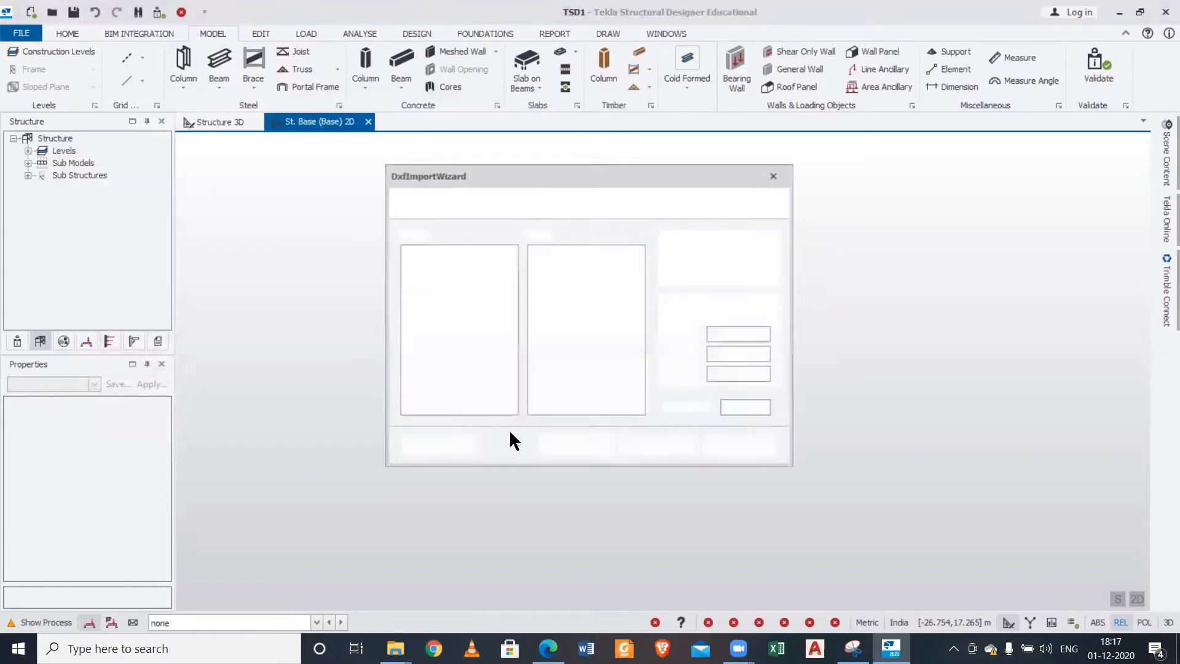
- Import only the Centre line layer as architectural grids, grouped by layer, on the Base level
click(406, 281)
click(406, 262)
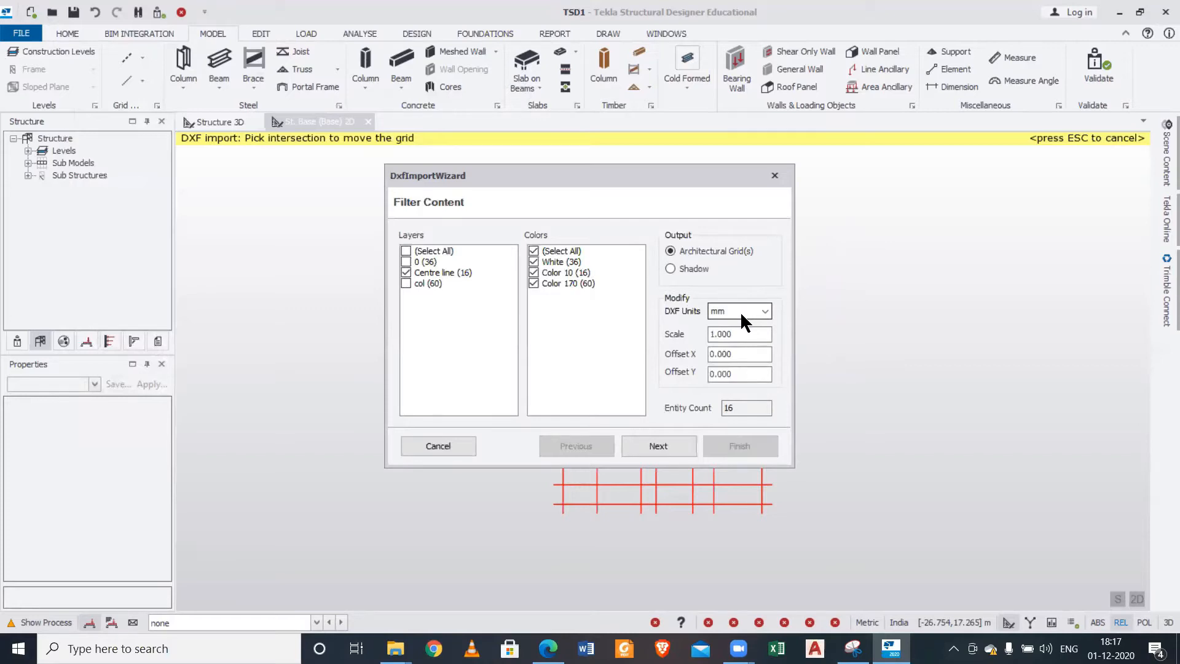
click(679, 441)
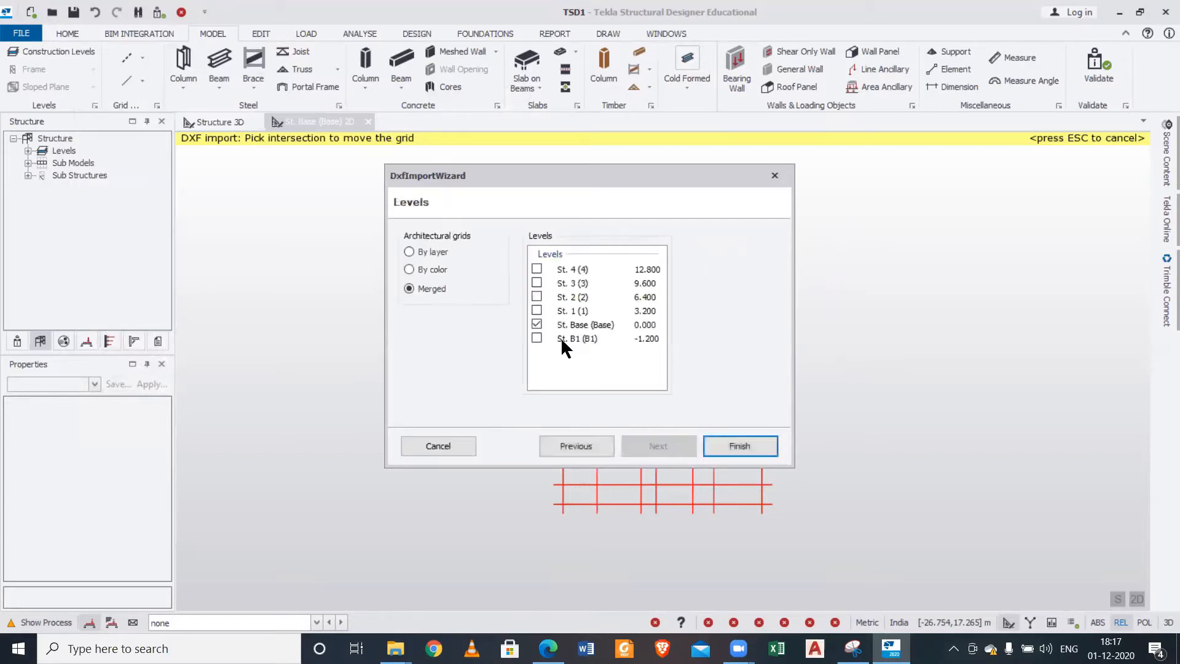
click(429, 253)
click(741, 447)
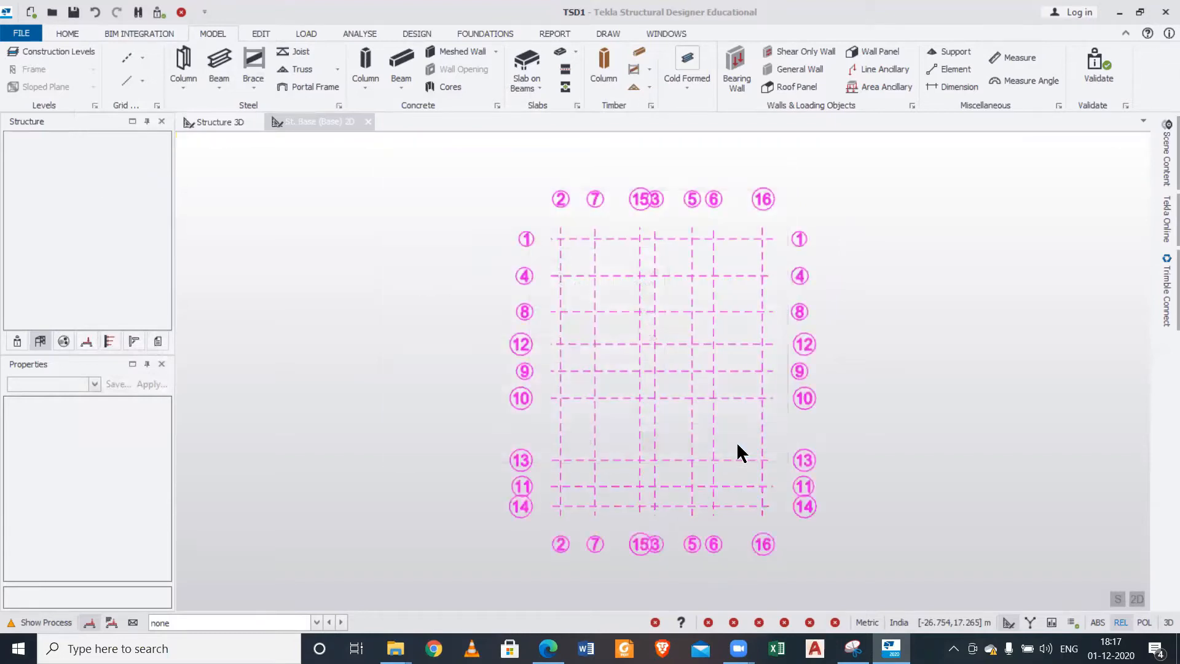
- Import the same centre-line DXF again as a shadow, excluding the Centre line layer and keeping layers 0 and col
click(142, 58)
click(223, 195)
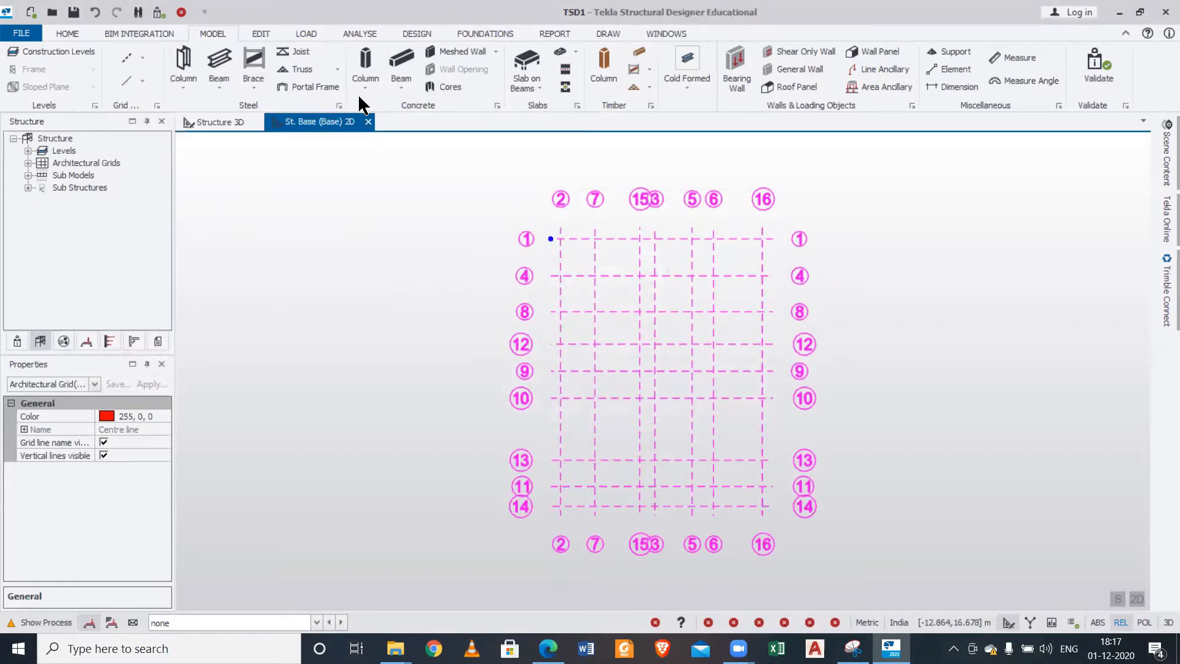
click(303, 205)
click(513, 437)
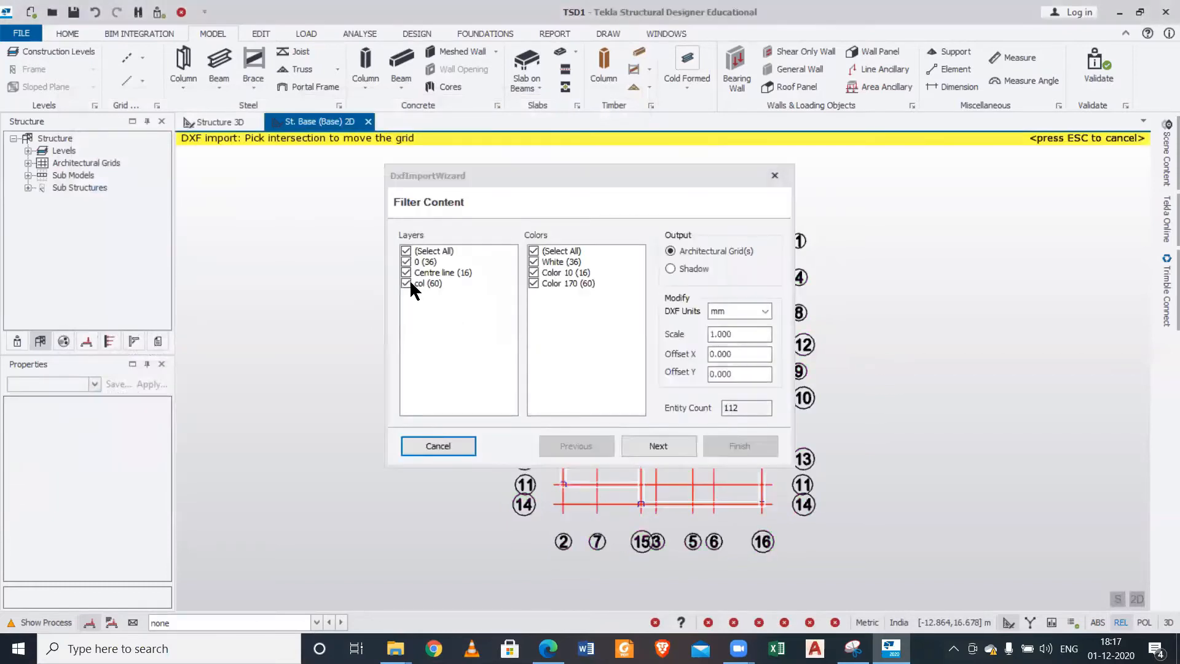
click(406, 272)
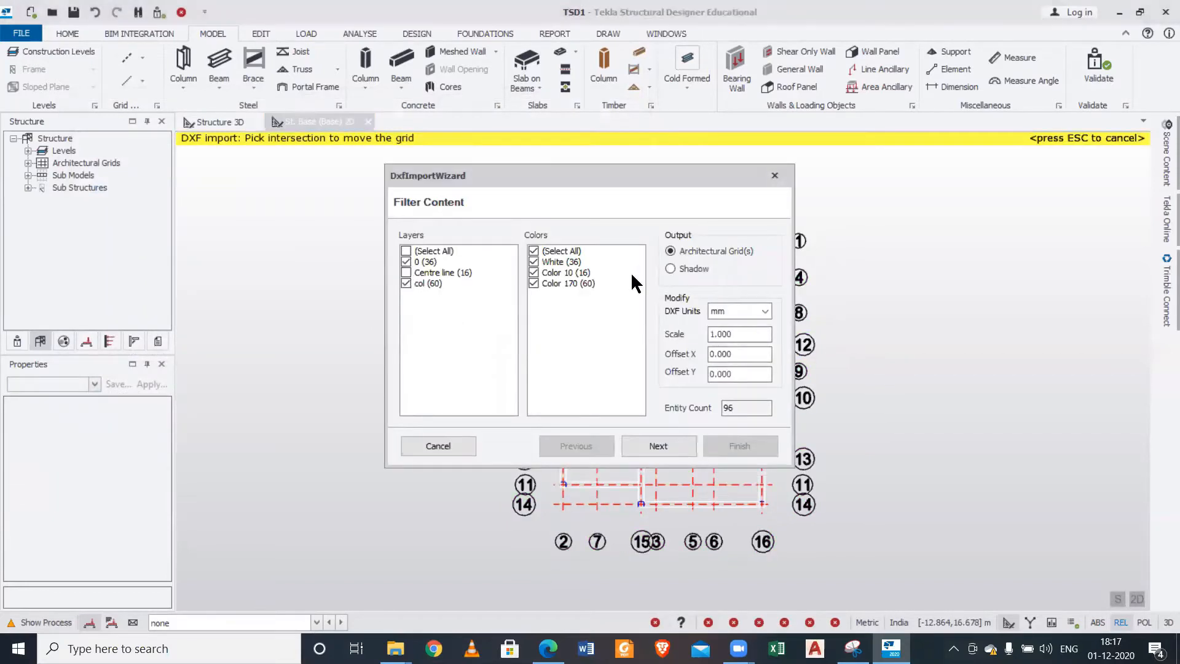
click(677, 272)
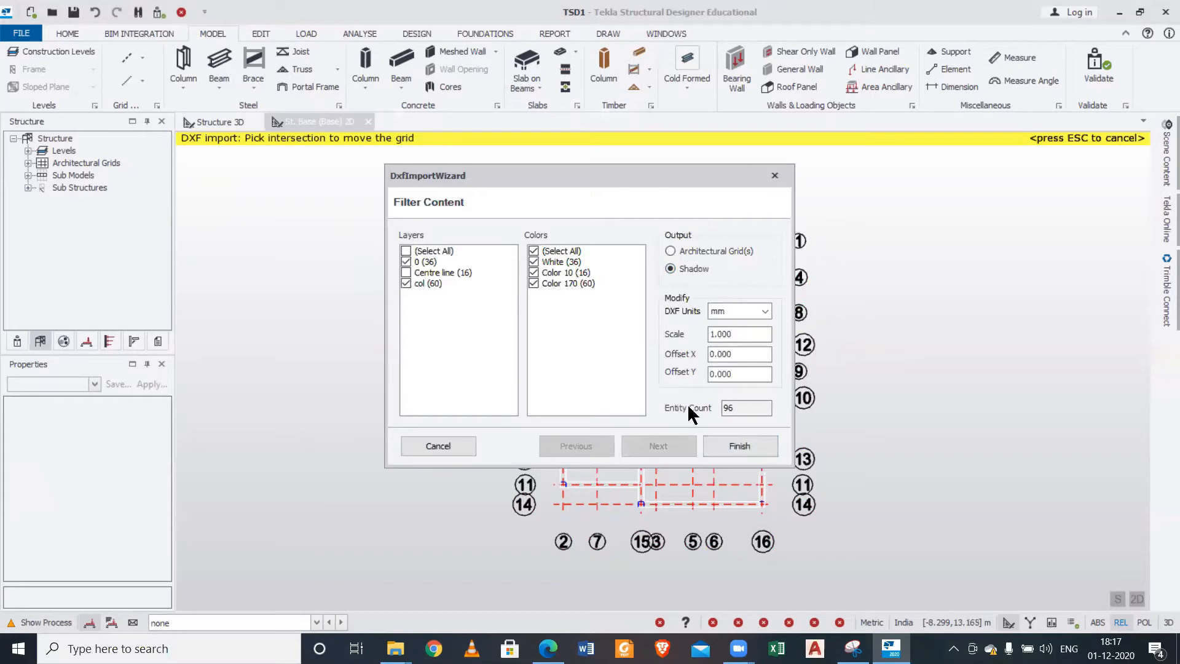
click(732, 446)
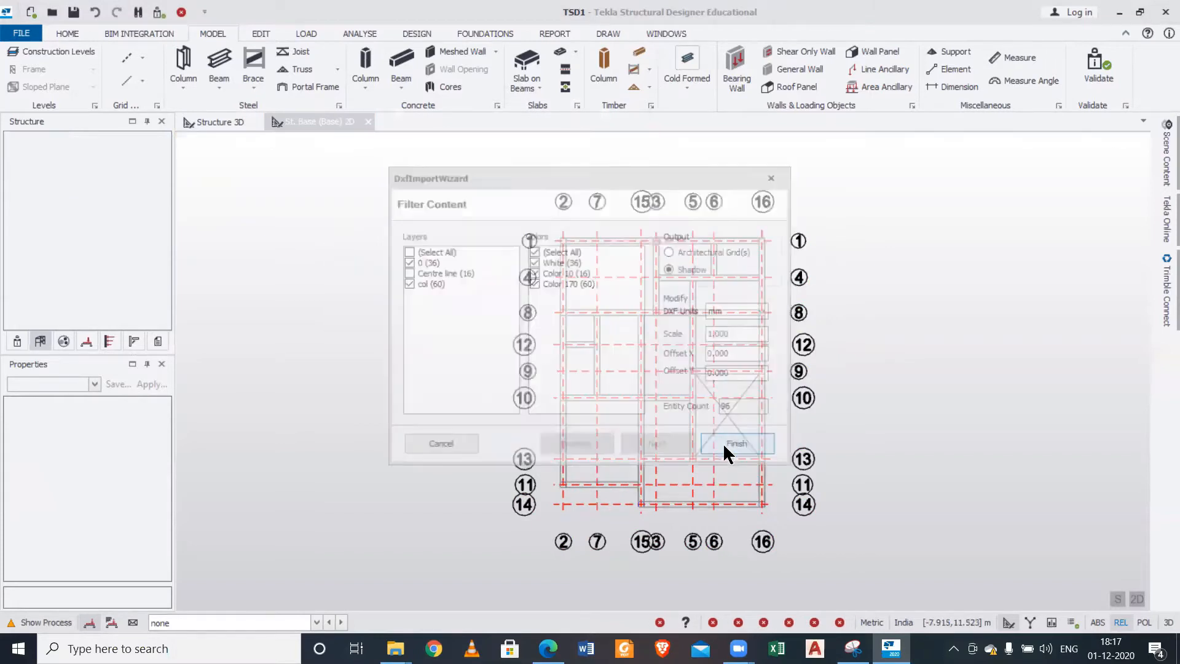
scroll(619, 220, up, 4)
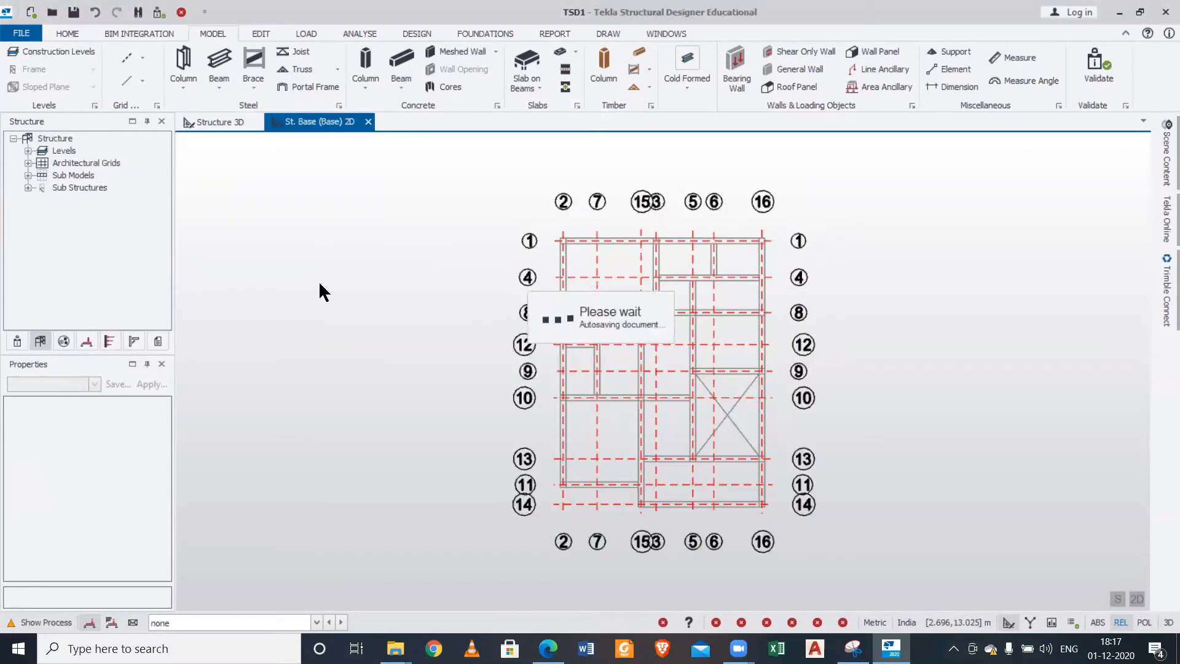
scroll(330, 277, down, 3)
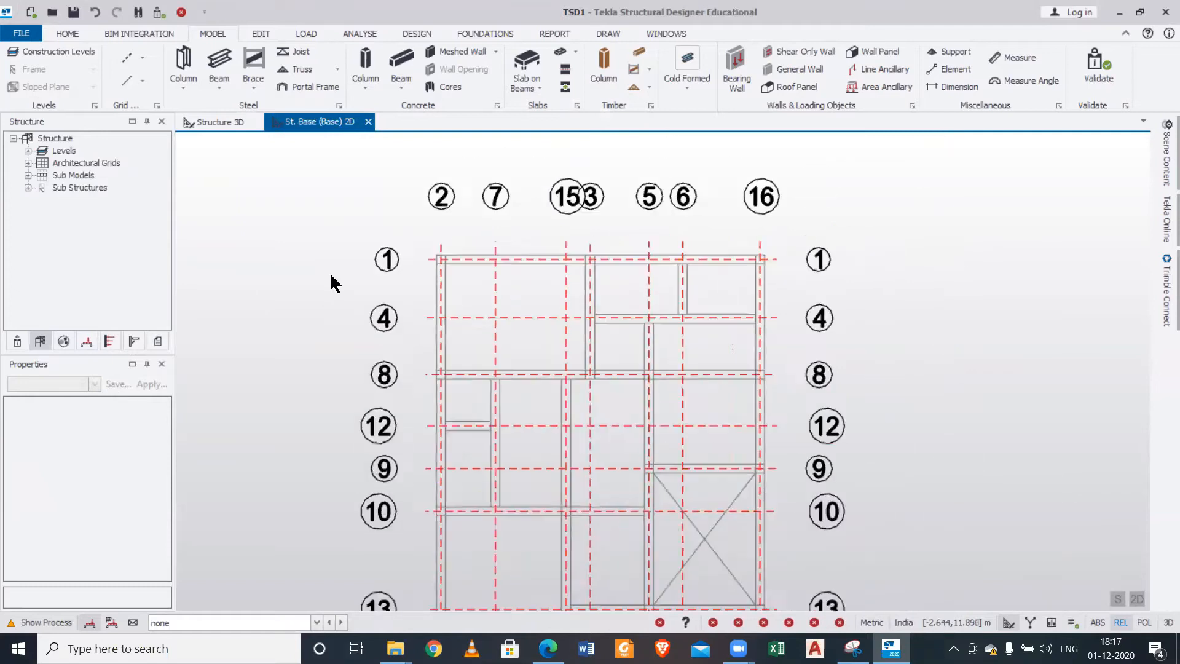
middle_drag(301, 375, 377, 289)
scroll(425, 309, up, 1)
scroll(425, 315, up, 1)
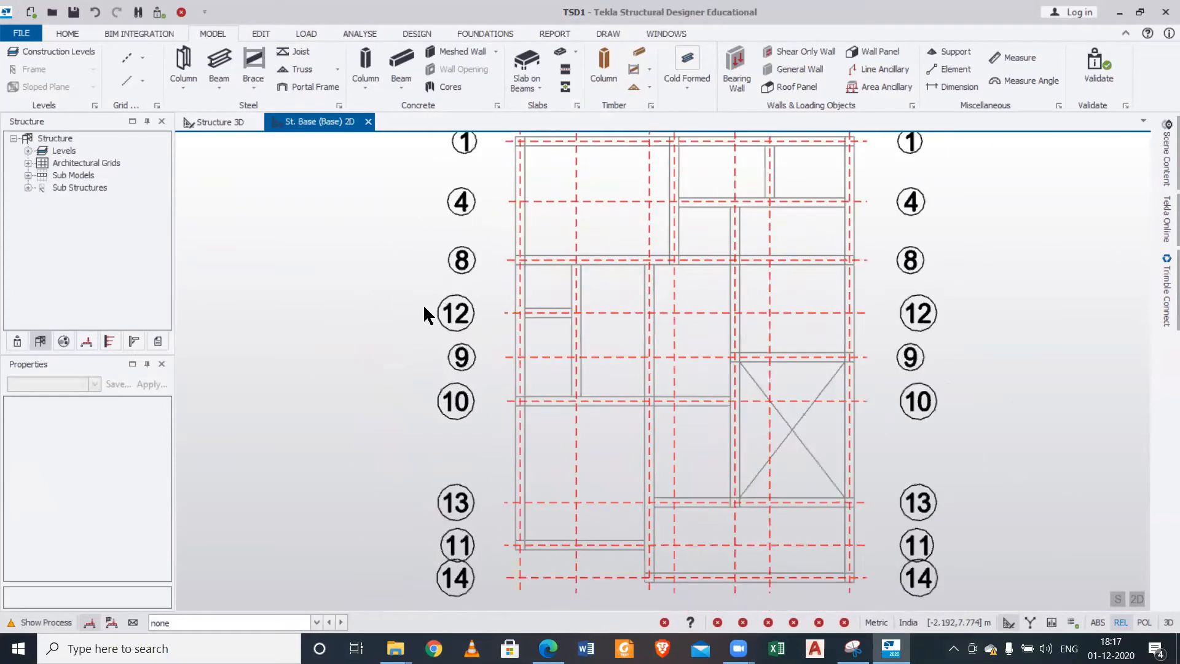
scroll(425, 316, down, 2)
scroll(335, 258, down, 1)
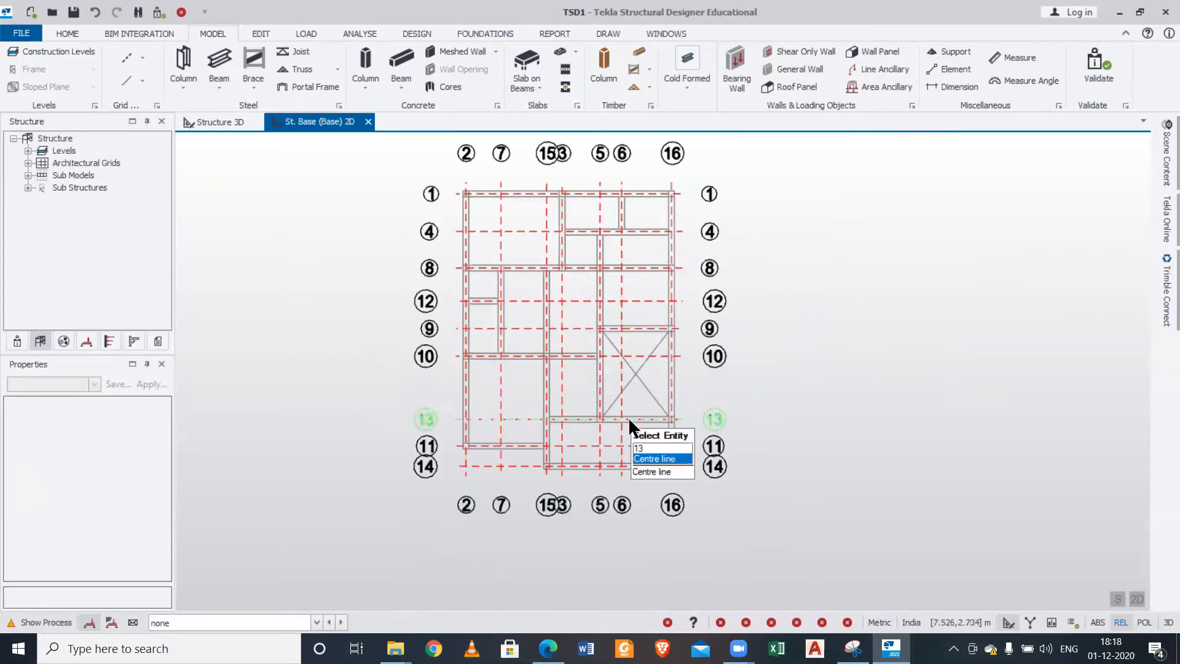
mouse_move(622, 266)
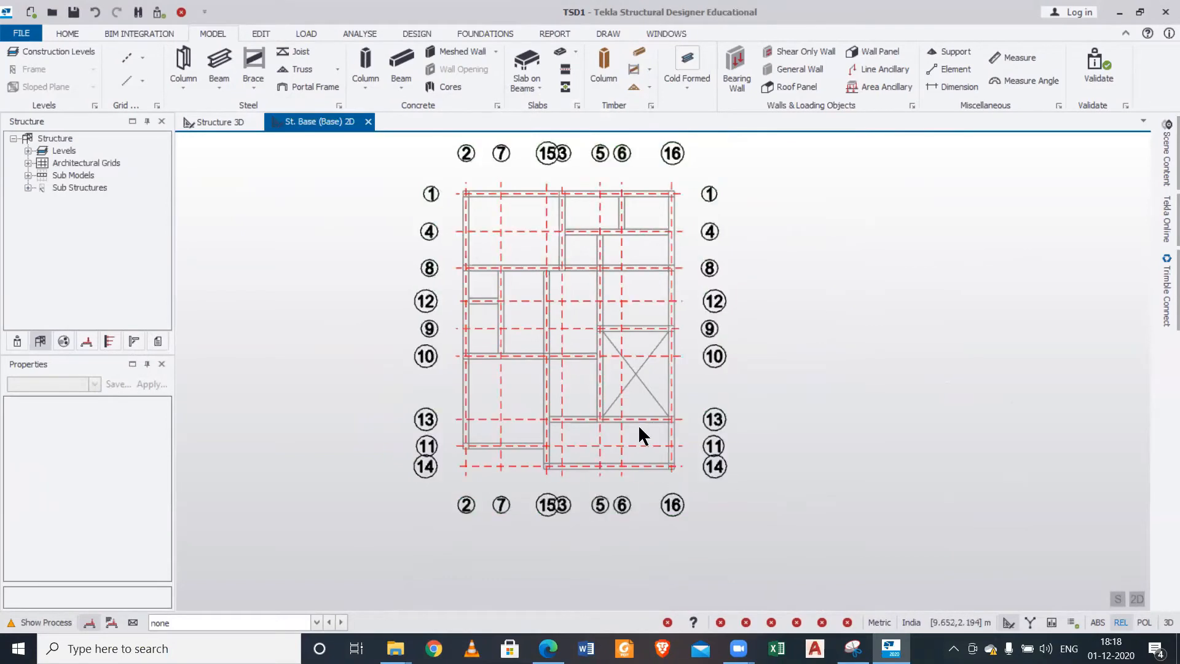
mouse_move(548, 351)
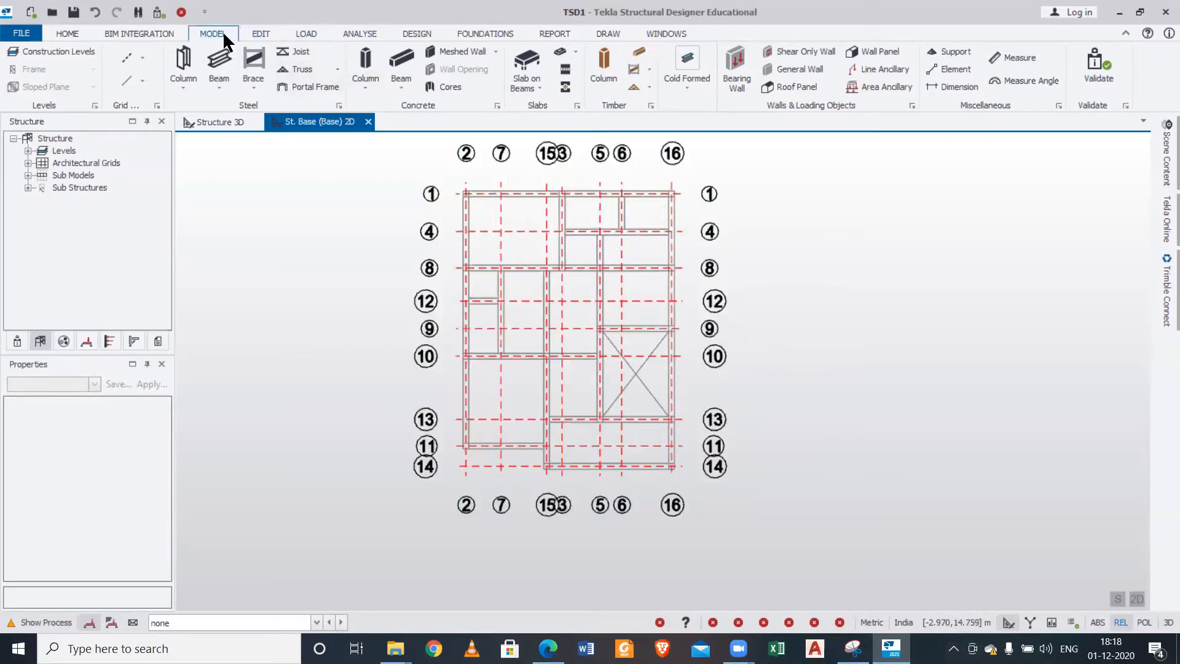
- Start a cast-in-place concrete column and set its rectangular section to 250 mm breadth and 300 mm depth
click(365, 62)
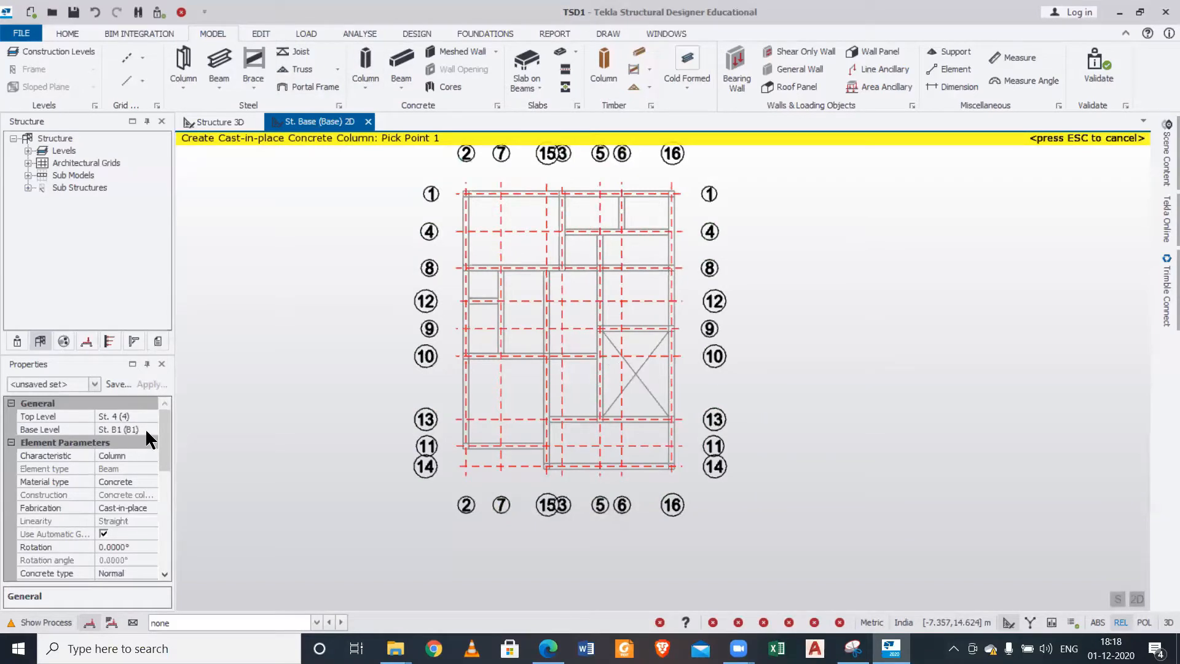
drag(162, 421, 167, 471)
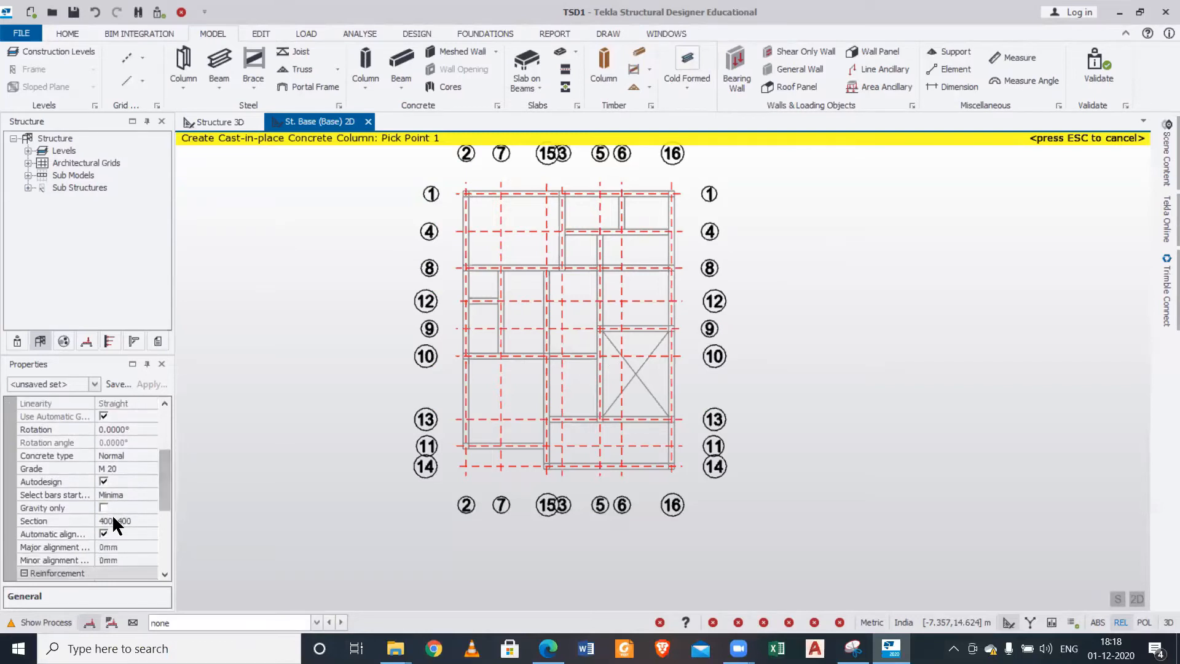
click(143, 520)
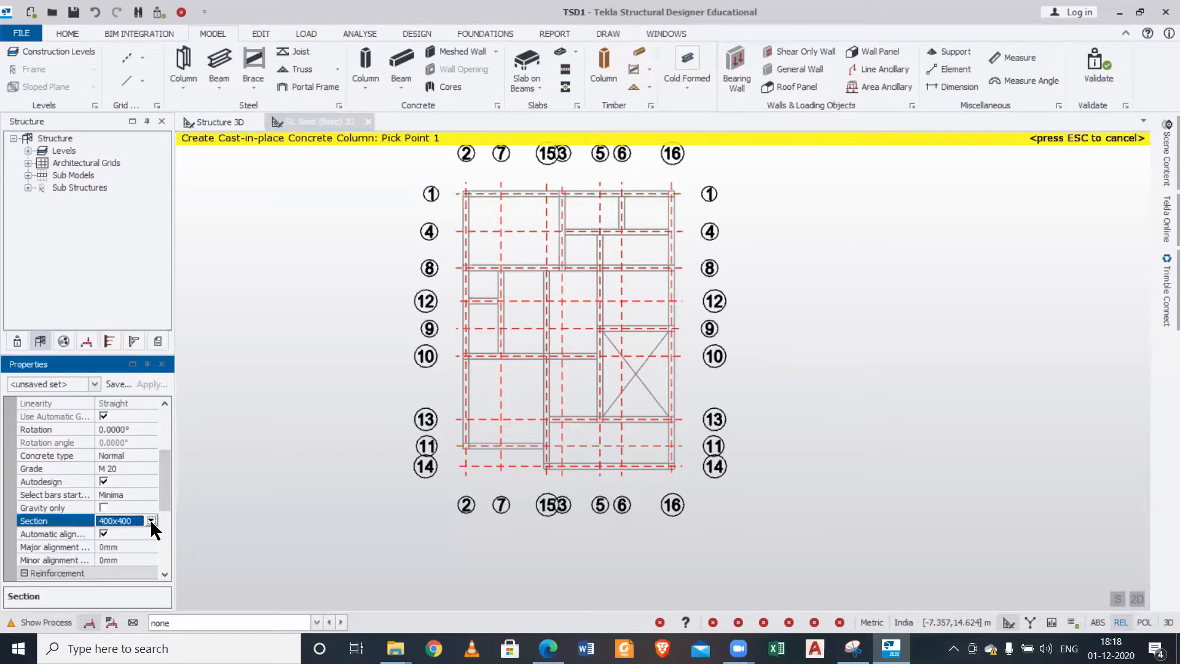
click(151, 520)
click(141, 549)
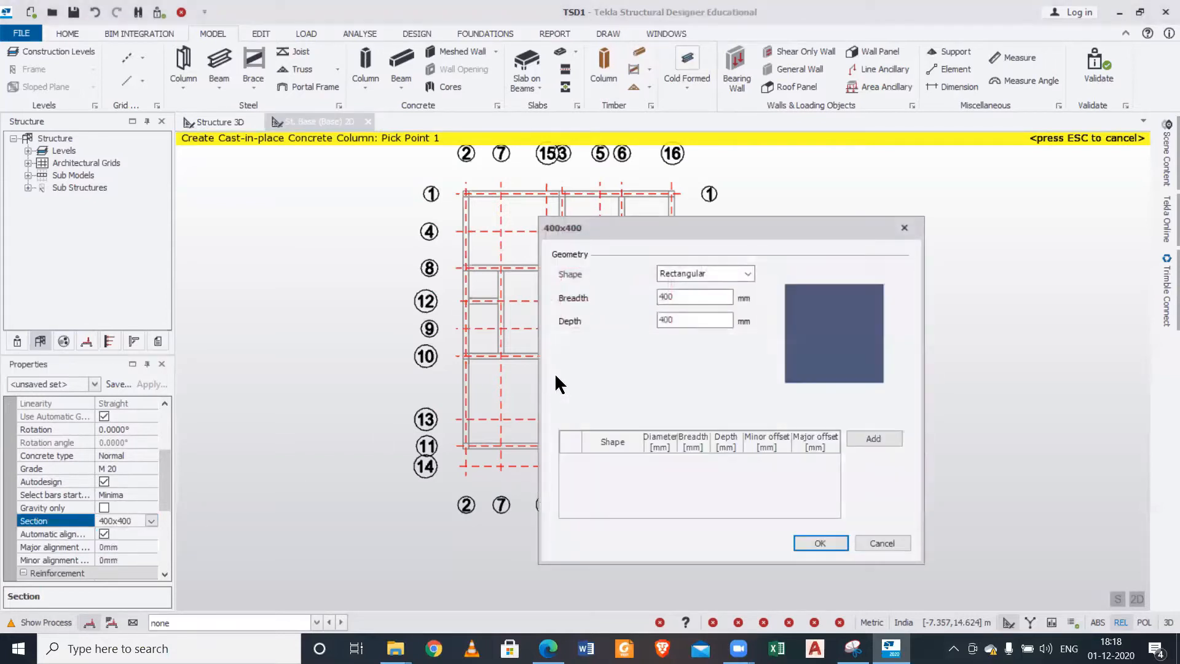
click(692, 300)
drag(692, 300, 618, 275)
text(125)
key(BackSpace)
key(BackSpace)
key(BackSpace)
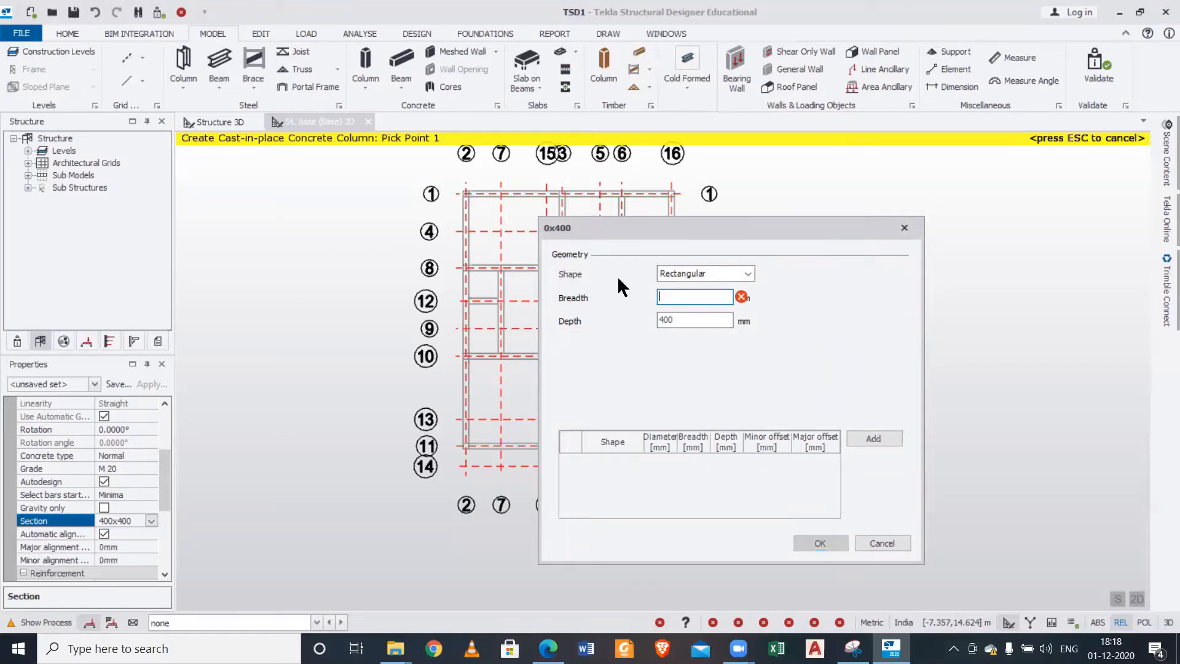
text(250)
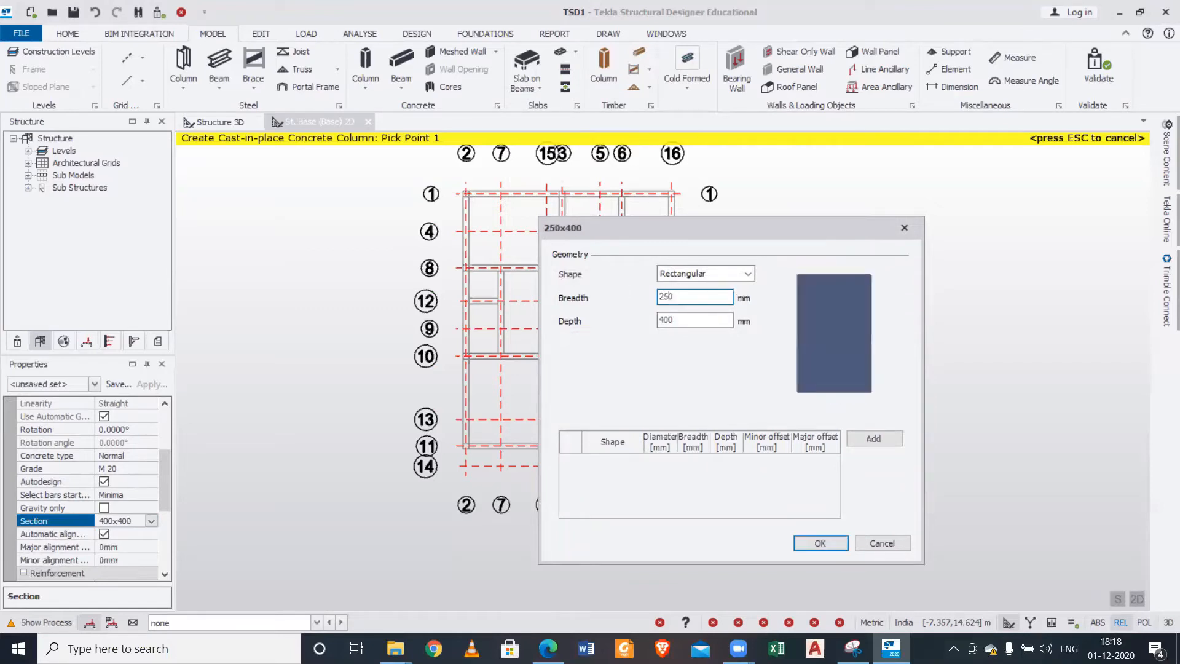
drag(699, 323, 534, 333)
text(300)
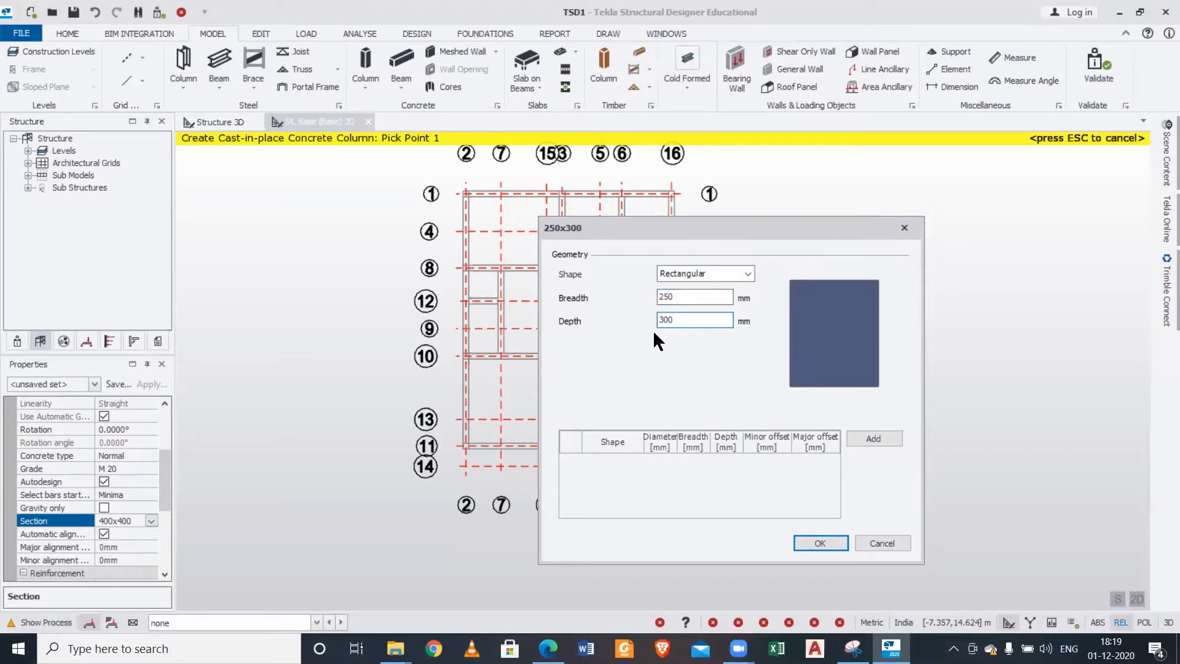
click(817, 540)
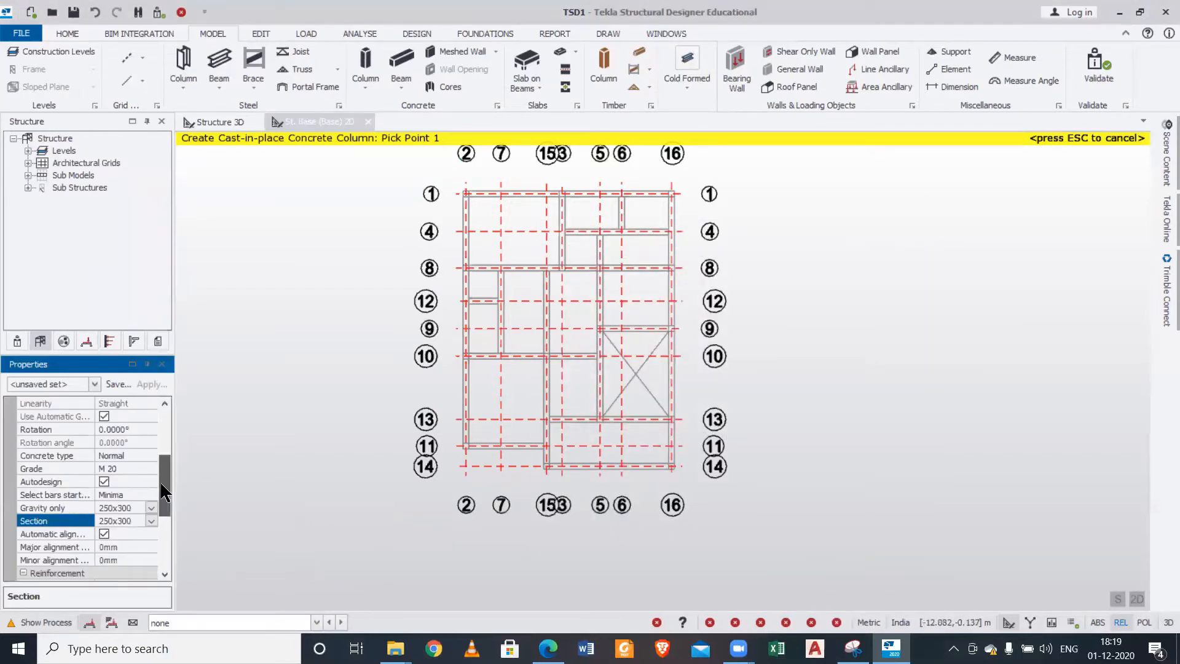
- Set the column's vertical and link/confinement reinforcement classes to Fe 500
scroll(140, 480, down, 3)
click(141, 481)
click(143, 478)
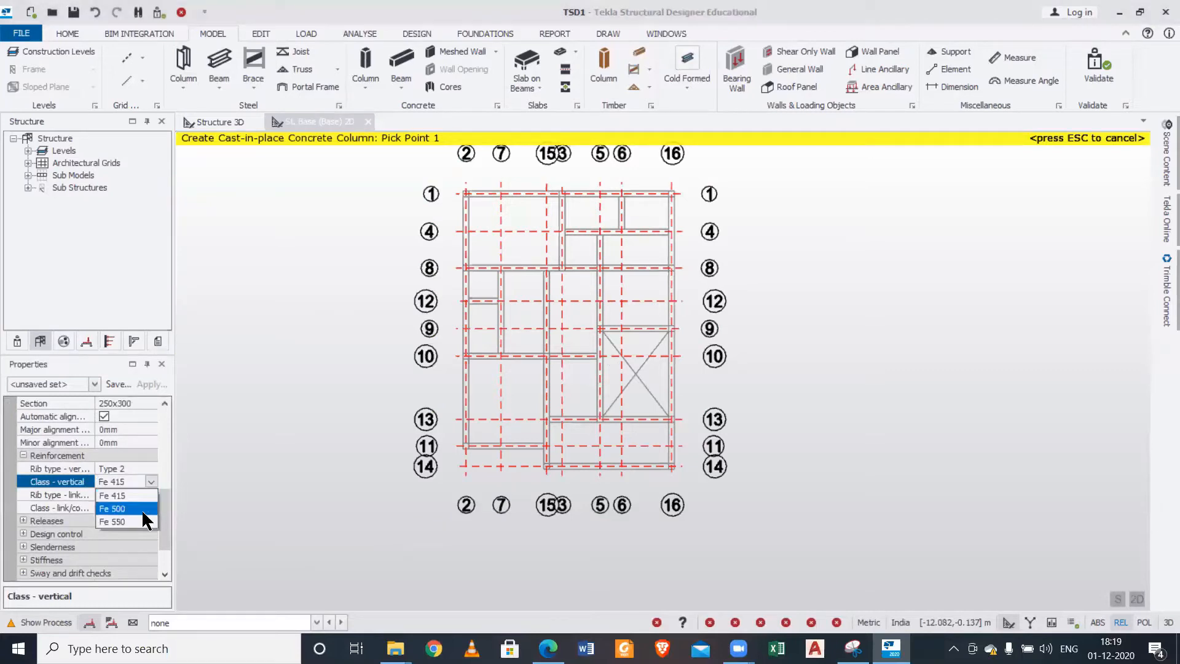
click(142, 509)
click(147, 506)
click(150, 508)
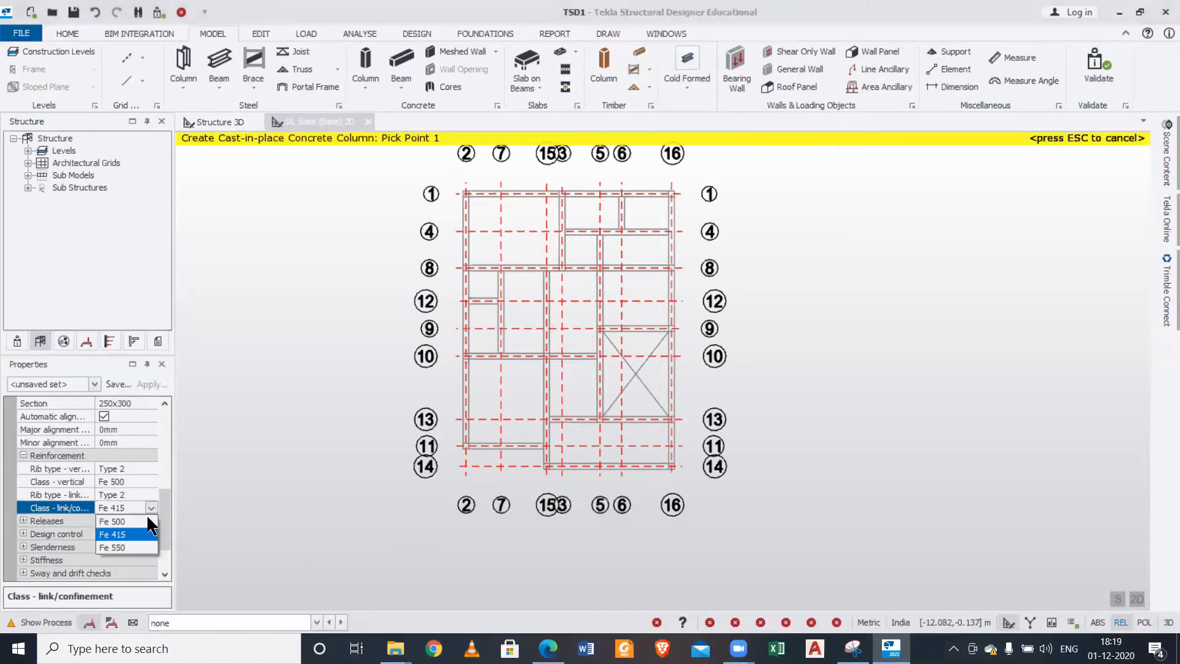
click(148, 532)
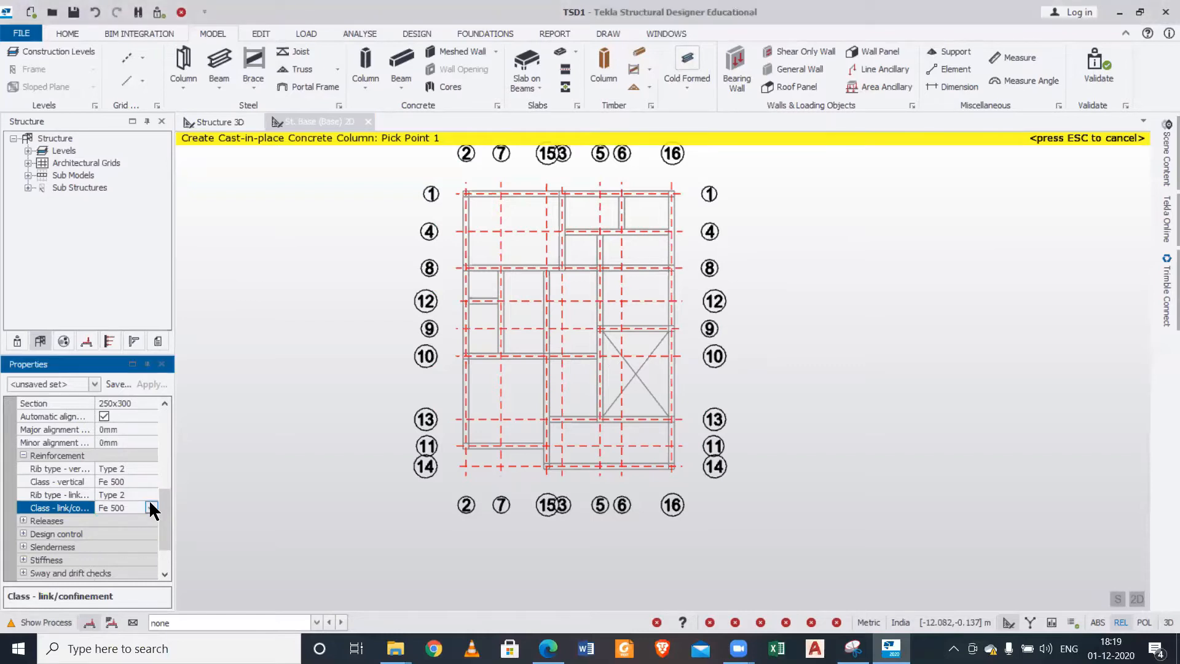
click(151, 508)
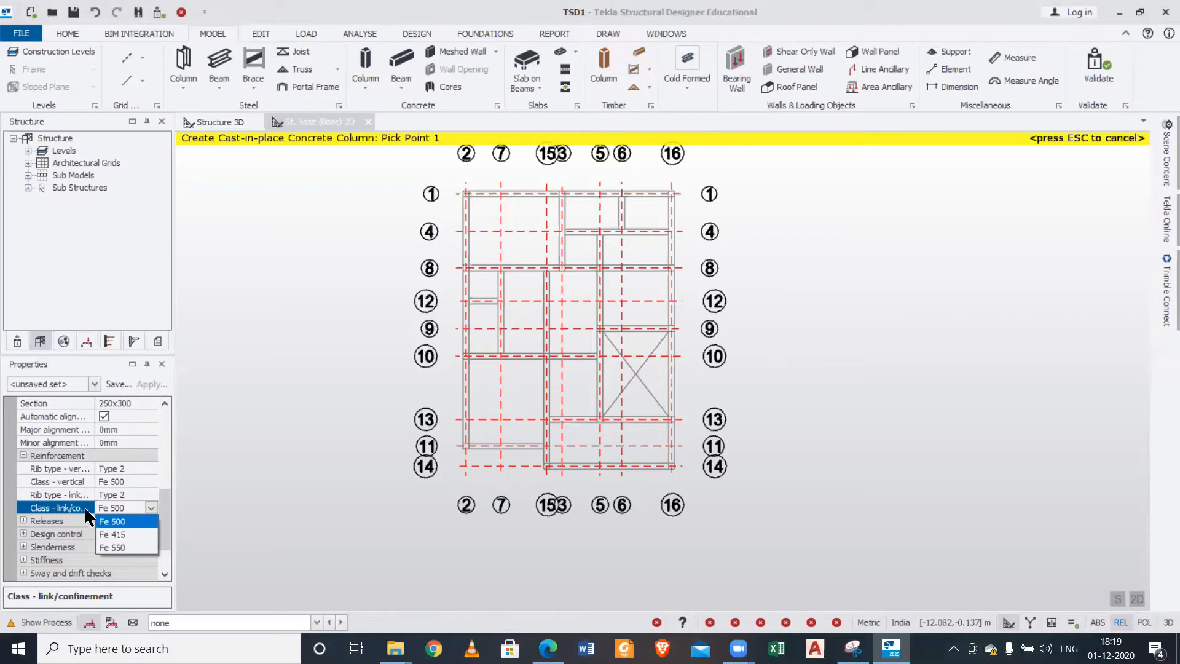
click(150, 508)
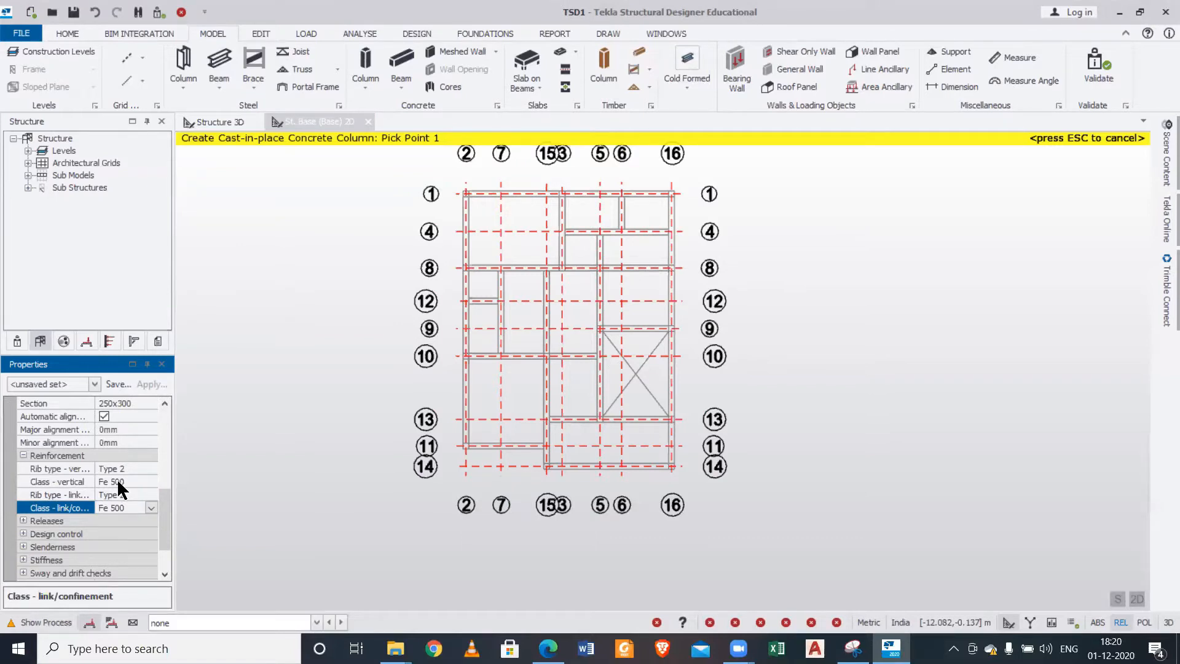
- Turn off automatic alignment for the concrete column
scroll(199, 505, down, 2)
scroll(334, 305, up, 3)
scroll(418, 234, up, 3)
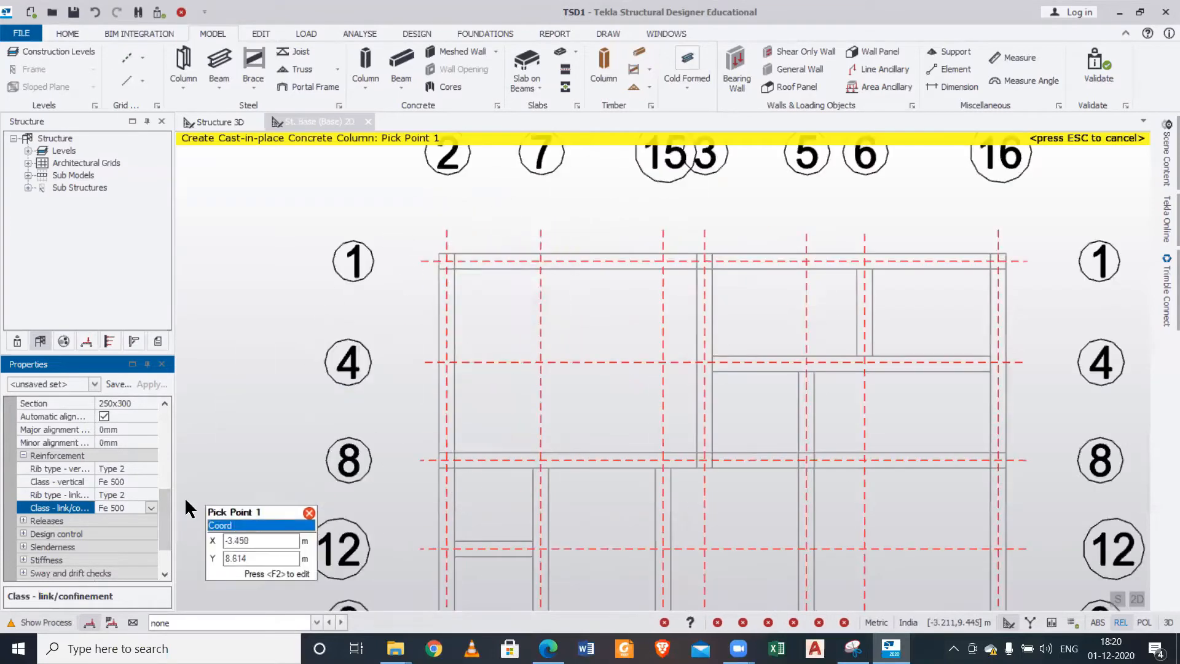
drag(166, 512, 162, 490)
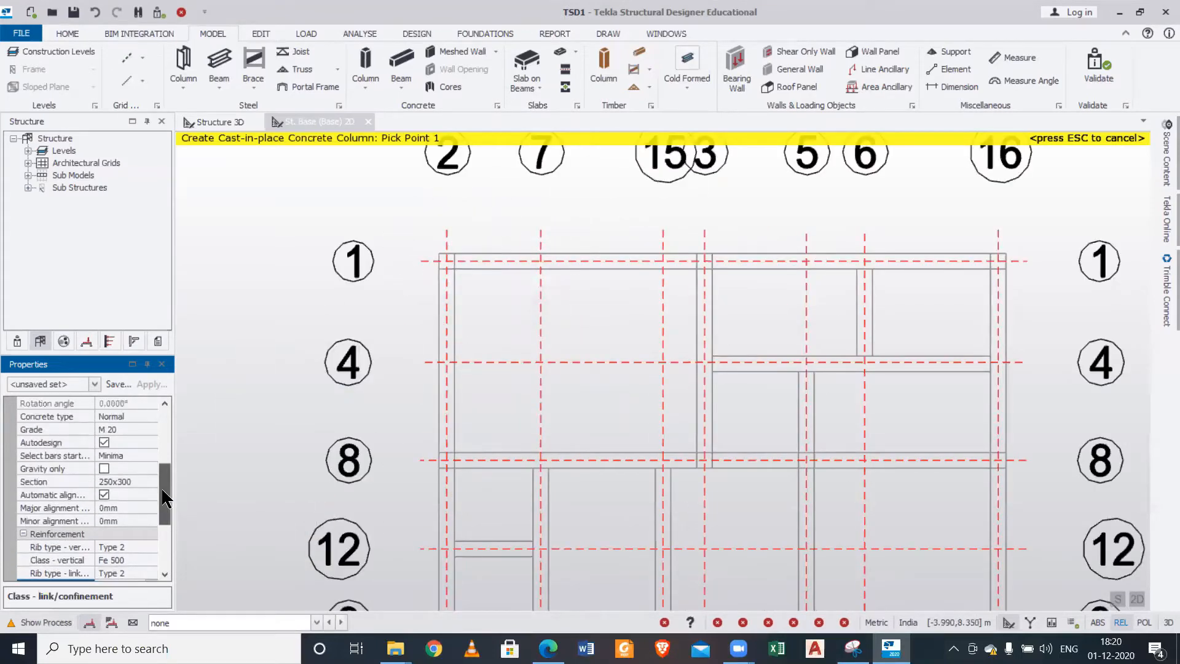
click(102, 493)
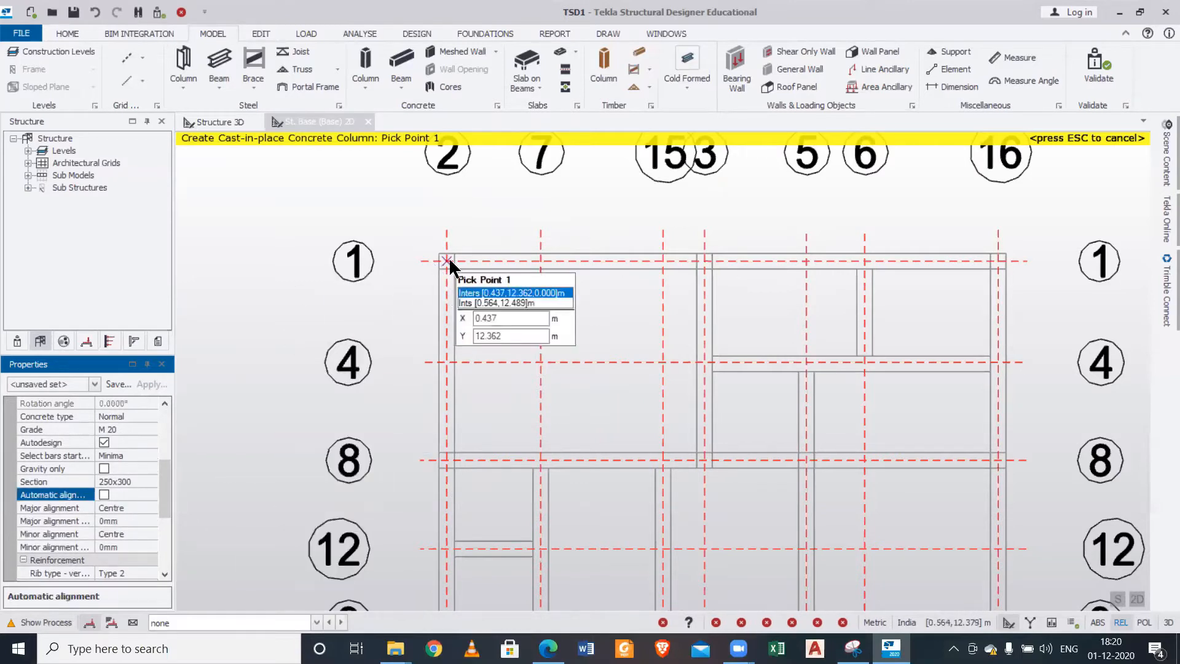
scroll(317, 407, down, 1)
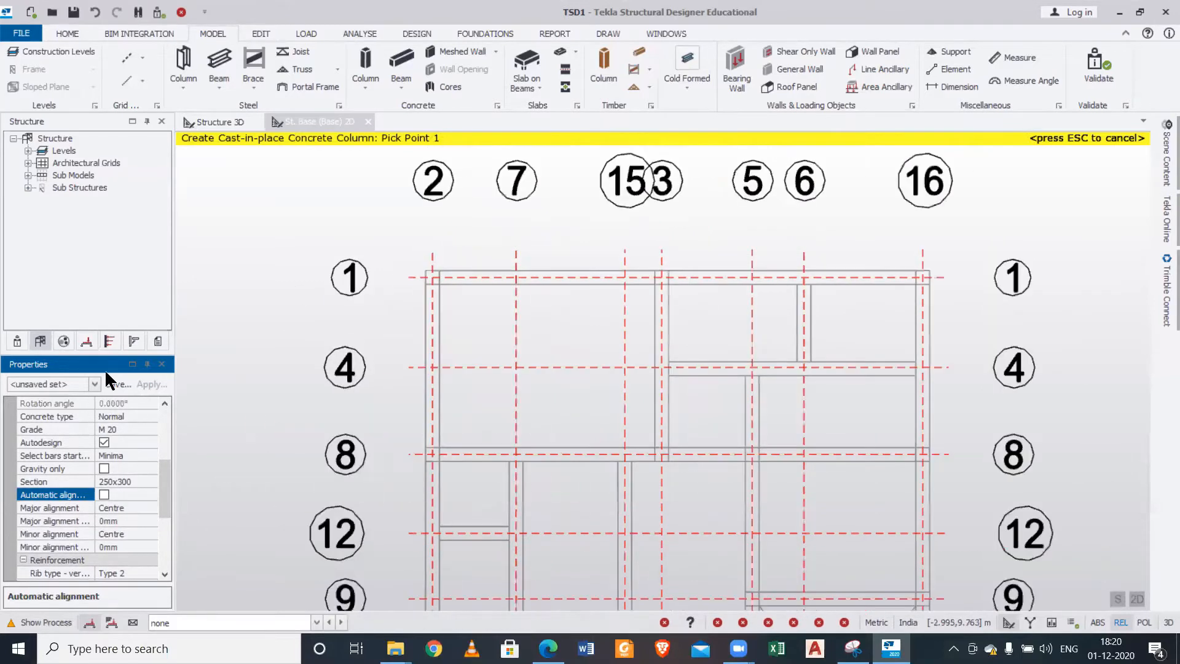
- Save the column settings as a property set named c250x300 and make it the active set
click(117, 385)
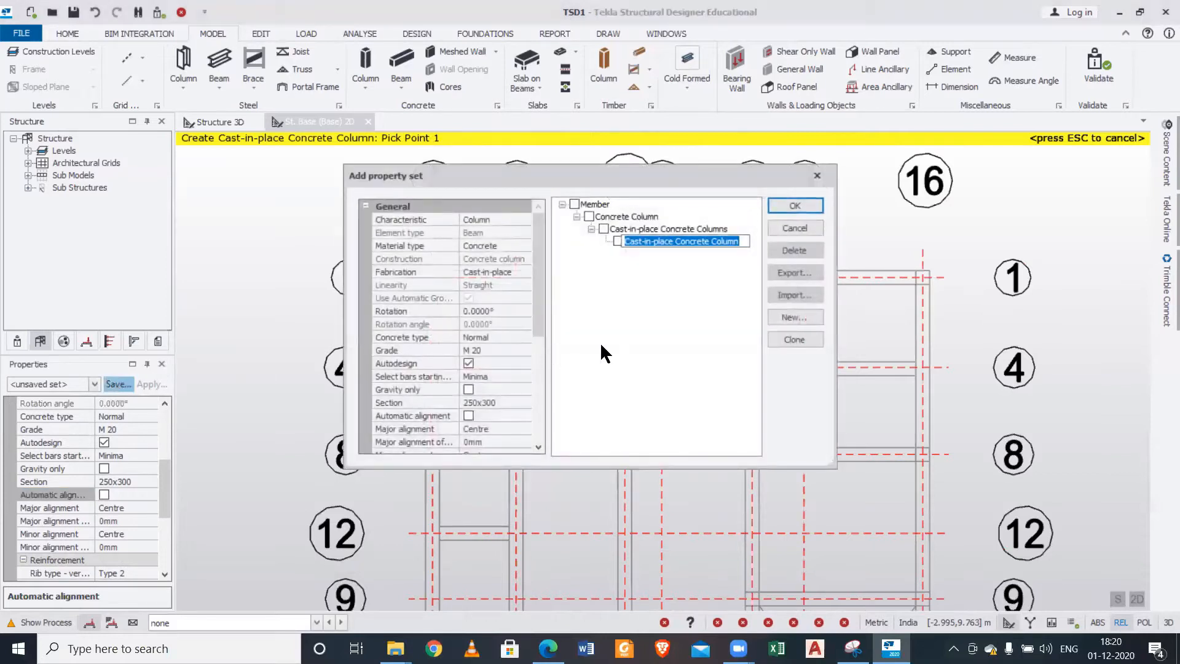
text(c)
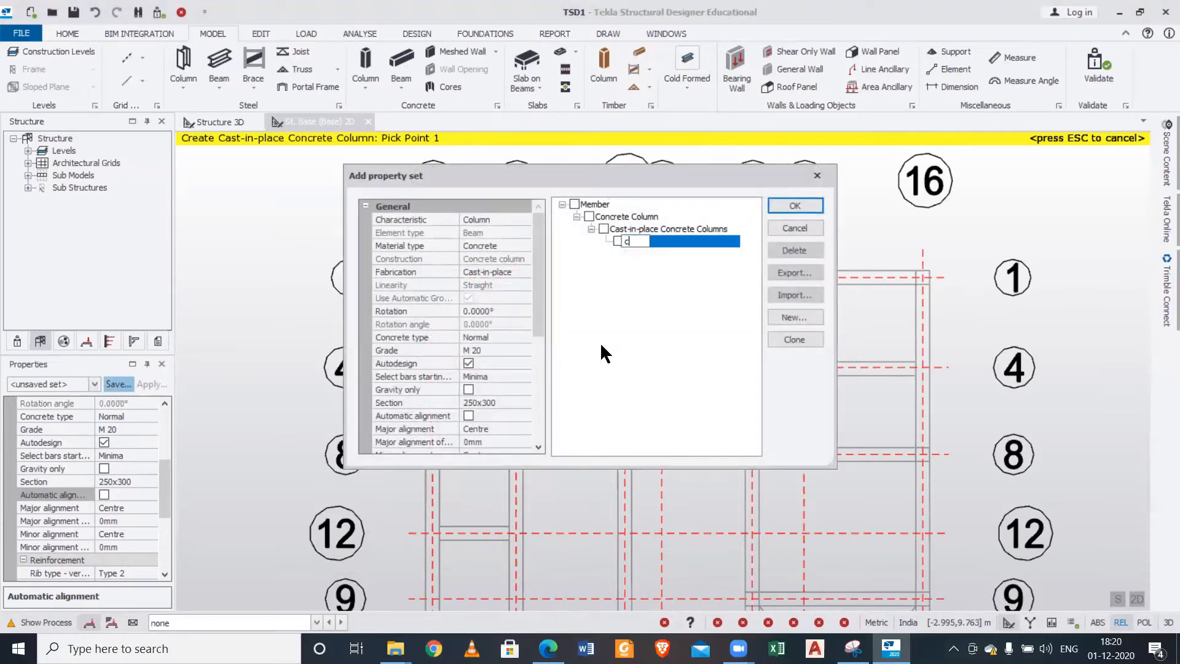
text(250x300)
click(794, 207)
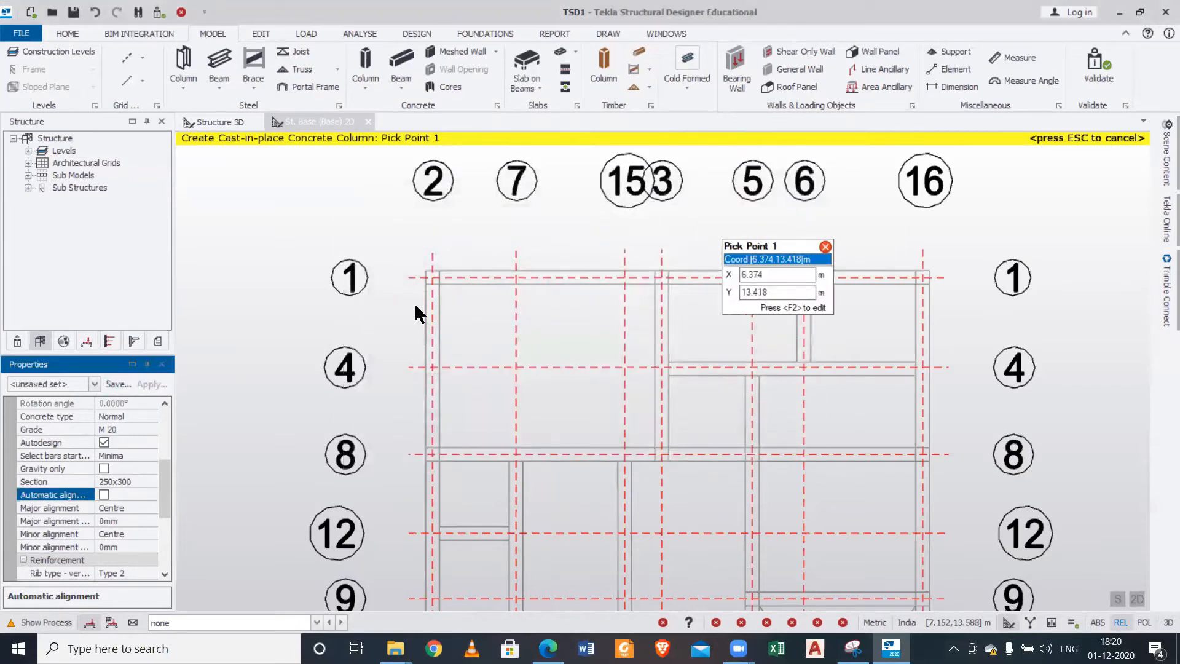
click(94, 383)
click(73, 410)
mouse_move(162, 483)
mouse_down()
mouse_move(157, 441)
mouse_move(168, 533)
mouse_move(161, 424)
mouse_move(158, 525)
mouse_move(155, 484)
mouse_up()
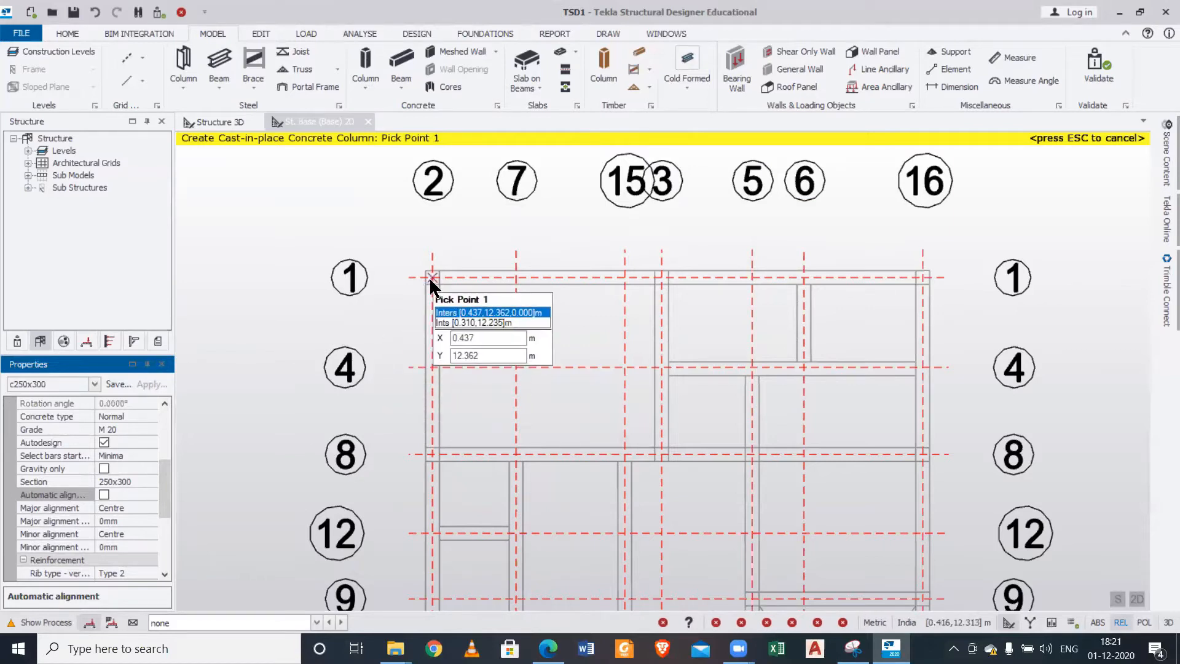
- Place concrete columns along grid line 1 at its intersections with grid lines 2, 3 and 16
scroll(408, 288, down, 1)
scroll(409, 289, up, 1)
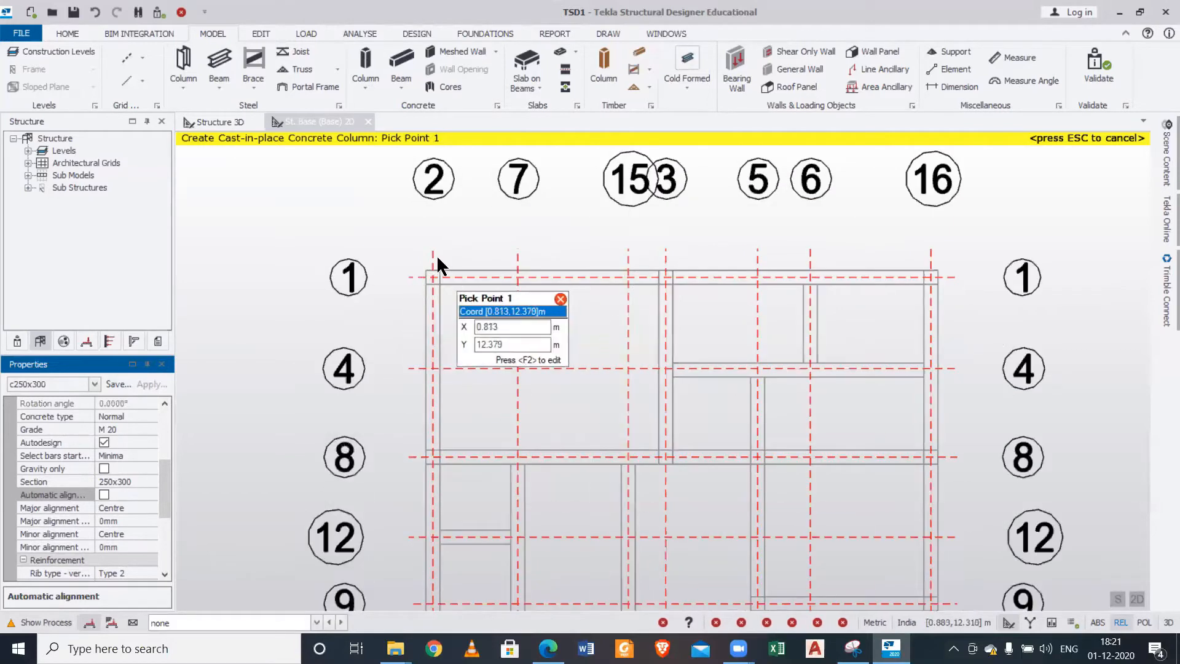
scroll(430, 261, up, 2)
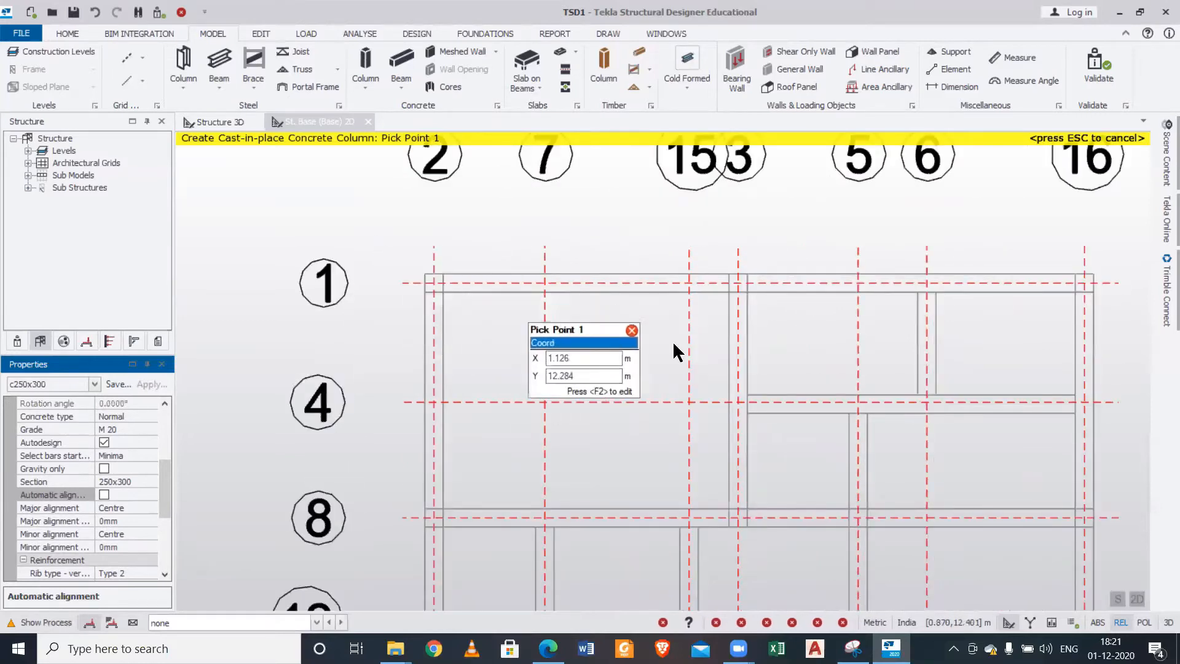
click(434, 283)
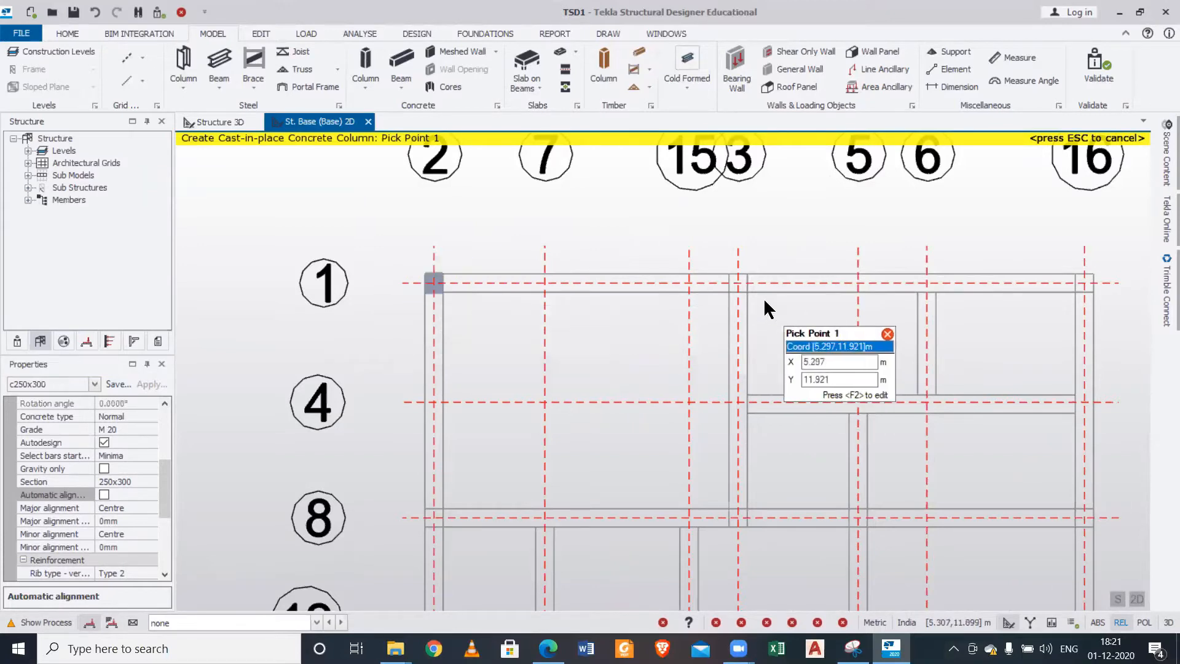
click(741, 282)
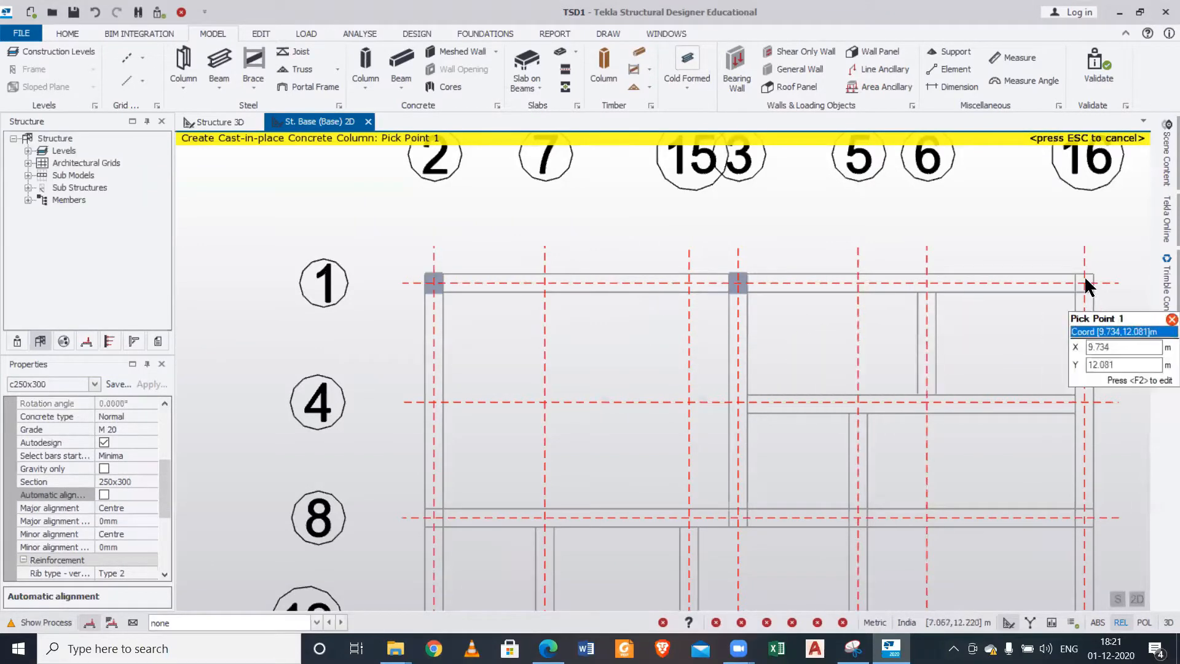
click(1083, 283)
- Place concrete columns along grid line 8 at its intersections with grid lines 16, 5 and 2
scroll(982, 314, down, 1)
middle_drag(960, 367, 504, 244)
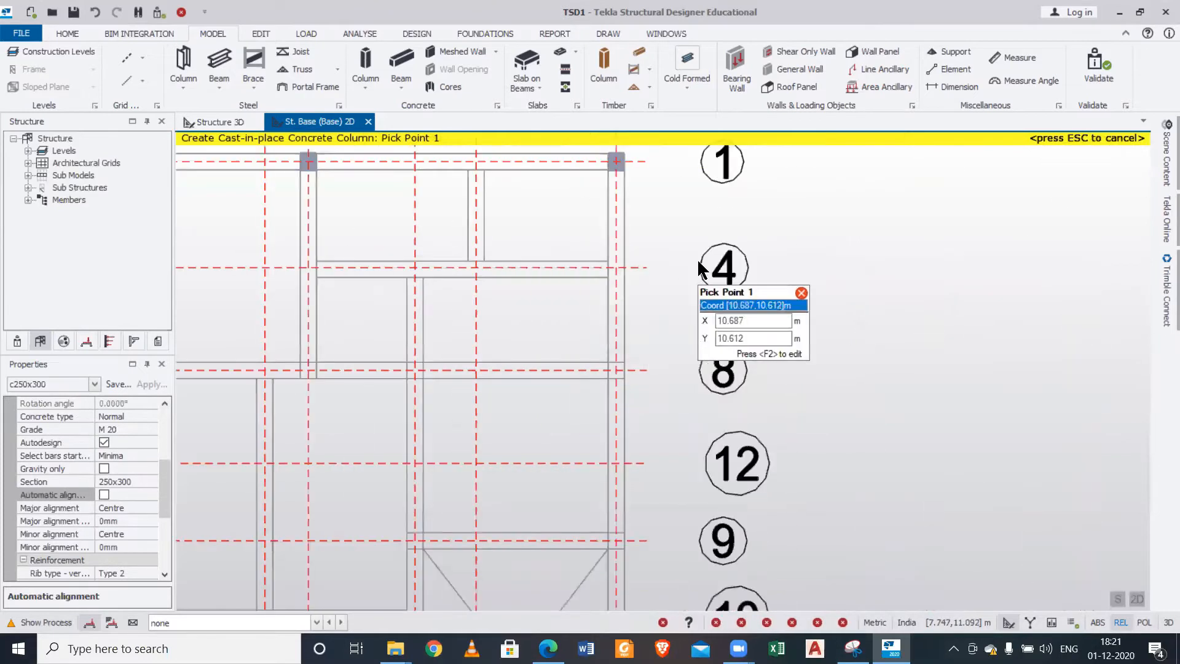
scroll(636, 354, down, 1)
scroll(608, 350, up, 2)
drag(580, 326, 686, 424)
scroll(675, 414, down, 1)
middle_drag(361, 400, 734, 442)
scroll(737, 448, up, 1)
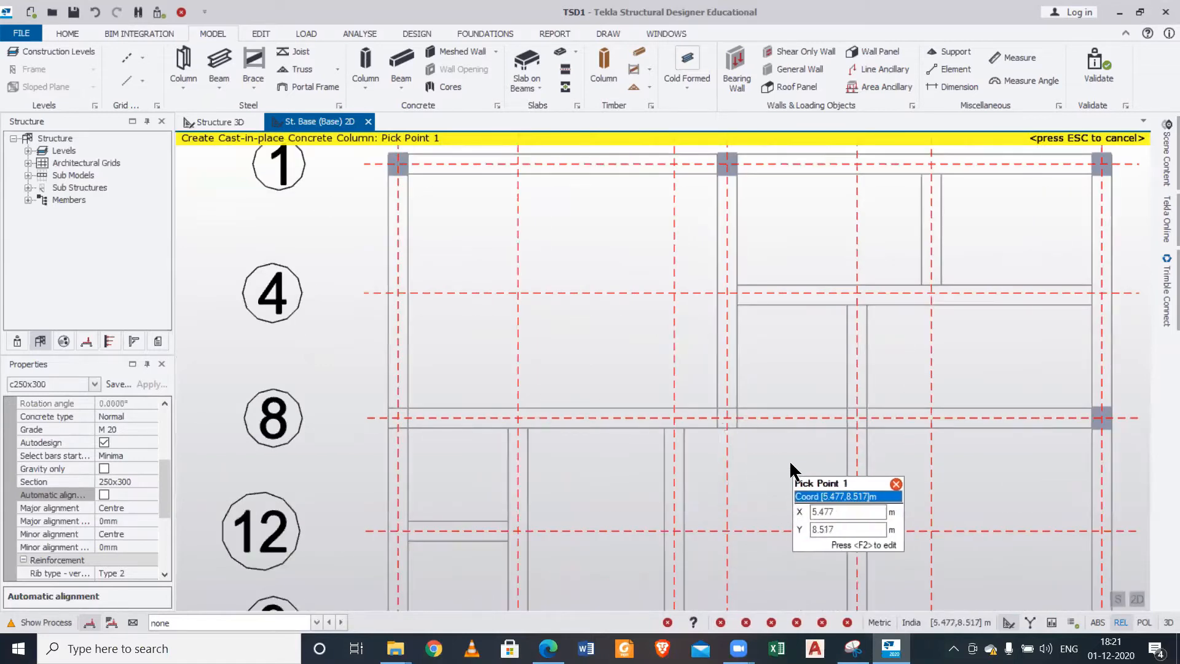
middle_drag(763, 457, 680, 442)
scroll(764, 448, up, 1)
click(742, 372)
scroll(637, 413, down, 1)
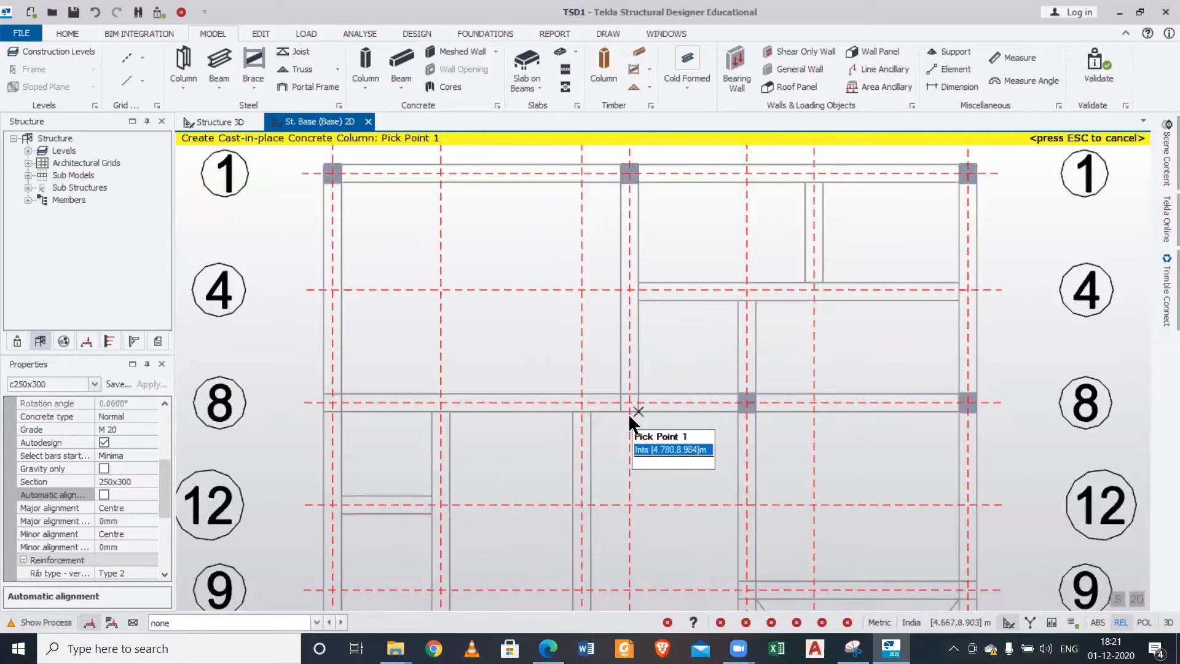
click(333, 403)
- Place concrete columns along grid line 10 at its intersections with grid lines 2 and 15
scroll(378, 435, down, 1)
scroll(378, 438, down, 1)
middle_drag(387, 456, 382, 374)
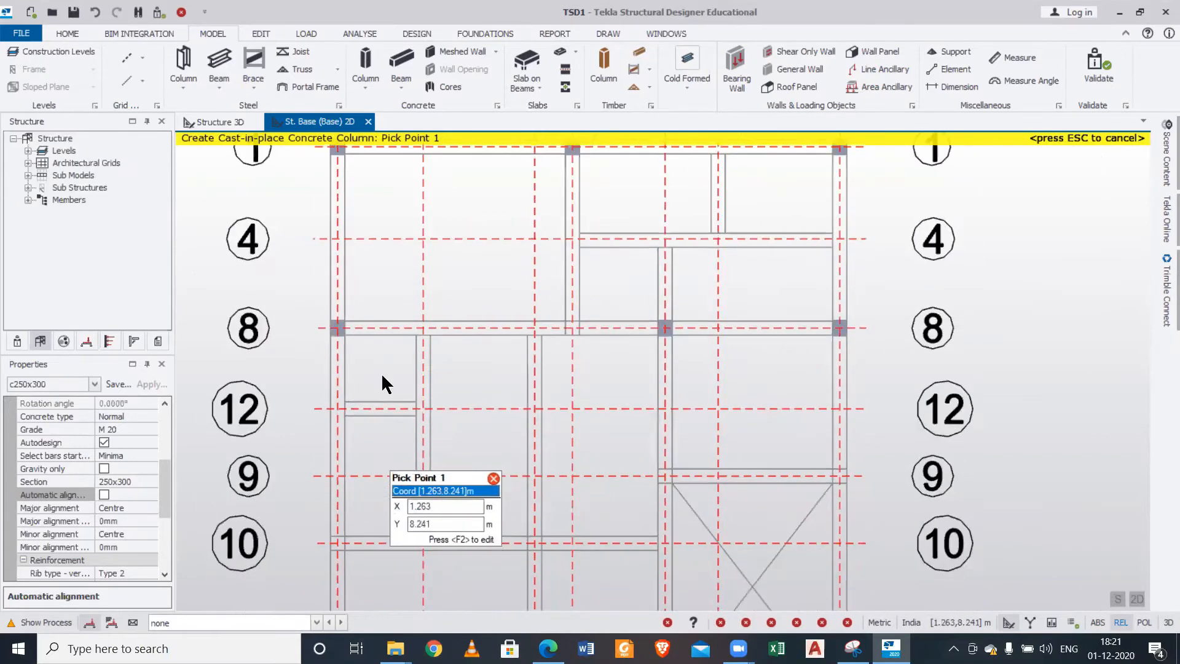
scroll(573, 327, up, 3)
scroll(573, 328, down, 3)
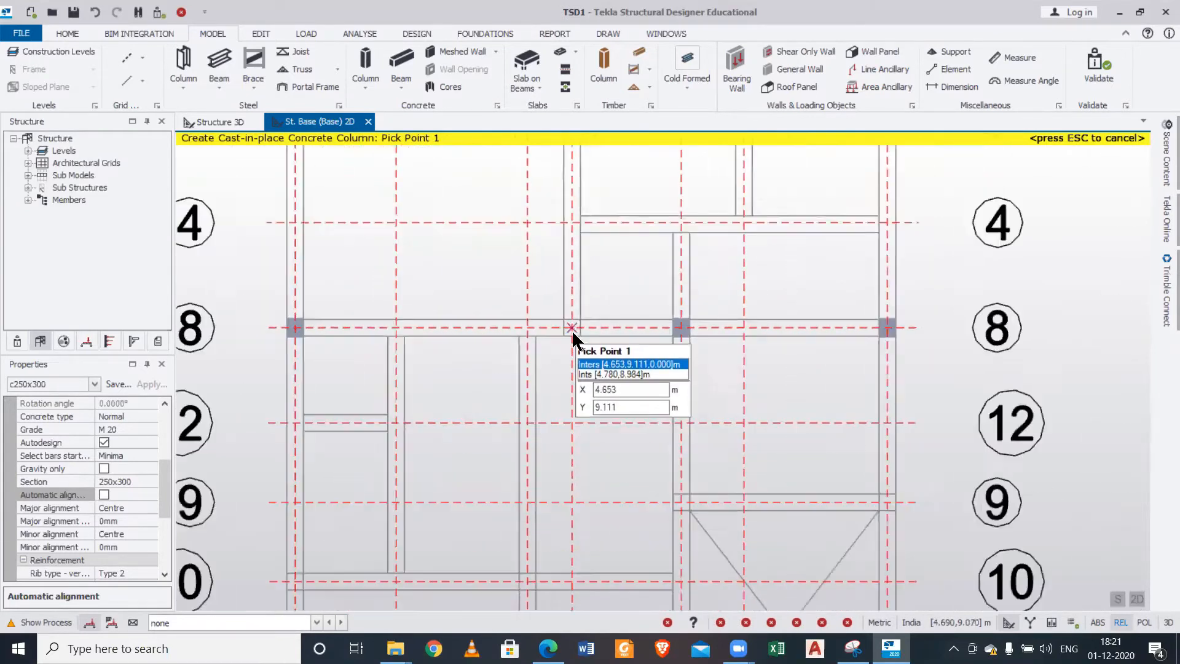
middle_drag(341, 511, 331, 414)
drag(290, 425, 339, 482)
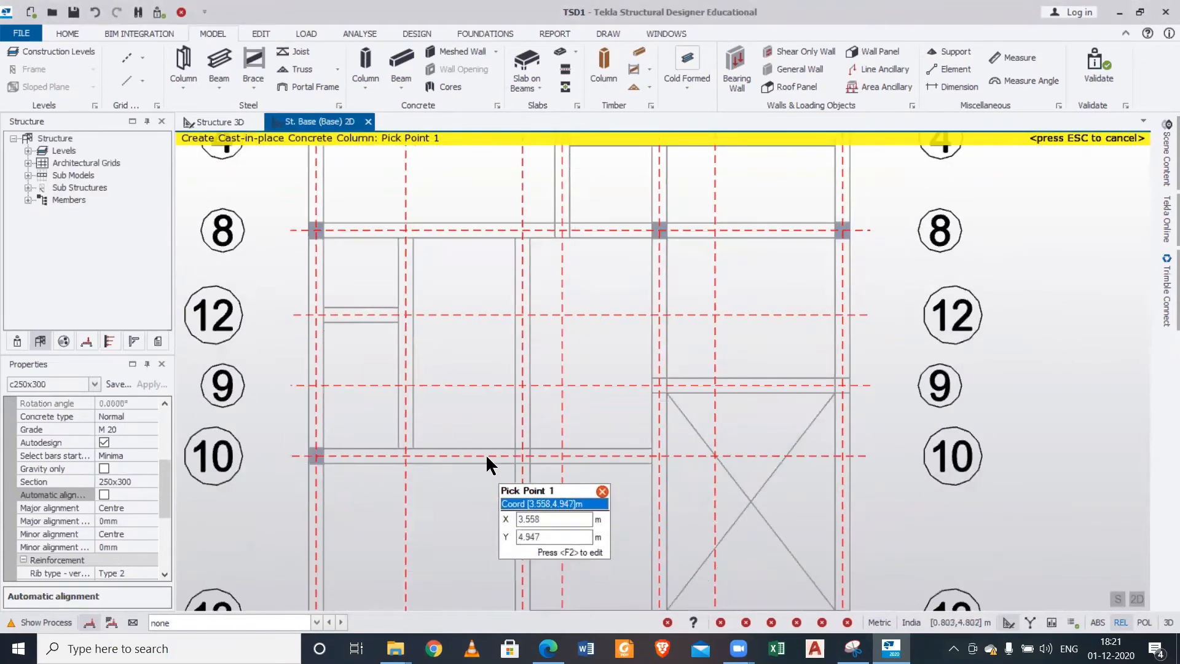
middle_drag(558, 298, 542, 378)
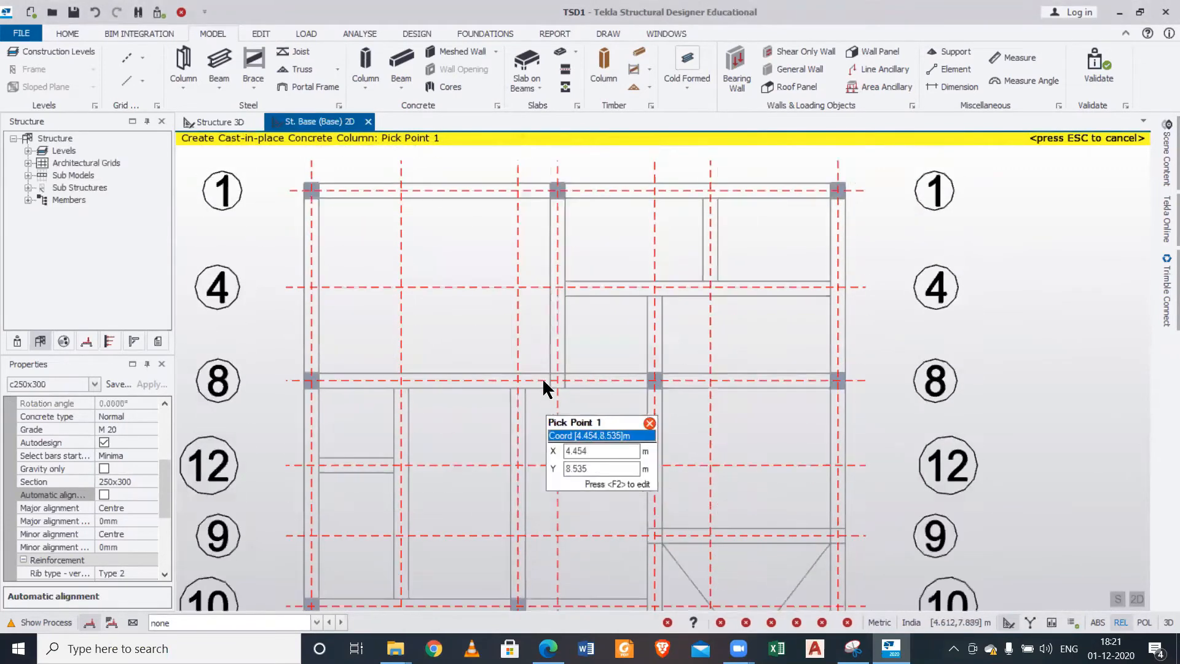
- Place concrete columns along grid line 9 at its intersections with grid lines 5 and 16
scroll(542, 377, down, 1)
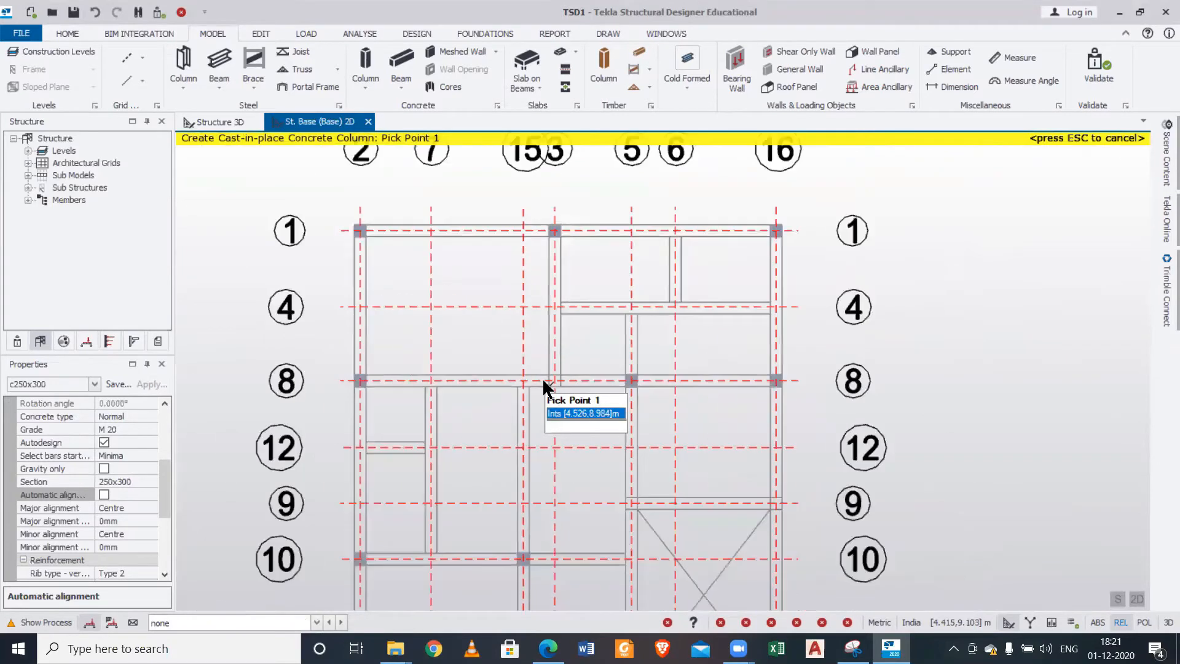
middle_drag(705, 492, 634, 381)
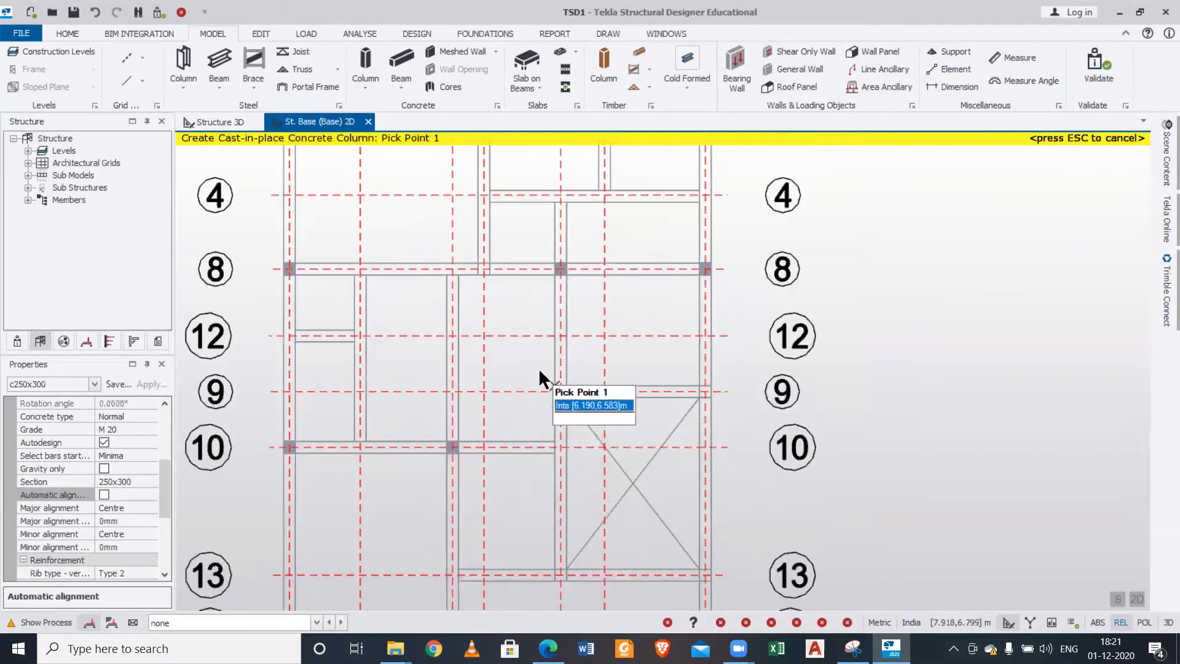
click(572, 398)
drag(685, 375, 748, 432)
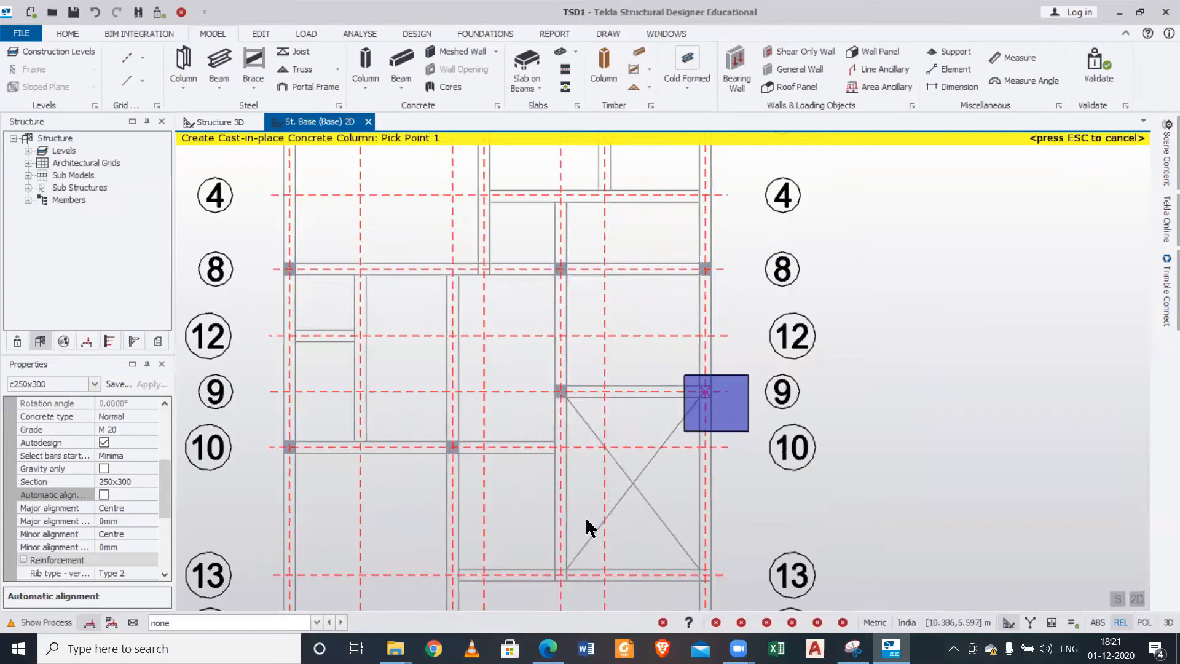
- Place concrete columns where grid line 13 meets 5 and 16, grid line 11 meets 2, and grid line 14 meets 15 and 16
drag(542, 551, 583, 596)
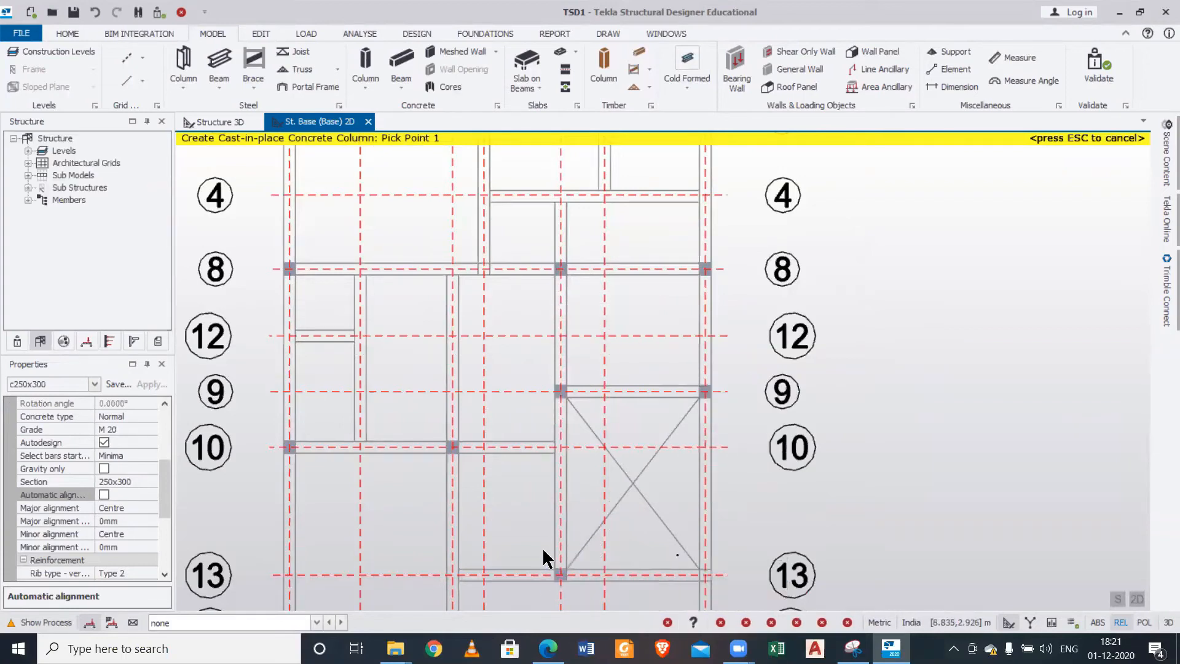
middle_drag(632, 477, 559, 332)
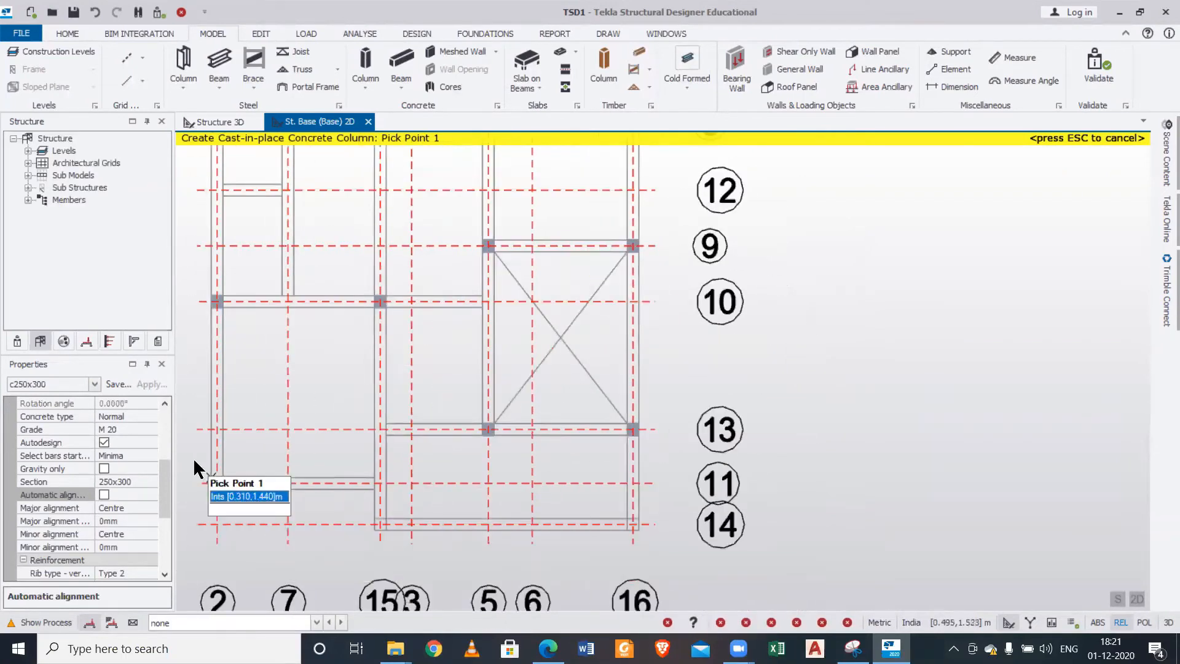
drag(366, 505, 402, 538)
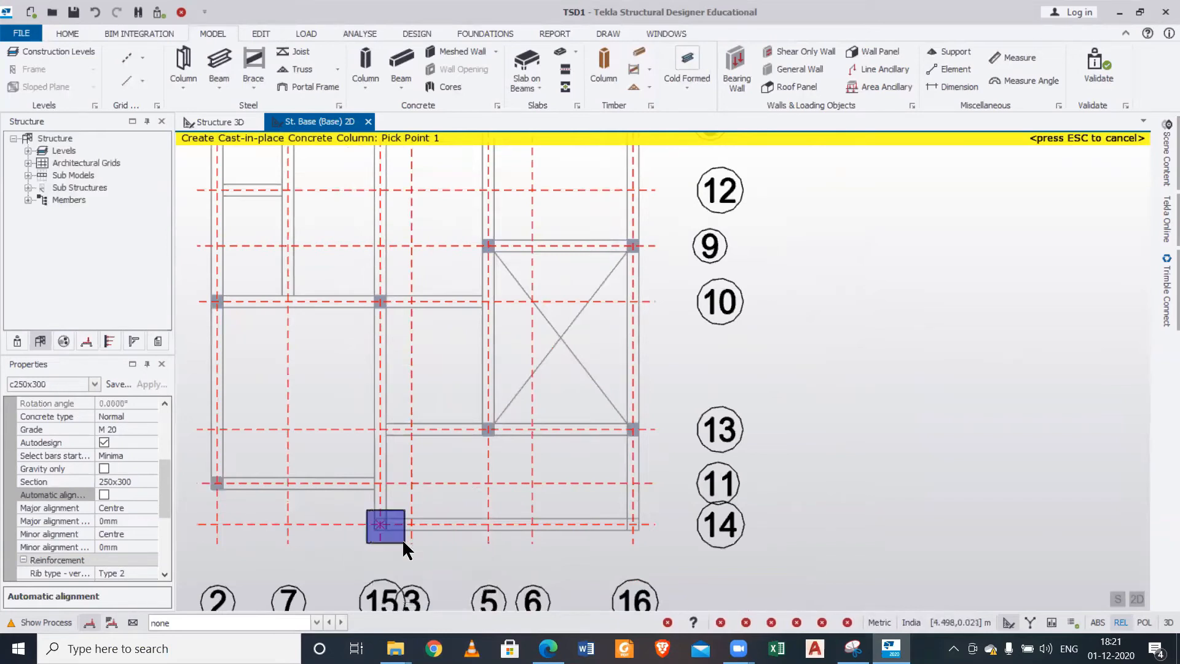
- Switch to File Explorer and open the centre-line DWG drawing in the Plan 1 _ 2 folder to compare the column layout
scroll(642, 533, down, 2)
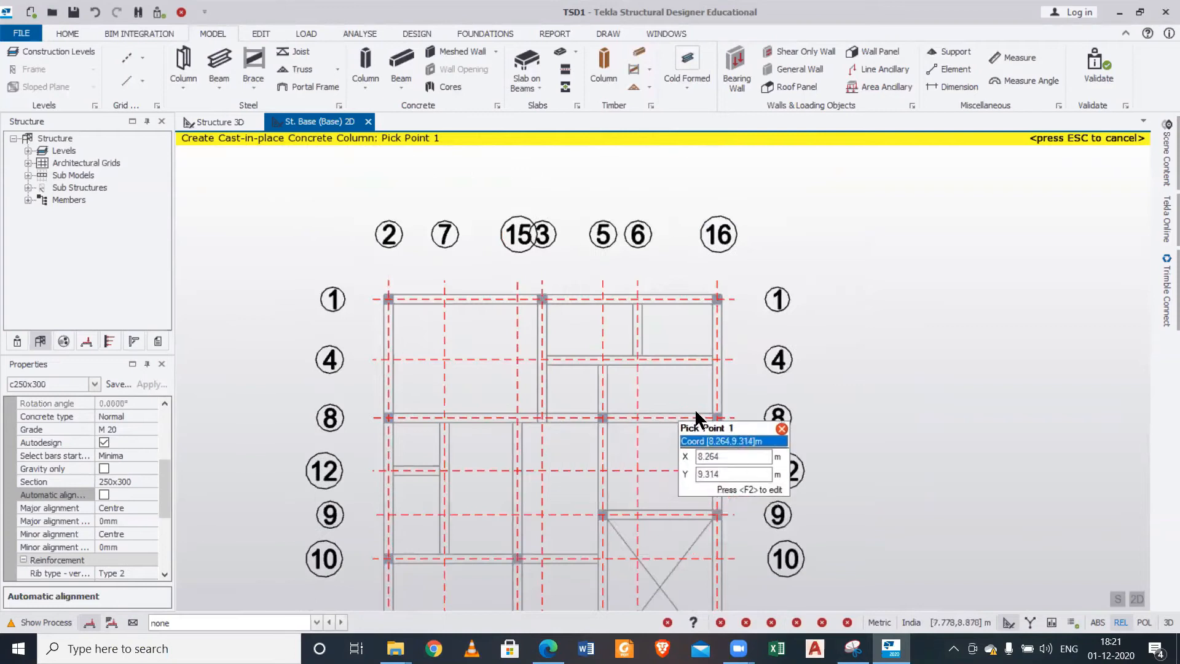
middle_drag(701, 437, 573, 333)
scroll(573, 333, up, 1)
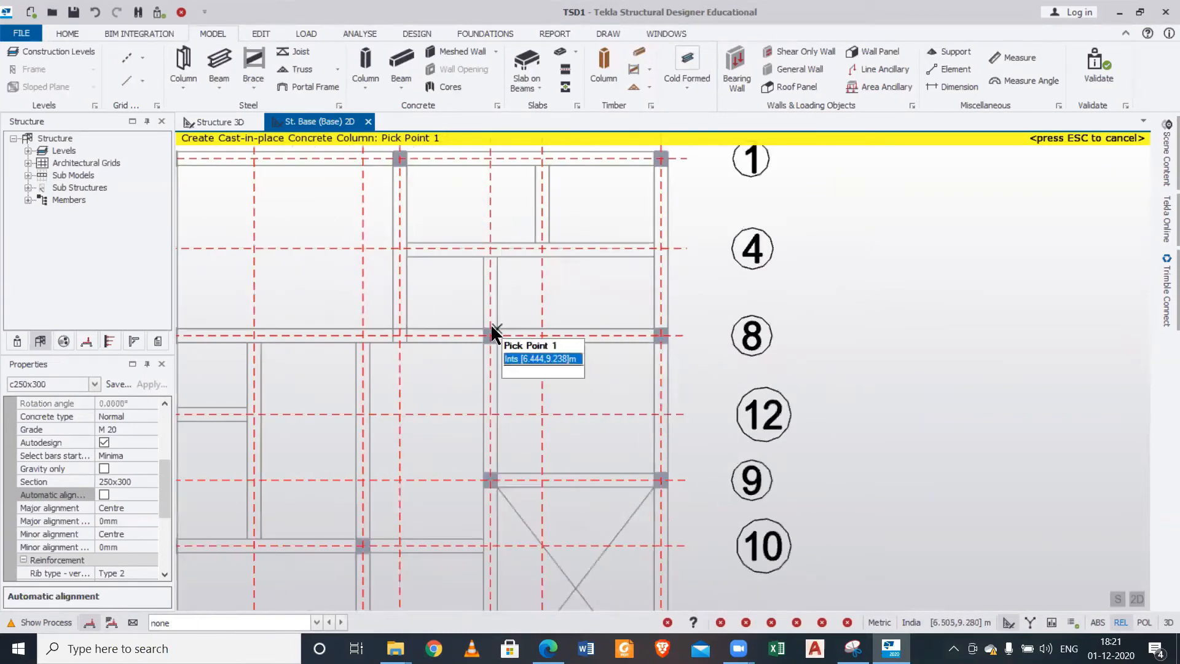
scroll(574, 339, down, 1)
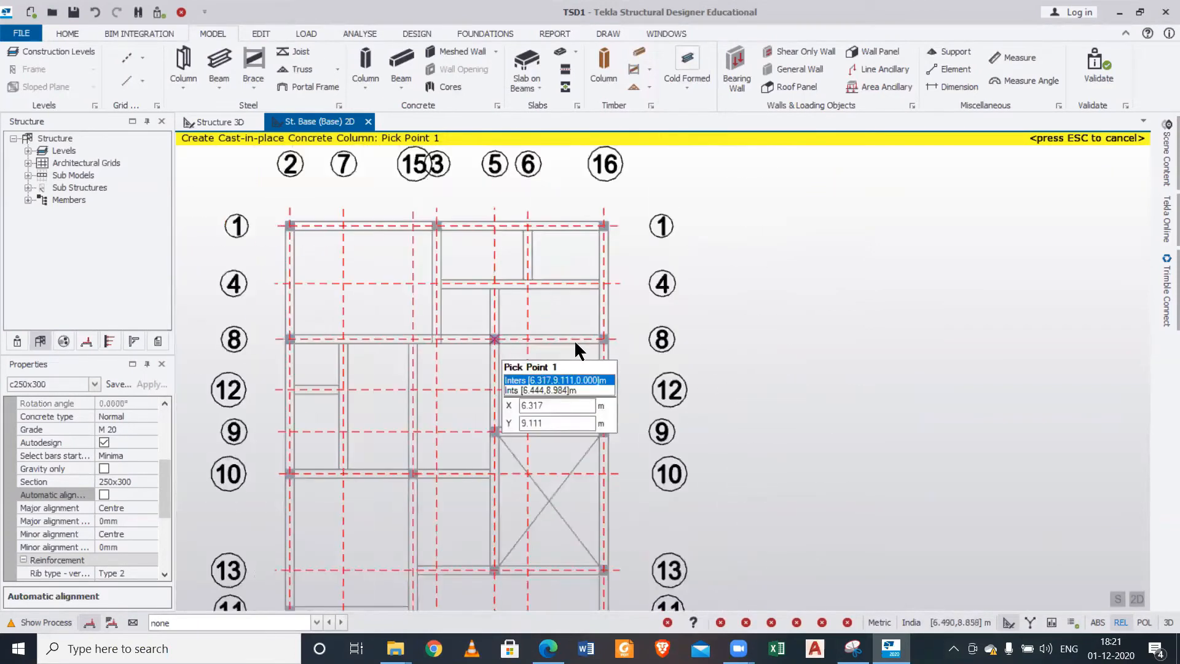
click(1121, 13)
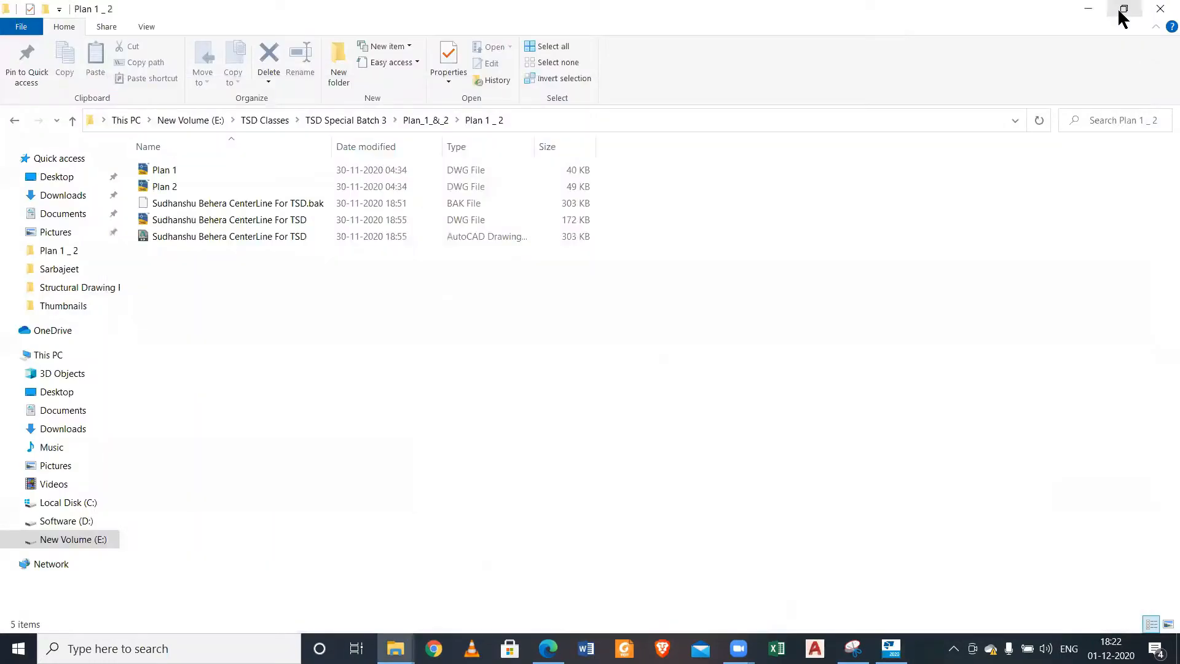
click(311, 229)
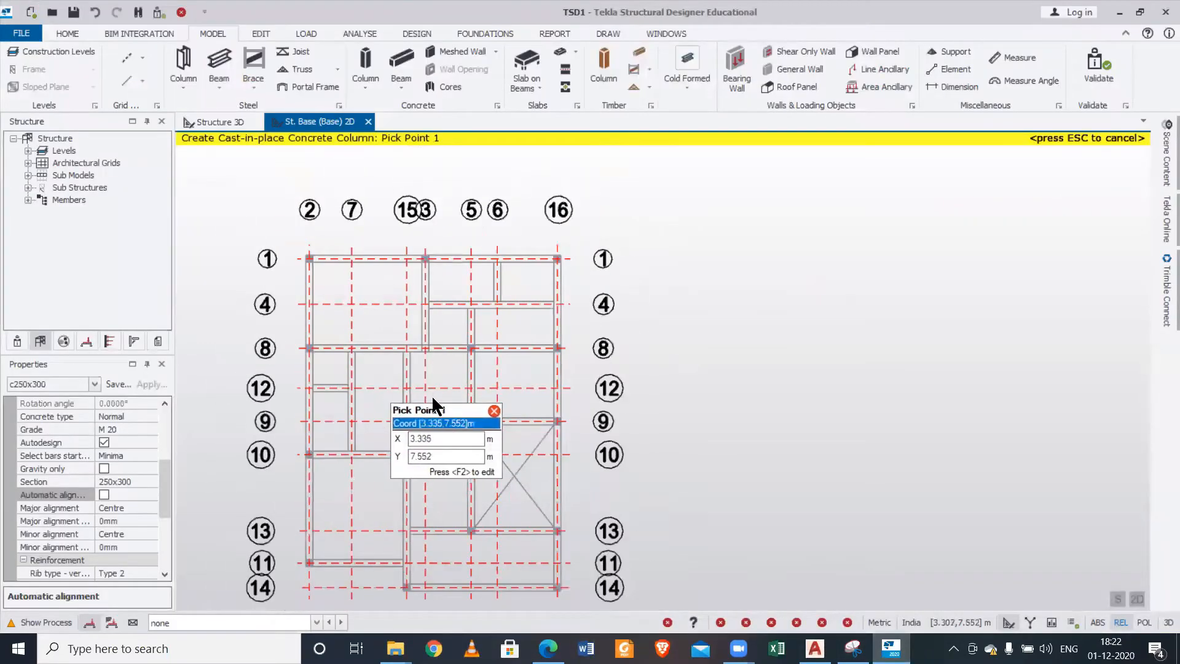
- Add the missing concrete column at the intersection of grid lines 8 and 3
middle_drag(432, 399, 461, 327)
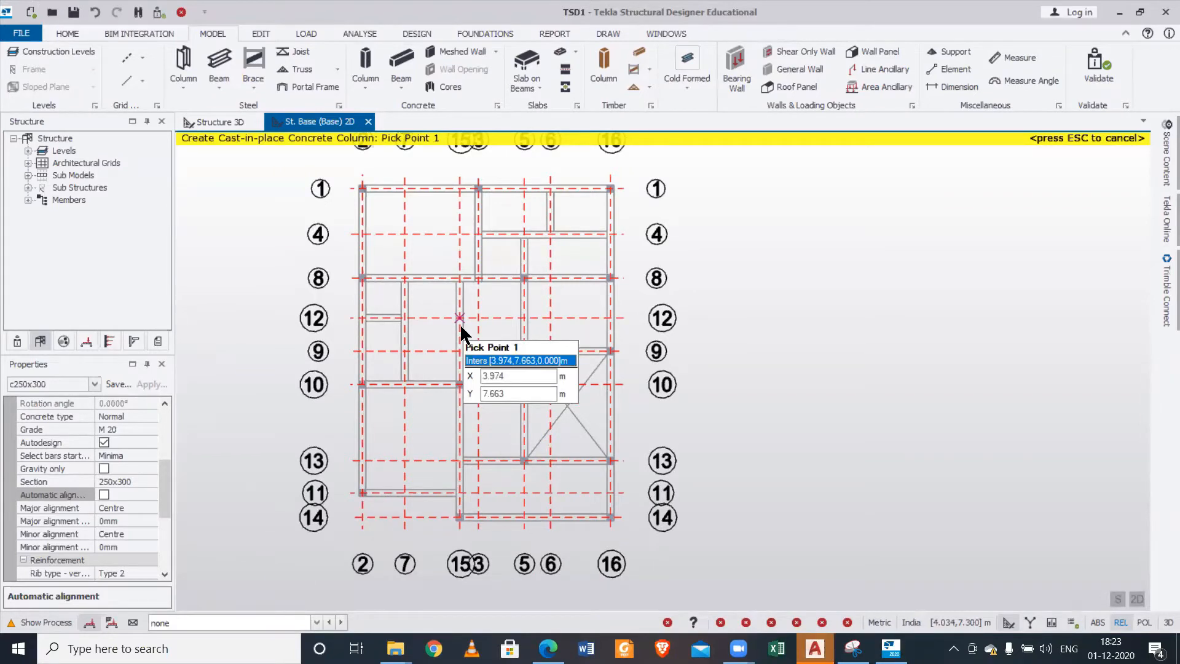
scroll(478, 274, up, 1)
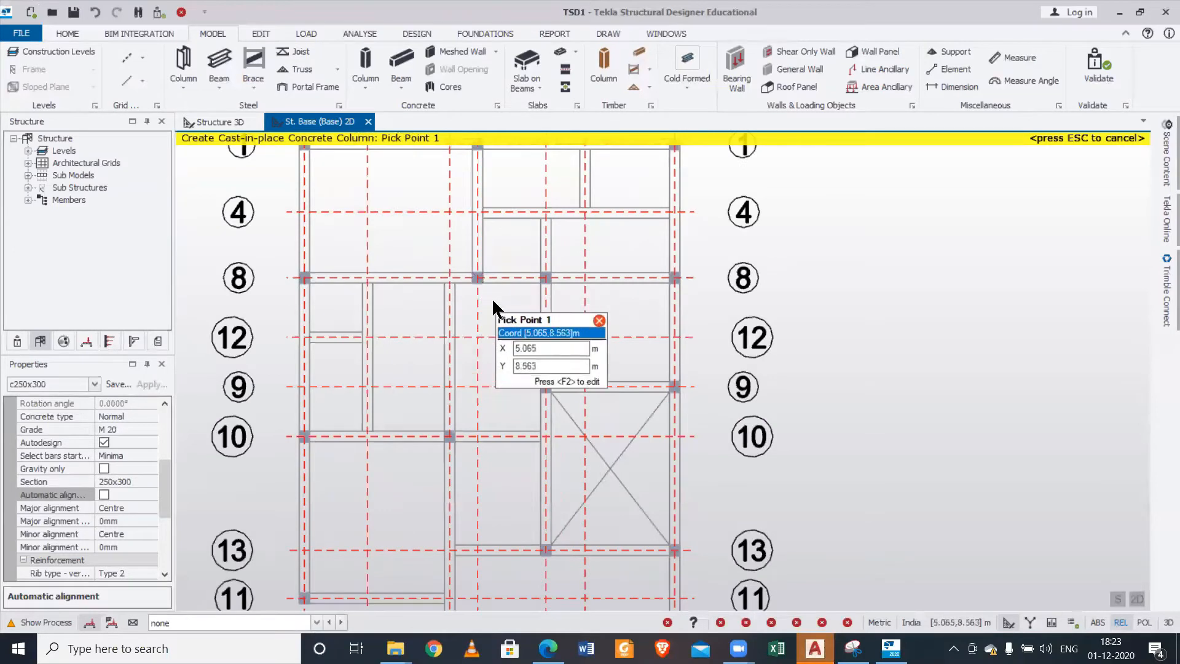
scroll(493, 301, down, 3)
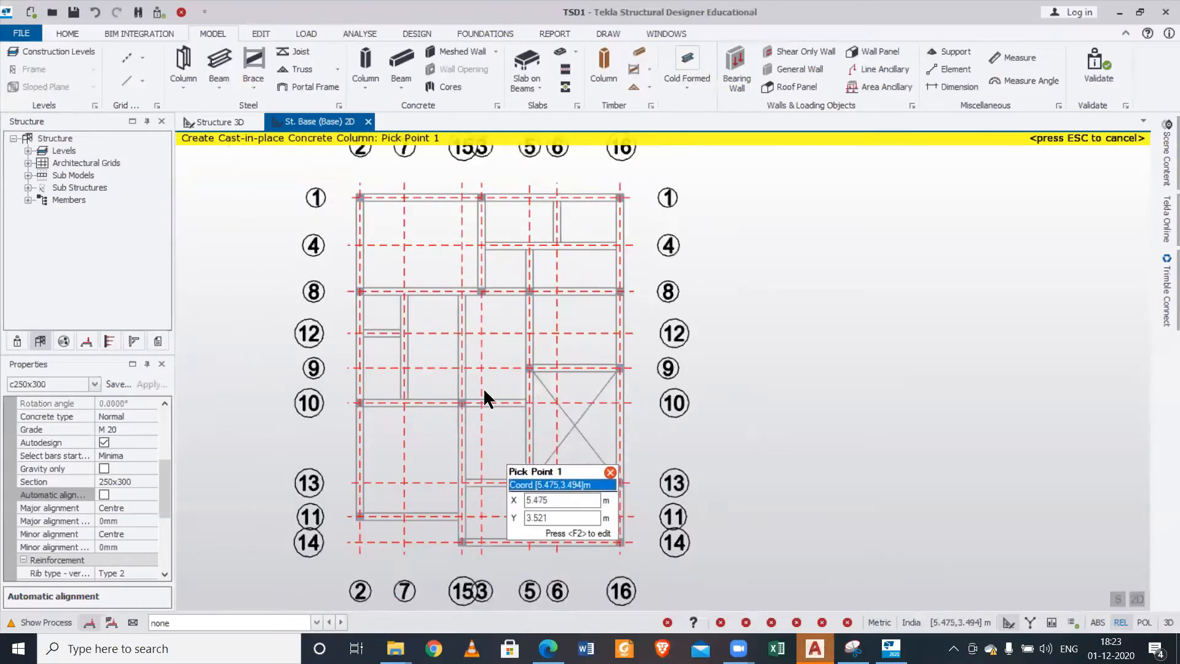
middle_drag(503, 452, 484, 389)
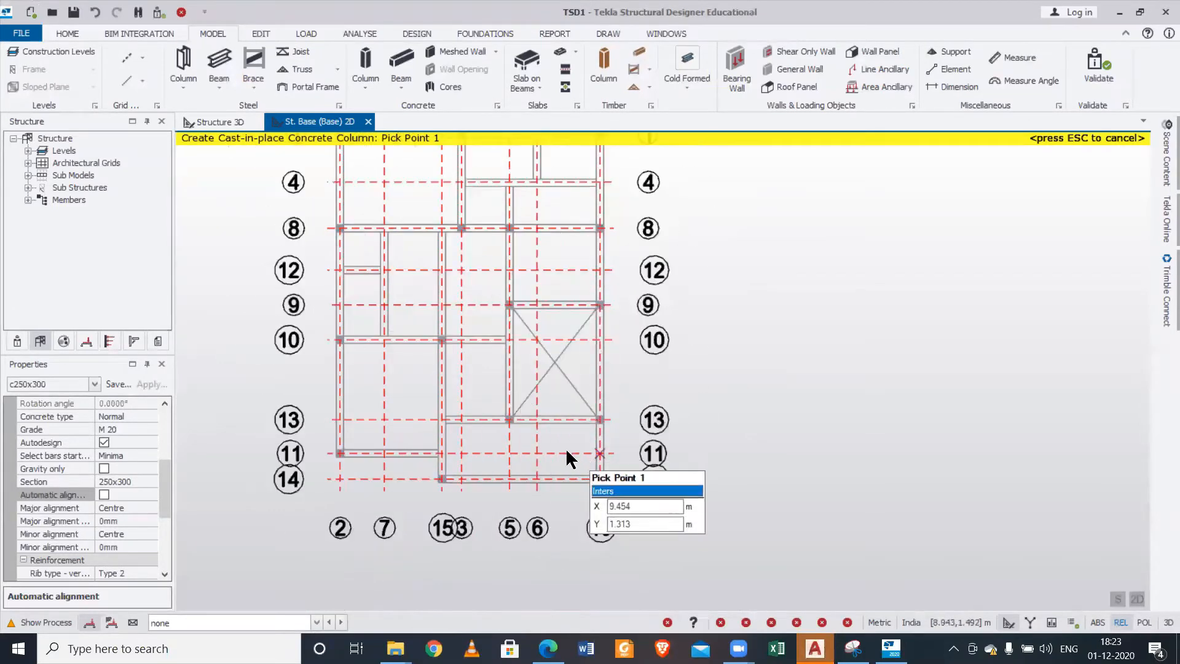
scroll(540, 432, down, 1)
middle_drag(555, 397, 549, 426)
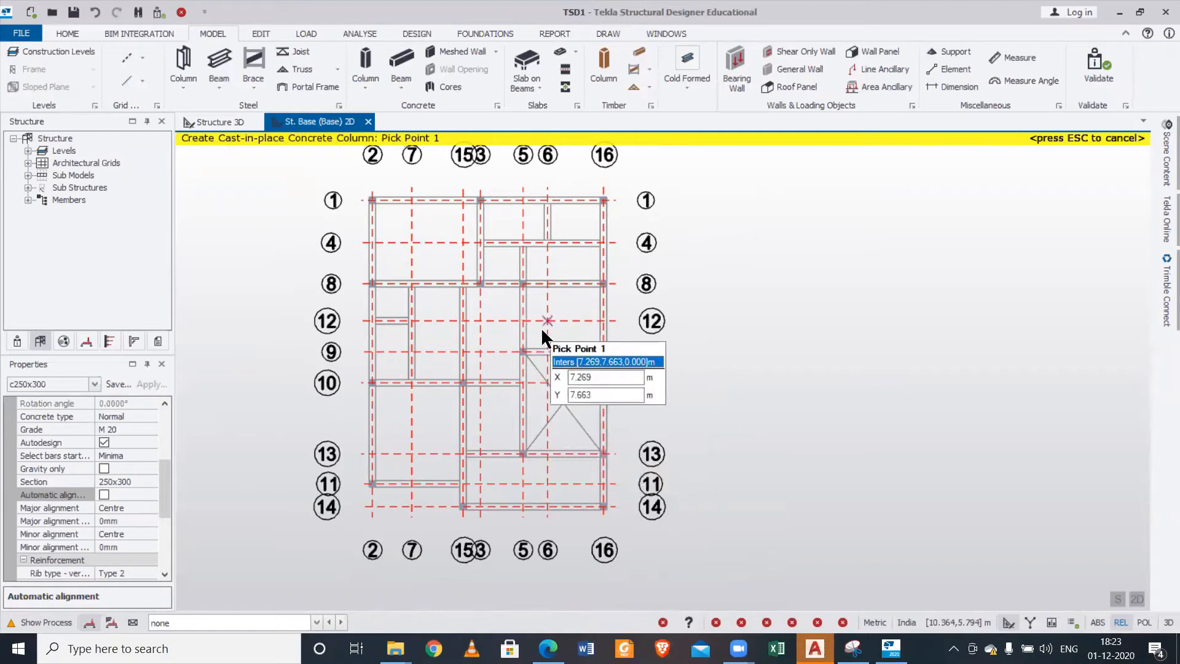
- Inspect the placed columns in the 3D structure view and return to the base level plan
click(220, 117)
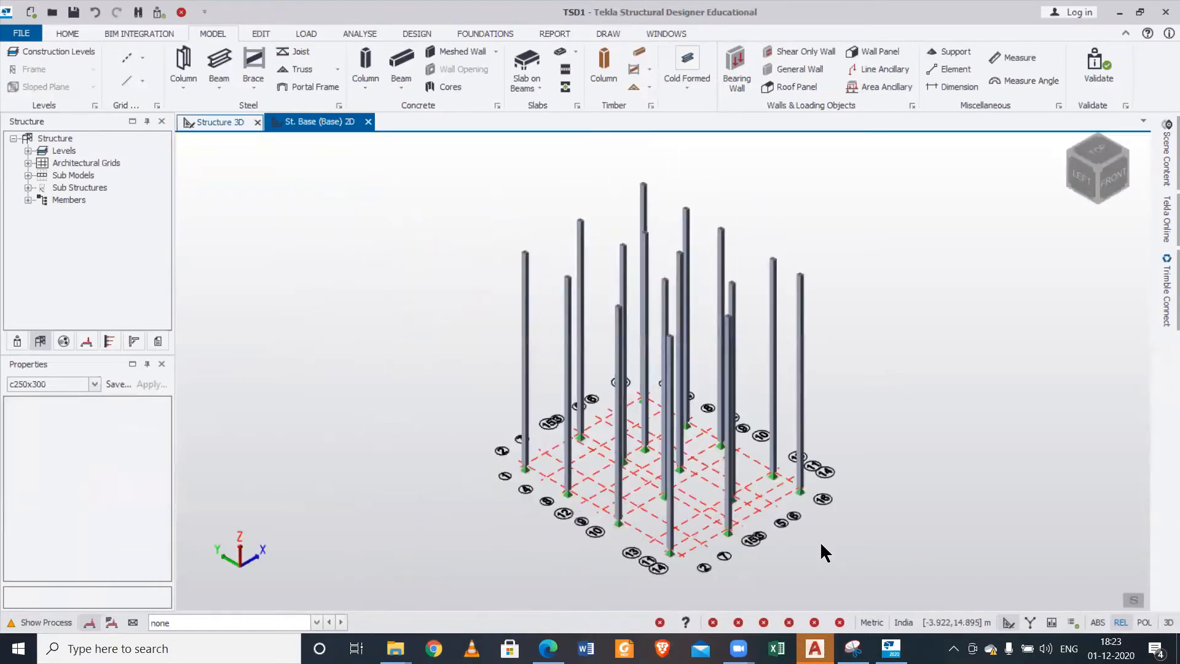
scroll(818, 520, up, 3)
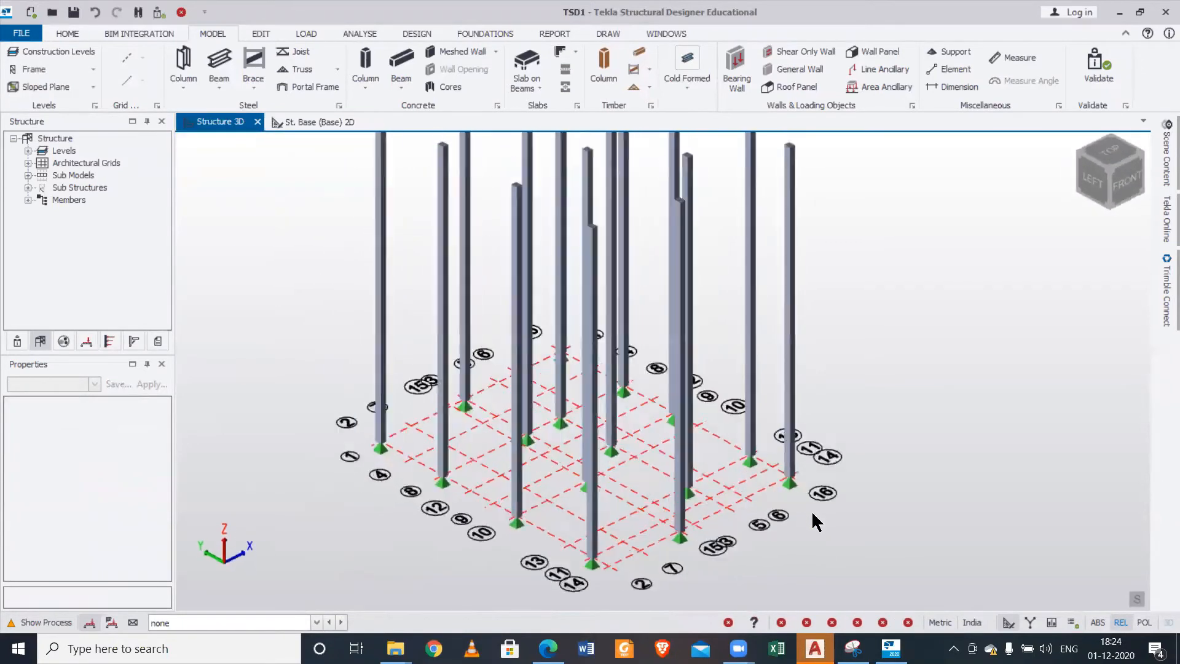
scroll(811, 515, down, 2)
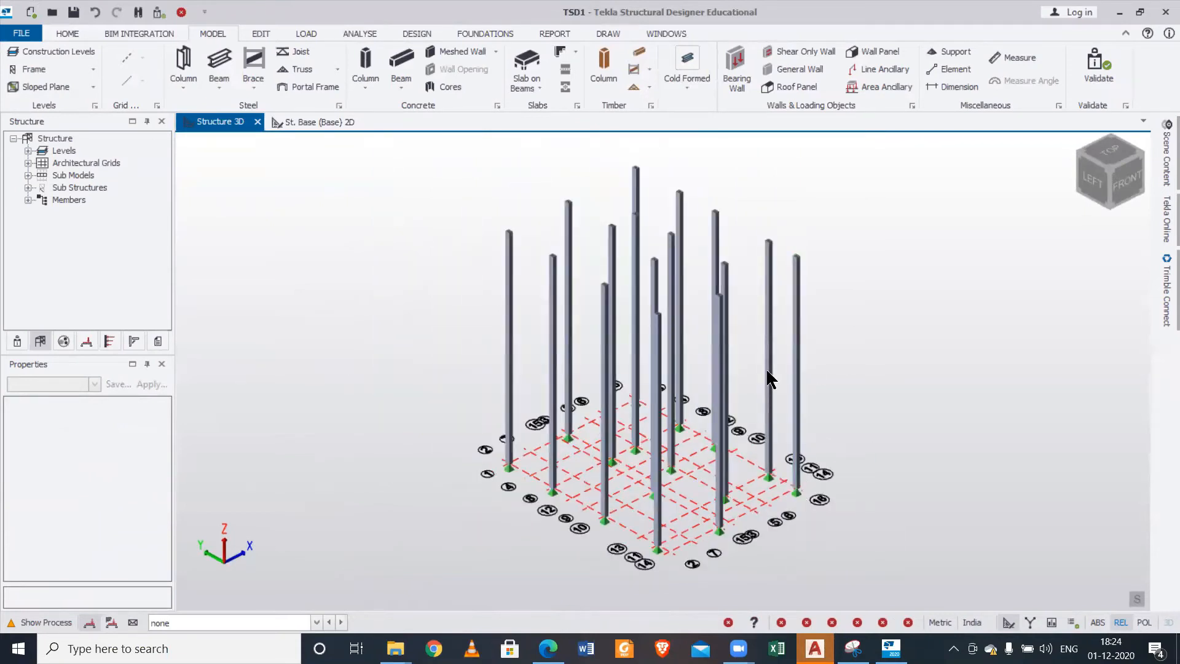
click(314, 123)
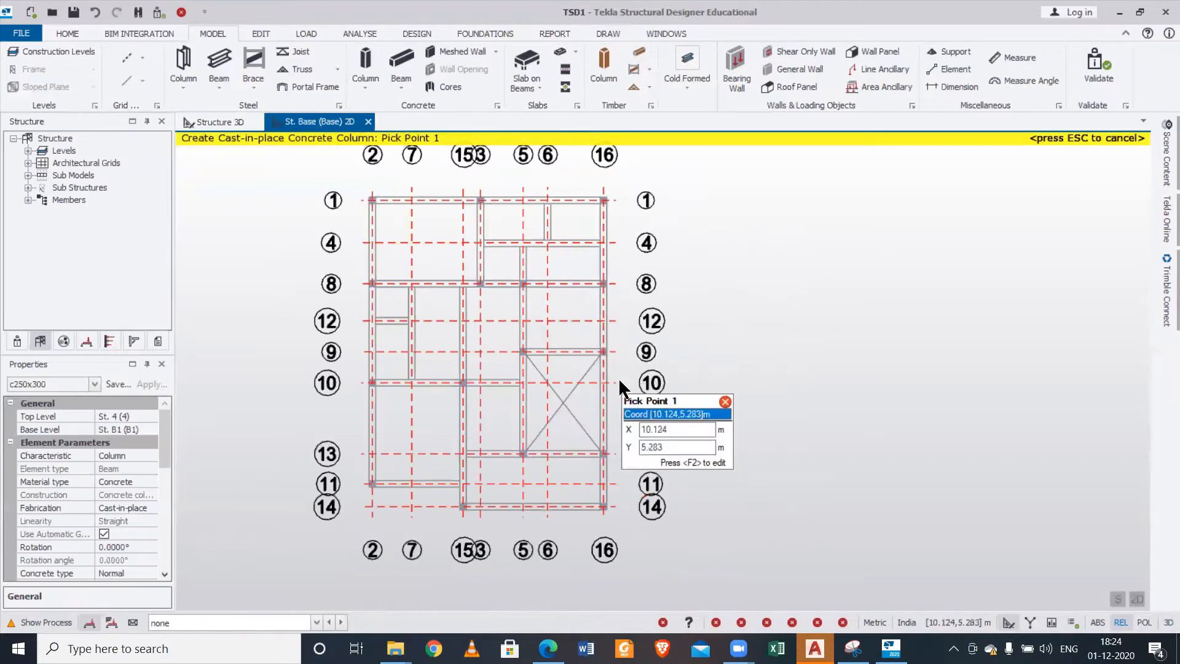
click(551, 376)
scroll(525, 354, up, 3)
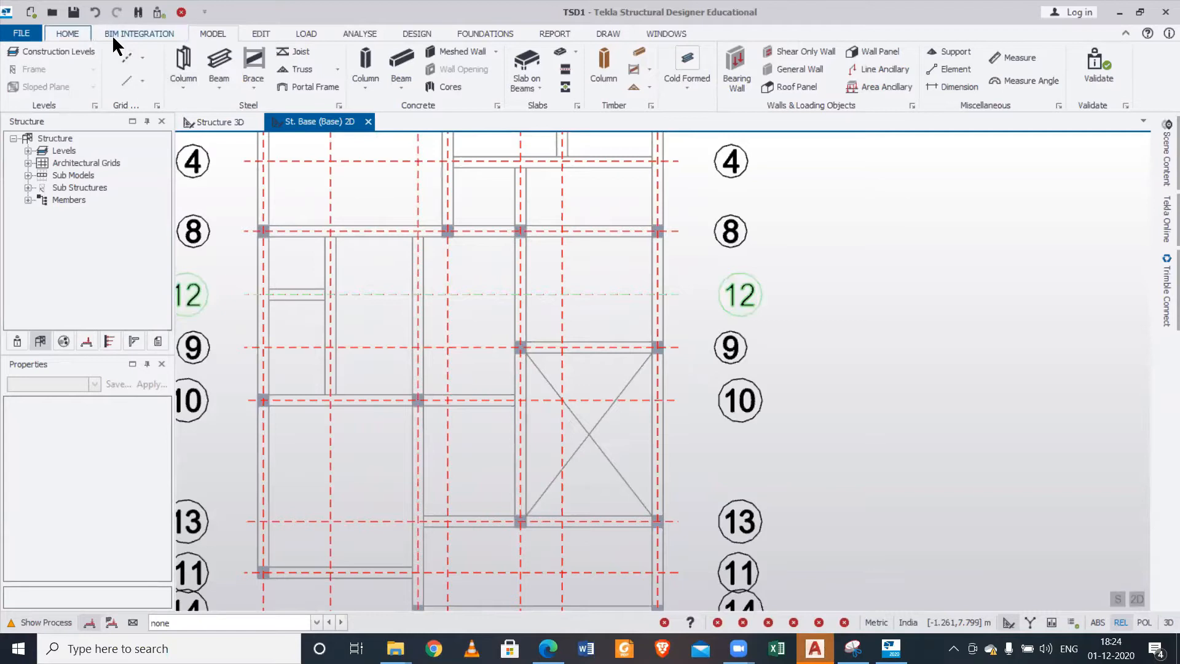
- Insert a construction level above level 4 with a spacing of 2.74 m and apply the level changes
click(67, 50)
click(782, 230)
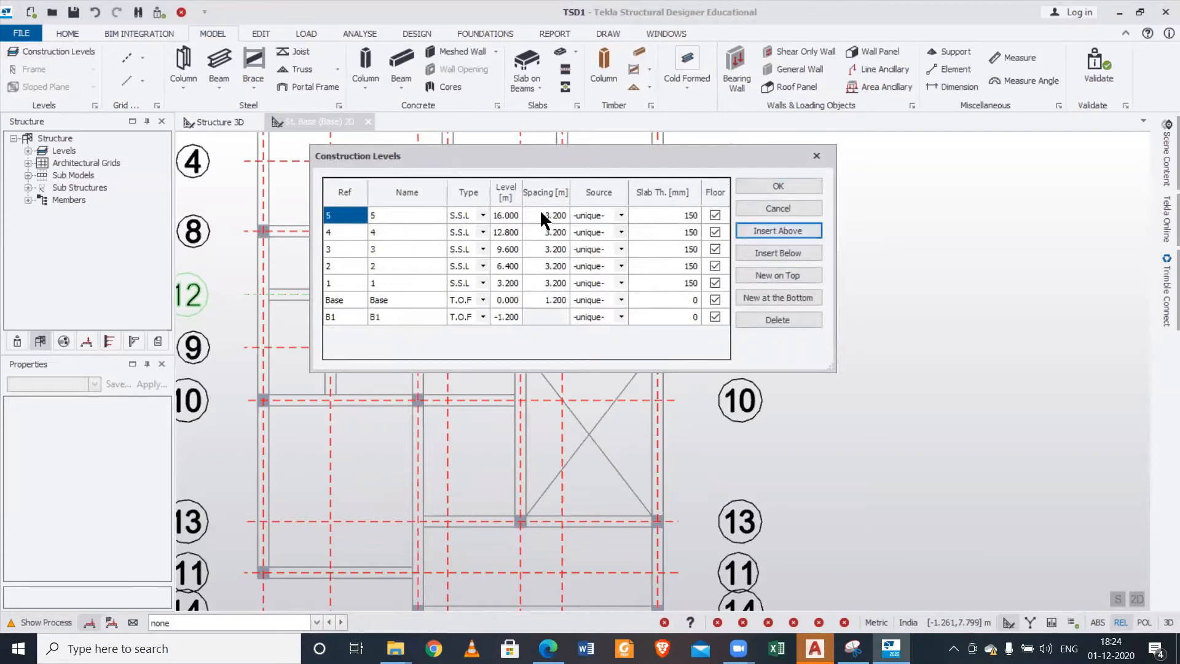
click(540, 214)
click(539, 213)
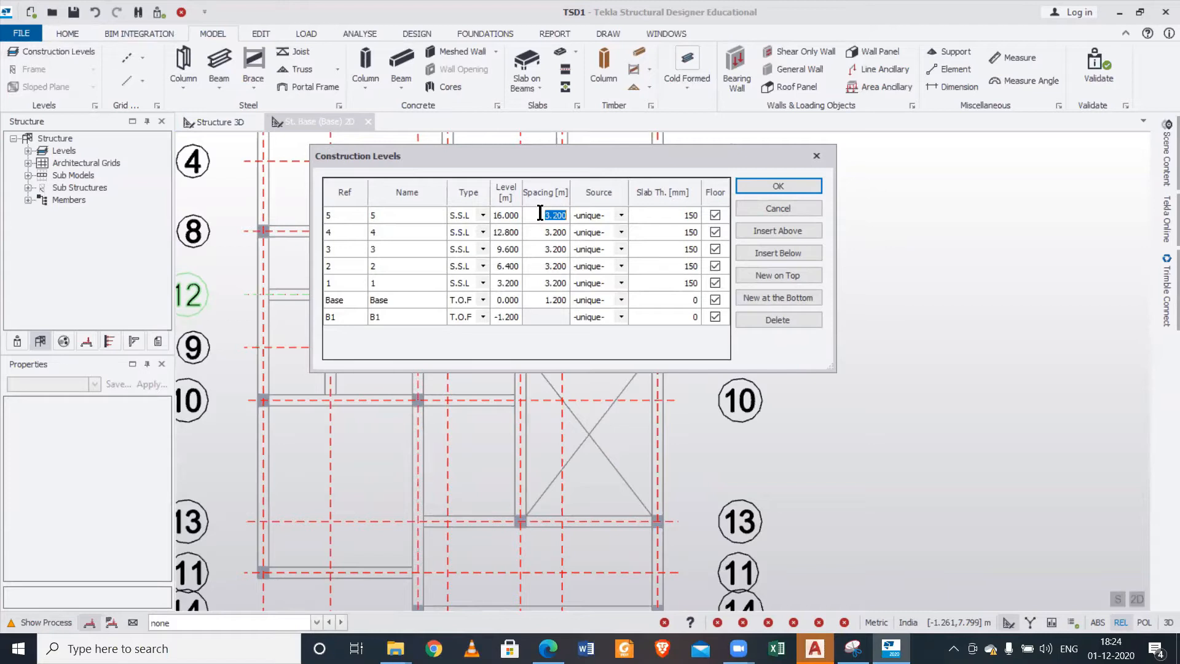
text(2.74)
click(786, 184)
click(778, 185)
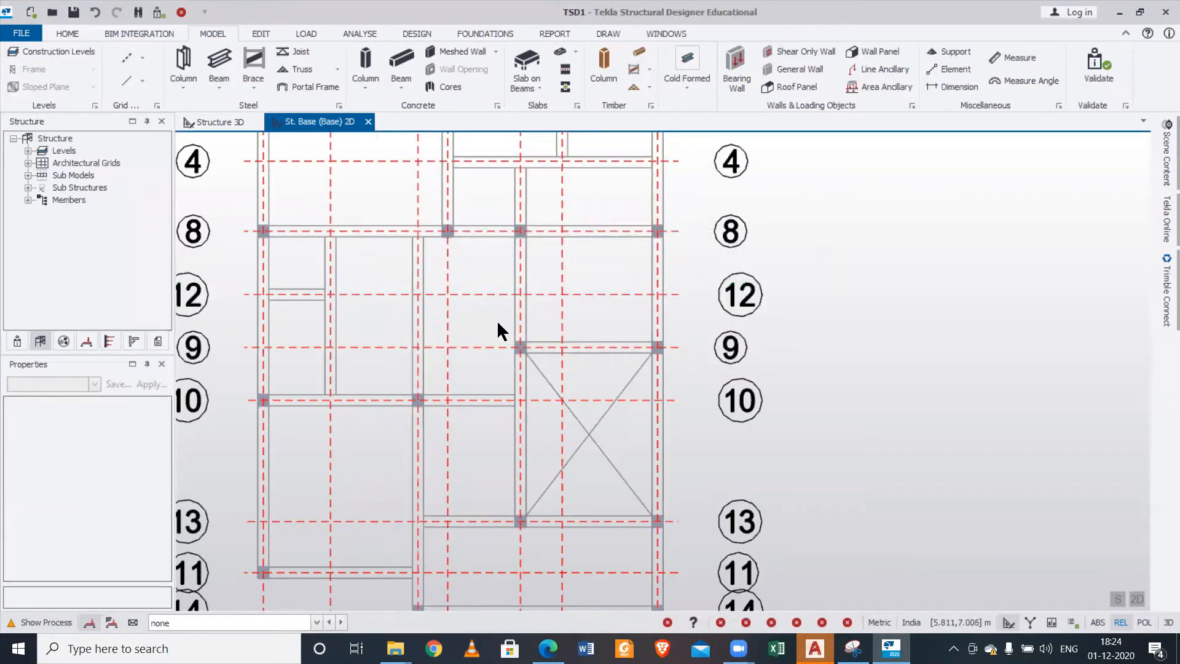
- Select the four columns where grid lines 9 and 13 meet 5 and 16 and examine their shared properties, including alignment
drag(488, 319, 557, 377)
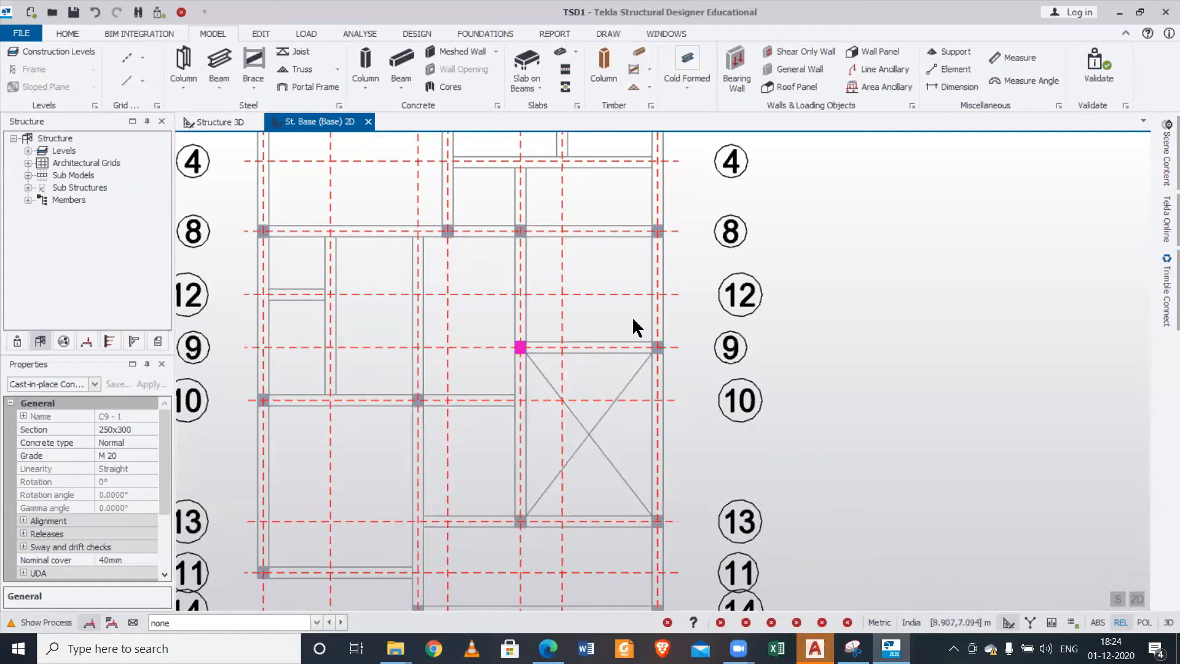
drag(633, 319, 693, 396)
drag(537, 539, 540, 542)
drag(619, 499, 706, 544)
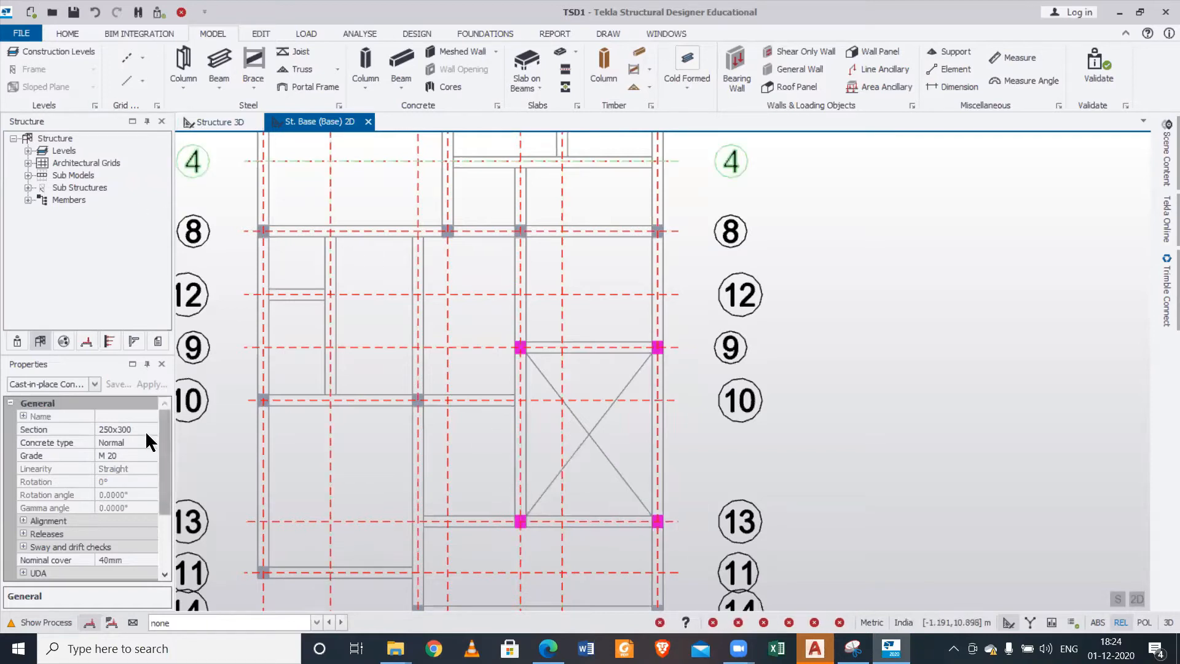
scroll(165, 443, down, 1)
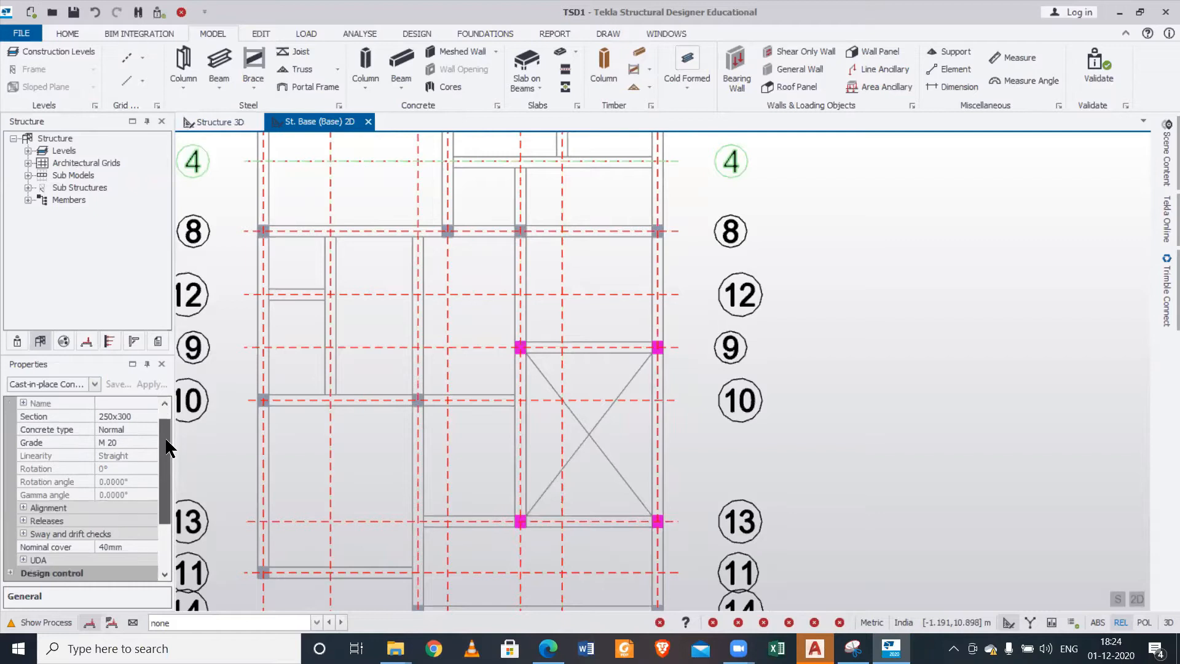
scroll(161, 424, up, 1)
scroll(175, 455, down, 4)
scroll(172, 442, up, 4)
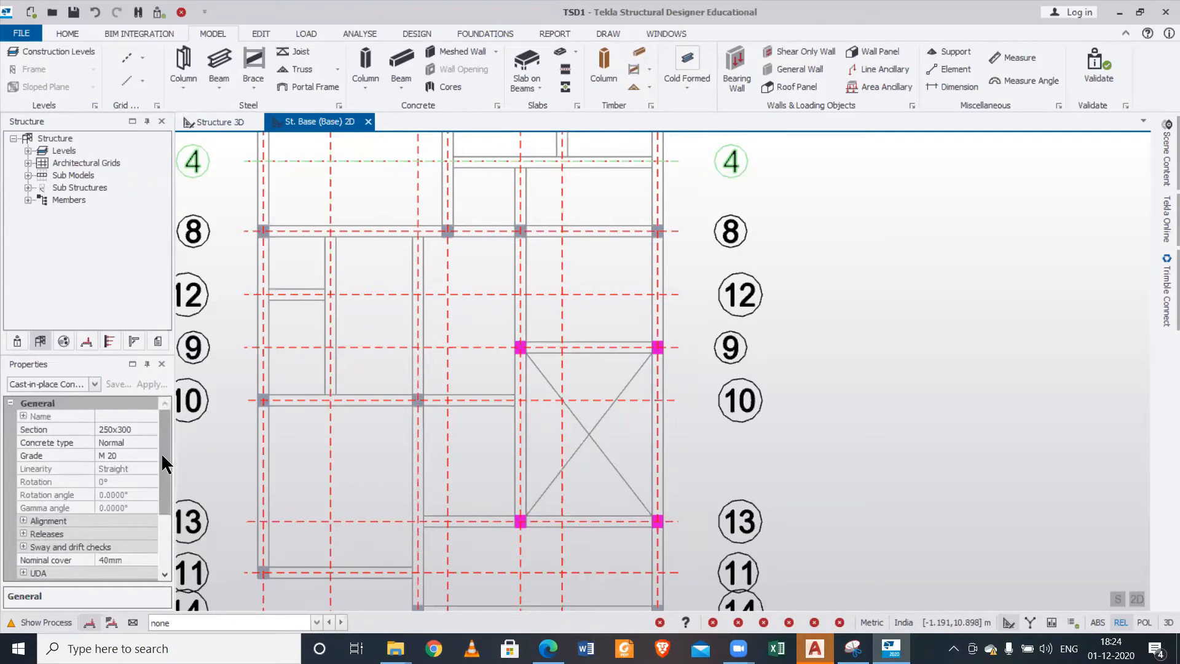
click(23, 520)
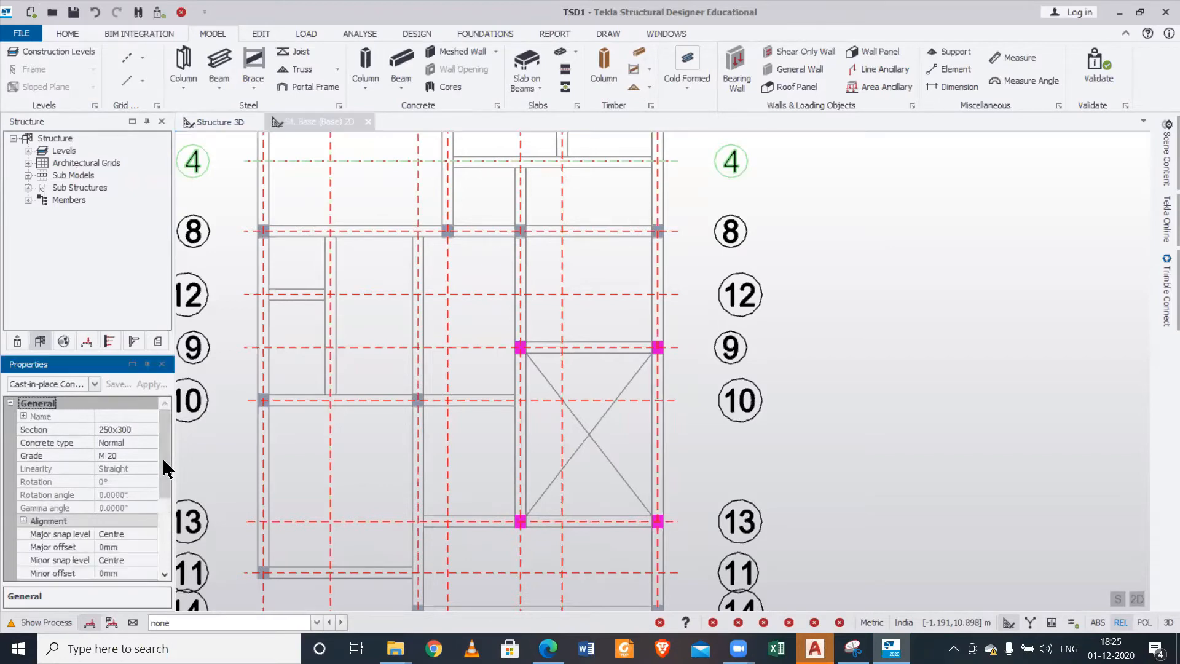
scroll(162, 458, down, 5)
scroll(172, 523, up, 5)
drag(167, 492, 166, 427)
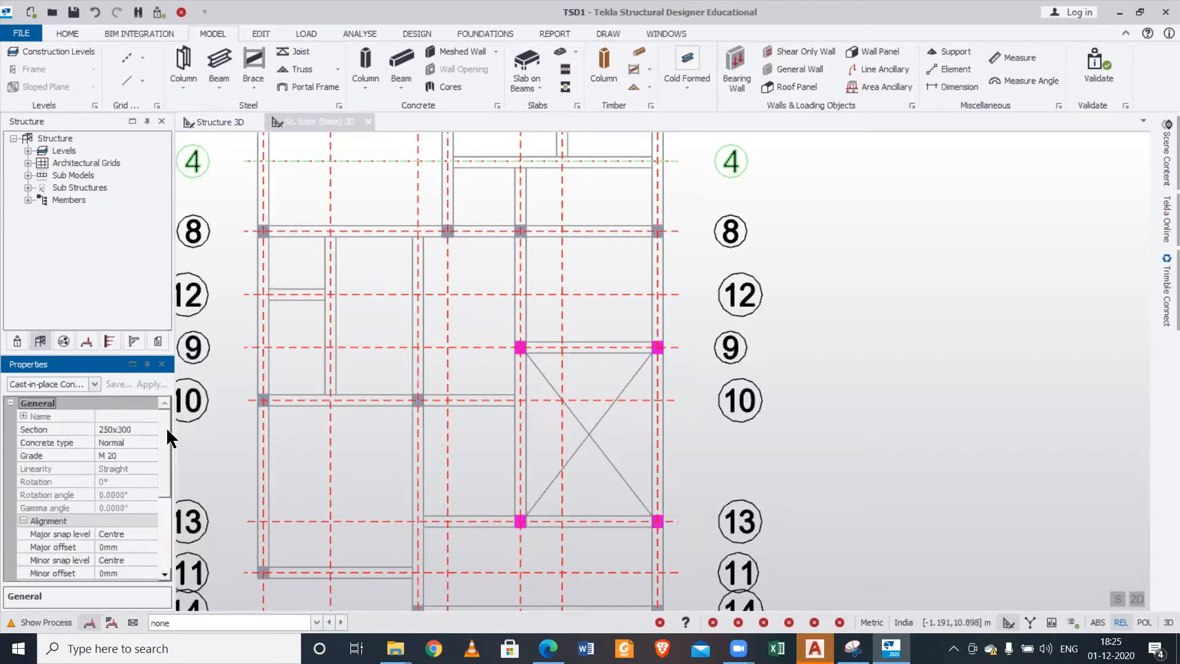
- Select only the column where grid lines 9 and 5 meet and examine its properties on the base level plan
click(469, 336)
drag(482, 323, 540, 369)
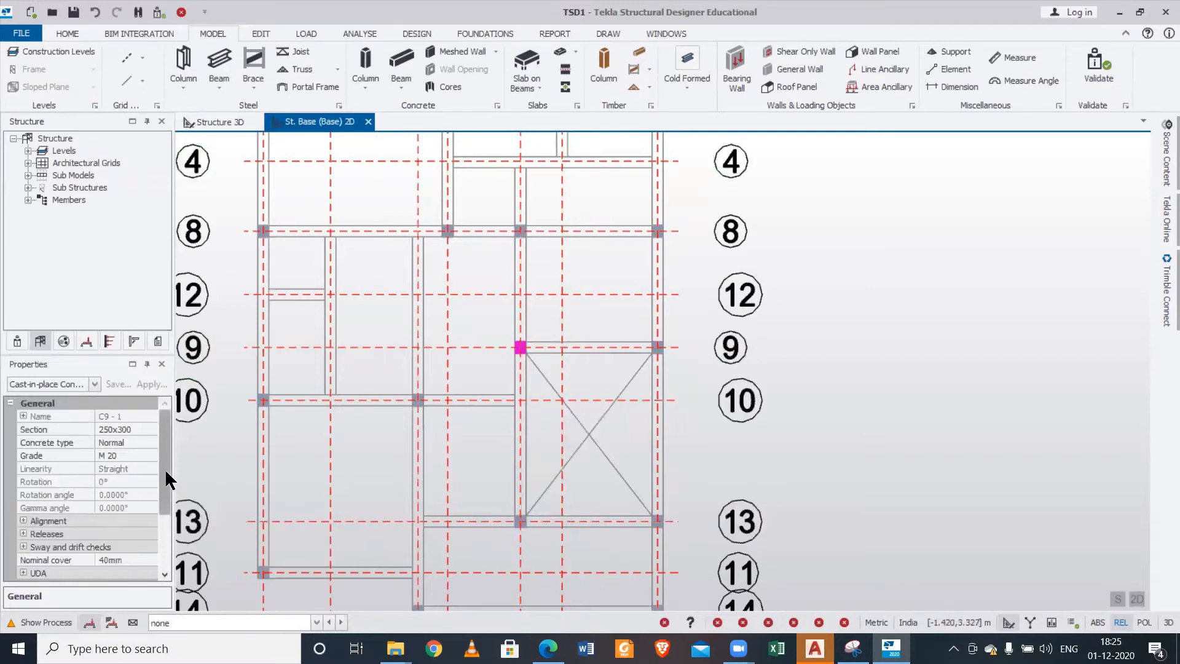
mouse_move(163, 474)
mouse_down()
mouse_move(180, 536)
mouse_move(166, 465)
mouse_up()
key(Escape)
scroll(532, 338, up, 2)
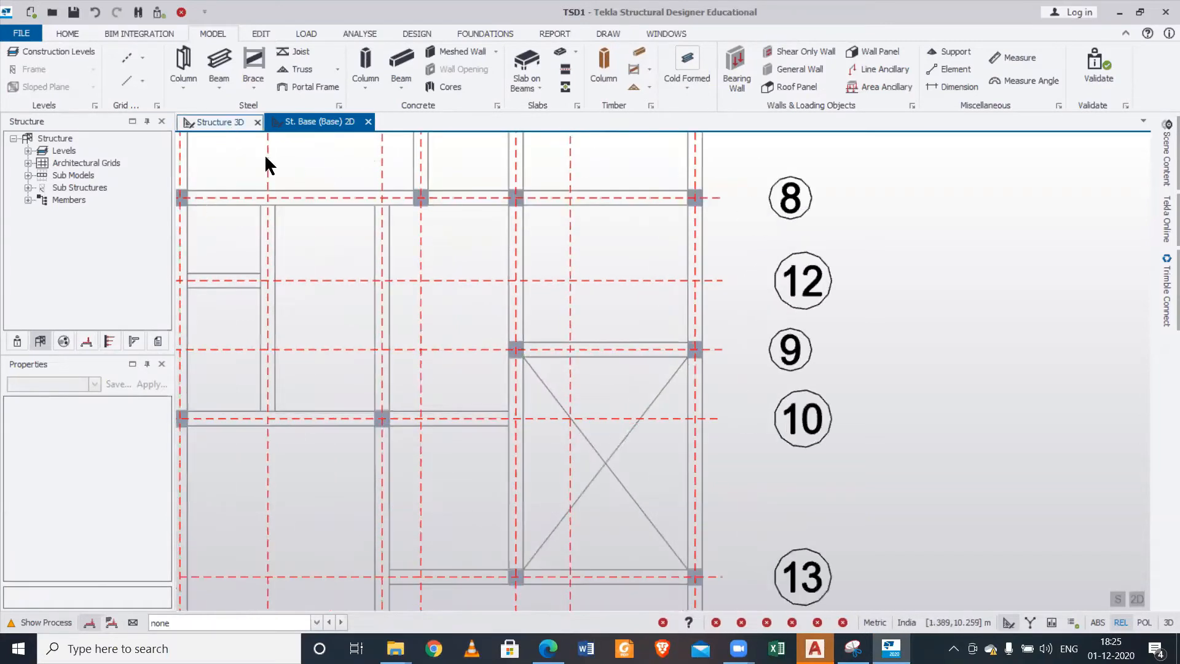
scroll(539, 430, down, 3)
scroll(554, 407, up, 3)
drag(494, 359, 561, 413)
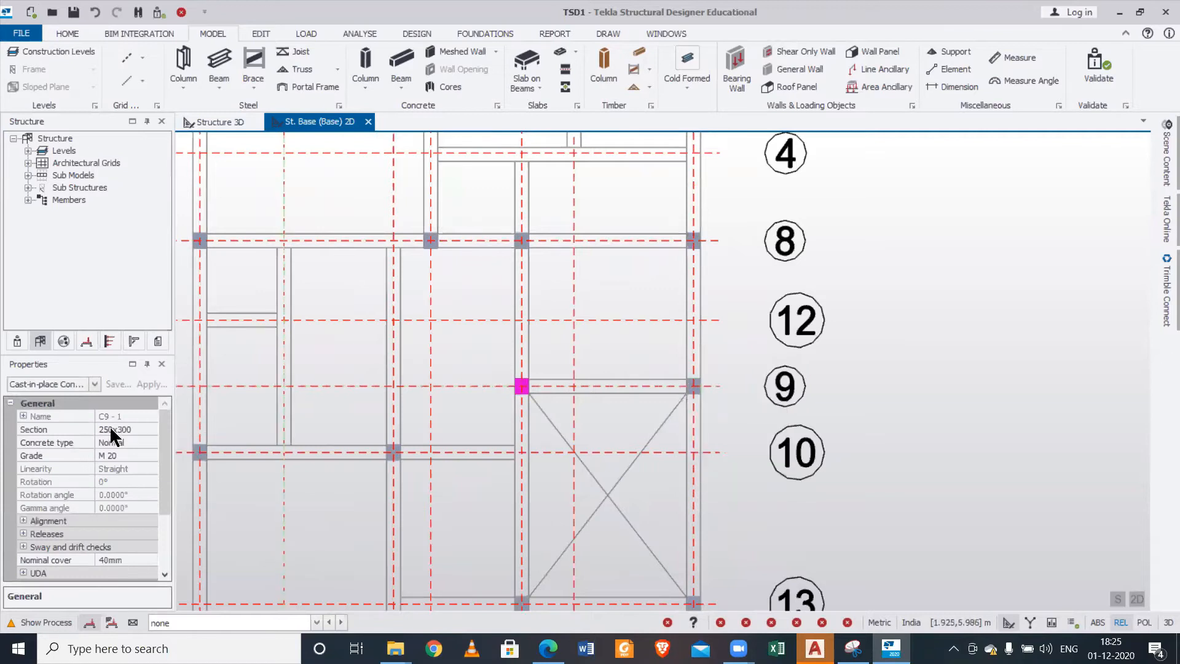
mouse_move(161, 424)
mouse_down()
mouse_move(182, 509)
mouse_move(187, 427)
mouse_move(185, 514)
mouse_move(156, 463)
mouse_move(159, 430)
mouse_up()
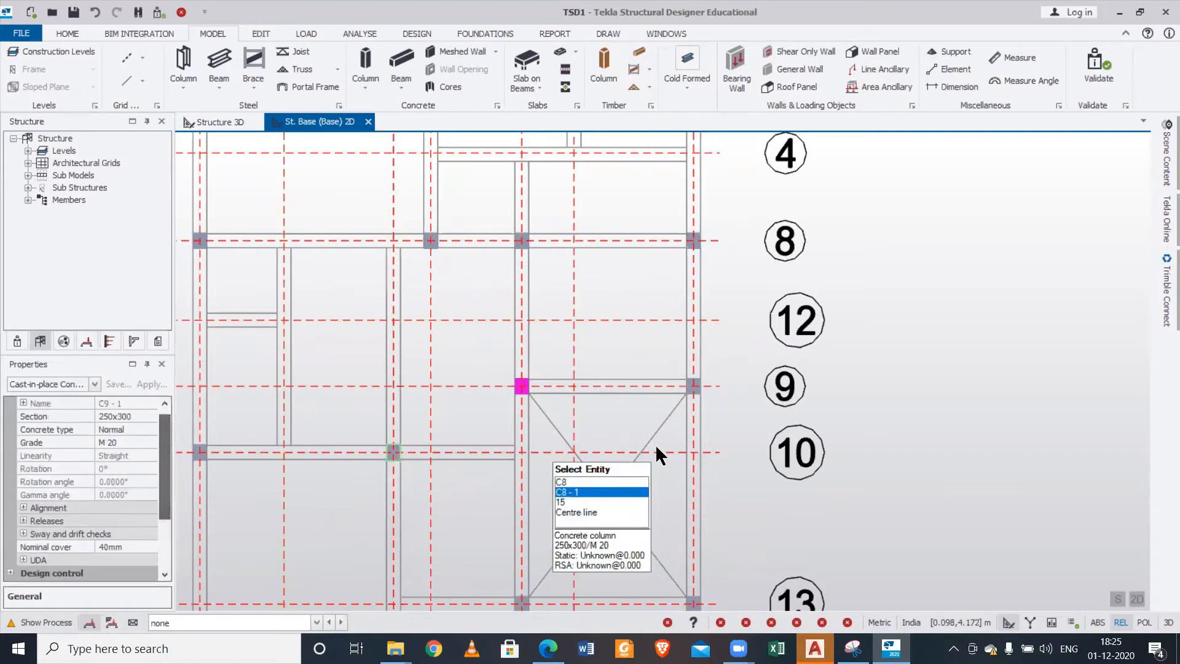
key(Escape)
click(513, 388)
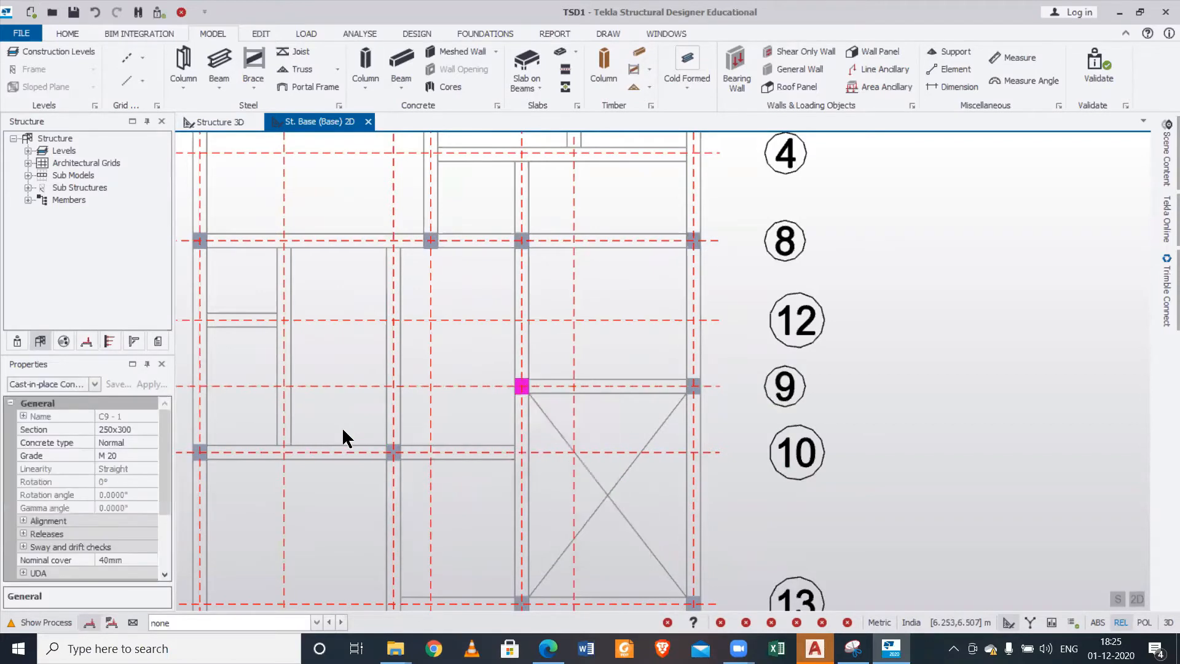
key(Escape)
- Select the full-height column at grid lines 9 and 16 in the 3D structure view and examine its level properties
click(212, 126)
right_drag(810, 536, 418, 530)
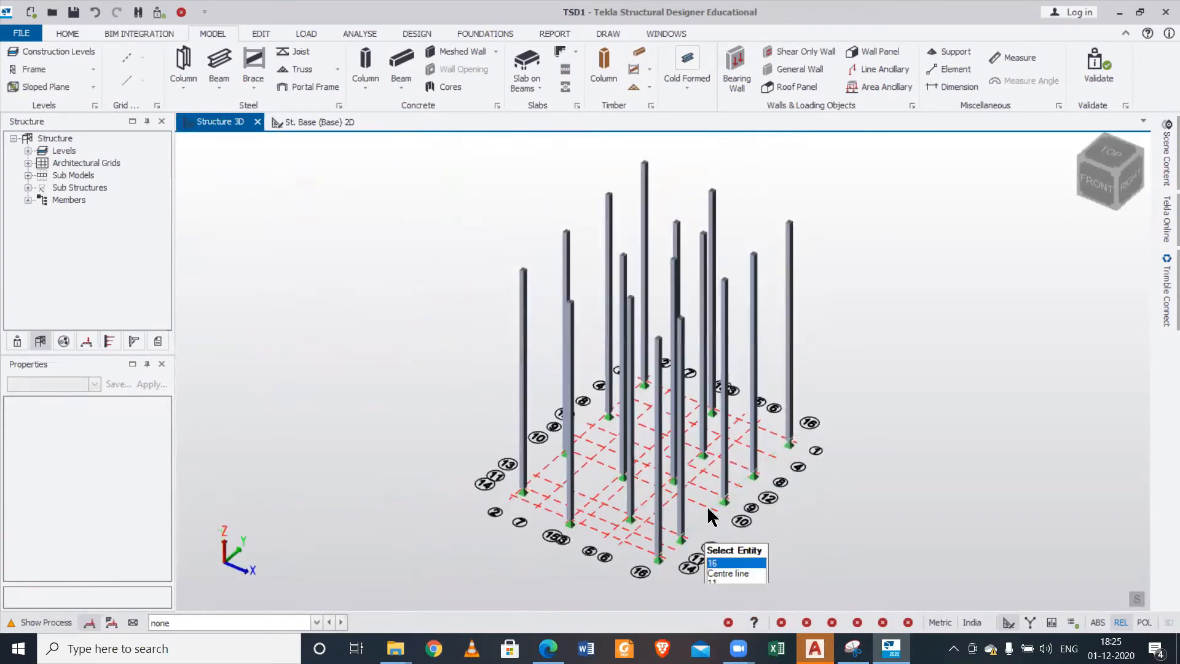
click(723, 479)
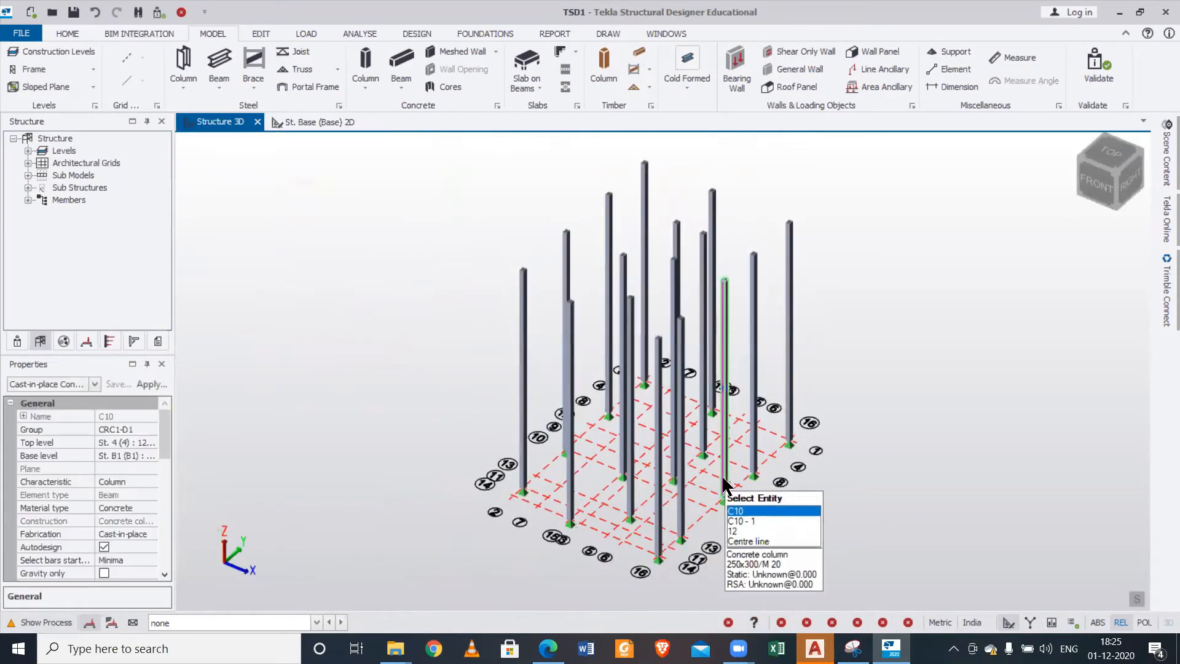
click(722, 474)
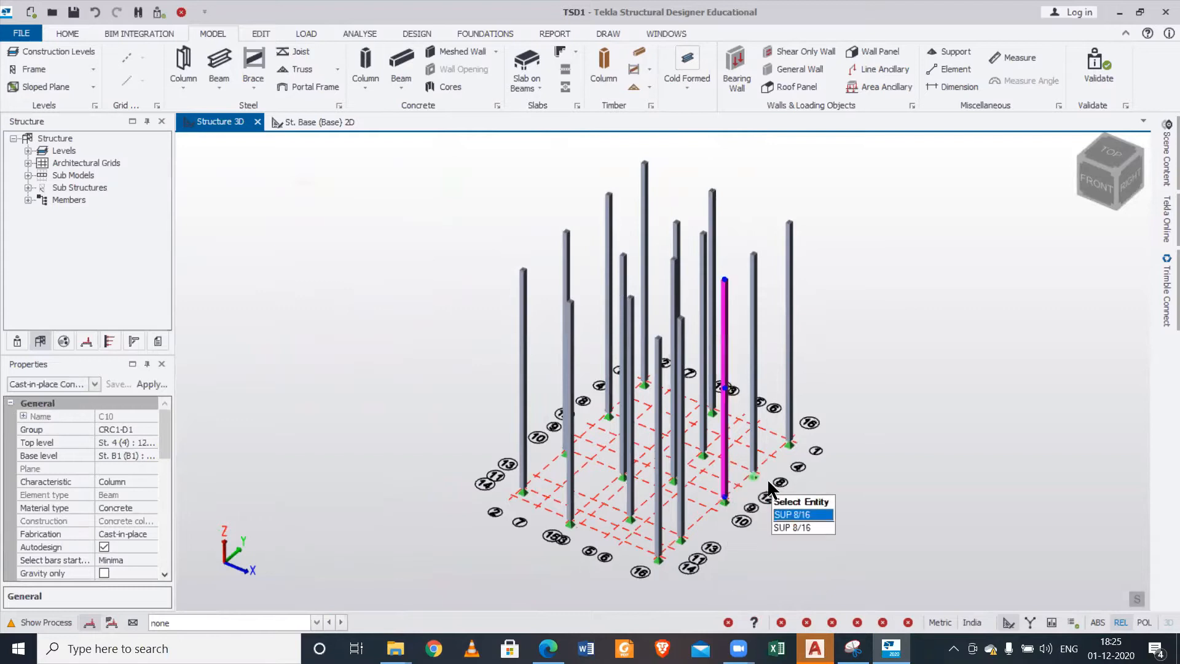
- Show the base level in 3D and examine the properties of the column segment at grid lines 9 and 16
click(323, 121)
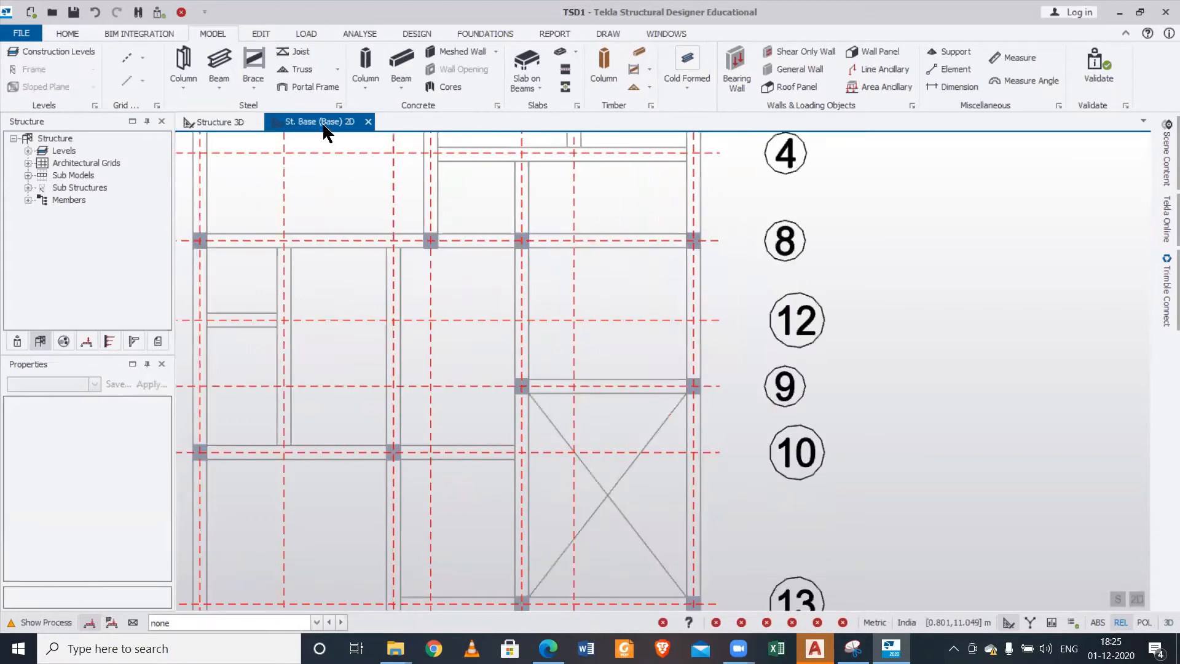
click(1136, 599)
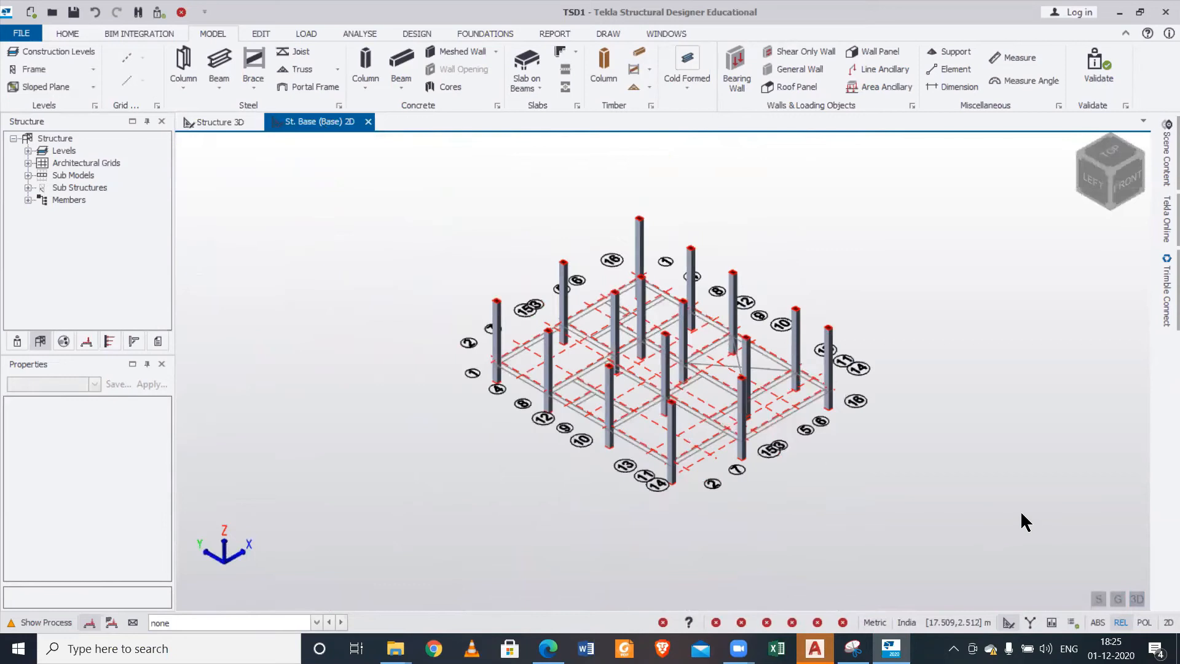
middle_drag(1021, 514, 966, 532)
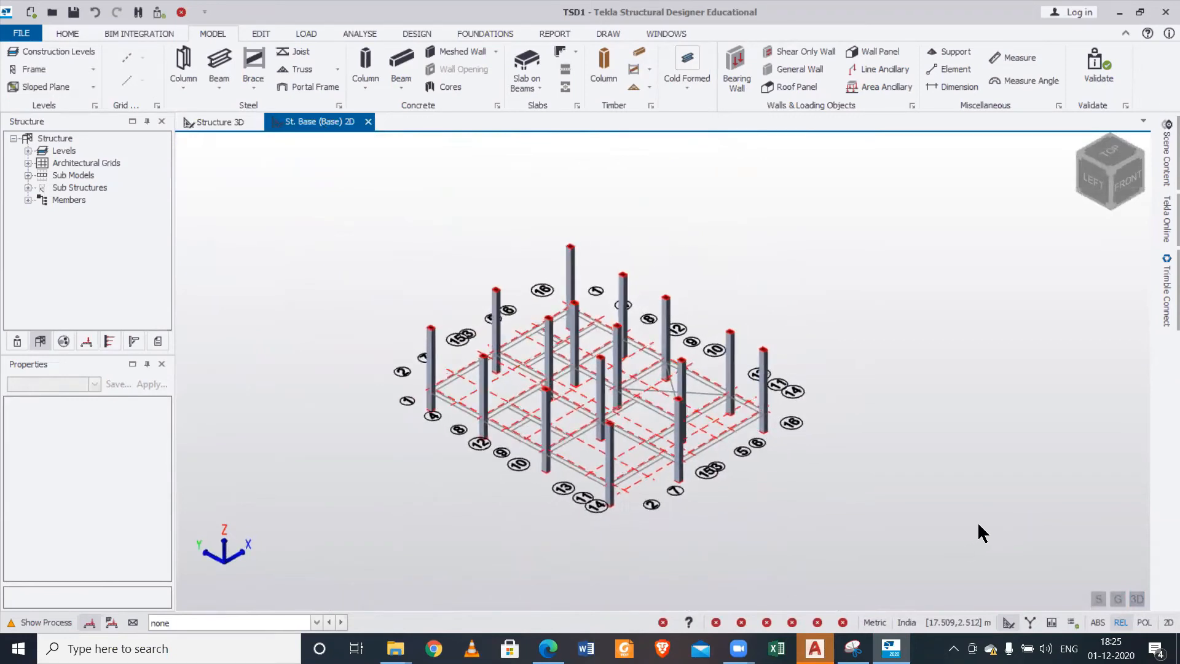
shift+middle_drag(922, 350, 524, 325)
scroll(623, 356, up, 5)
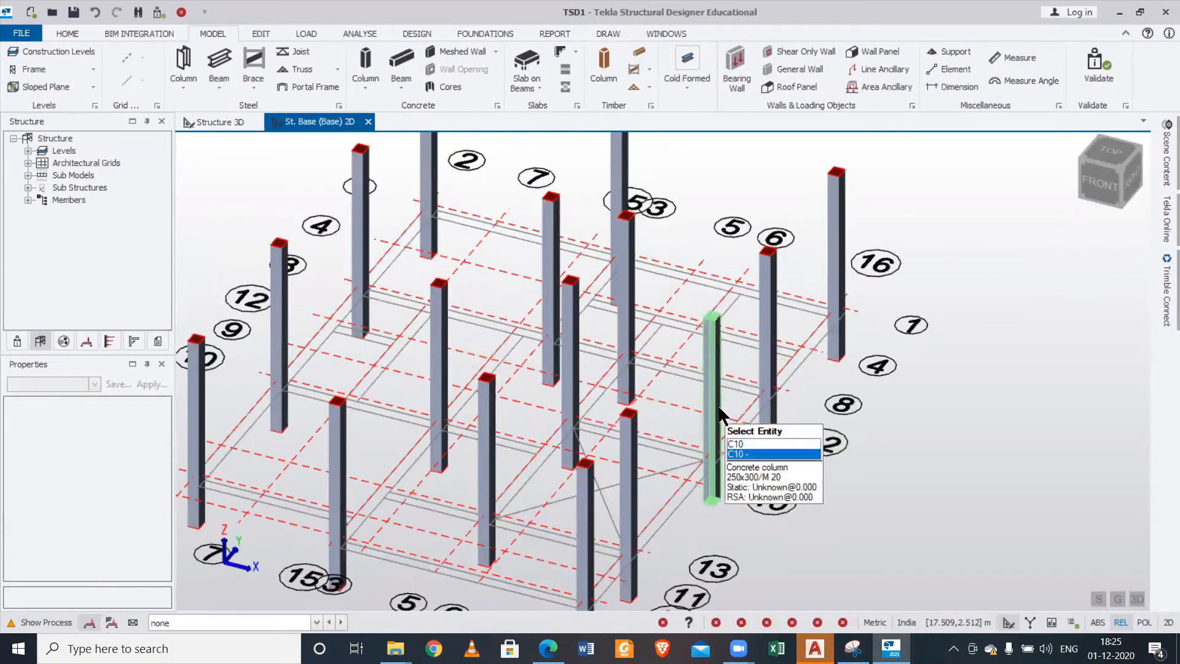
click(718, 411)
click(718, 411)
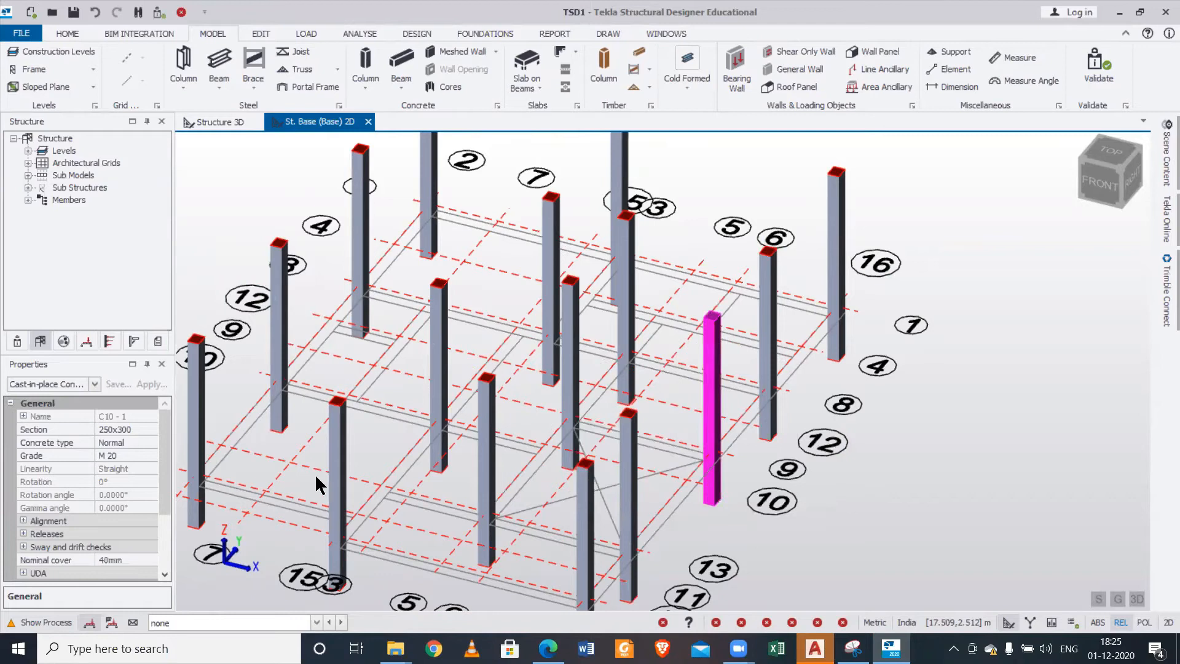
click(1138, 604)
- Open the level 4 plan, select the four columns where grid lines 9 and 13 meet 5 and 16, and examine their properties
click(200, 119)
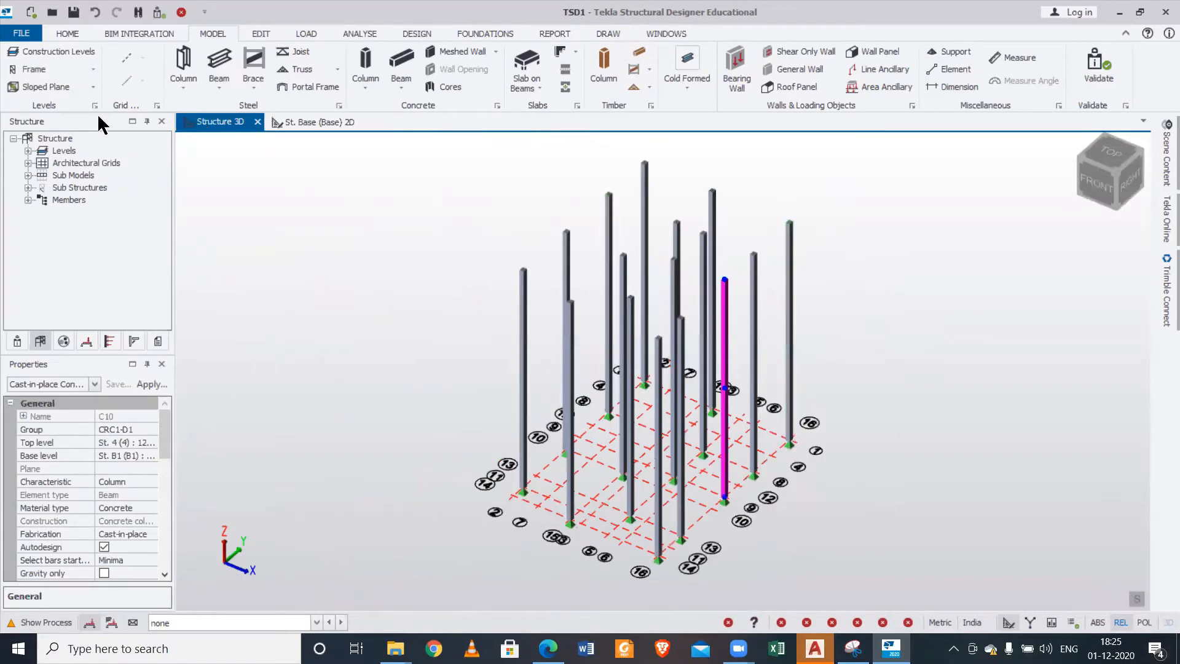
click(28, 151)
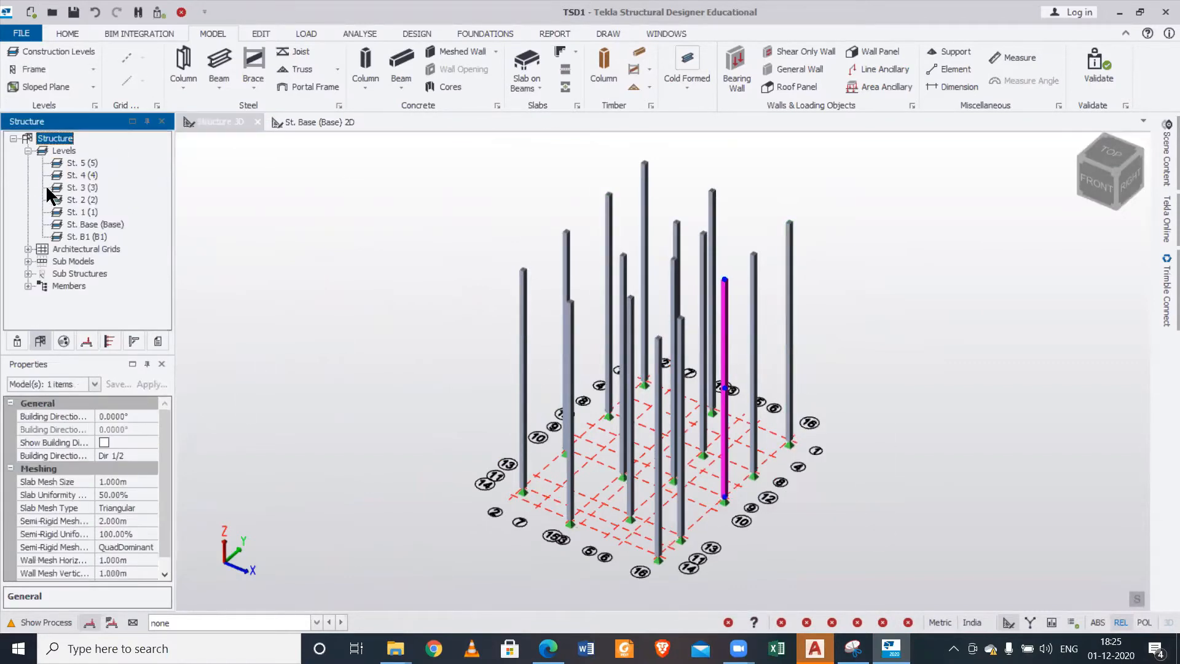
double_click(75, 174)
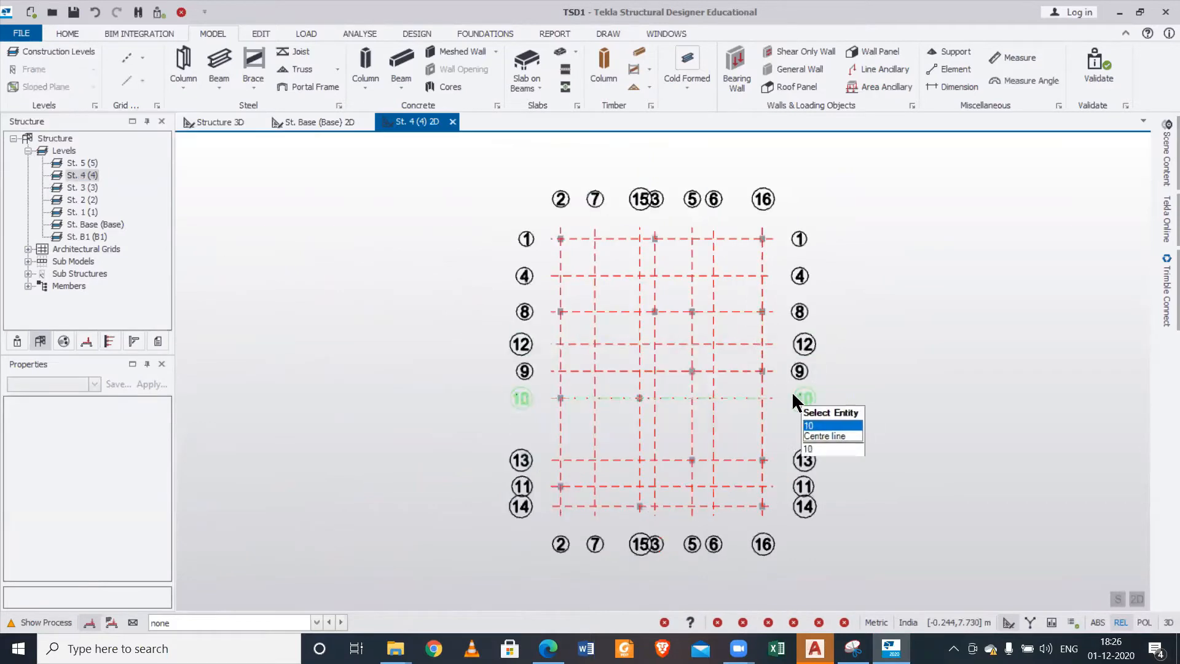
scroll(792, 391, up, 3)
drag(787, 510, 785, 501)
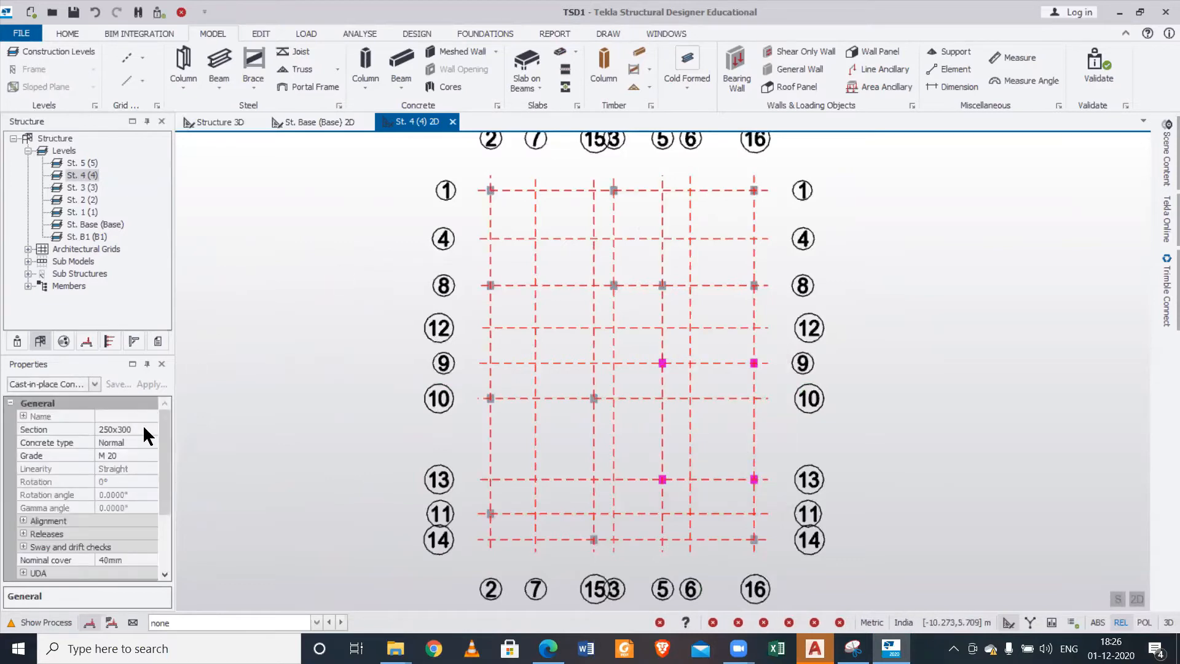
drag(167, 457, 156, 484)
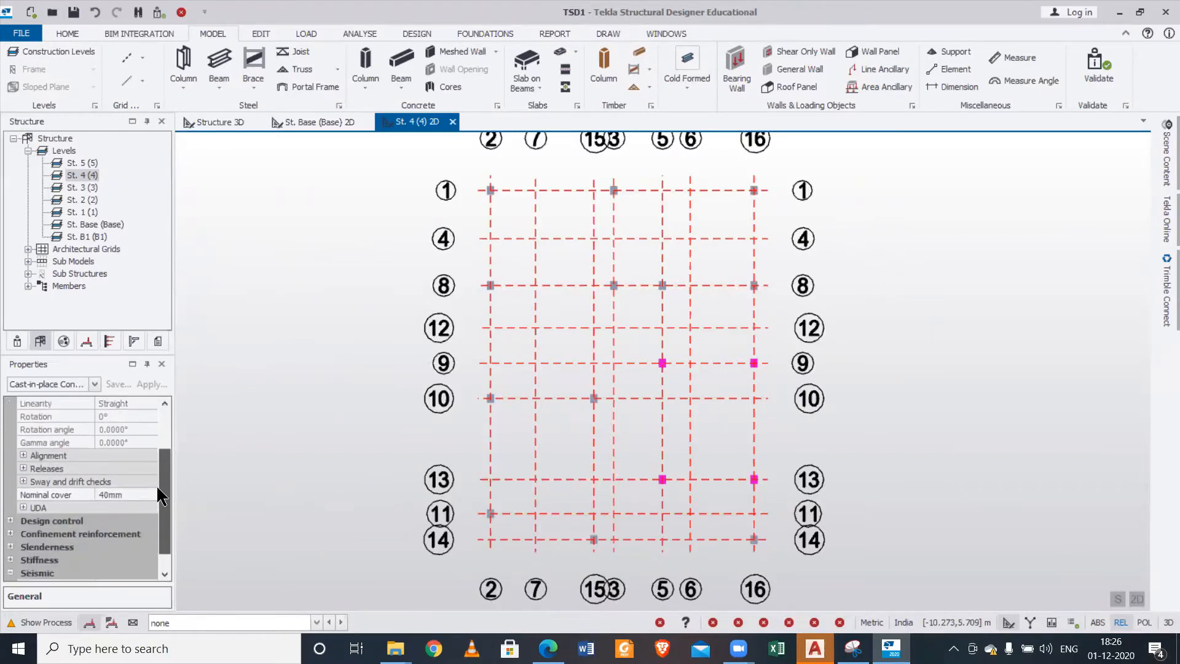
- In the 3D structure view, set the top level of the four columns where grid lines 9 and 13 meet 5 and 16 to St. 5 (5)
click(217, 122)
mouse_move(752, 511)
middle_drag(841, 529, 693, 494)
scroll(737, 527, up, 3)
click(651, 403)
ctrl+click(715, 445)
middle_drag(740, 528, 499, 402)
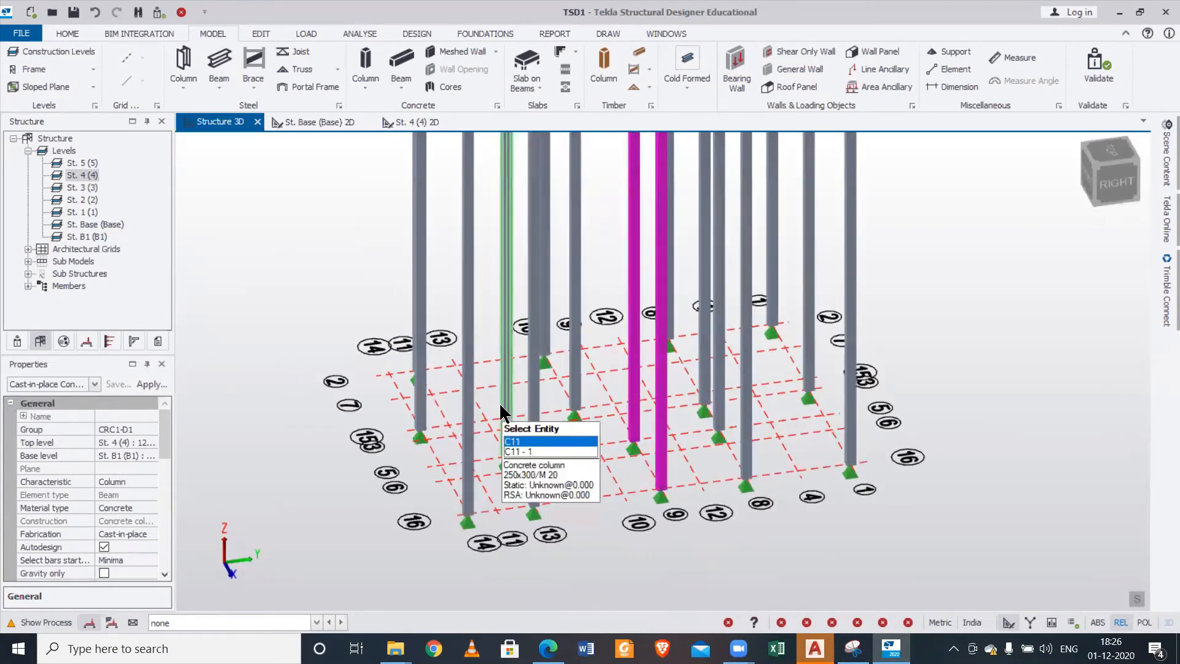
ctrl+click(500, 407)
ctrl+click(536, 428)
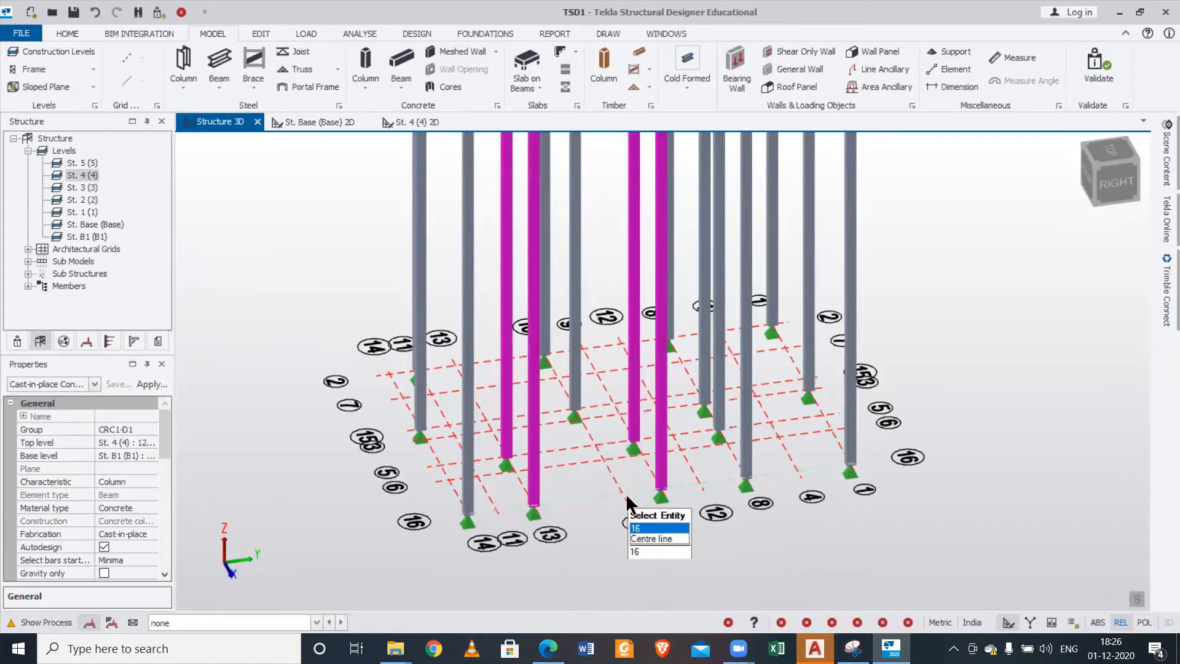
scroll(627, 495, down, 3)
middle_drag(617, 531, 374, 209)
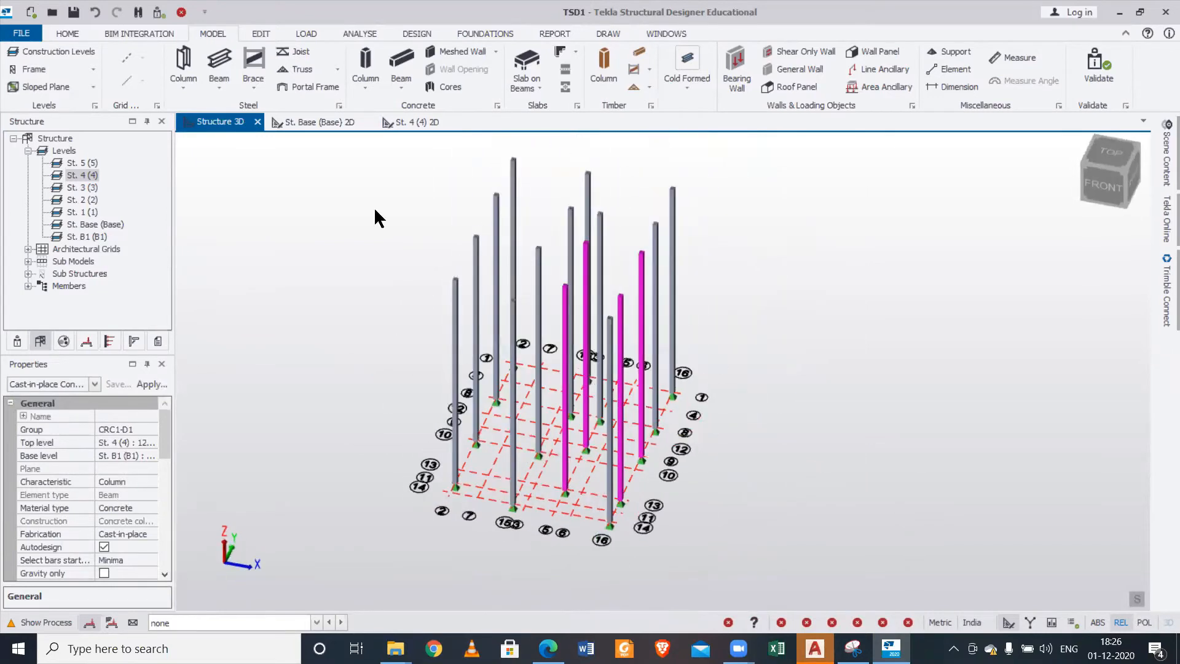
click(138, 442)
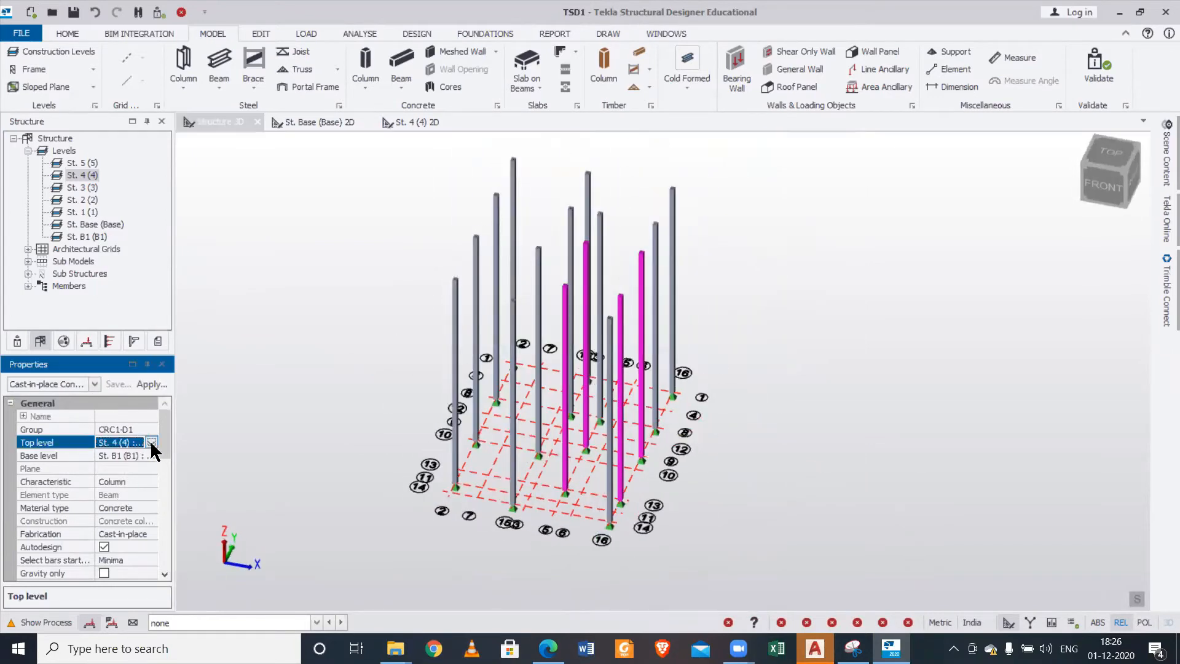
click(151, 442)
click(131, 457)
middle_drag(667, 514, 663, 395)
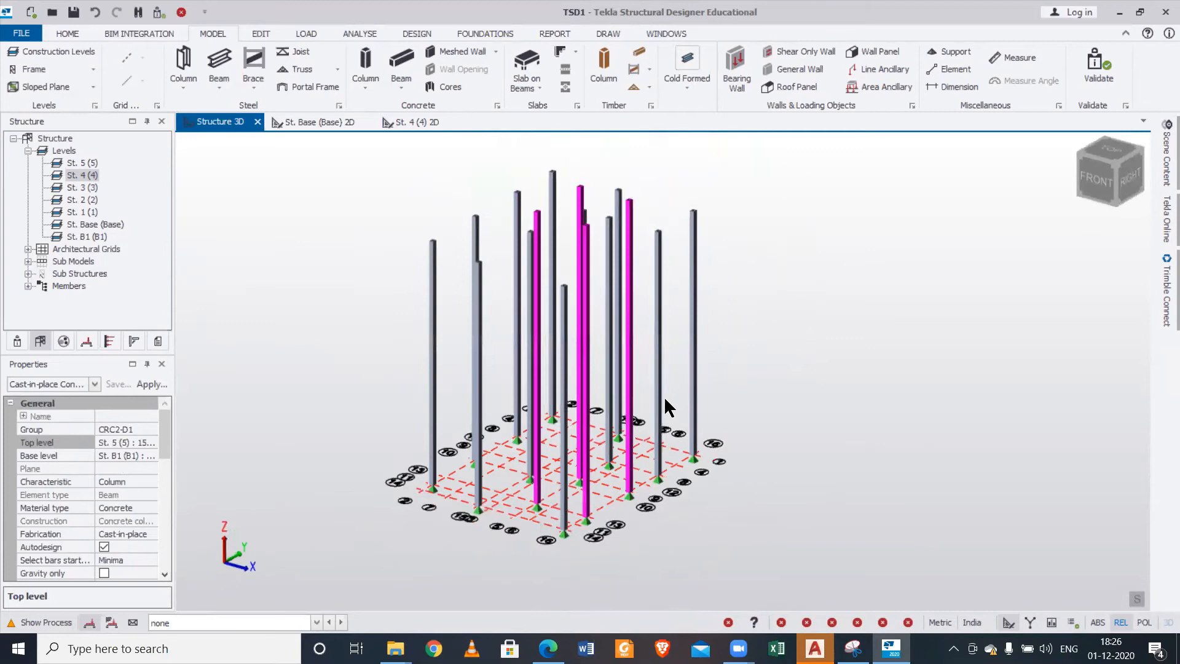
- On the base level plan, start a cast-in-place concrete beam and set its section depth to 350 mm for a 250x350 section
click(332, 123)
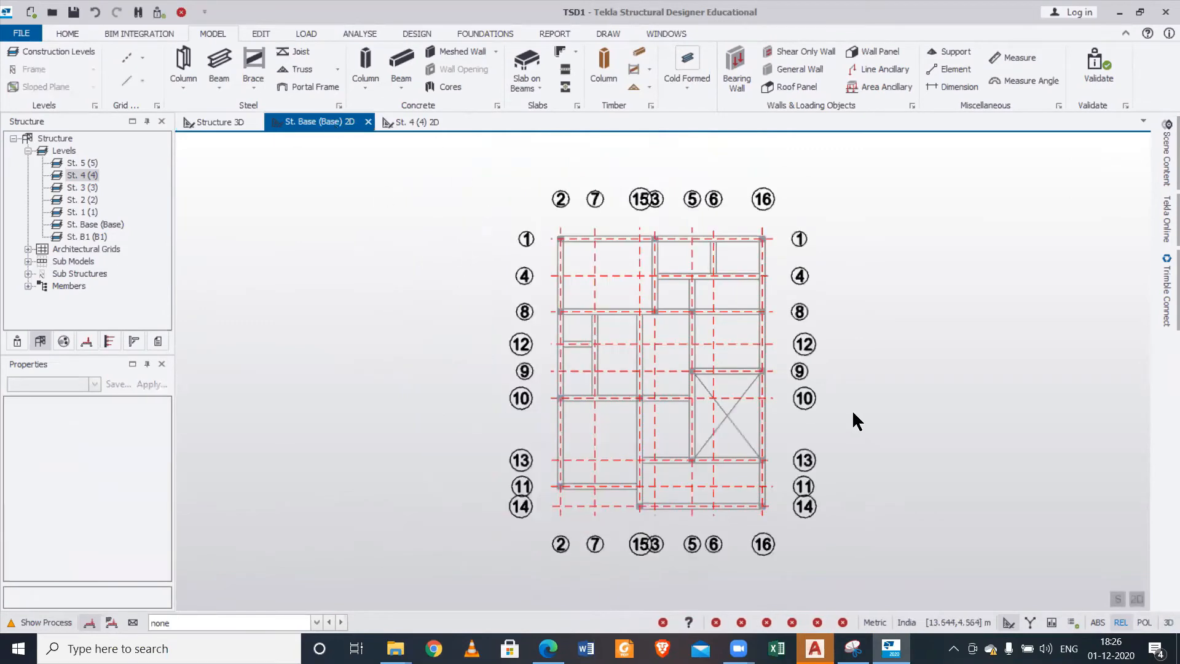
scroll(852, 409, up, 2)
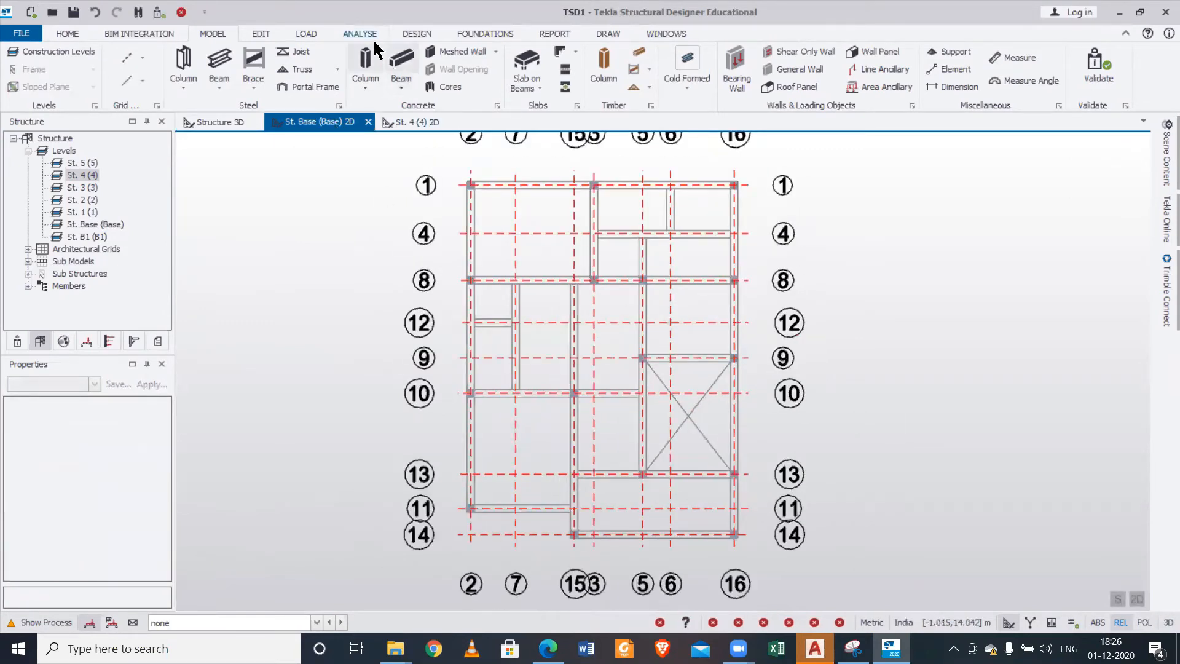
click(394, 60)
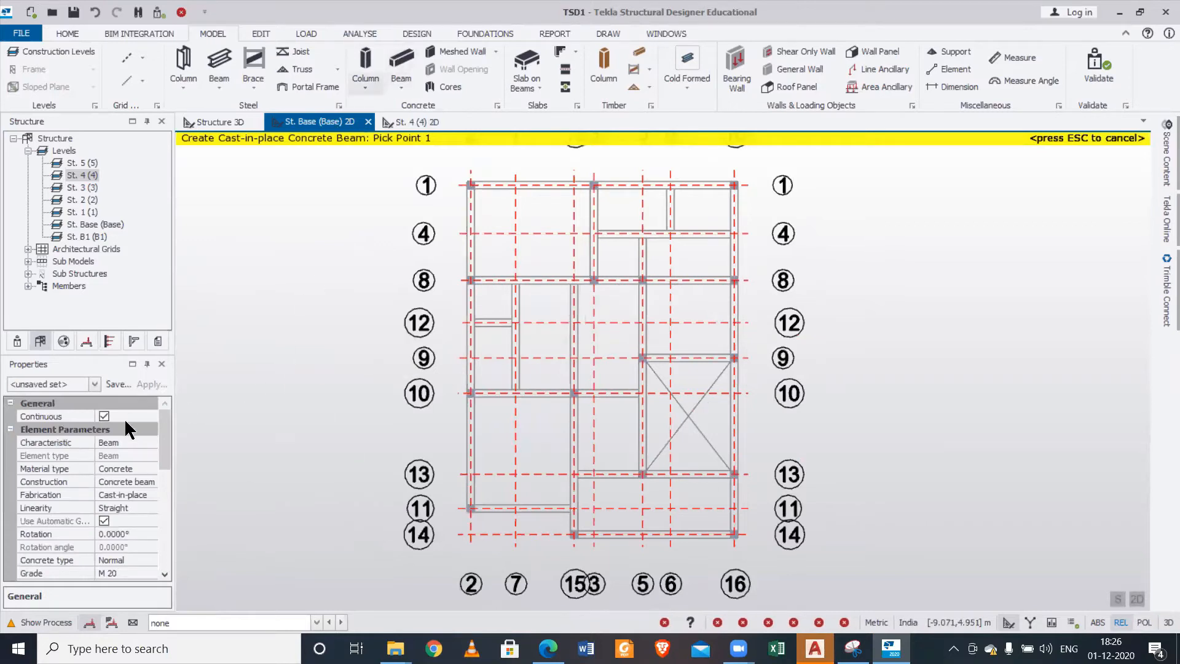
drag(167, 437, 165, 477)
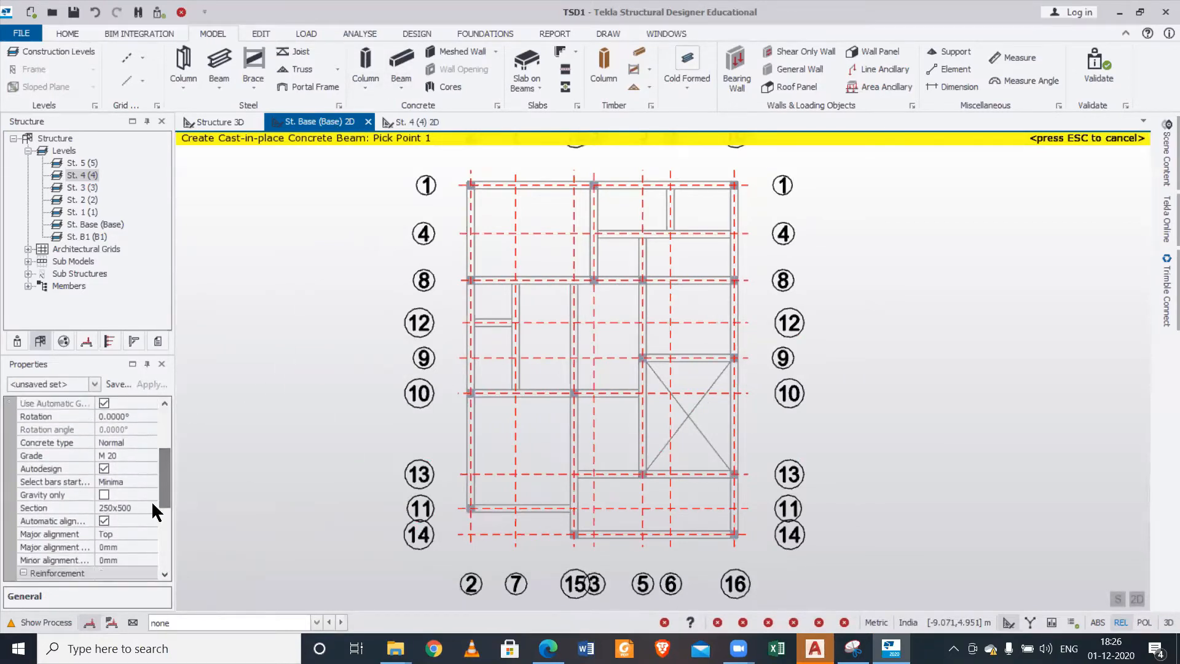
click(148, 506)
click(151, 507)
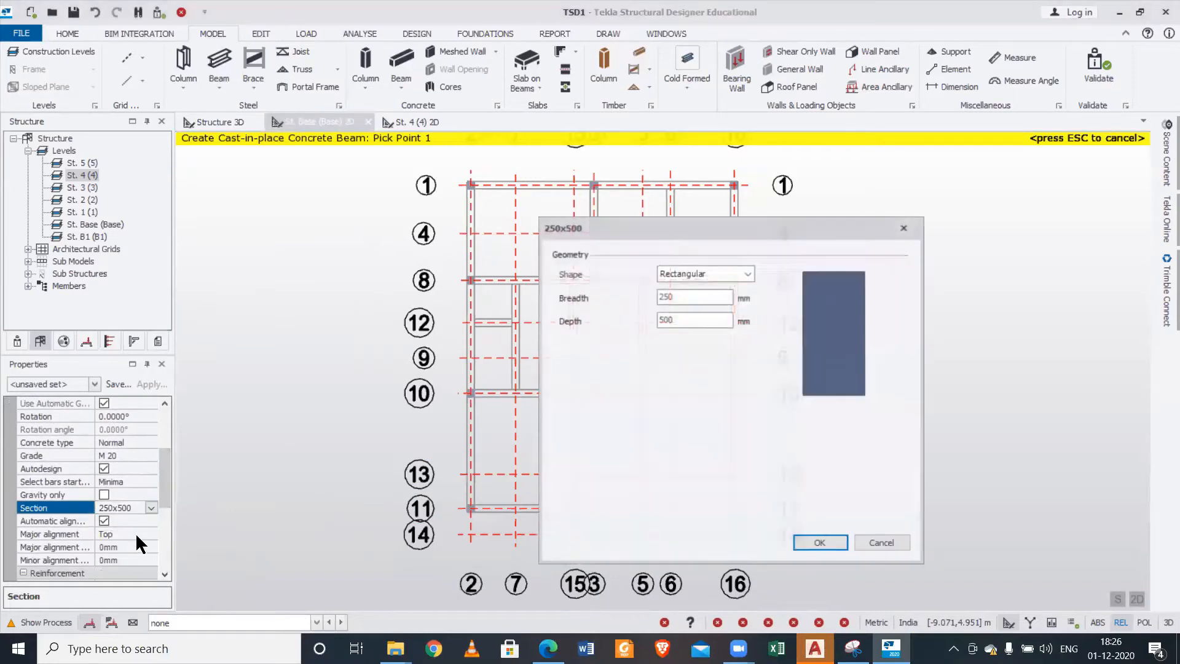
double_click(698, 324)
text(3)
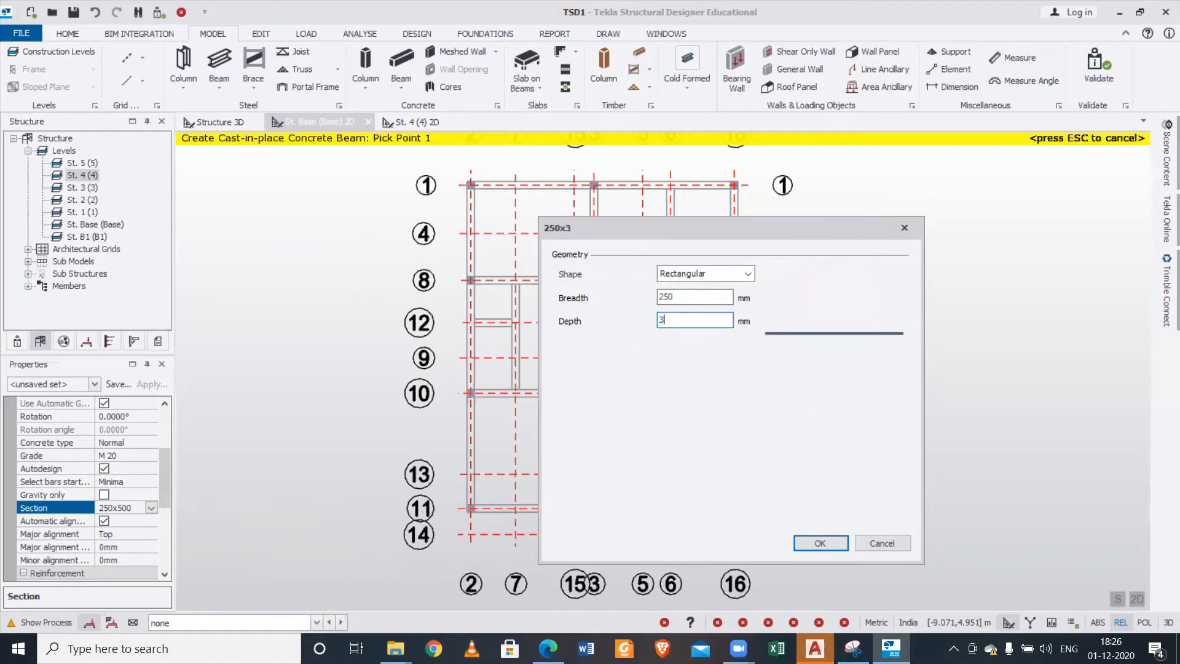
text(00)
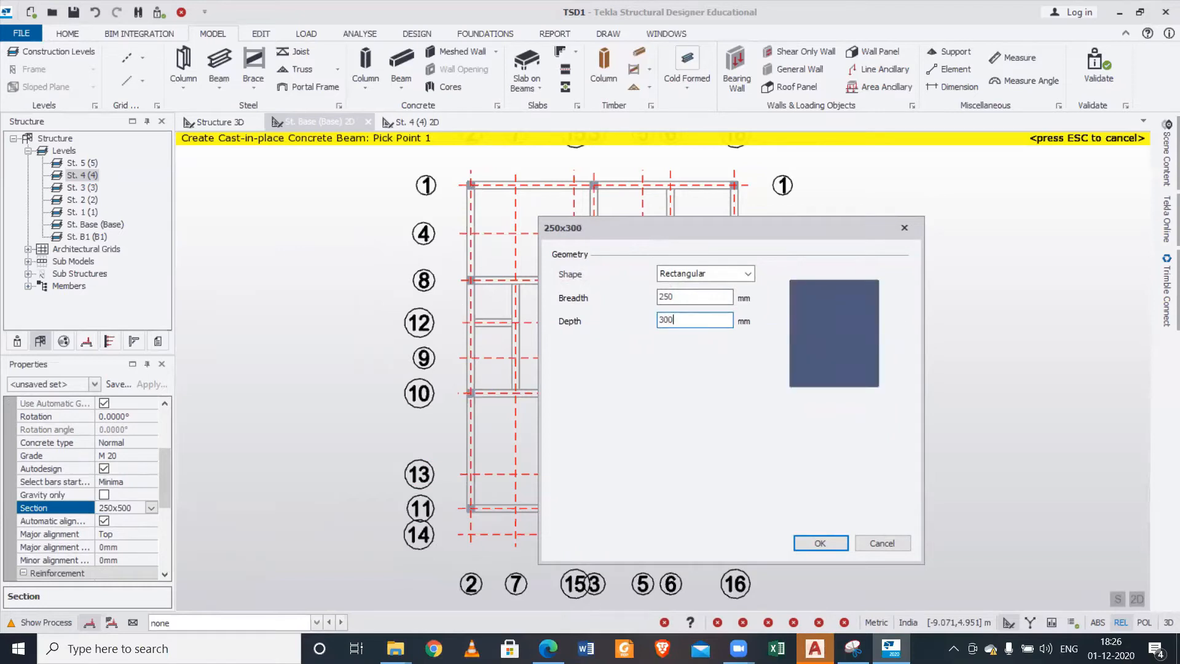
key(BackSpace)
key(BackSpace)
text(50)
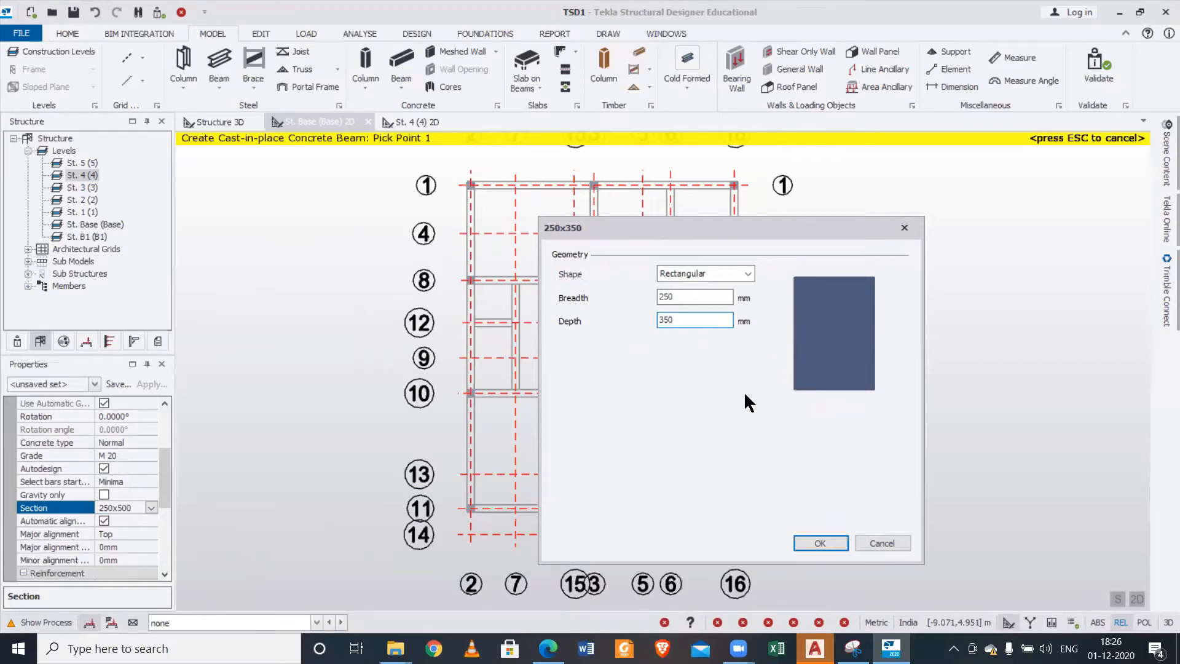
click(826, 543)
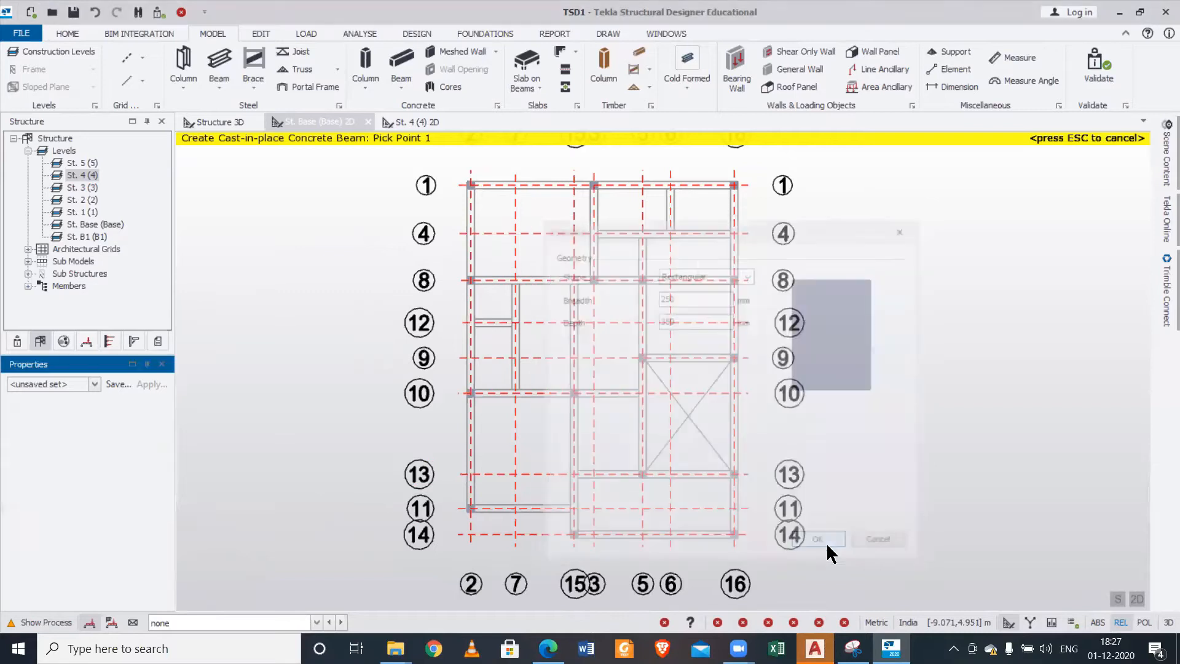
- Set the reinforcement class of the new beam's links to Fe 500
drag(165, 477, 161, 510)
click(144, 491)
click(146, 491)
click(135, 518)
click(150, 521)
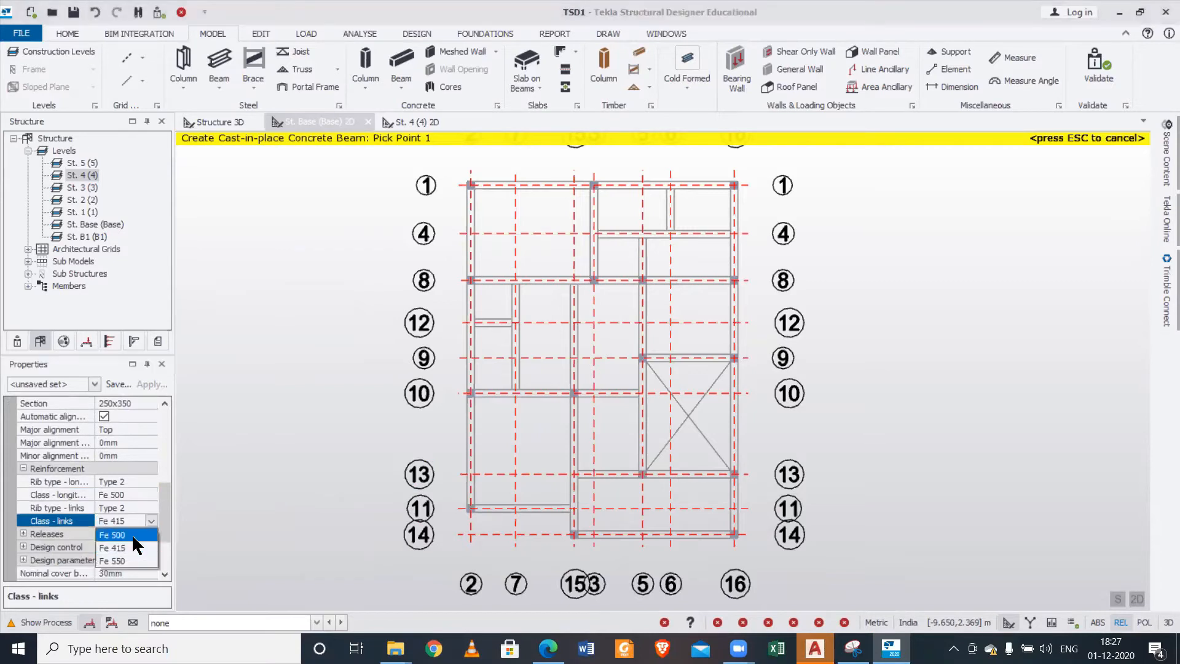
click(131, 534)
- Save the current cast-in-place beam properties as a new property set named after its 250x350 section
drag(159, 525, 148, 400)
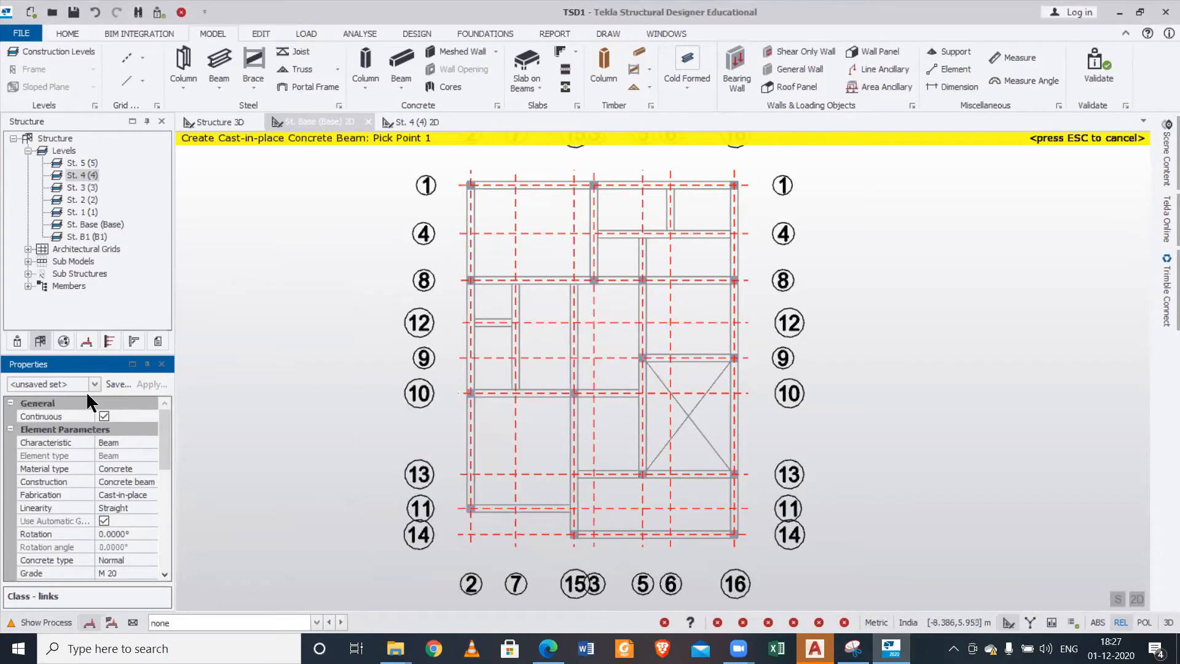
click(118, 384)
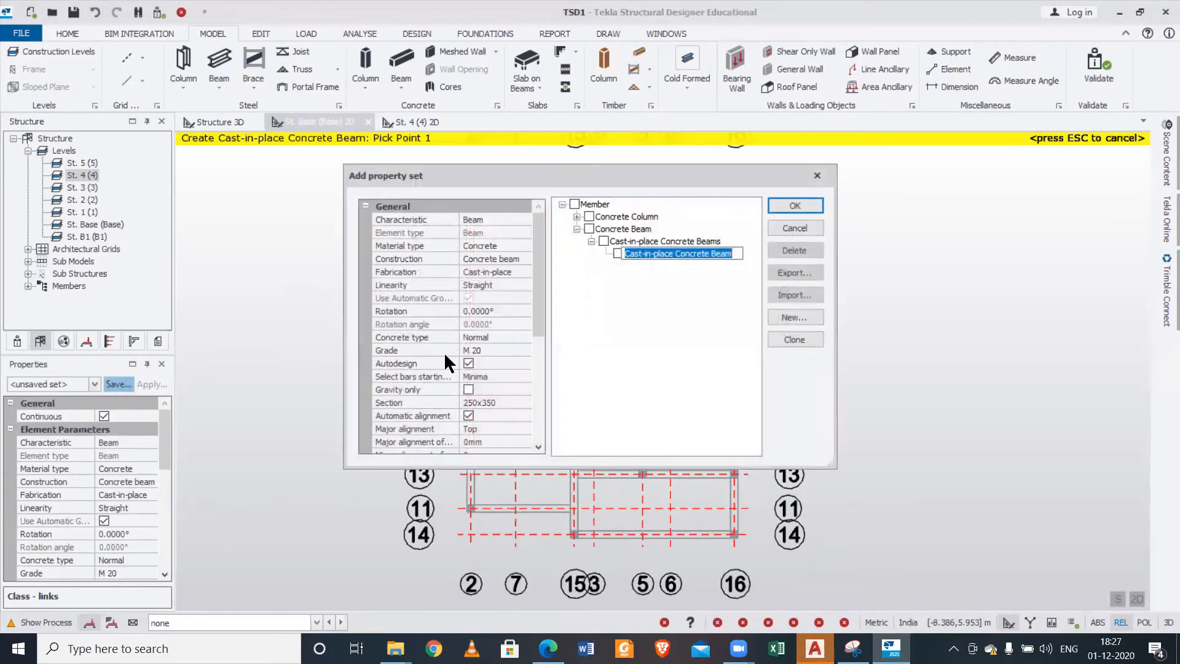
text(2)
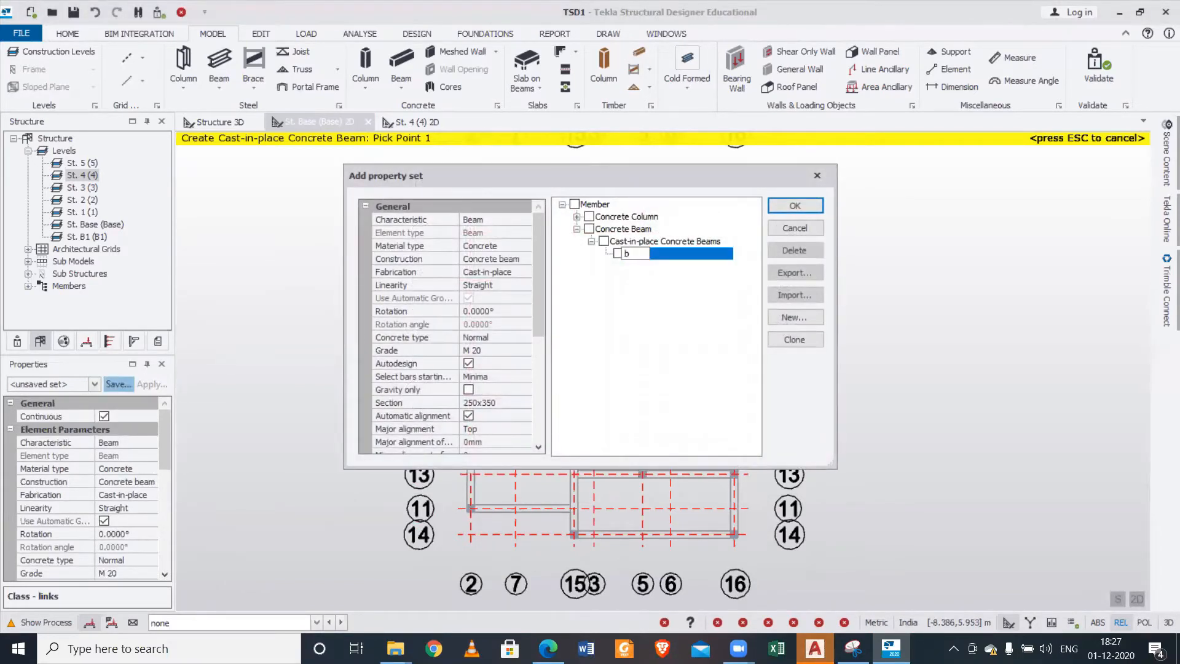
text(50x350)
click(778, 209)
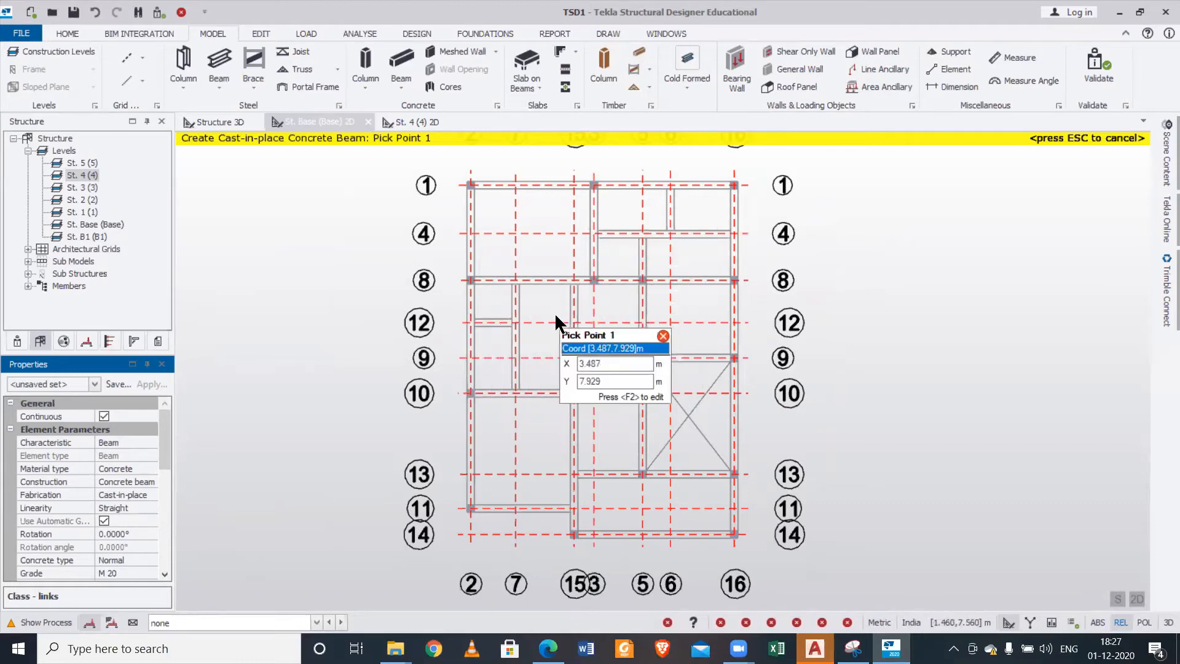
- Place one beam on grid line 12 between lines 2 and 7, and another on line 7 between lines 8 and 10
scroll(467, 308, up, 3)
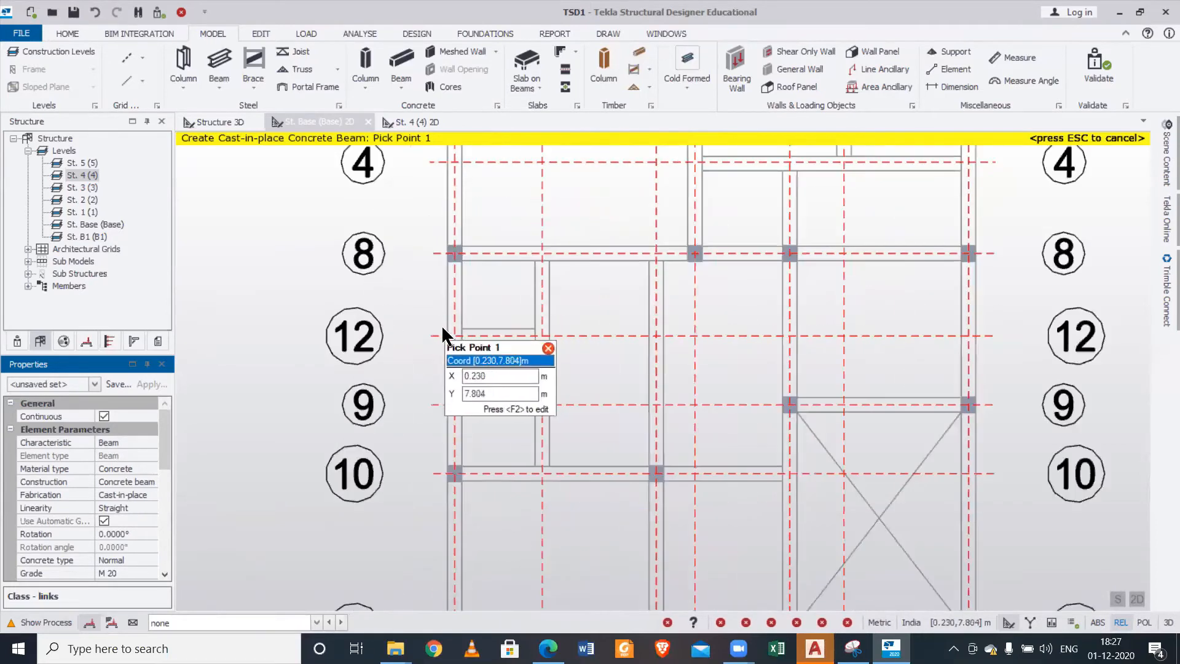
click(455, 336)
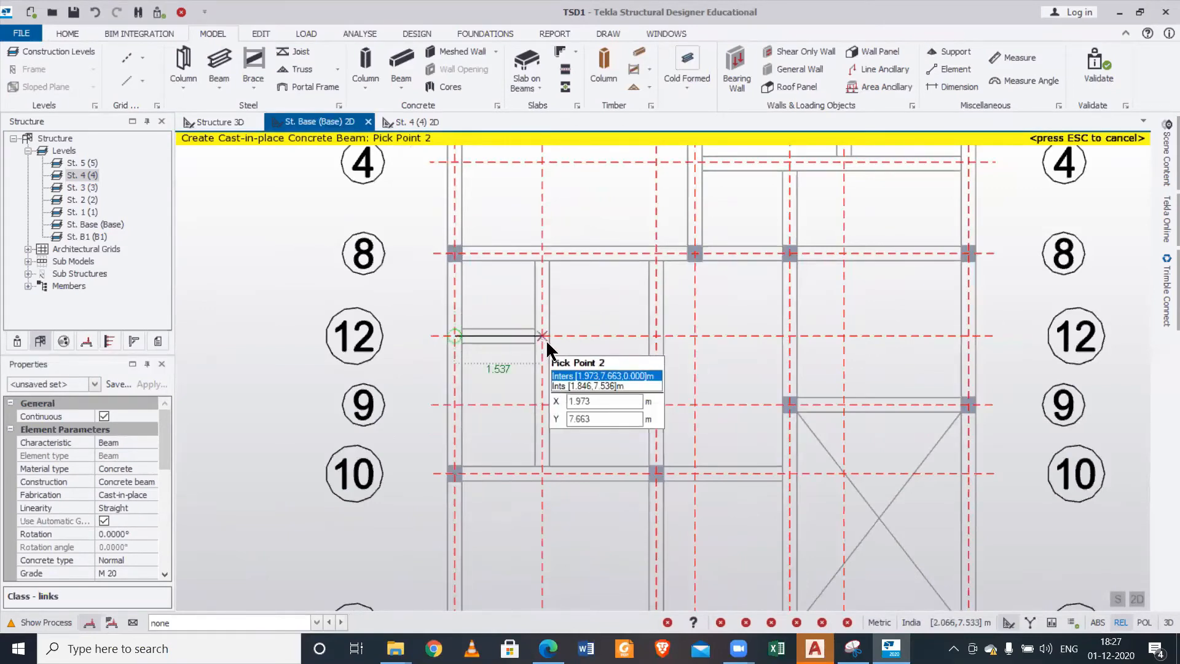
click(544, 337)
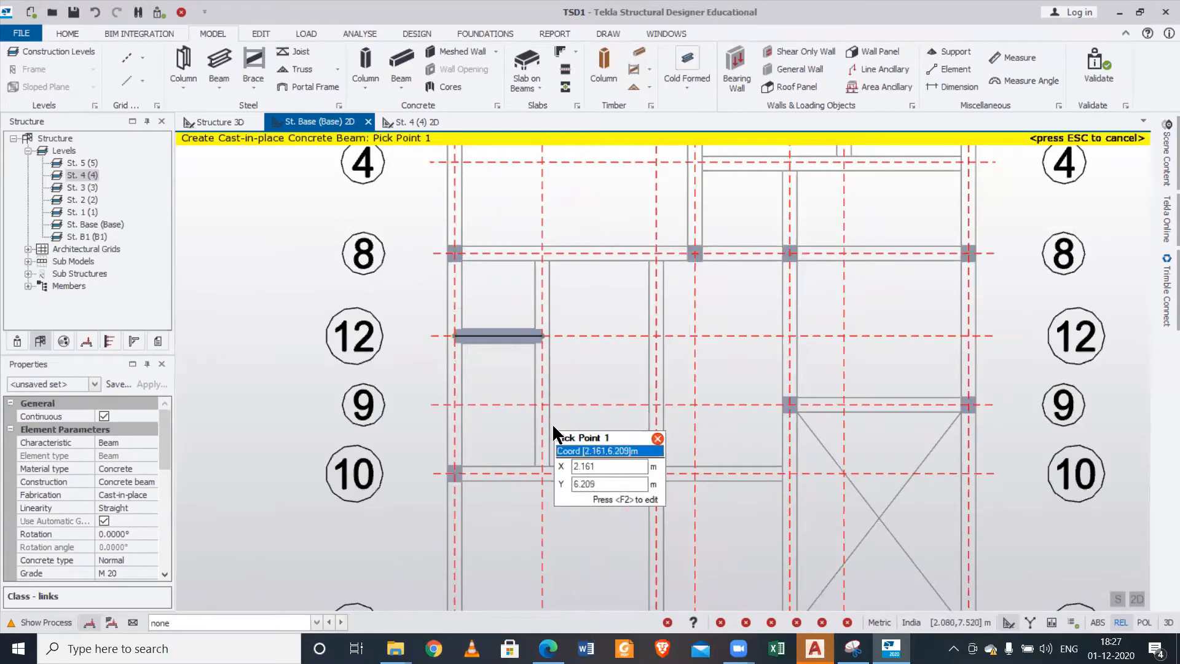
click(542, 253)
click(542, 470)
- Place one beam on grid line 4 between lines 3 and 16, and another on line 6 between lines 1 and 4
scroll(670, 374, down, 3)
scroll(662, 401, down, 2)
scroll(775, 284, up, 4)
click(594, 333)
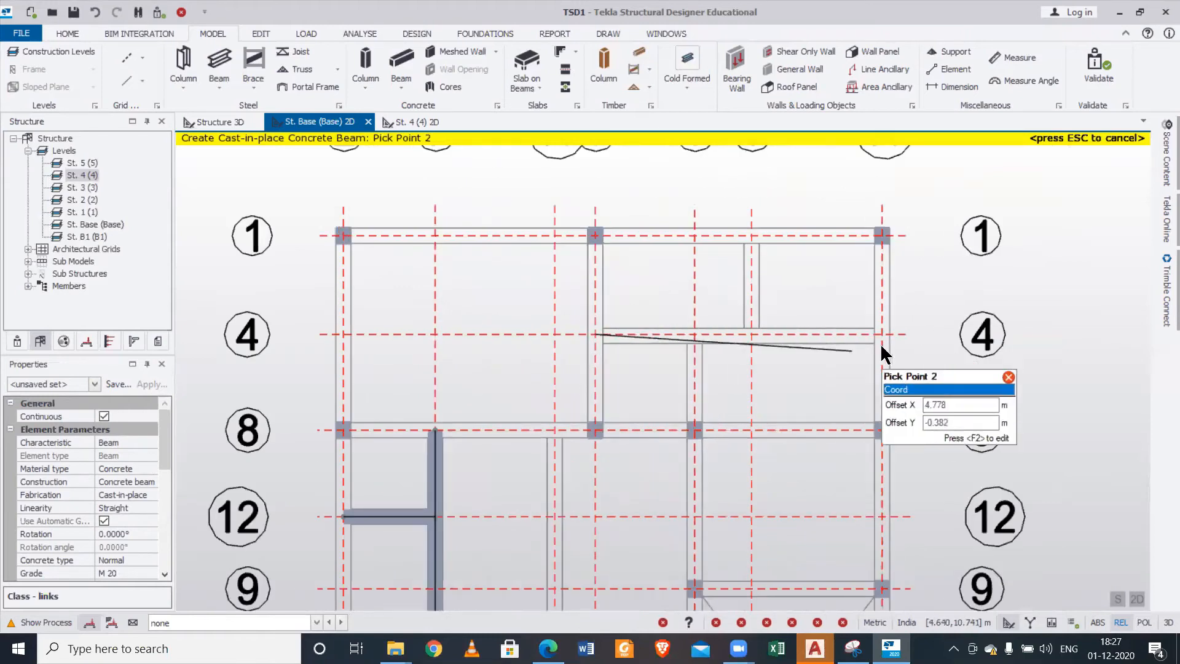
click(882, 335)
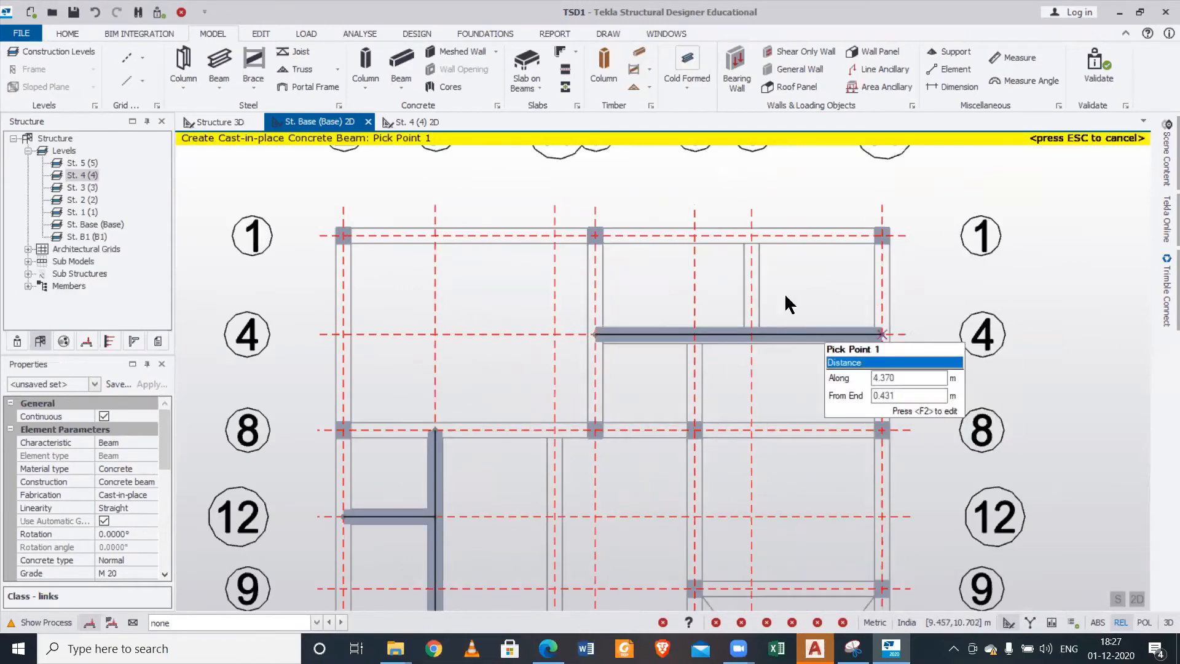
click(752, 236)
click(753, 335)
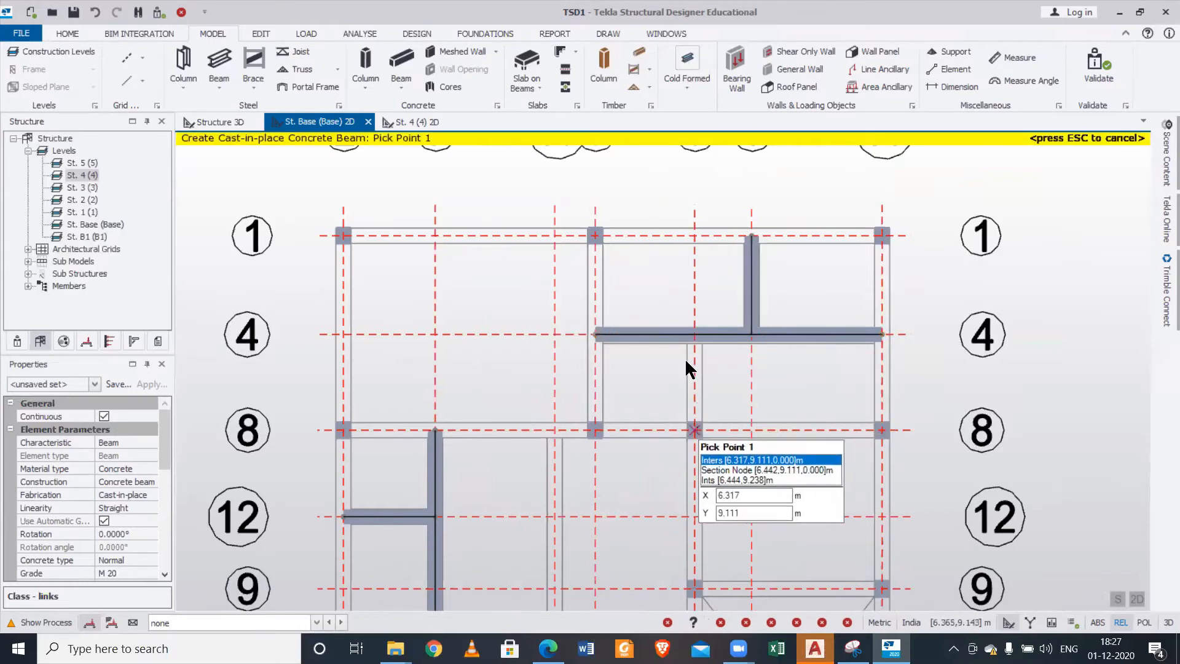
- Place a beam on grid line 5 between grid lines 8 and 4
click(694, 333)
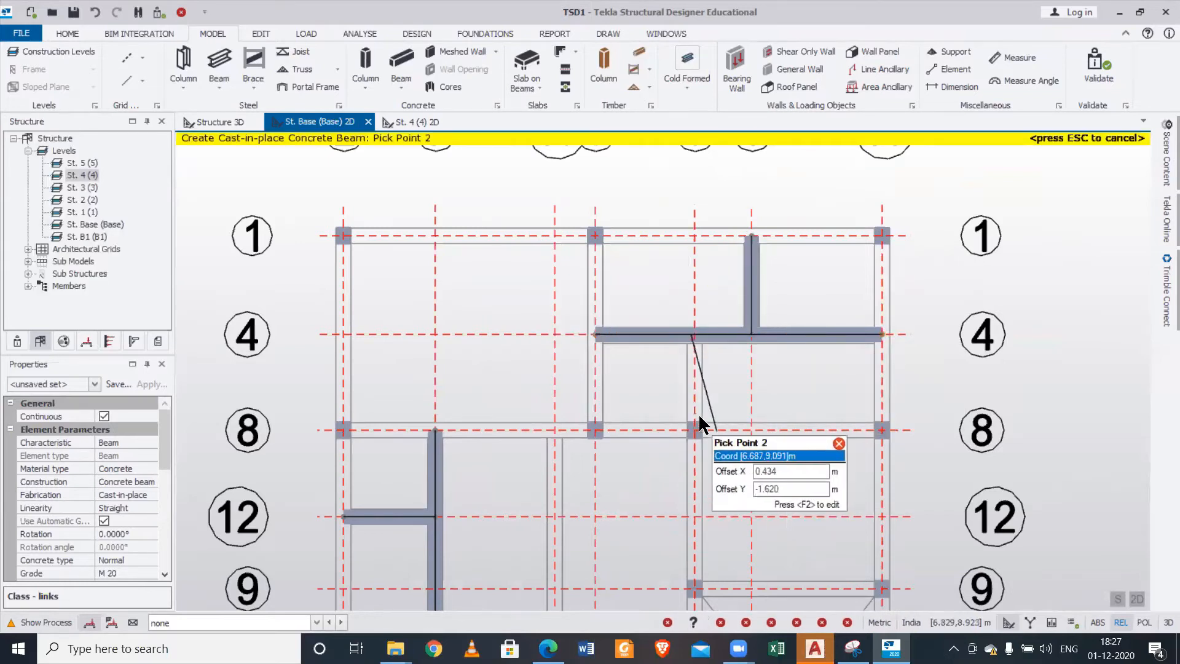
key(Escape)
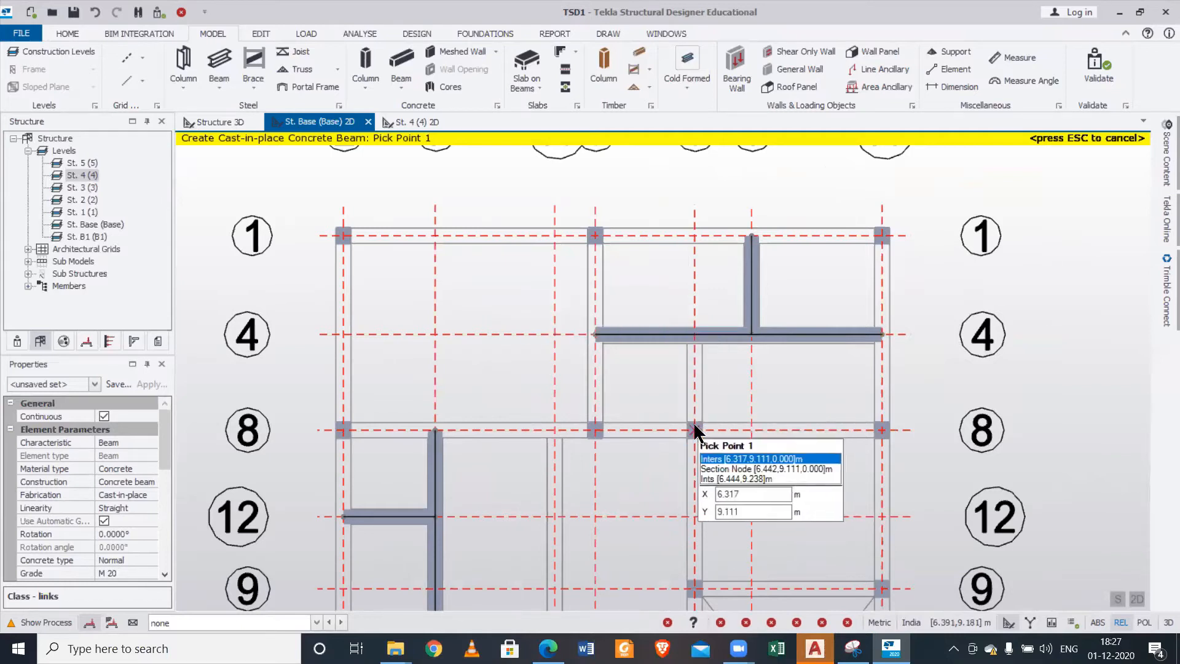
click(695, 430)
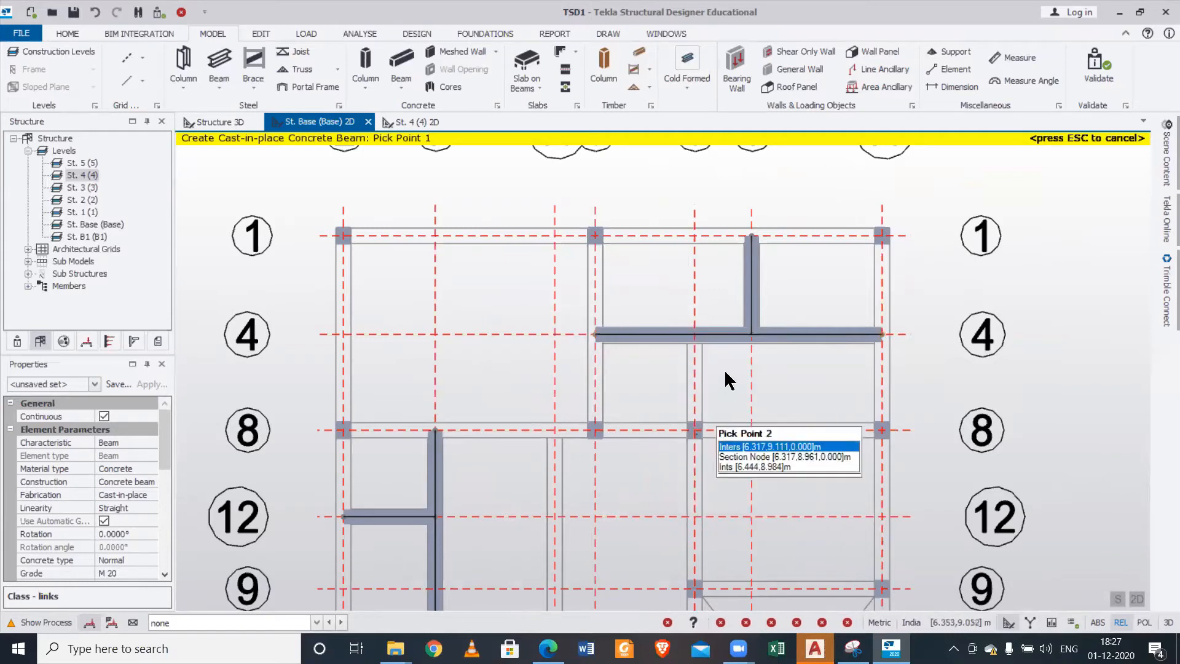
click(695, 346)
- Place a beam on grid line 13 between grid lines 15 and 5
scroll(741, 452, down, 4)
middle_drag(697, 474, 652, 352)
middle_drag(670, 446, 666, 354)
middle_drag(606, 477, 600, 410)
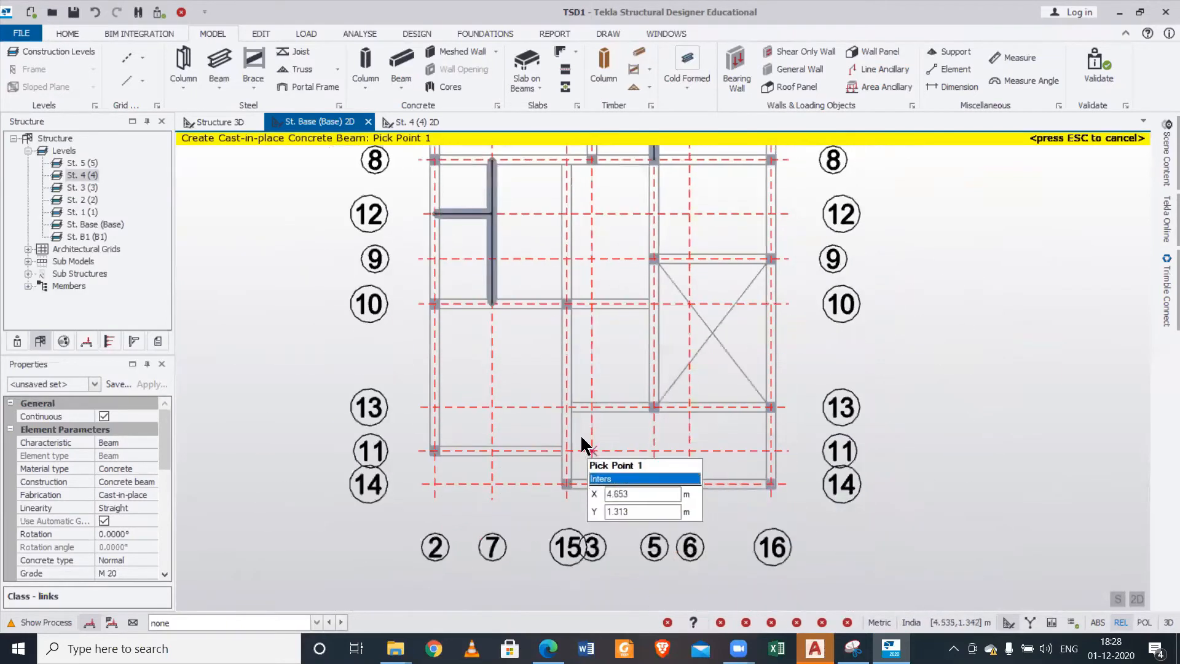
scroll(580, 431, up, 1)
scroll(581, 431, up, 1)
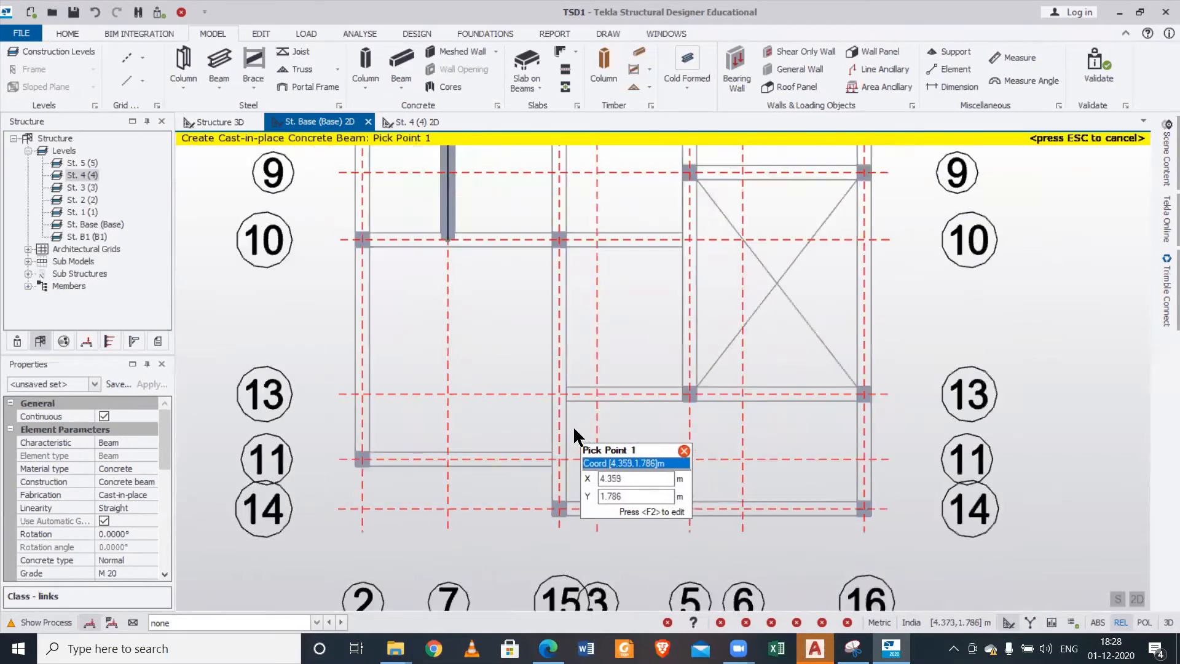
click(559, 395)
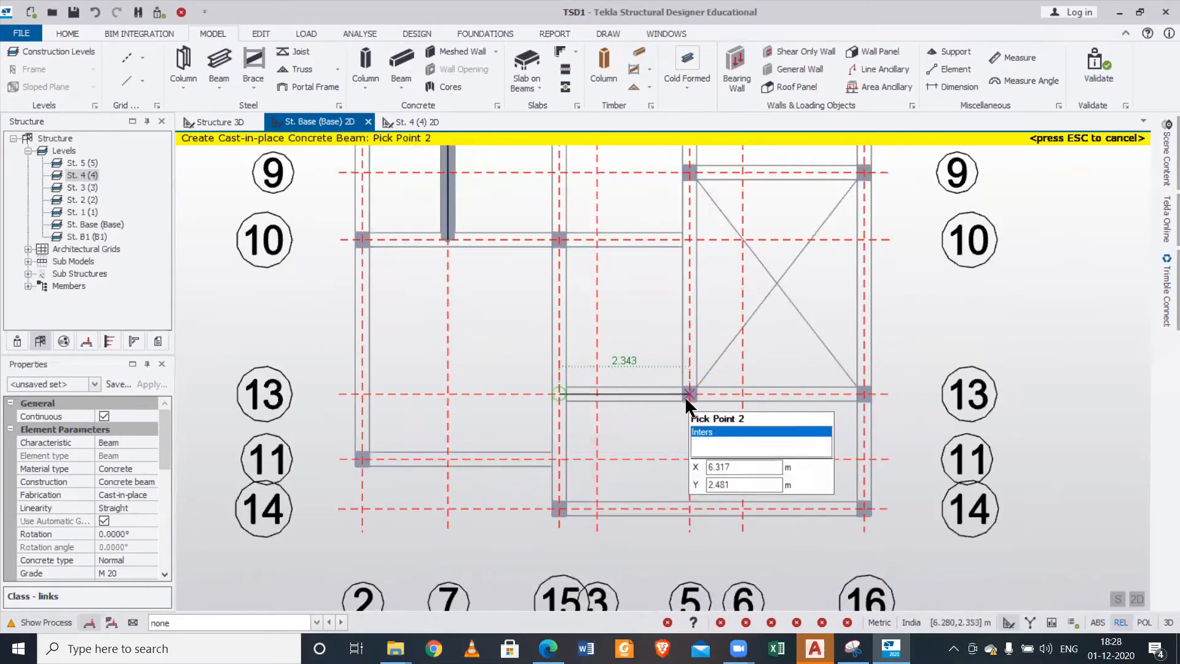
click(686, 395)
- Place a beam on grid line 11 between grid lines 15 and 2
scroll(602, 433, down, 1)
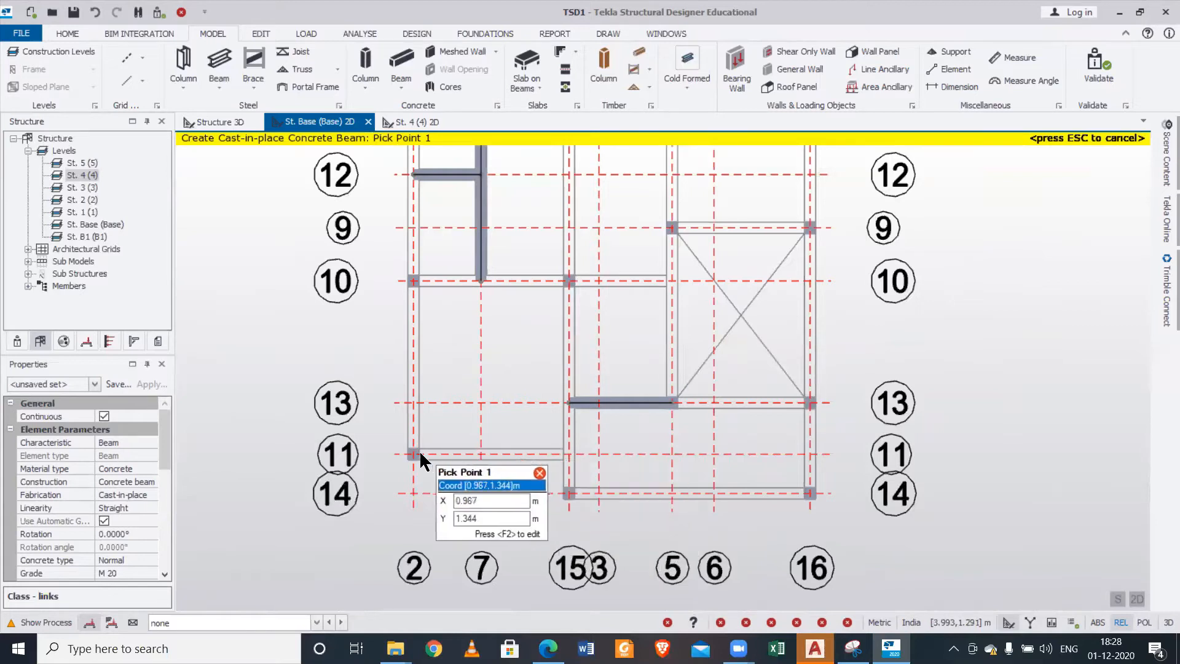
click(571, 458)
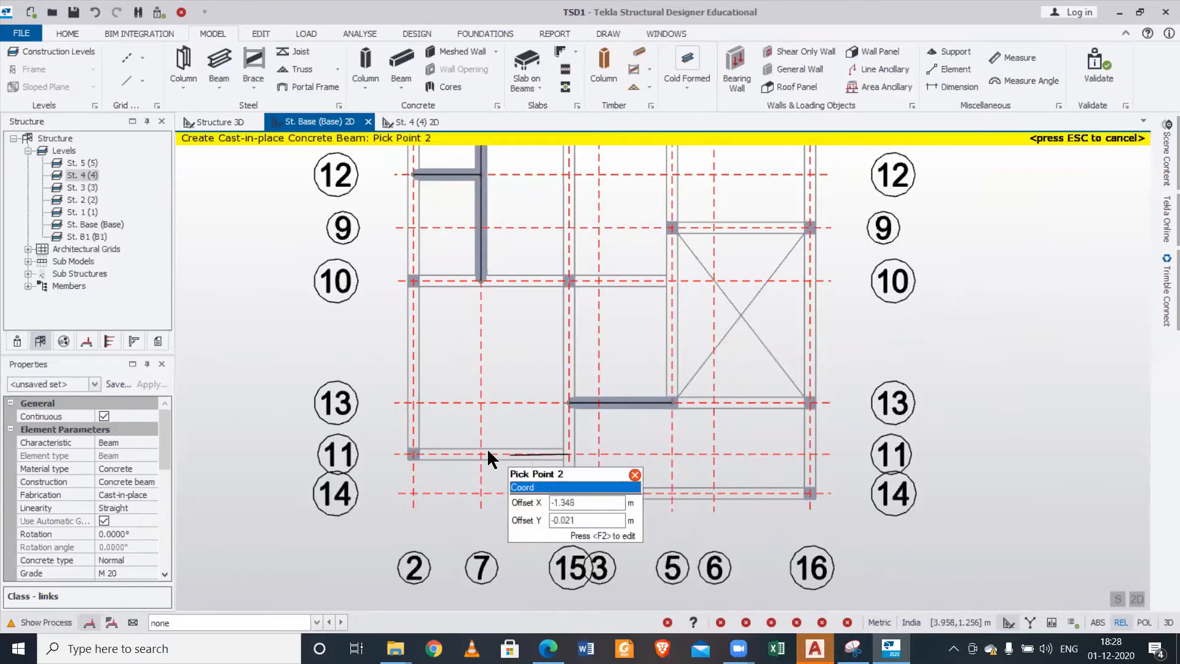
click(412, 456)
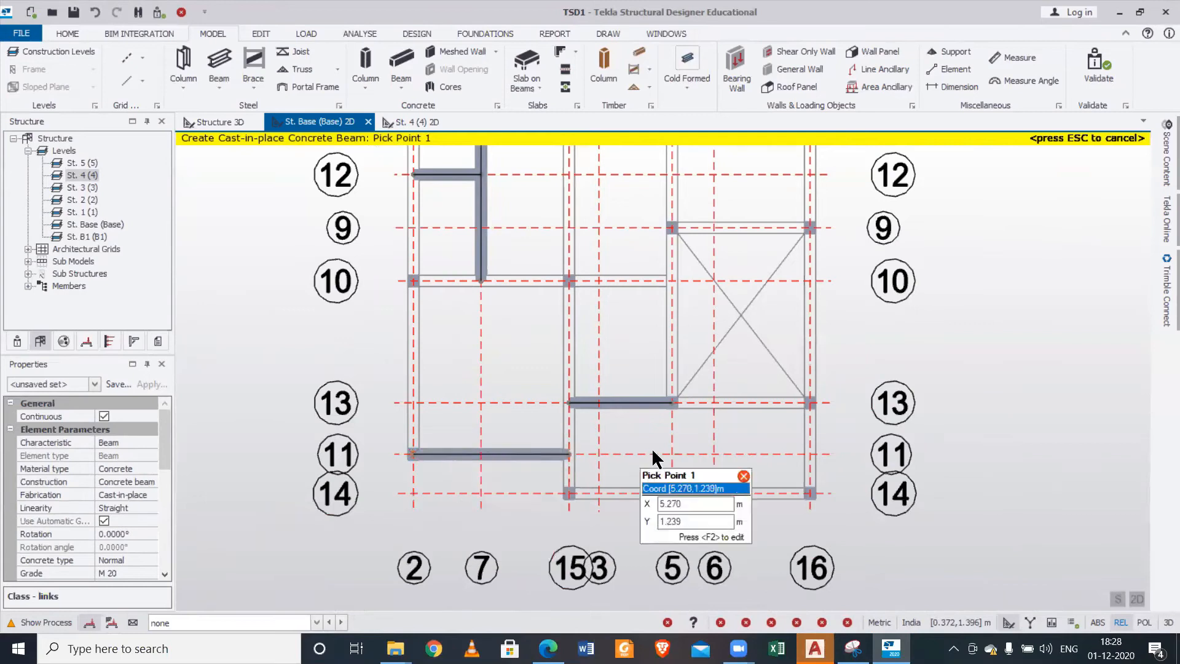
- Place a beam on grid line 10 from grid line 5 to the column at grid line 15
scroll(652, 447, down, 1)
middle_drag(755, 470, 674, 506)
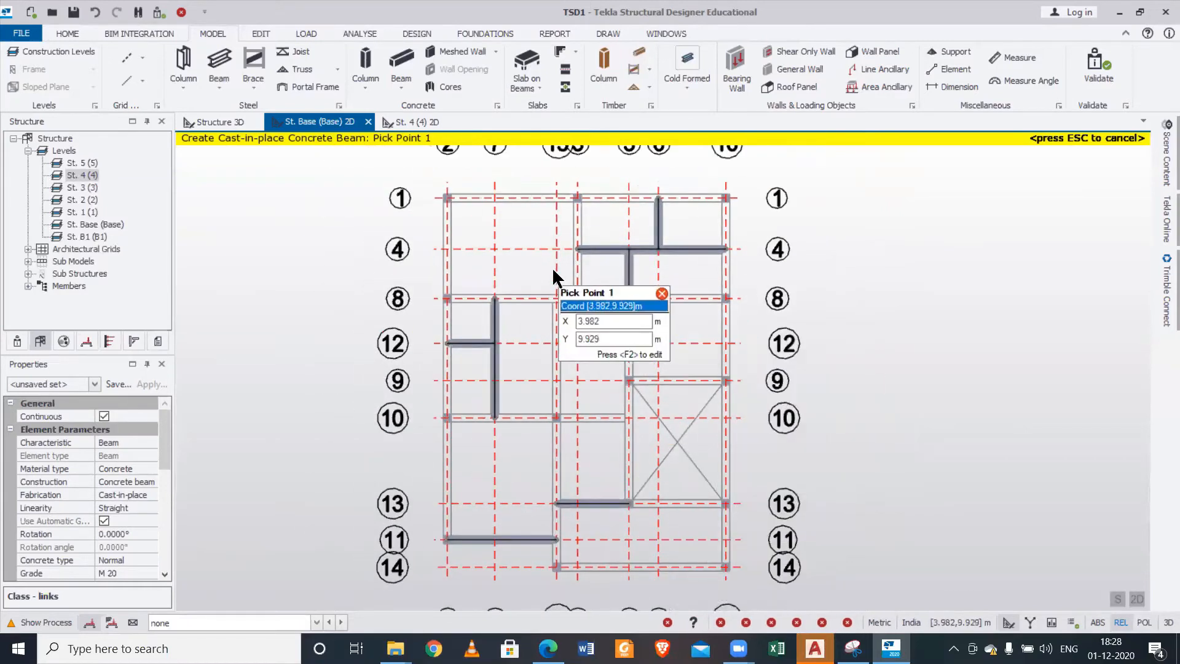
scroll(581, 357, up, 2)
scroll(581, 357, down, 3)
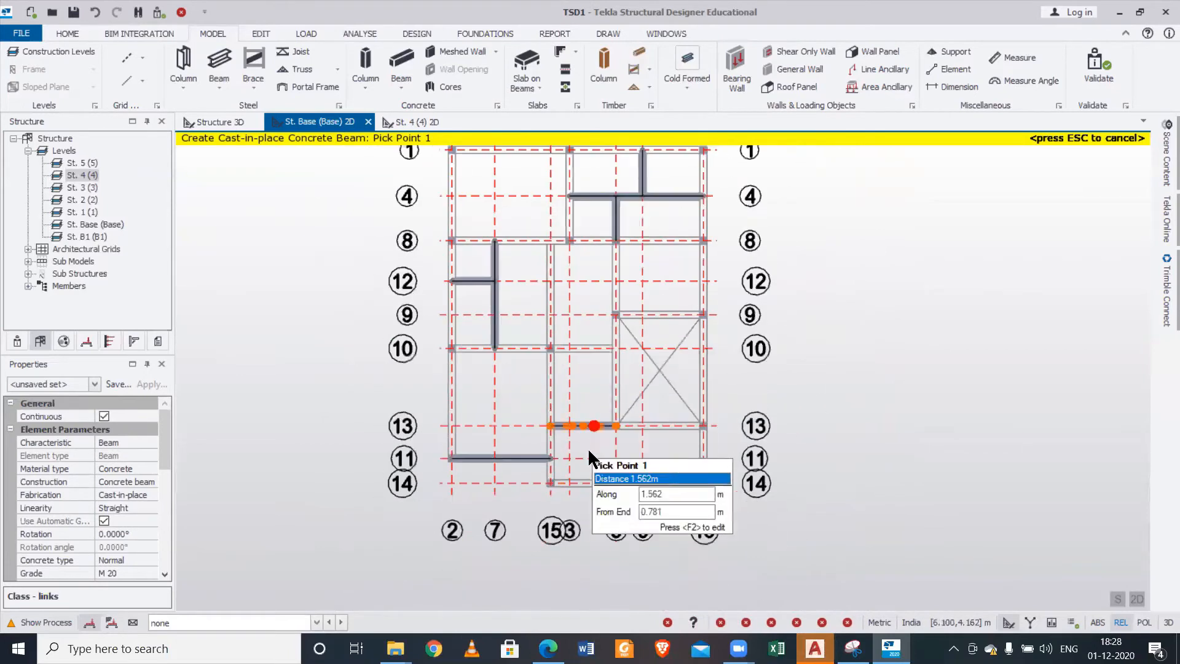
middle_drag(676, 357, 706, 393)
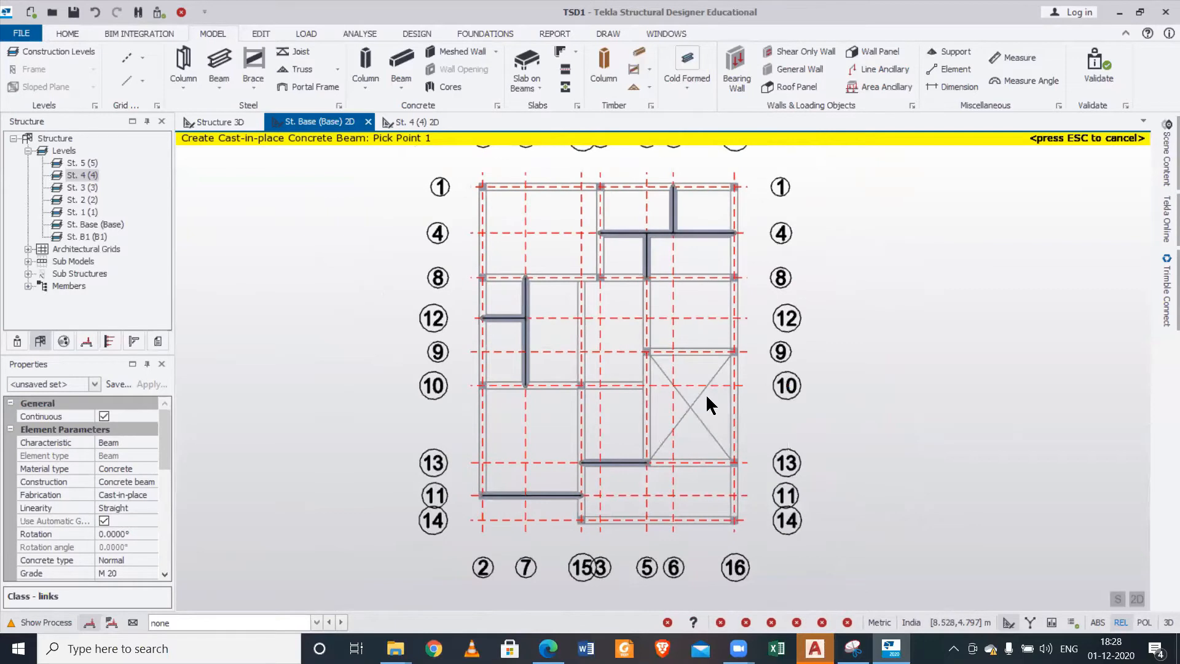
scroll(641, 386, up, 3)
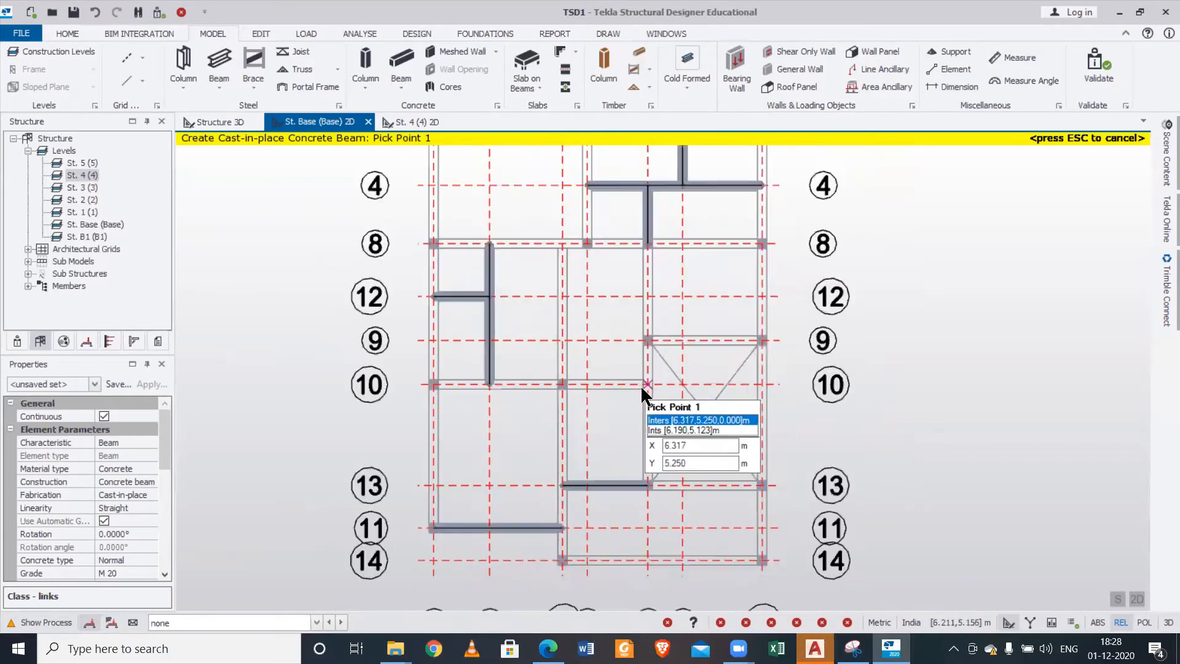
click(646, 383)
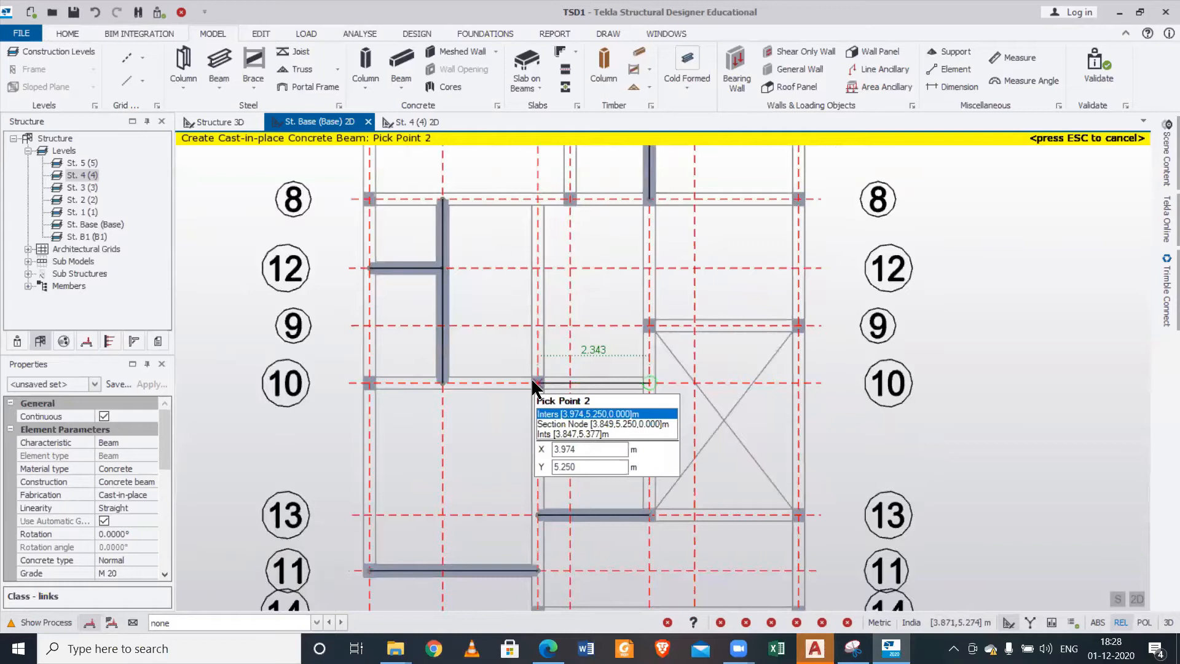
click(533, 383)
- Try to place a beam on grid line 15 between grid lines 8 and 10
scroll(660, 413, down, 1)
scroll(846, 439, down, 3)
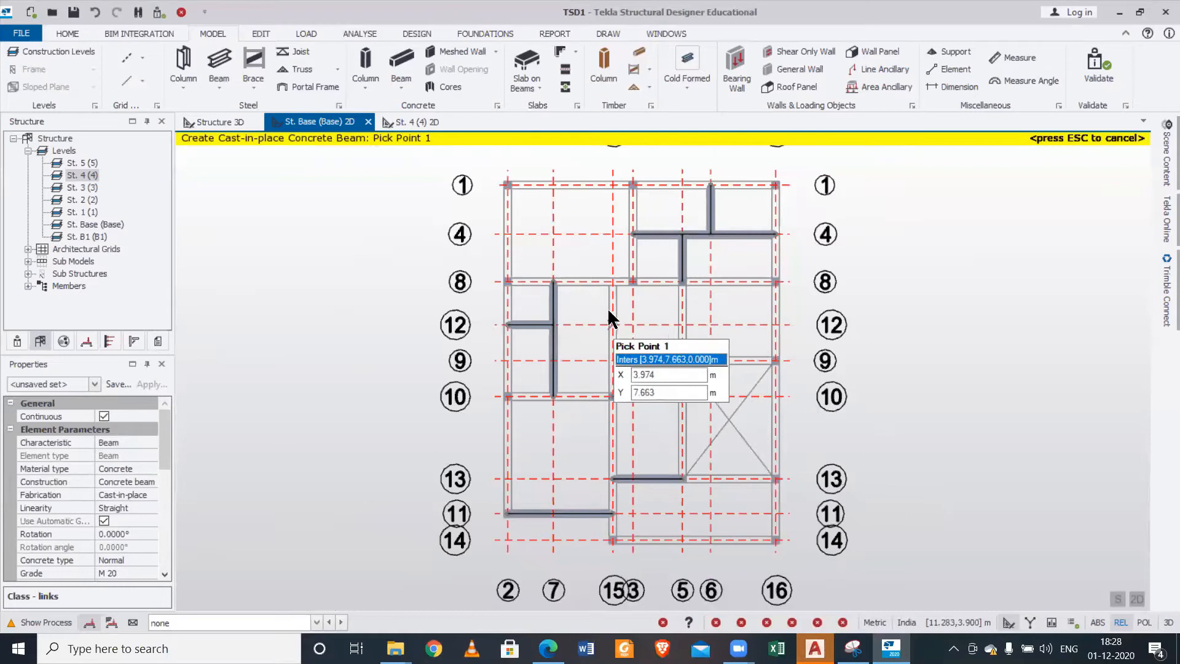
scroll(610, 281, up, 2)
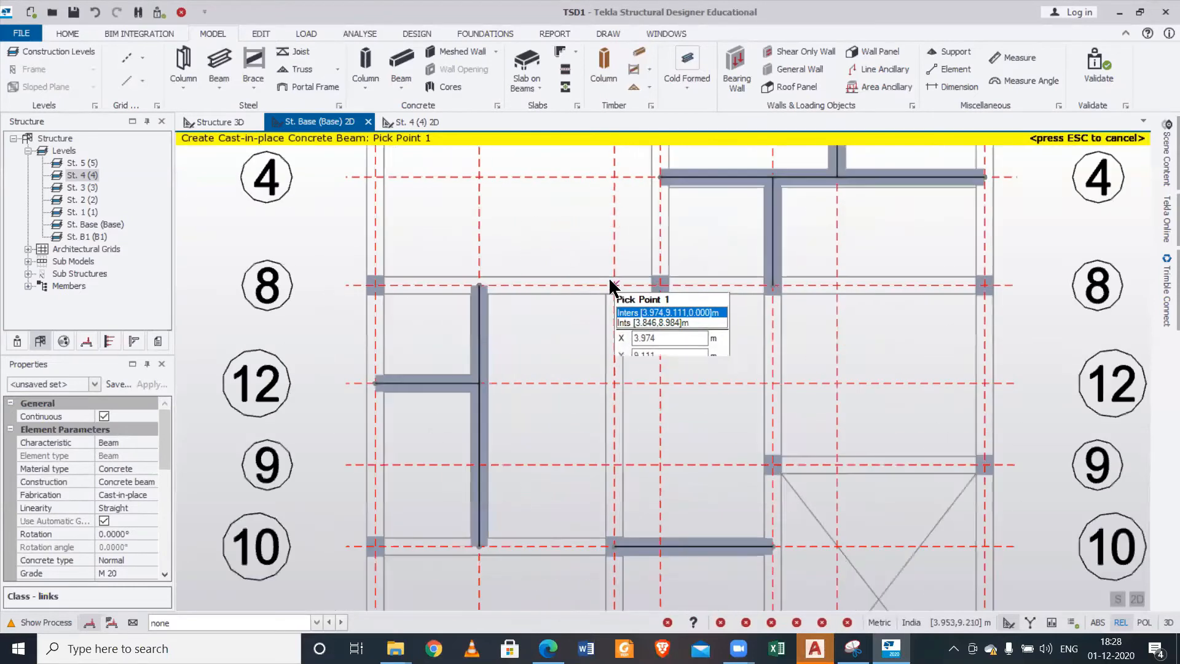
click(612, 284)
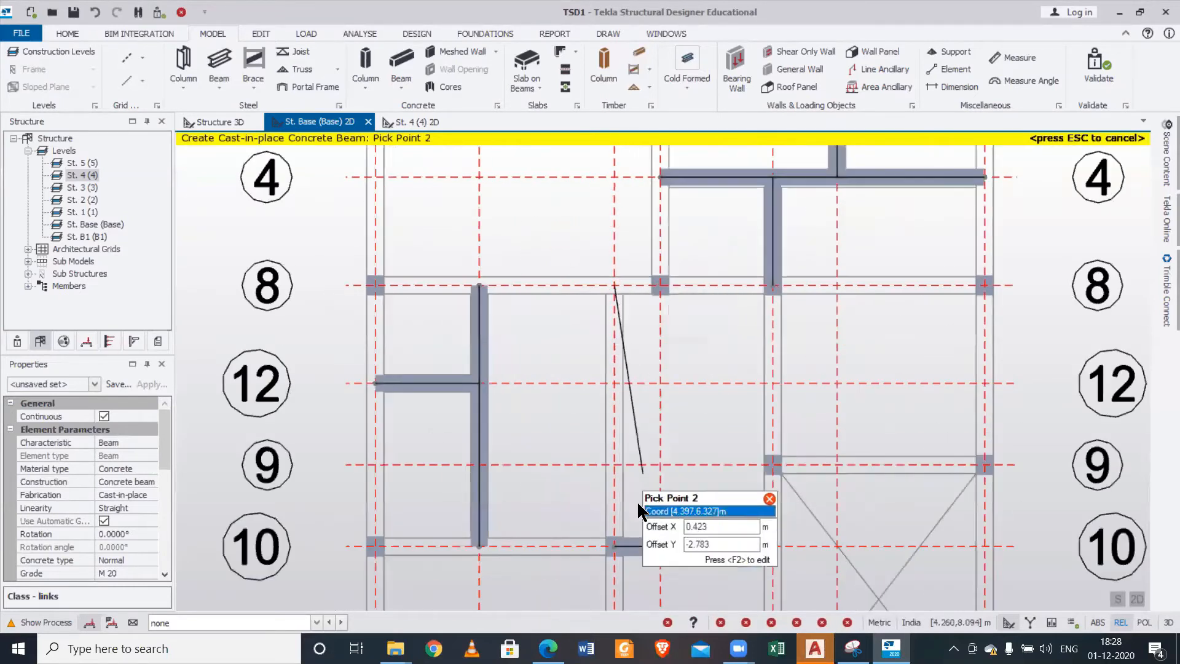
click(615, 545)
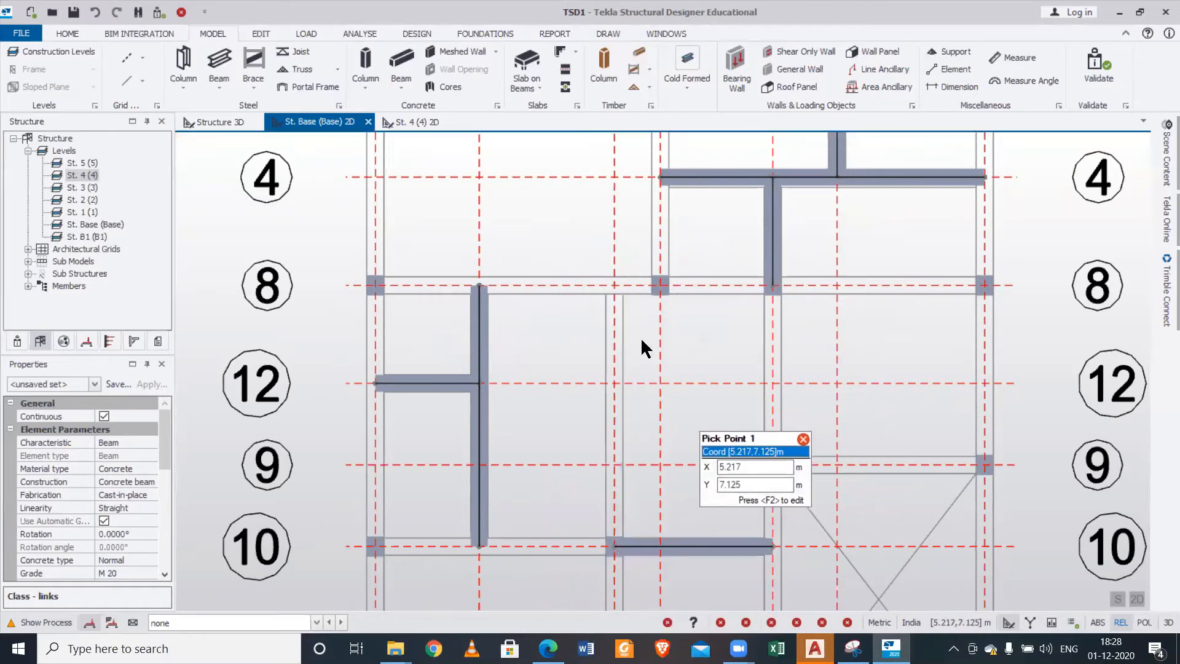
- End beam placement and examine the placed beams across the base level plan, including those on grid lines 4 and 12
scroll(629, 361, down, 2)
middle_drag(658, 458, 606, 413)
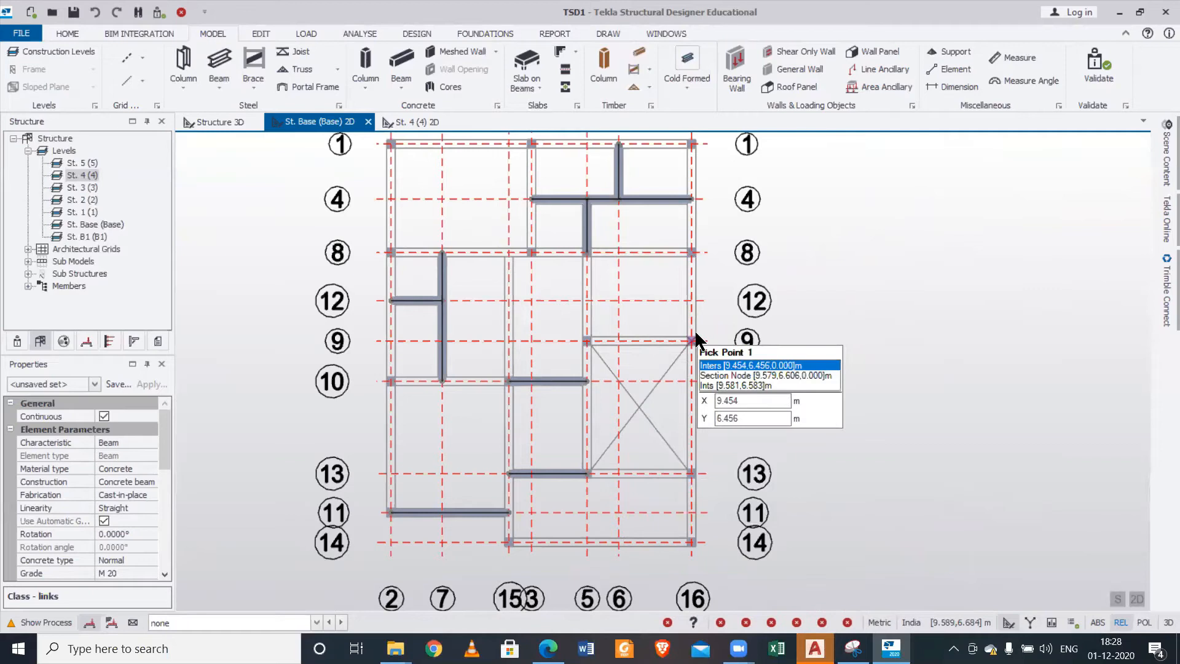
middle_drag(688, 319, 697, 328)
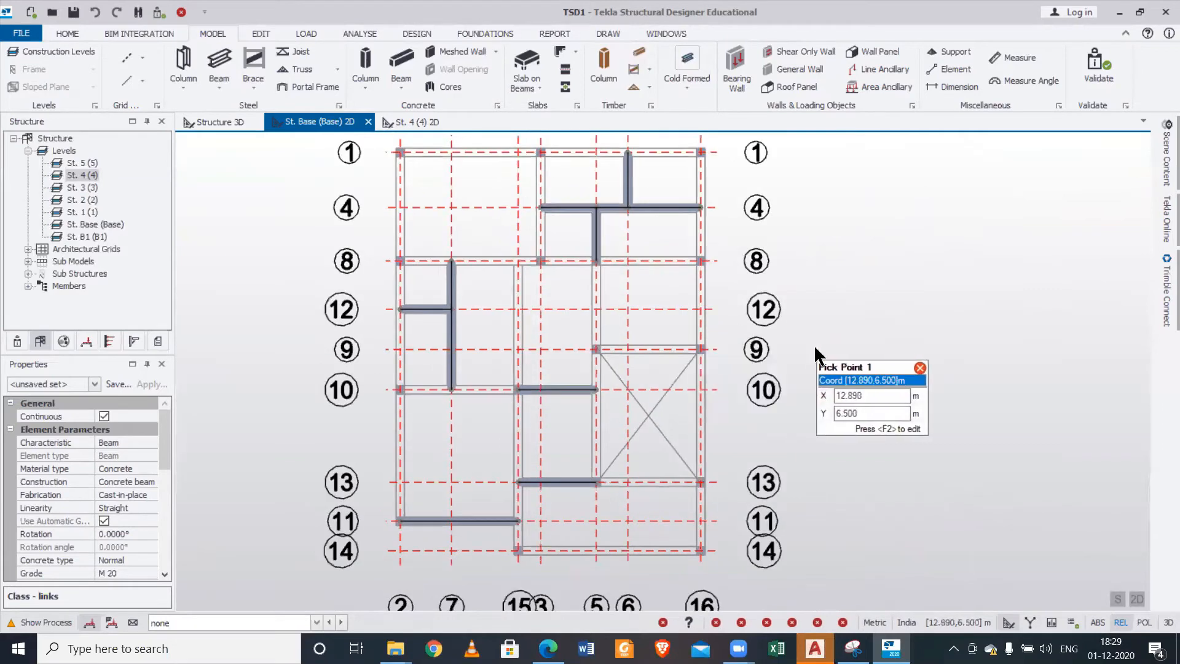
key(Escape)
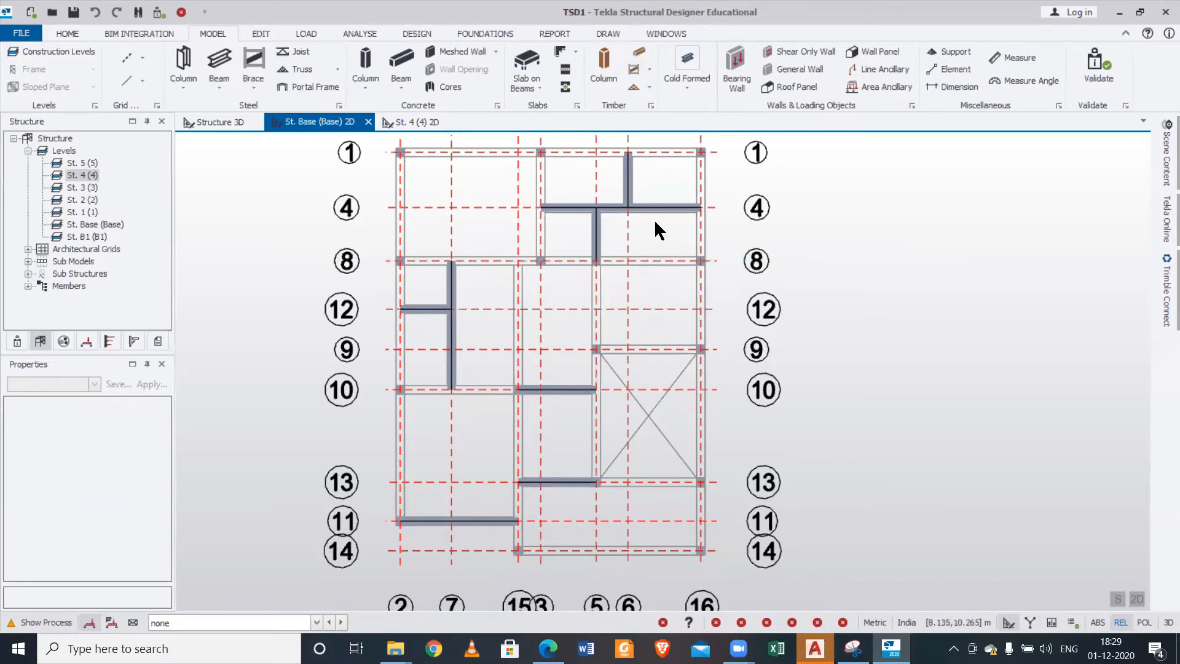
mouse_move(667, 216)
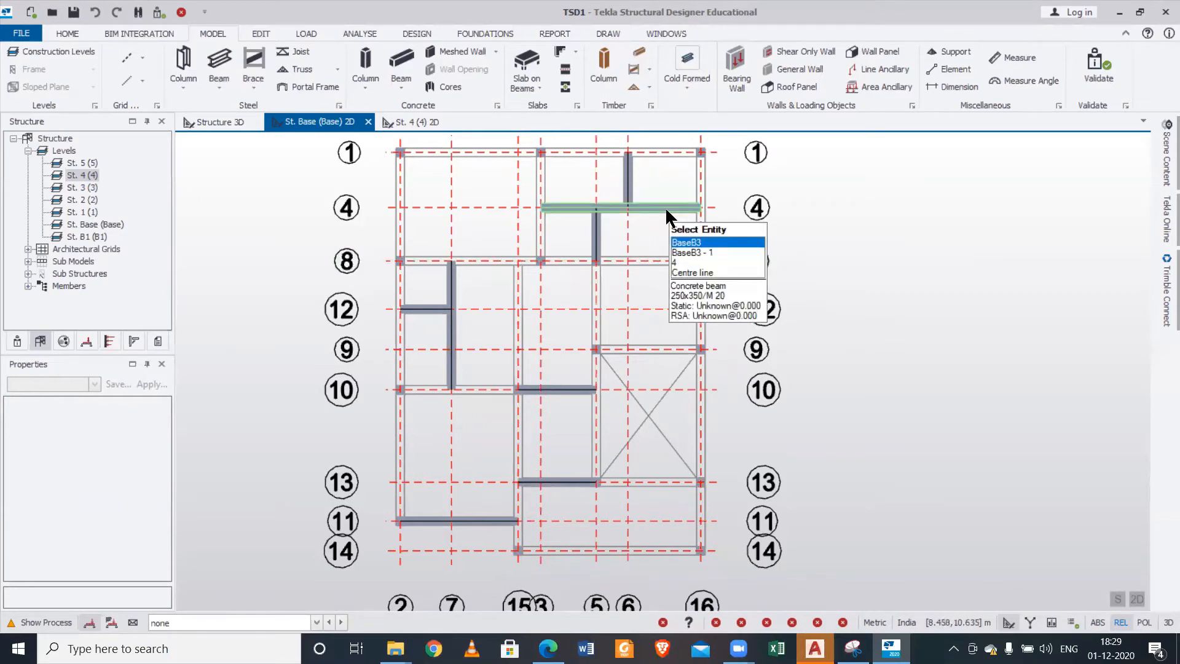
mouse_move(430, 302)
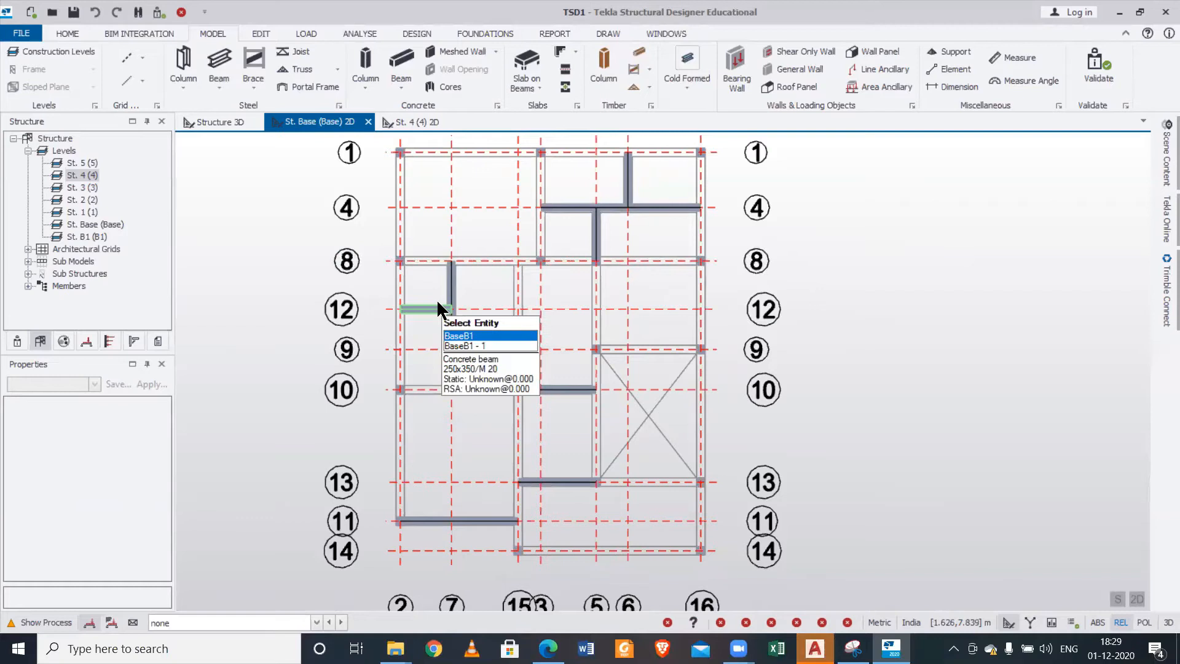
scroll(435, 302, down, 2)
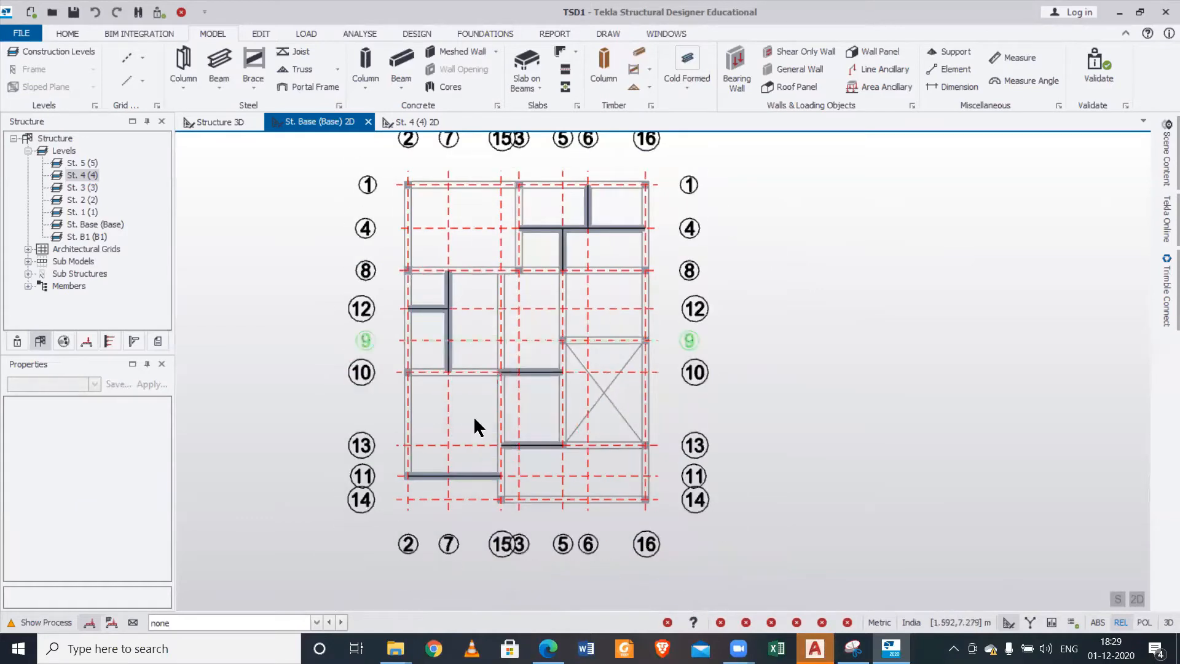
scroll(468, 416, up, 1)
scroll(396, 515, down, 1)
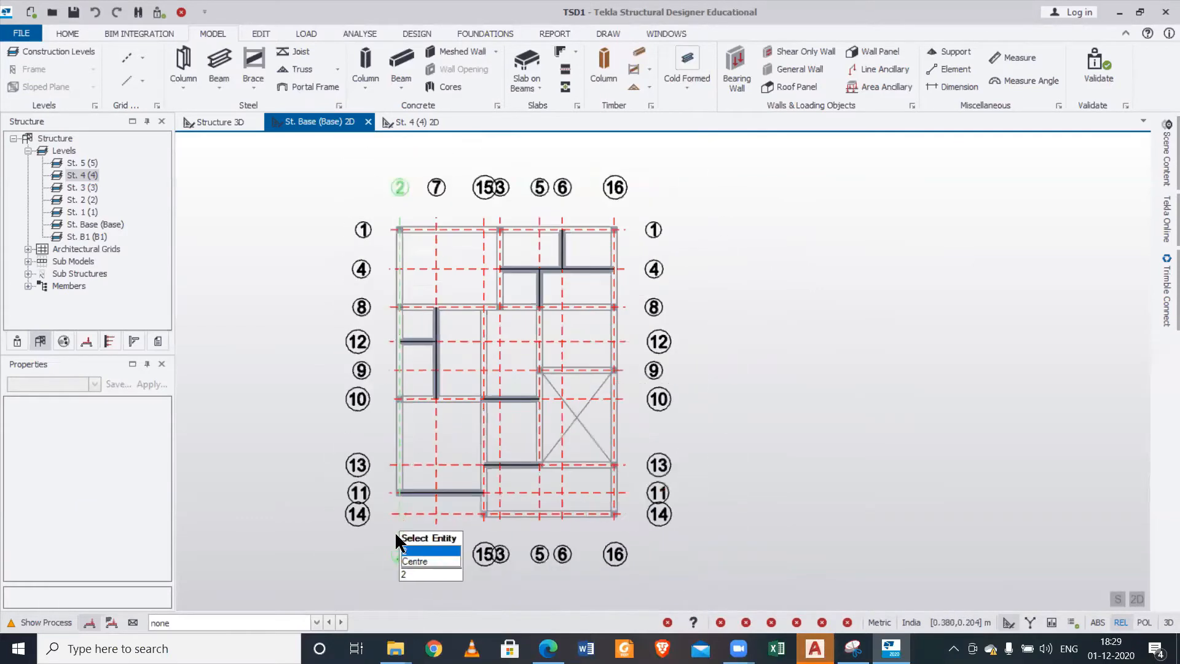
- Examine the beams on the base level plan, including those on grid lines 7, 10, 11 and 12
scroll(408, 519, up, 1)
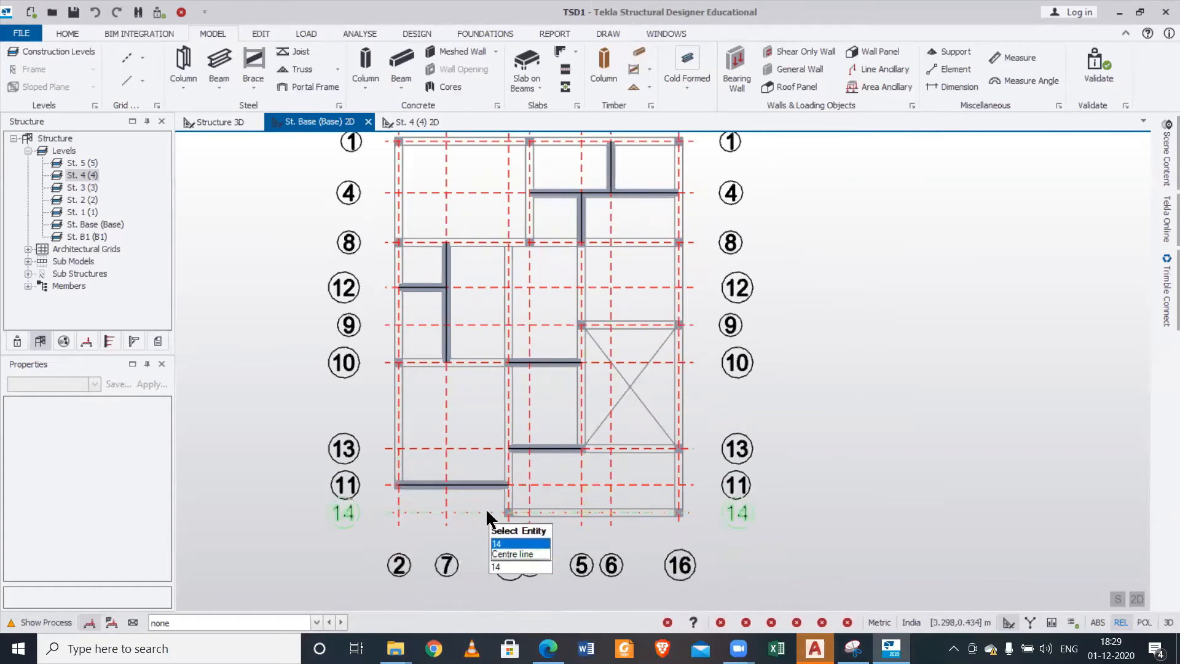
scroll(418, 367, down, 1)
middle_drag(418, 366, 513, 511)
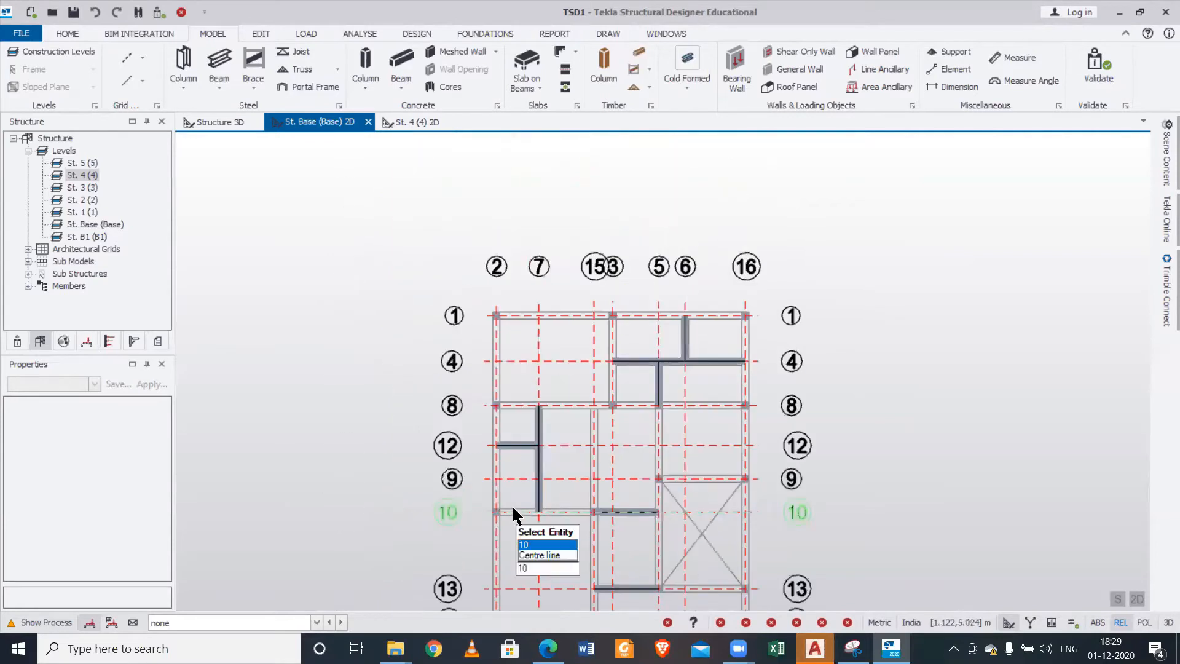
scroll(514, 499, up, 2)
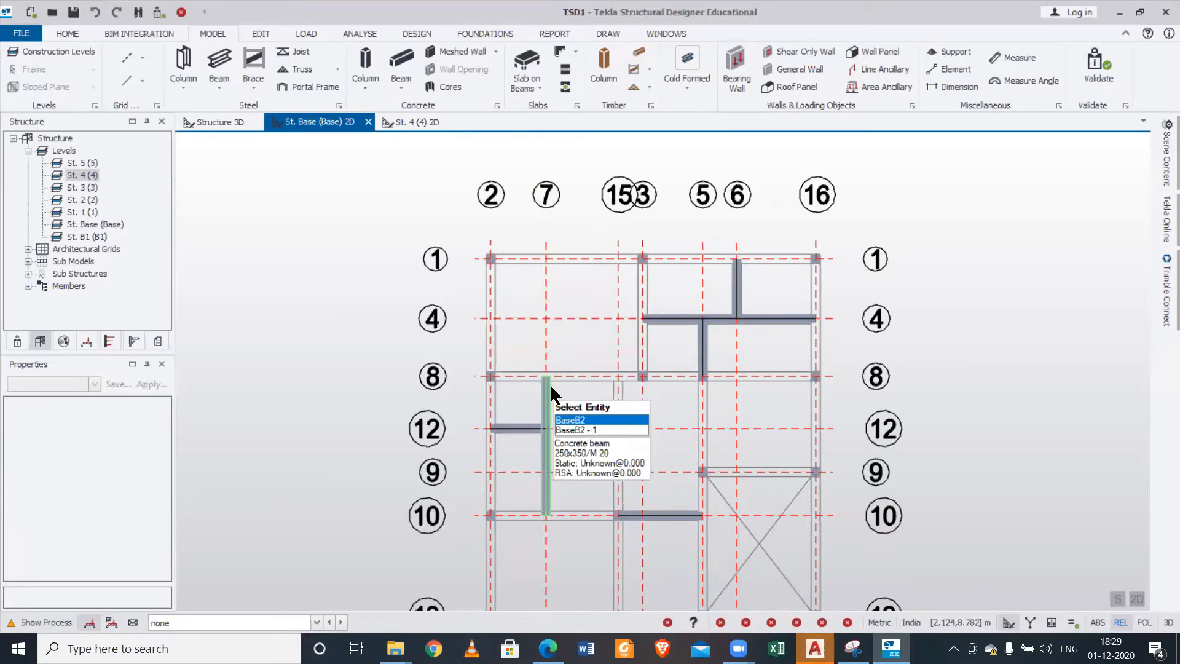
scroll(550, 384, down, 2)
scroll(600, 484, up, 2)
scroll(601, 486, down, 2)
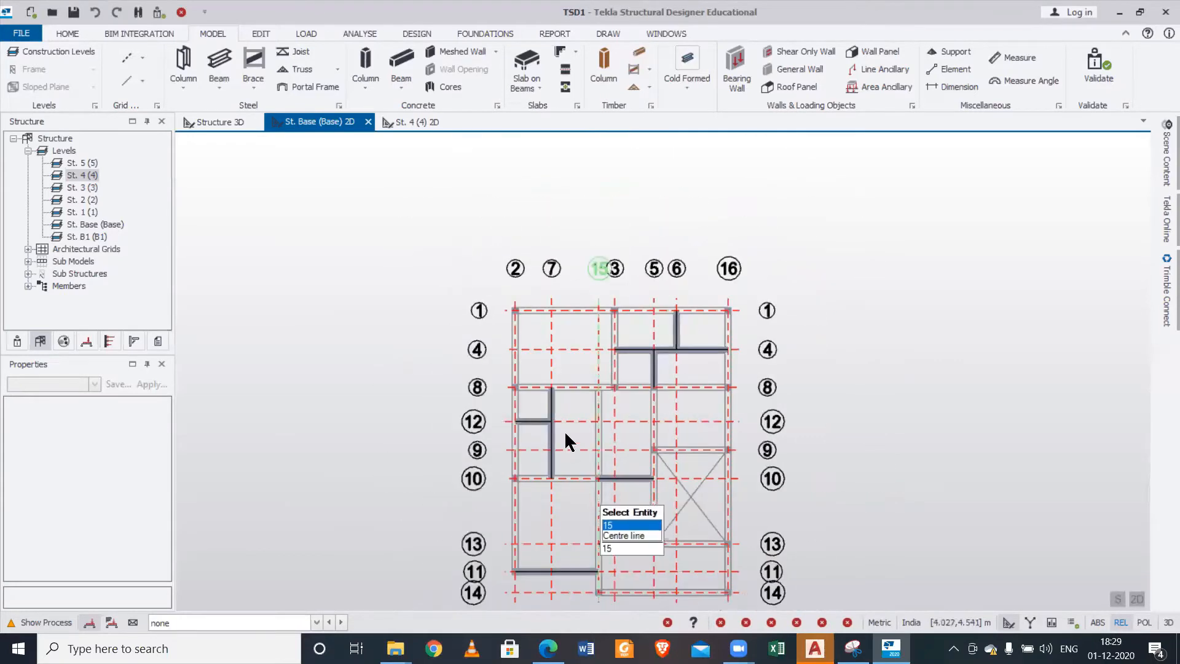
- Set the end 2 fixity of the beam on grid line 11 between grid lines 2 and 15 to Pin
scroll(521, 544, up, 2)
click(521, 548)
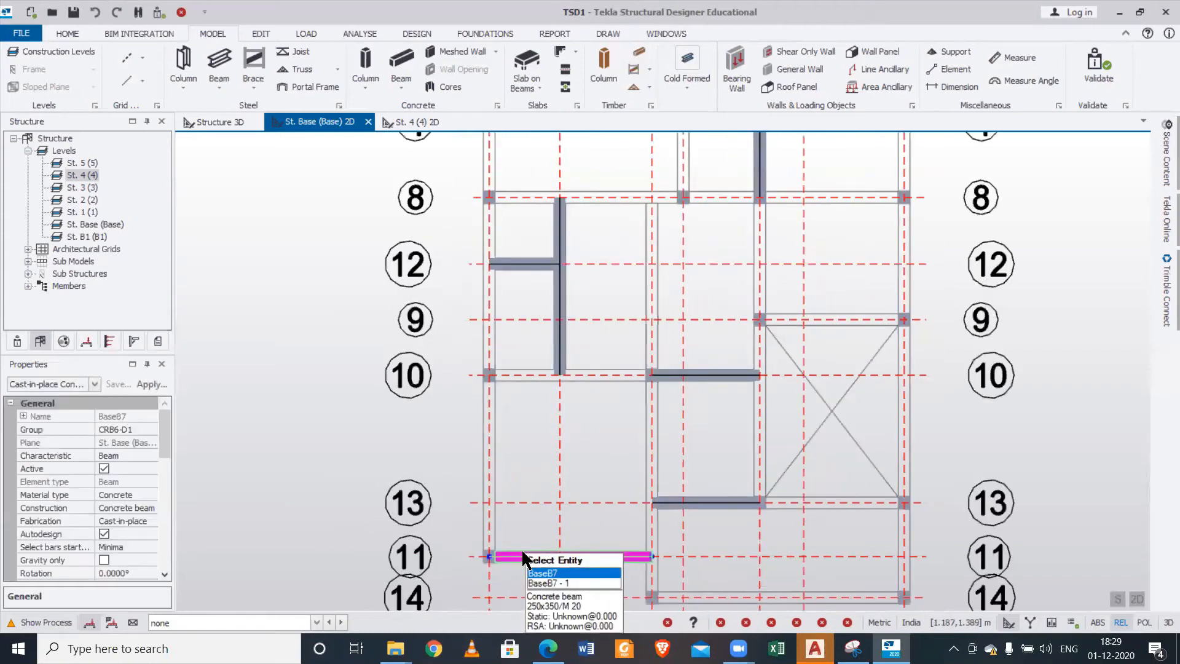
double_click(487, 551)
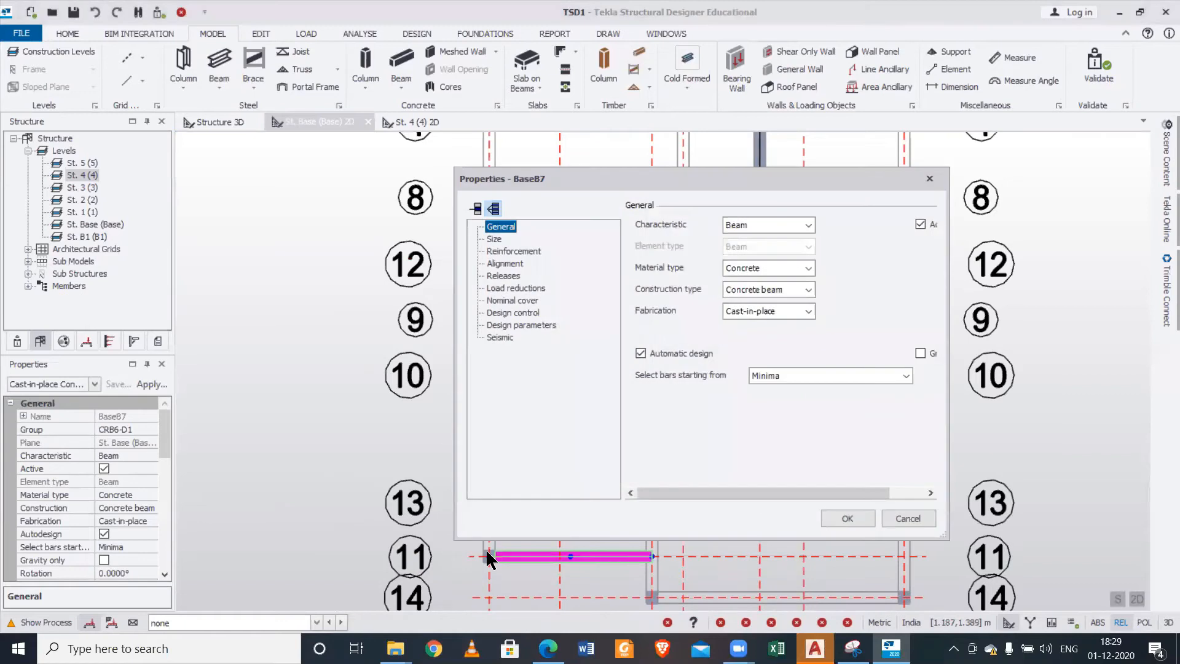
click(510, 276)
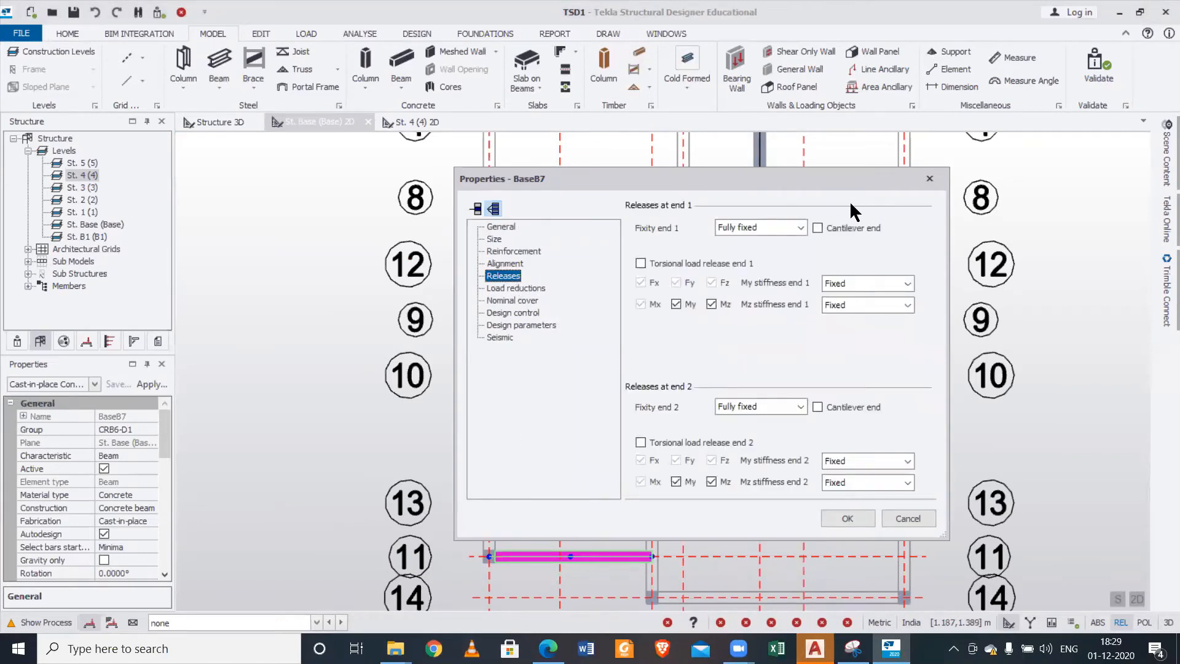
drag(843, 177, 817, 139)
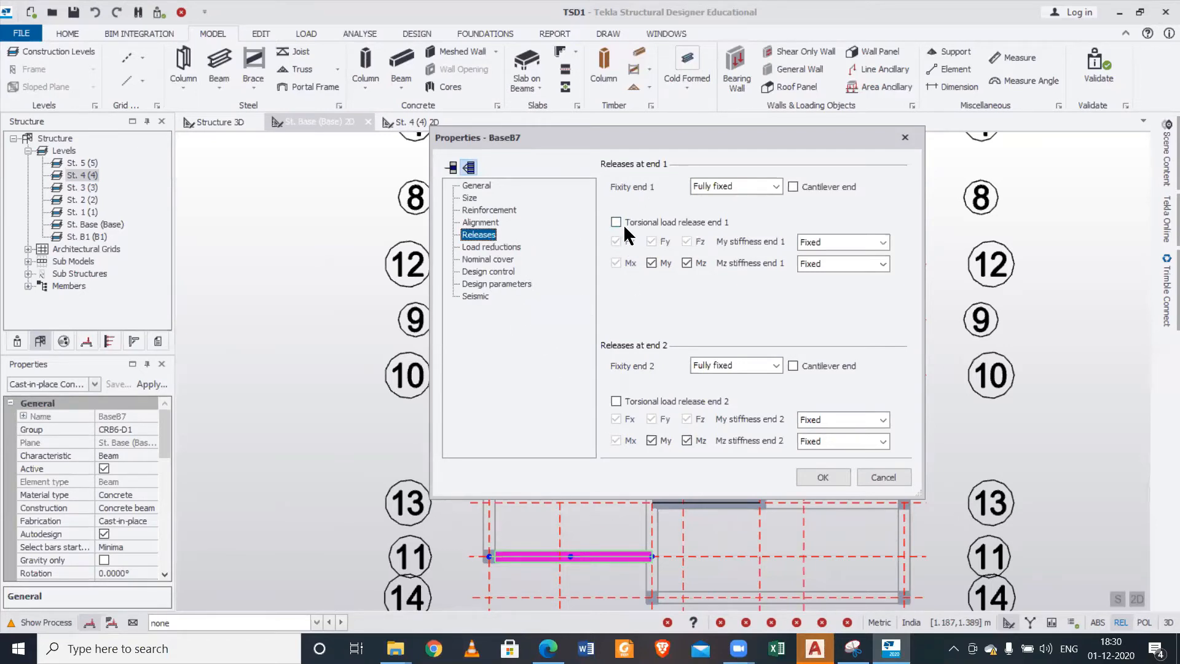
click(750, 366)
click(741, 397)
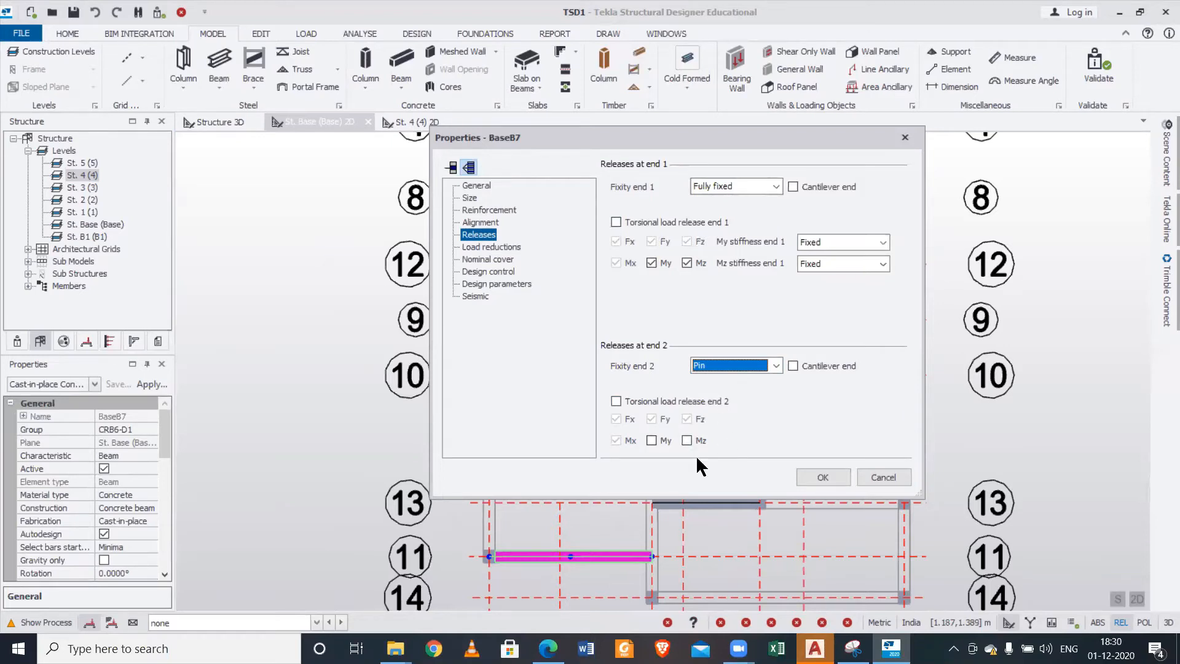
click(824, 478)
- Set the end 1 fixity of the beam on grid line 13 between grid lines 15 and 5 to Pin
scroll(624, 493, down, 2)
mouse_move(701, 540)
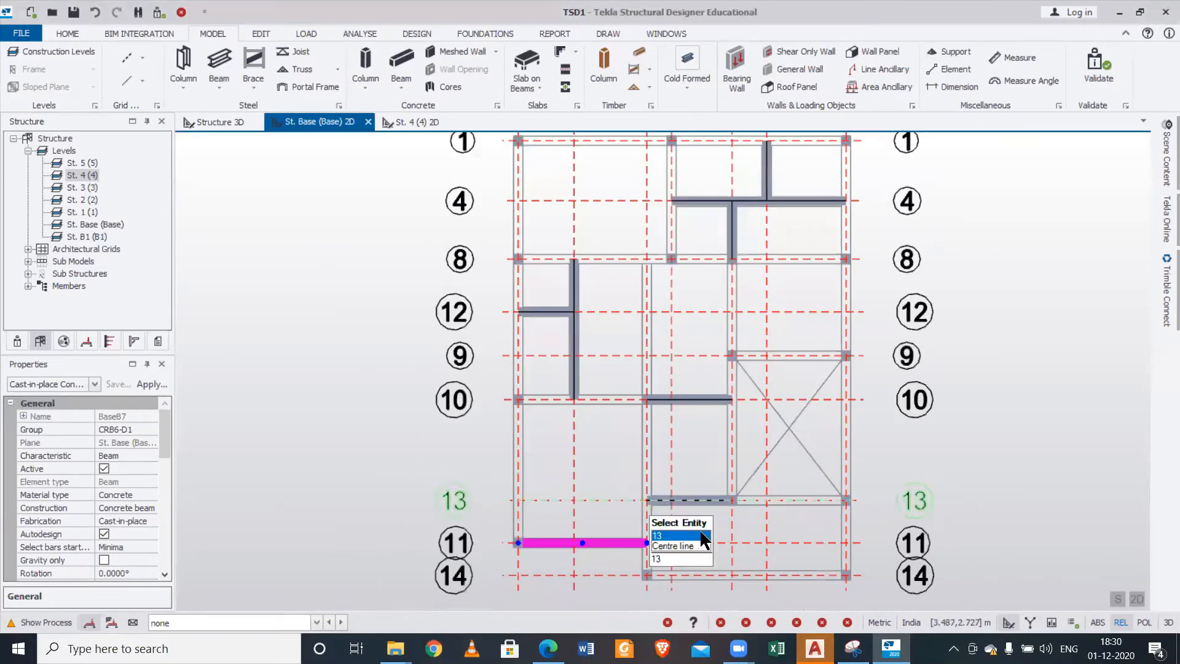
scroll(701, 533, up, 2)
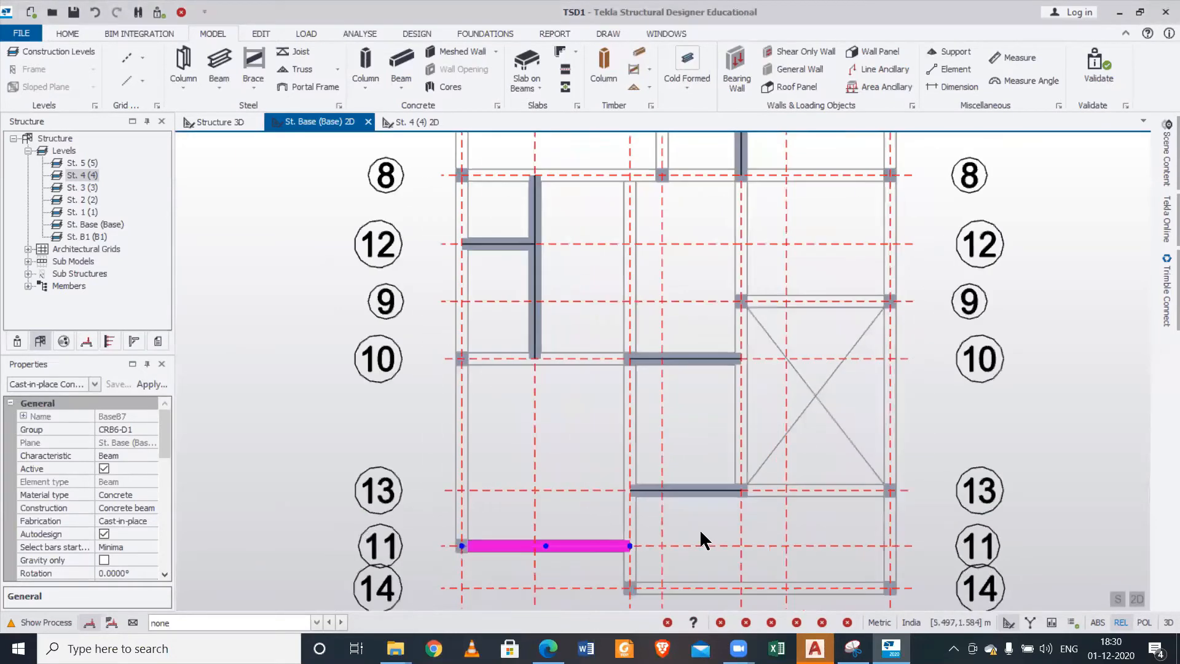
double_click(676, 492)
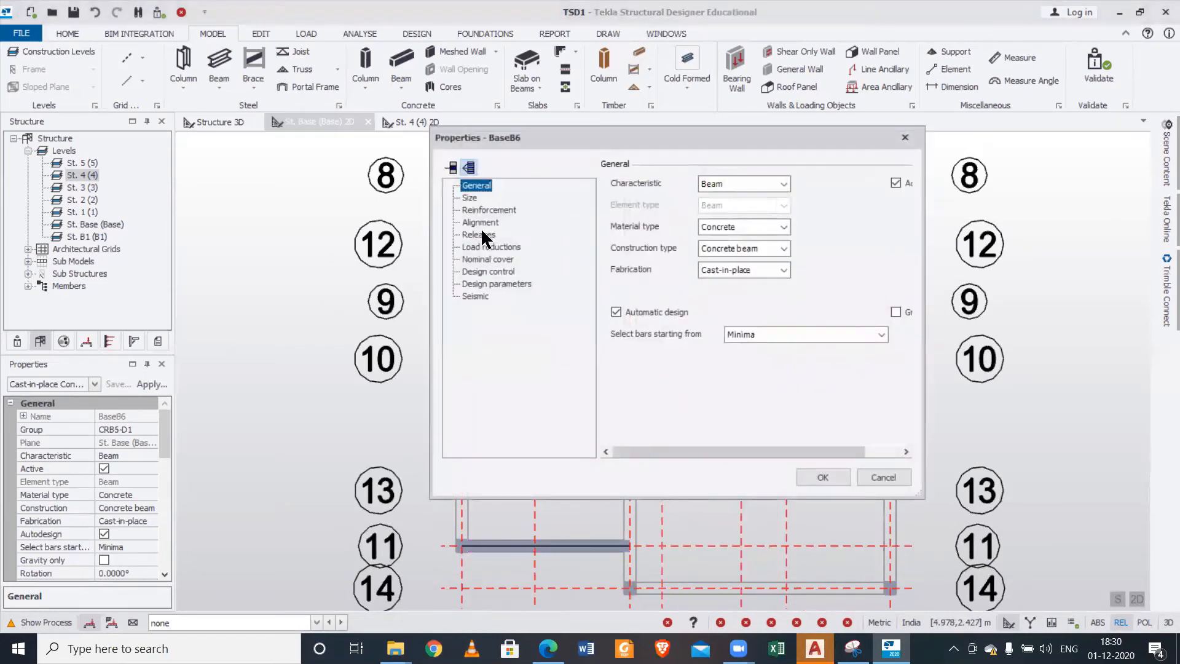
click(479, 234)
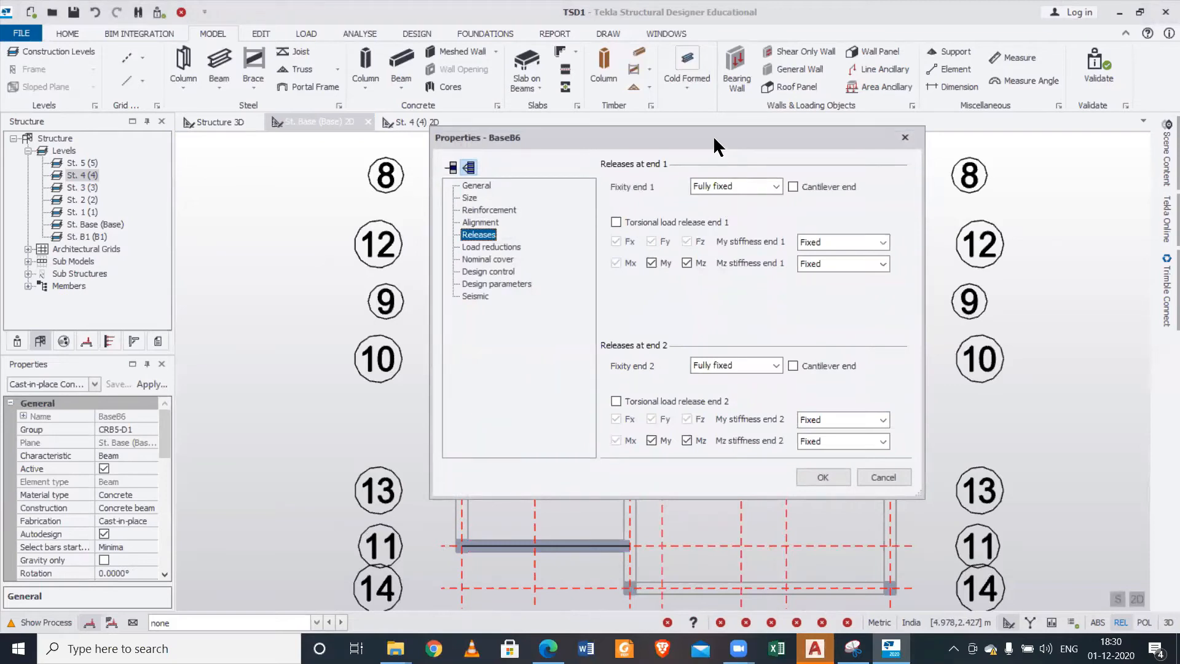
drag(713, 135, 575, 89)
click(608, 140)
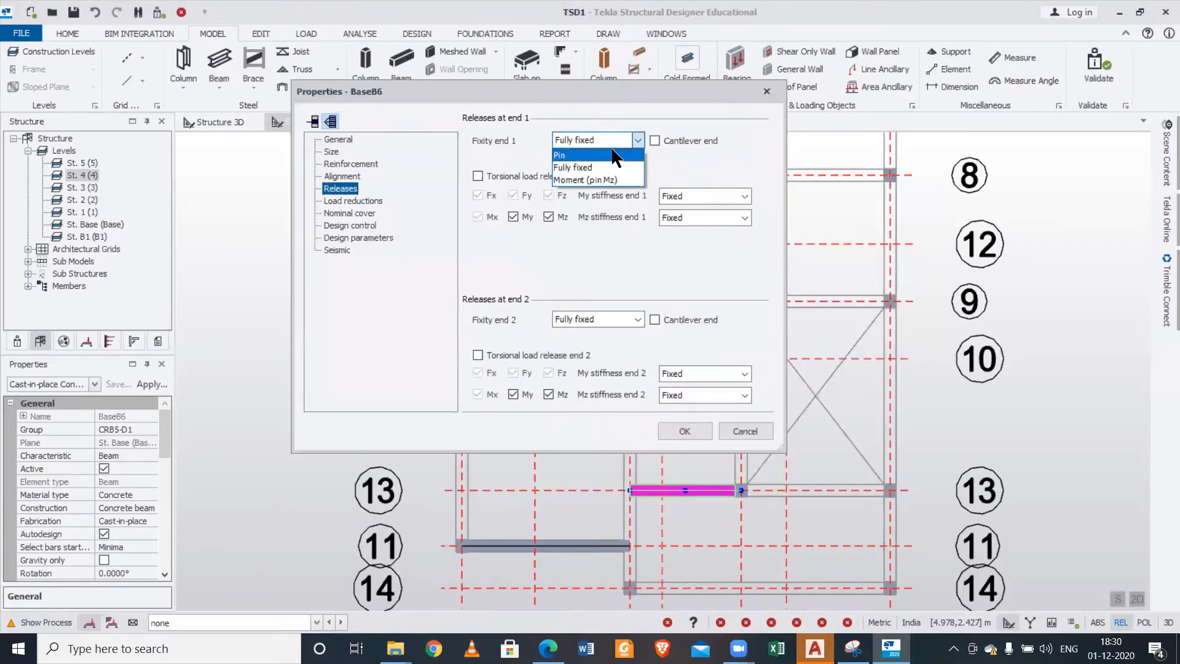
click(613, 155)
click(676, 431)
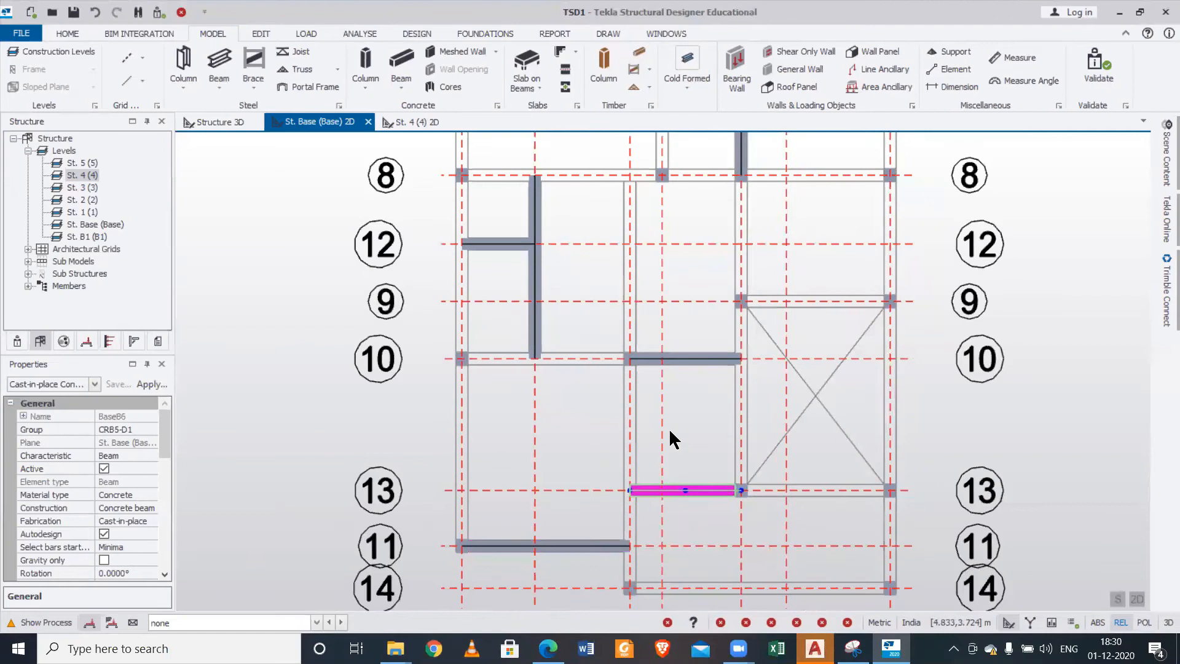
- Set the end 2 fixity of the beam on grid line 10 between grid lines 15 and 5 to Pin
middle_drag(639, 378, 633, 486)
double_click(670, 462)
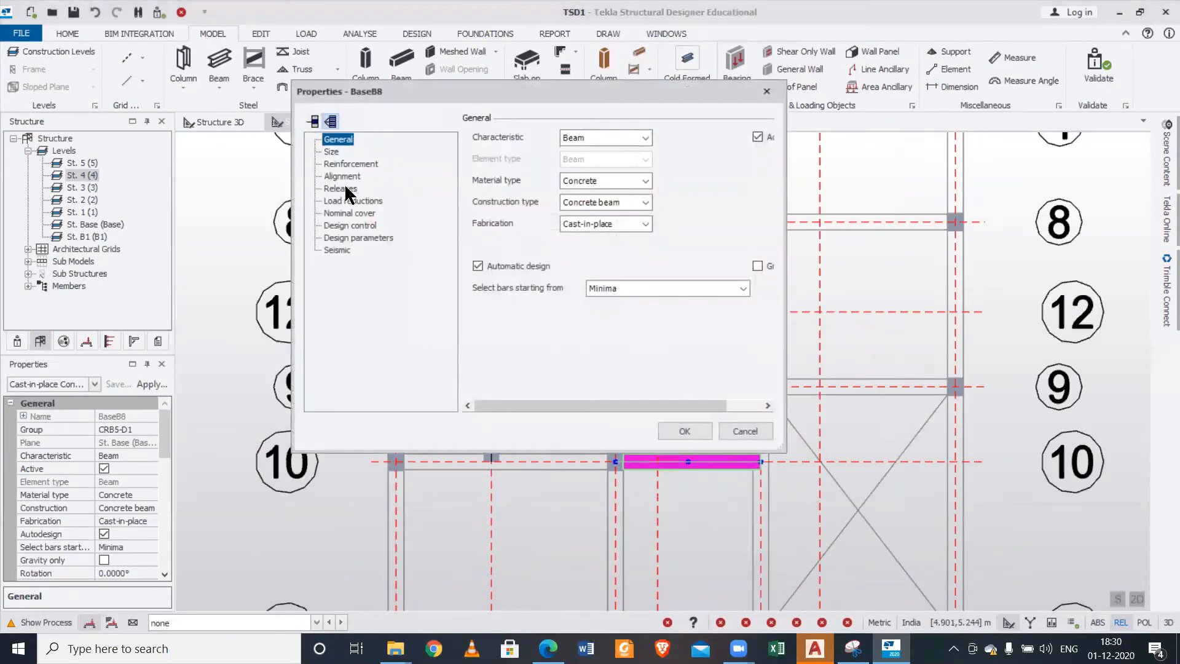
click(344, 186)
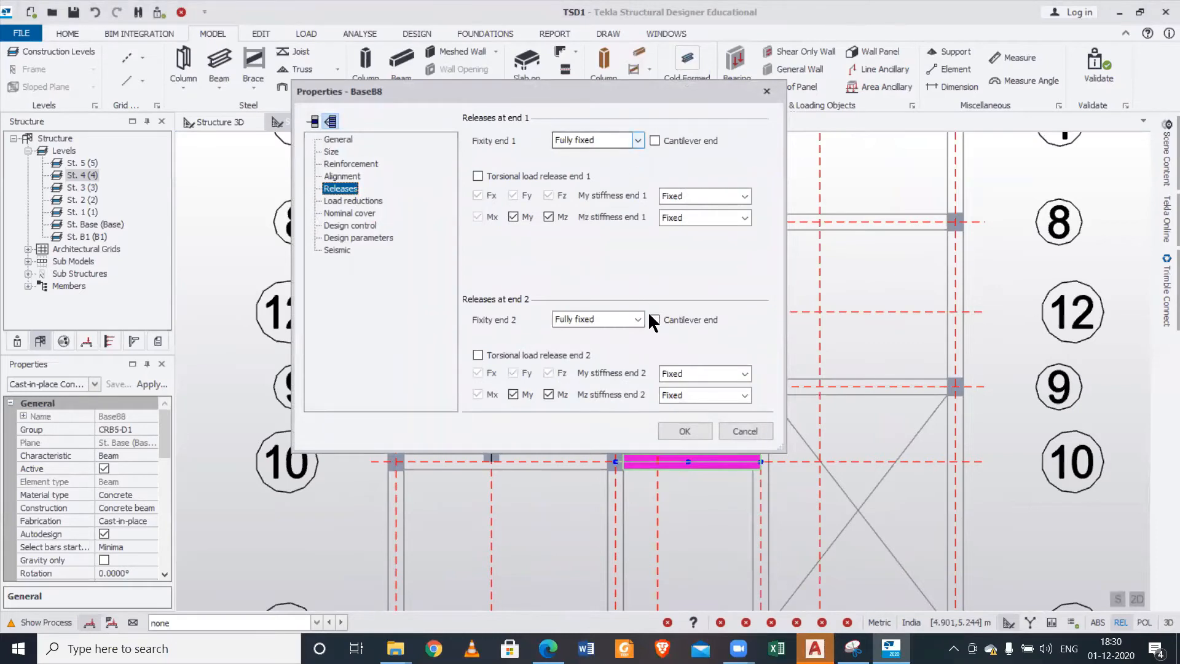
click(638, 320)
click(622, 337)
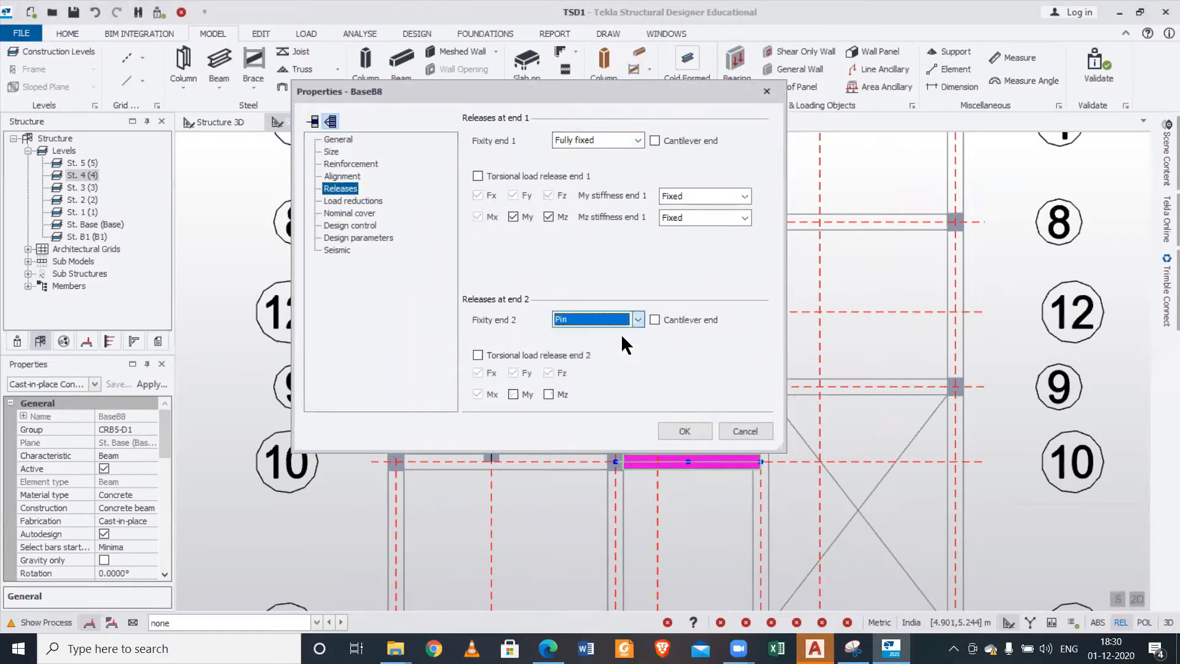
click(681, 431)
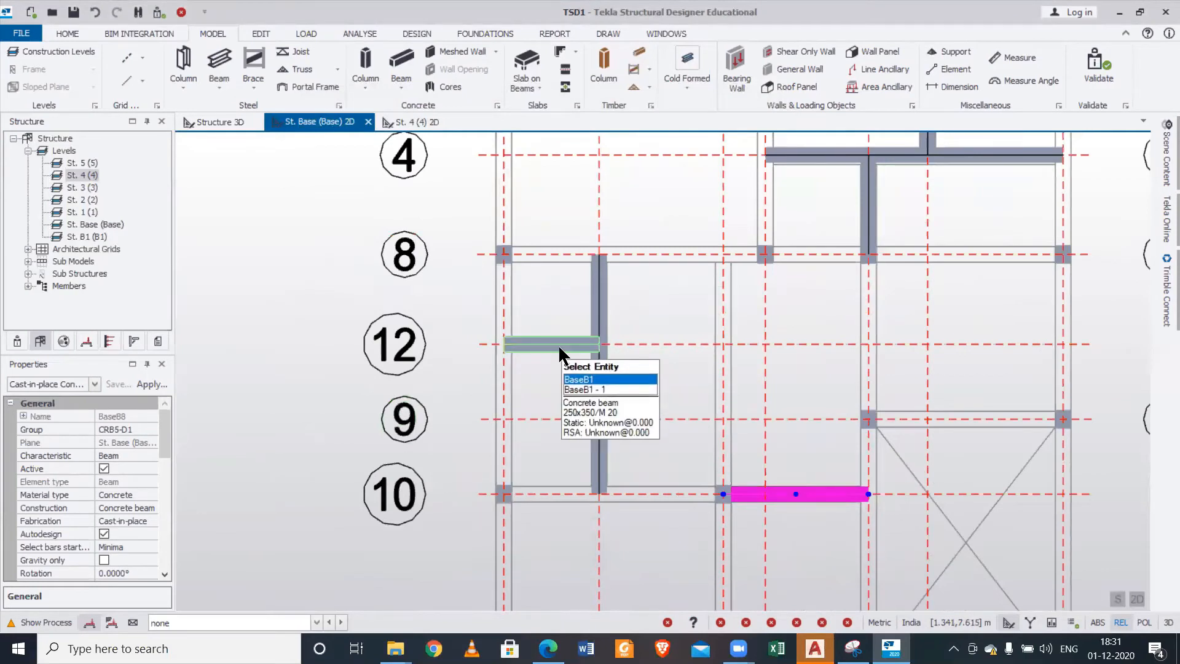
- Set the fixity at both ends of the beam on grid line 7 between grid lines 8 and 10 to Pin
double_click(597, 394)
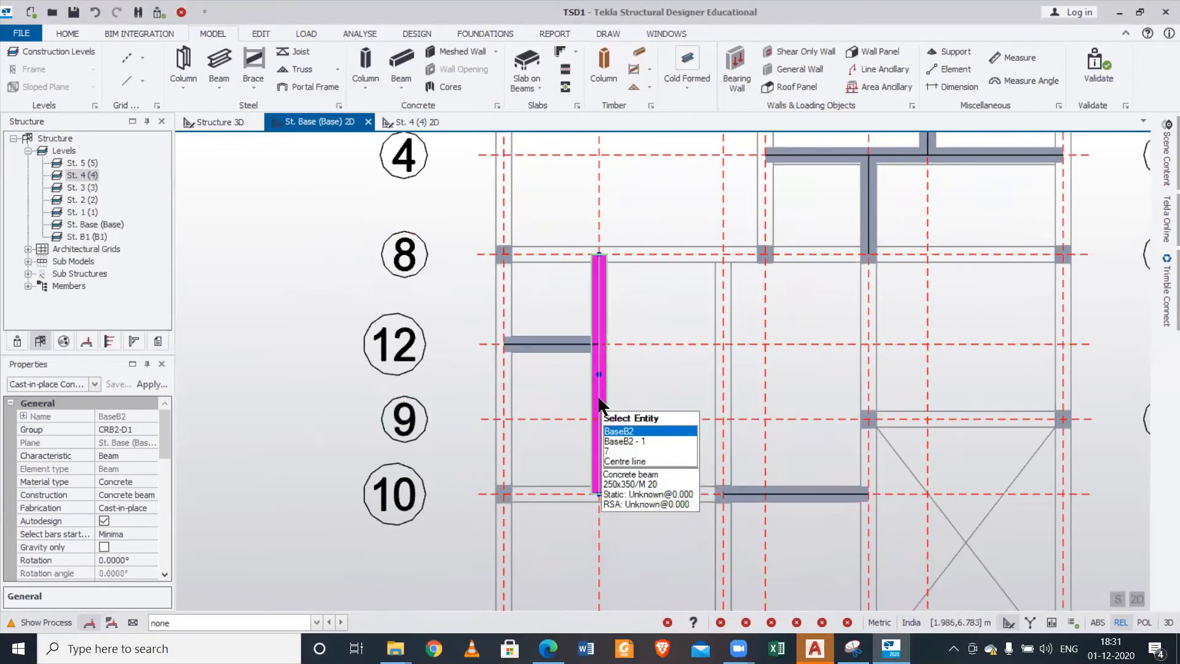
click(335, 188)
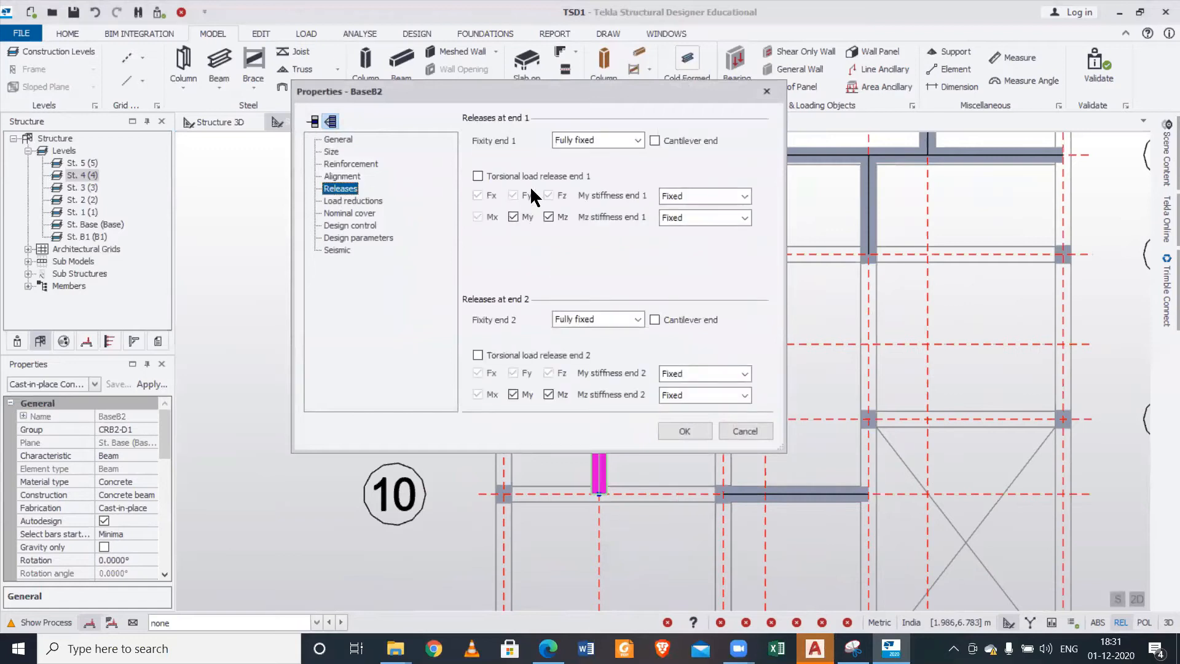
click(583, 147)
click(590, 153)
click(630, 315)
click(590, 334)
click(662, 429)
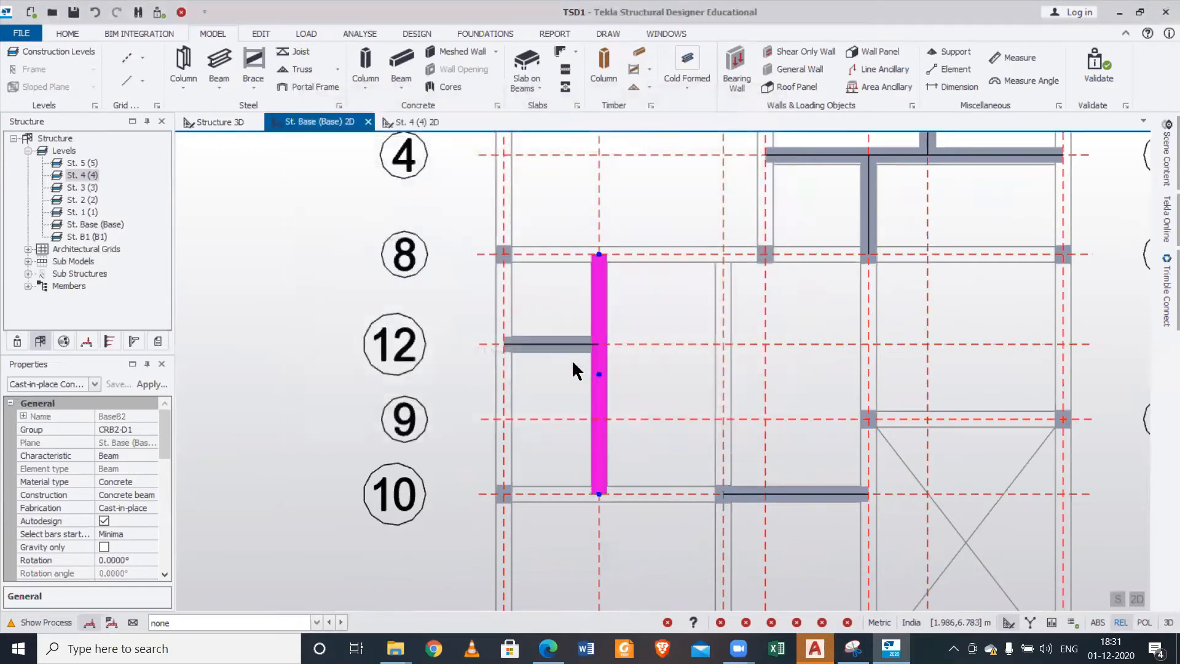
- Set the fixity at both ends of the short beam on grid line 12 between grid lines 2 and 7 to Pin
double_click(564, 343)
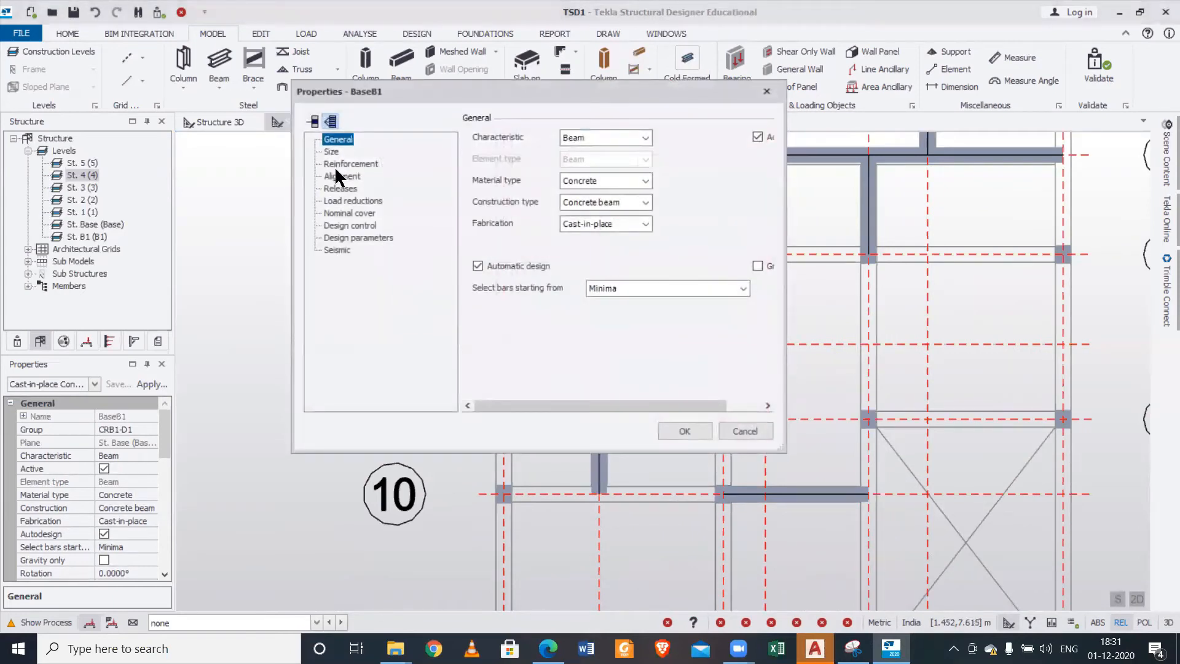
click(341, 189)
click(577, 141)
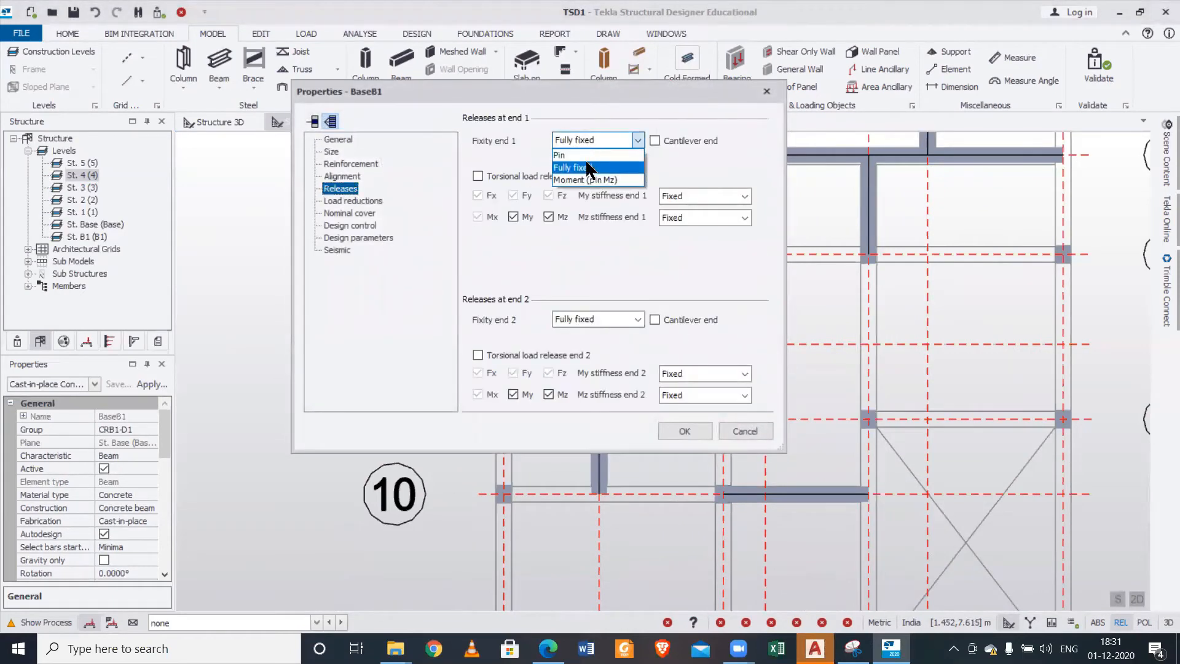
click(574, 151)
click(606, 318)
click(577, 334)
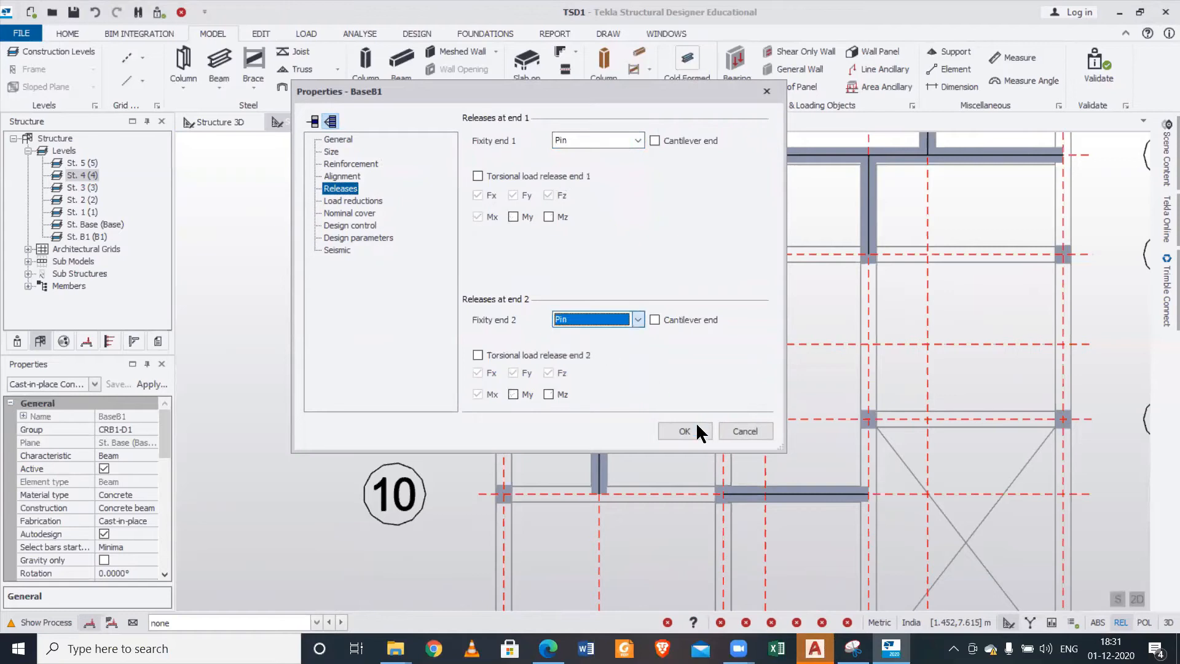
click(686, 429)
- Set the end 2 fixity of the beam on grid line 5 between grid lines 4 and 8 to Pin
middle_drag(769, 350, 552, 505)
scroll(579, 444, up, 2)
click(563, 416)
double_click(563, 418)
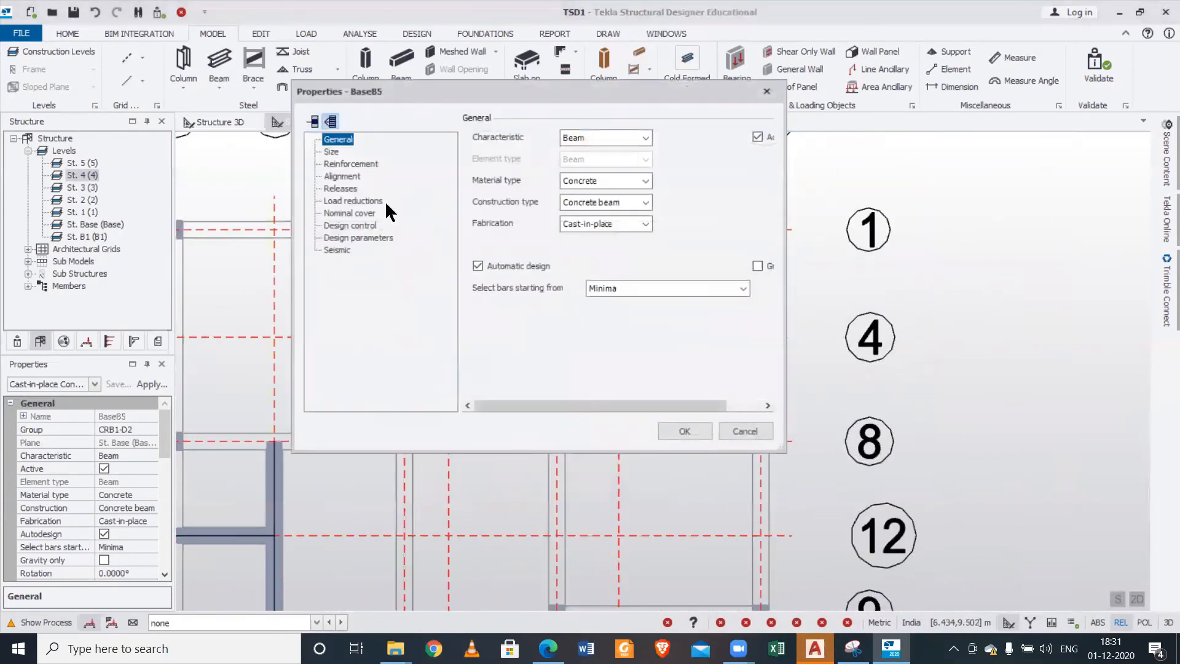
click(341, 188)
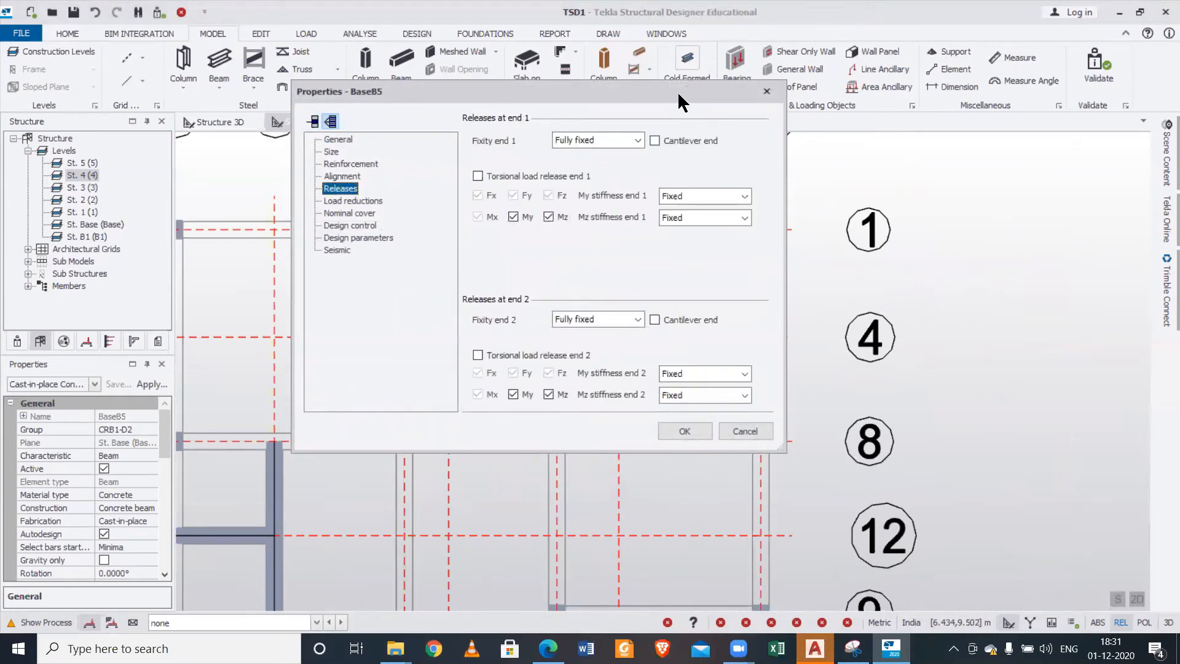
drag(677, 91, 367, 181)
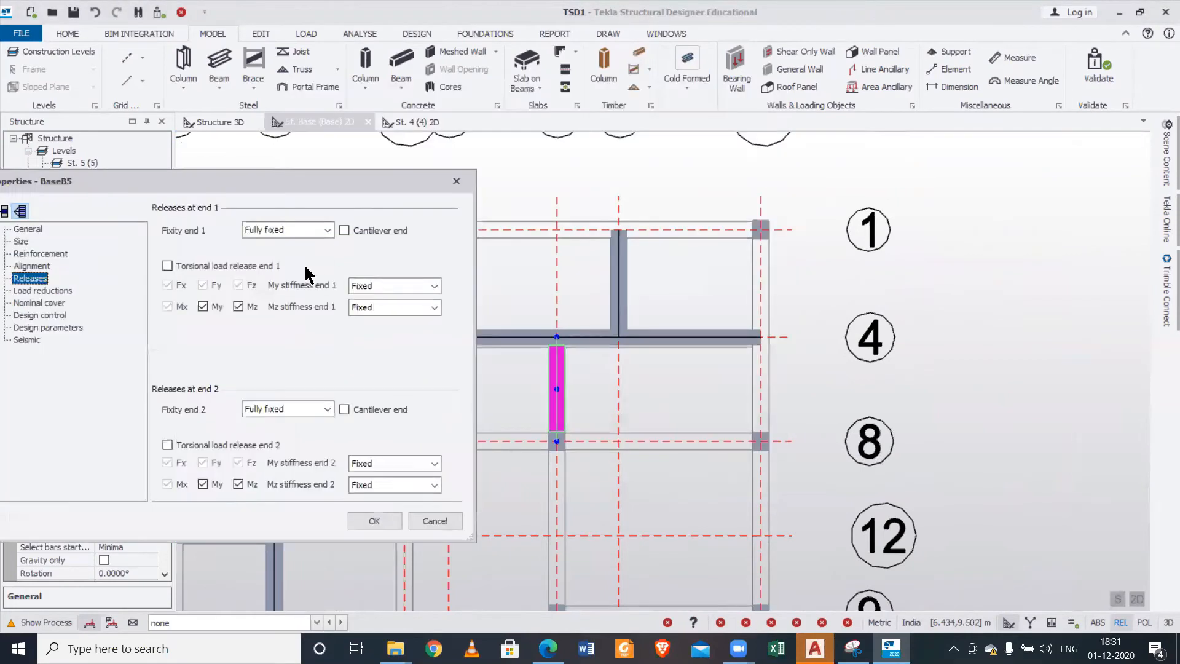
click(330, 409)
click(315, 427)
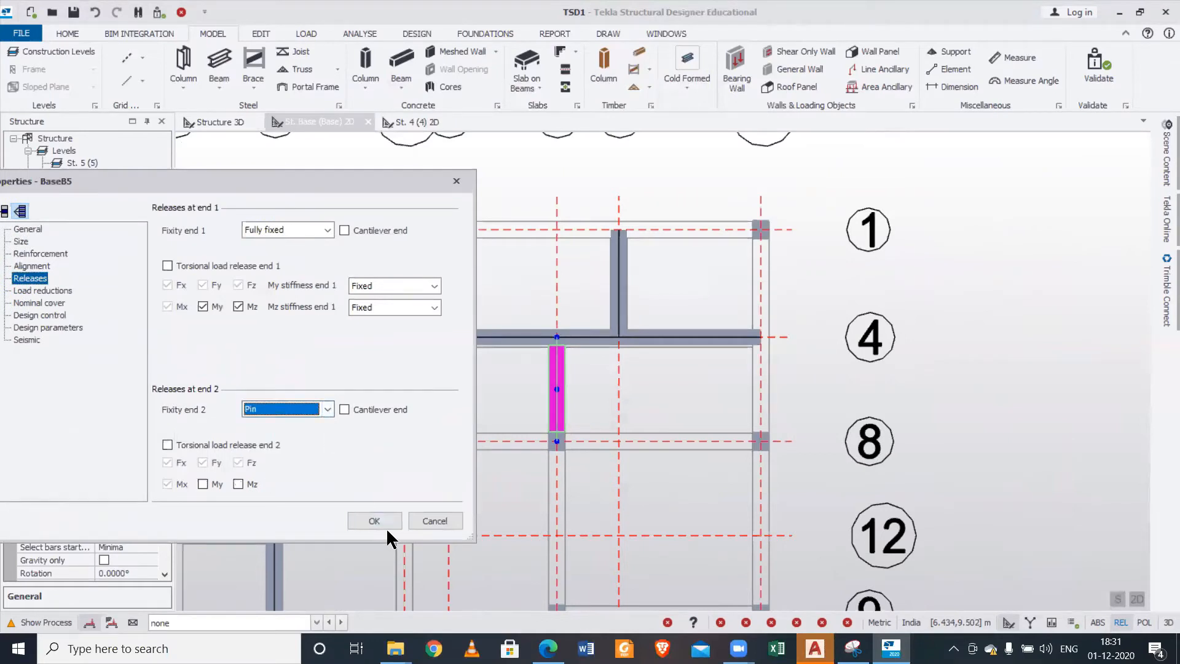
click(374, 520)
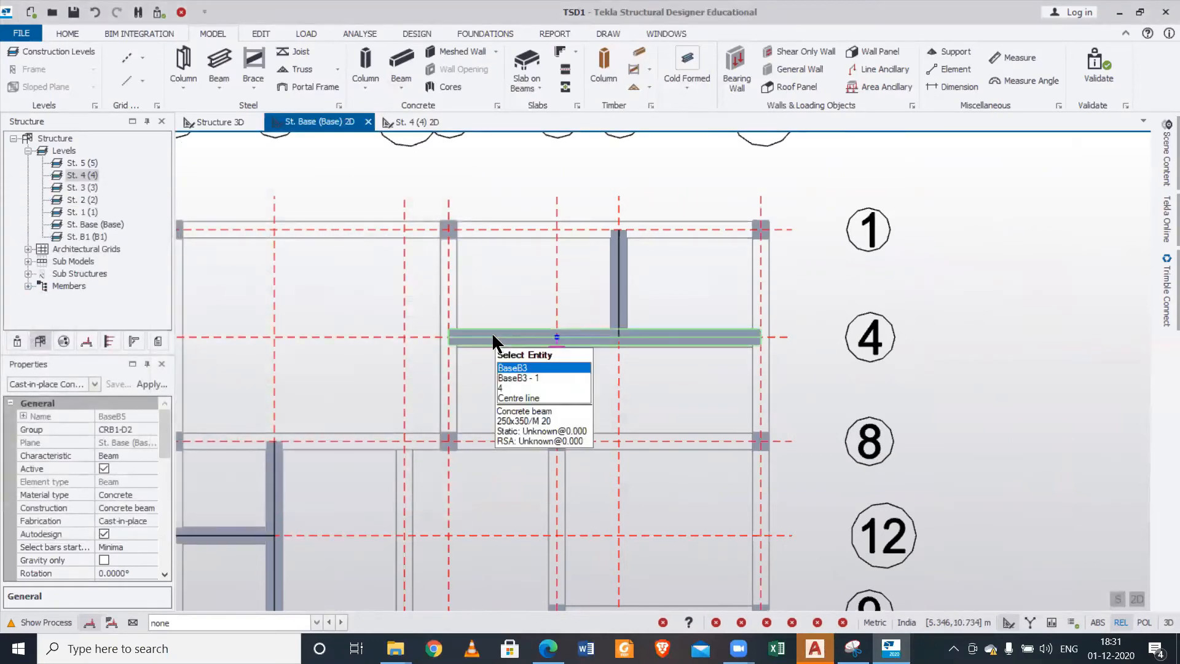
- Set the fixity at both ends of the beam on grid line 4 between grid lines 3 and 16 to Pin
click(493, 336)
double_click(493, 336)
click(41, 278)
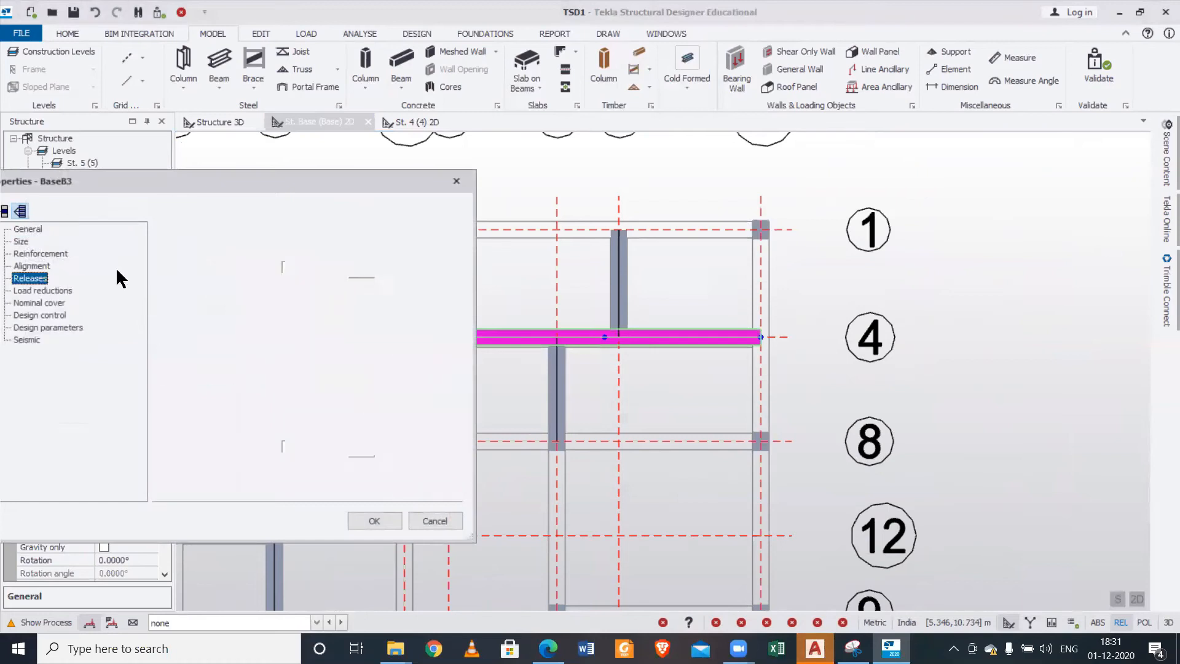
click(317, 228)
click(303, 245)
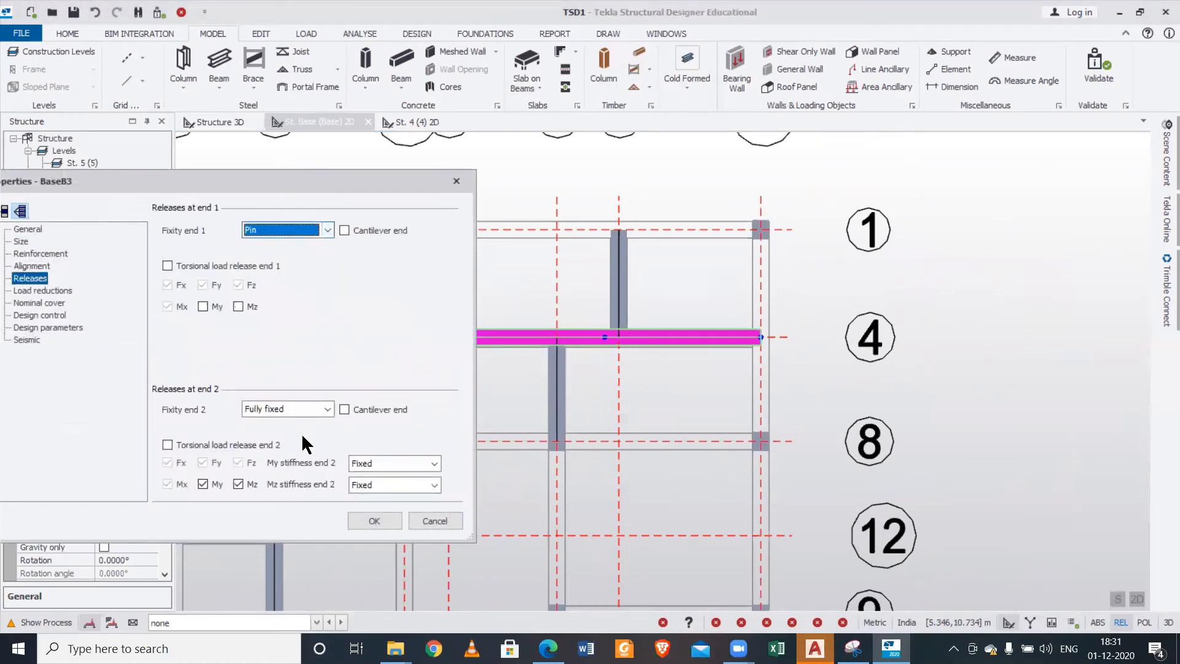
click(319, 408)
click(299, 424)
click(375, 521)
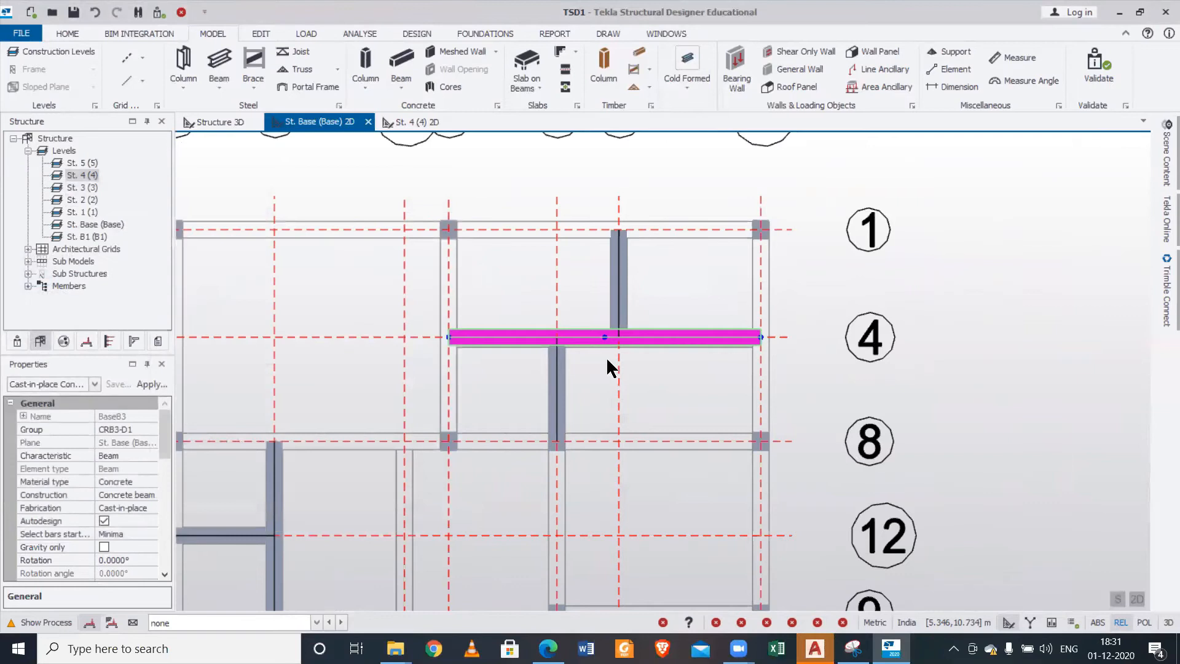
- Set the fixity at both ends of the beam on grid line 6 between grid lines 1 and 4 to Pin
double_click(612, 295)
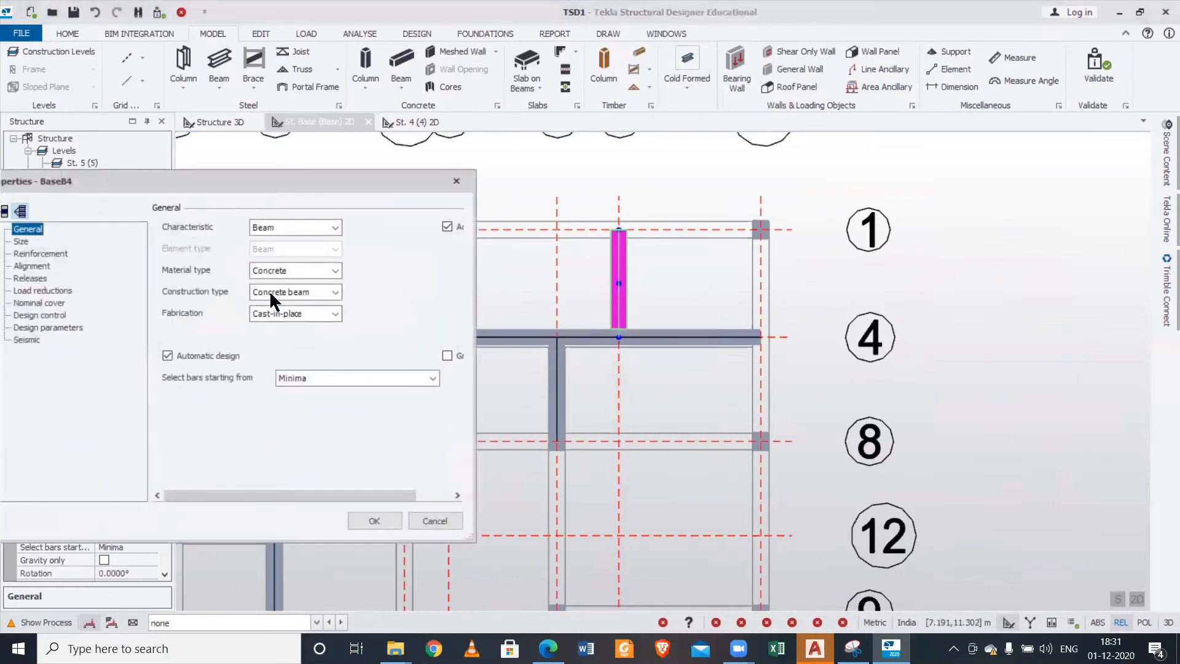
click(30, 278)
click(320, 230)
click(303, 246)
click(327, 409)
click(279, 433)
click(374, 521)
scroll(514, 410, down, 4)
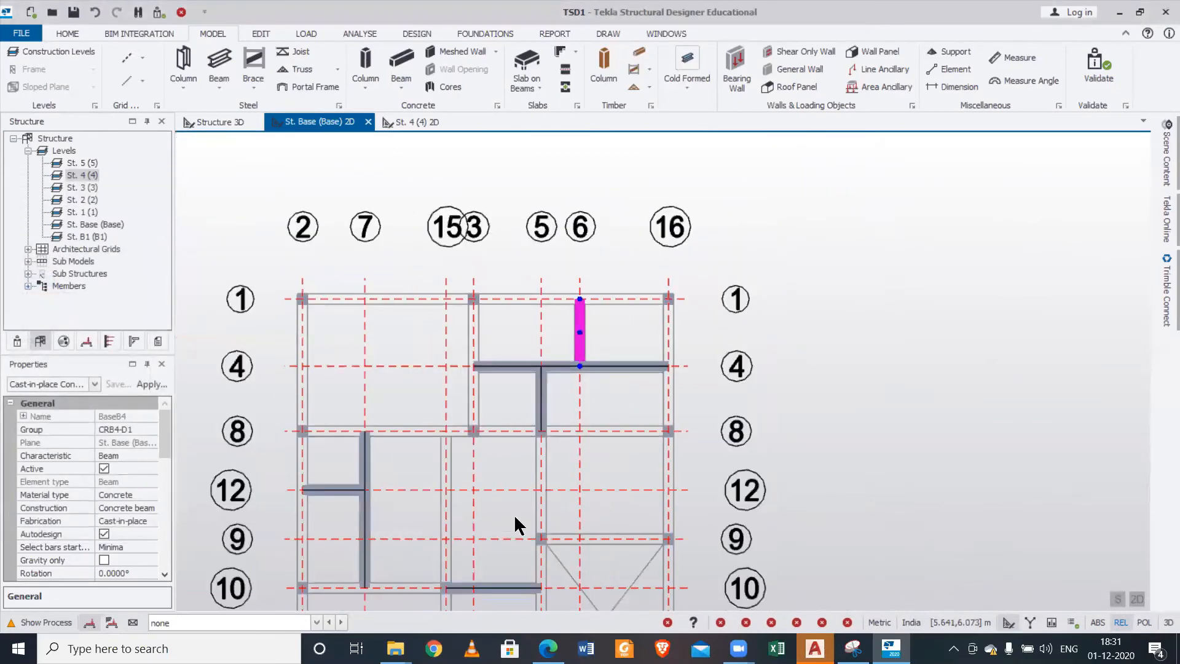
- Place continuous concrete beams with the b250x350 property set along grid line 2 from 1 to 11 and grid line 1 from 2 to 16
middle_drag(515, 530, 539, 365)
scroll(541, 373, down, 2)
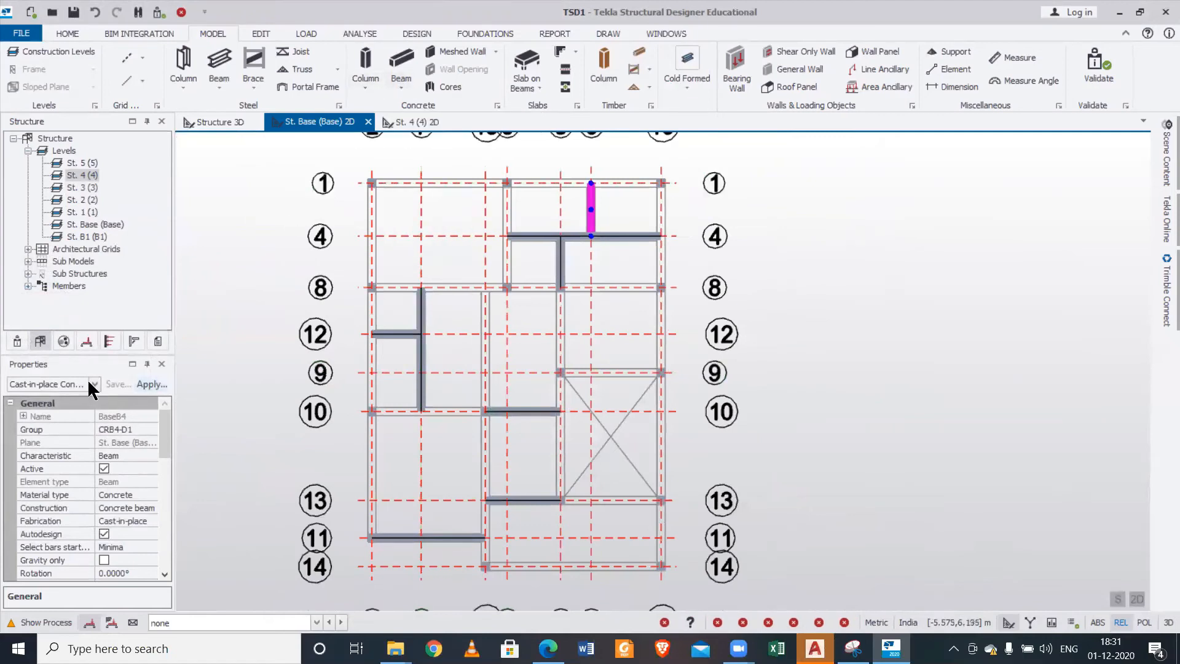
click(405, 58)
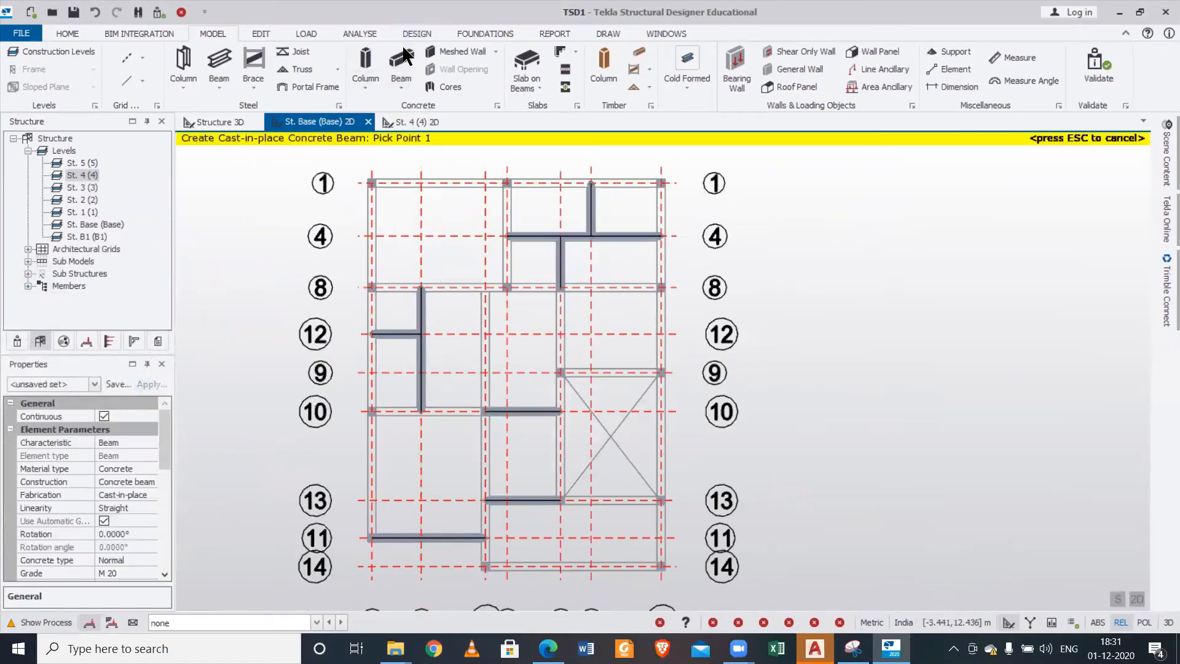
click(93, 384)
click(86, 407)
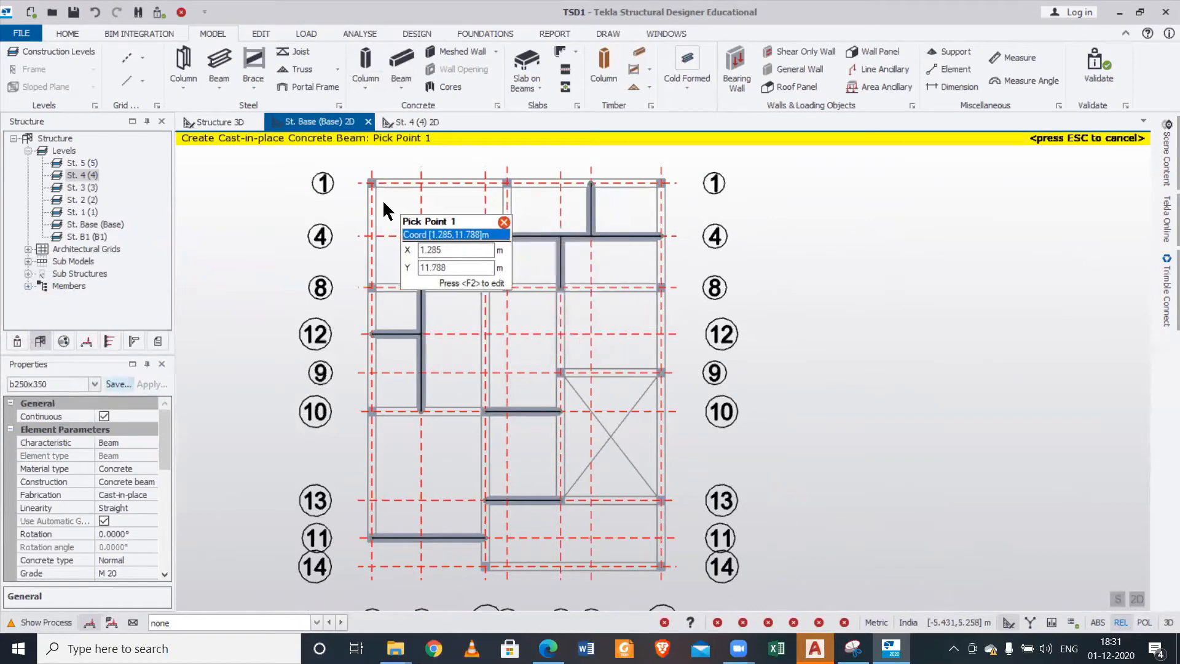
click(391, 579)
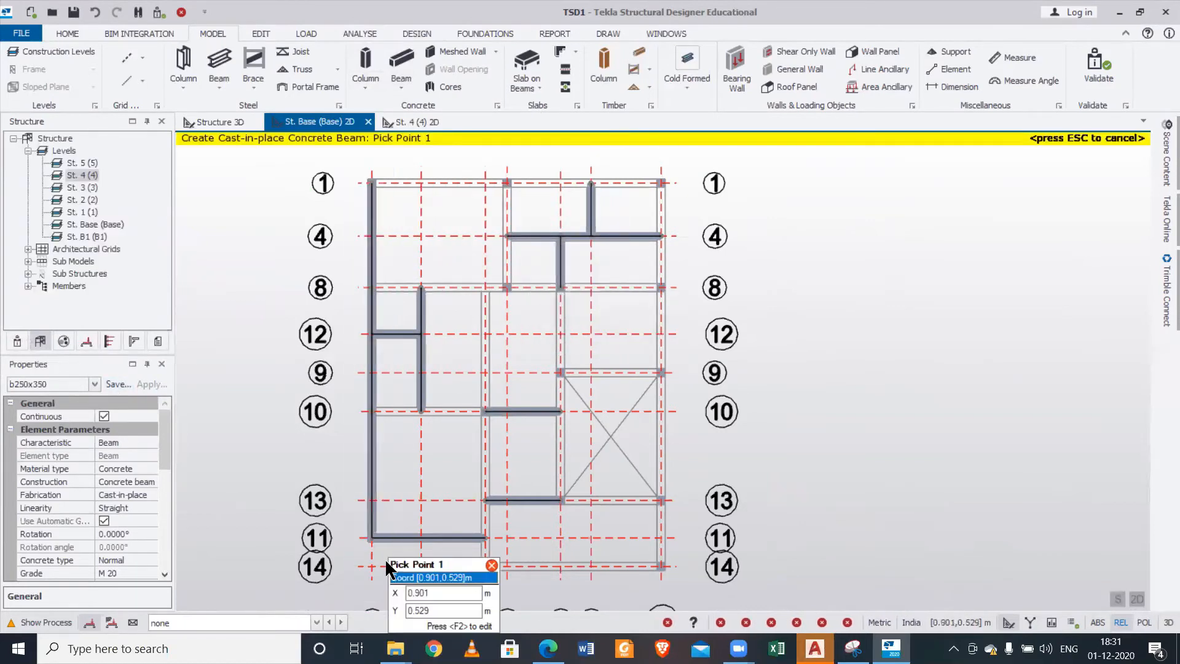
click(738, 218)
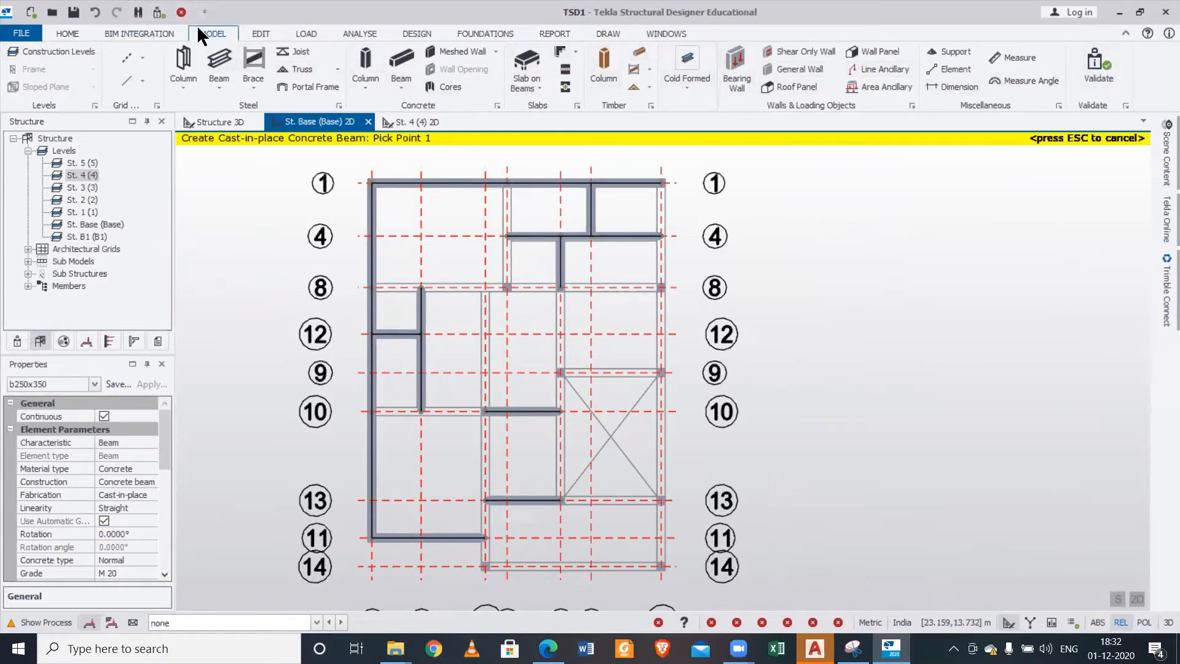
- Validate the model and examine the general model warnings in the validation results
click(154, 13)
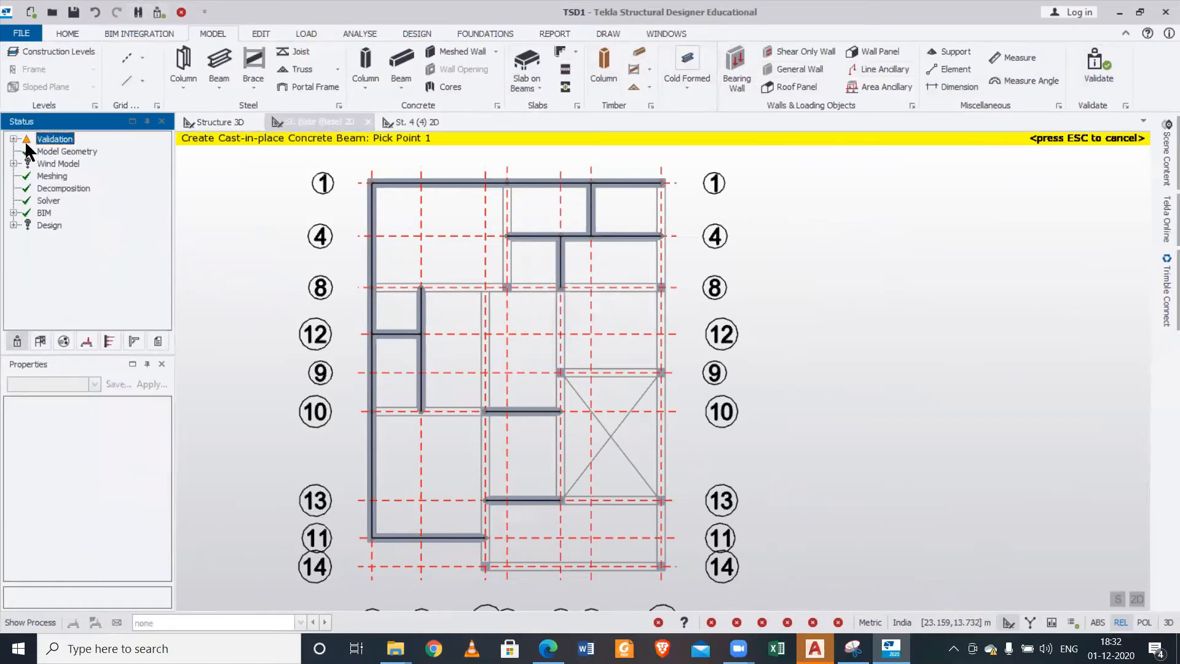
click(15, 139)
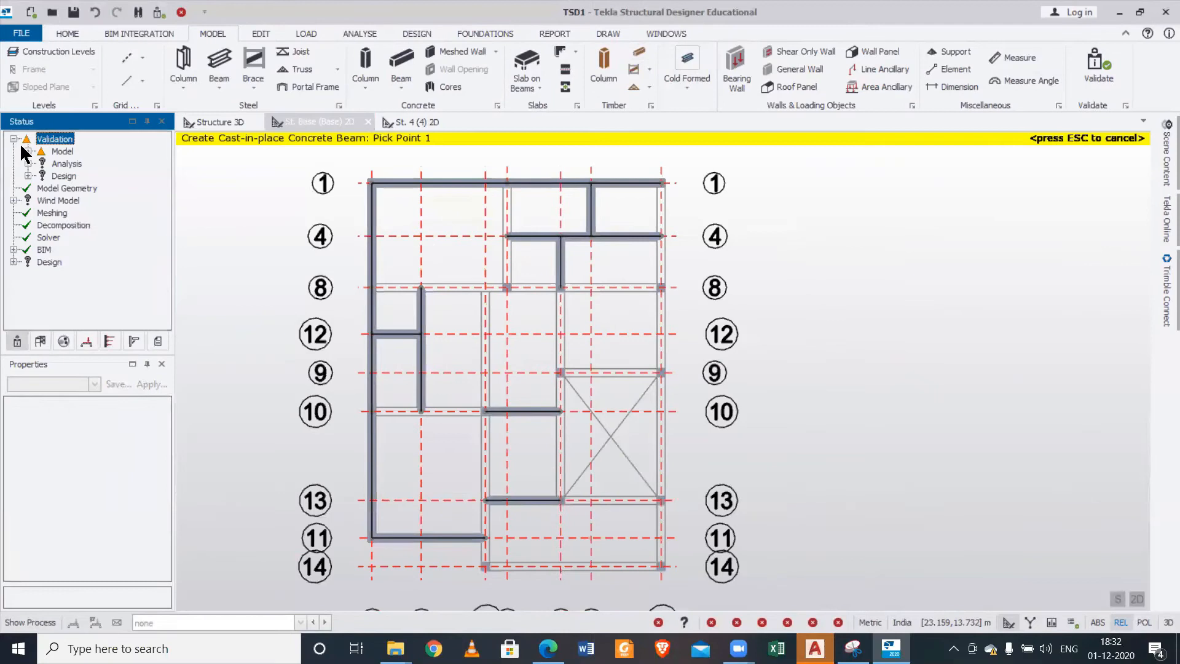
click(28, 152)
click(42, 163)
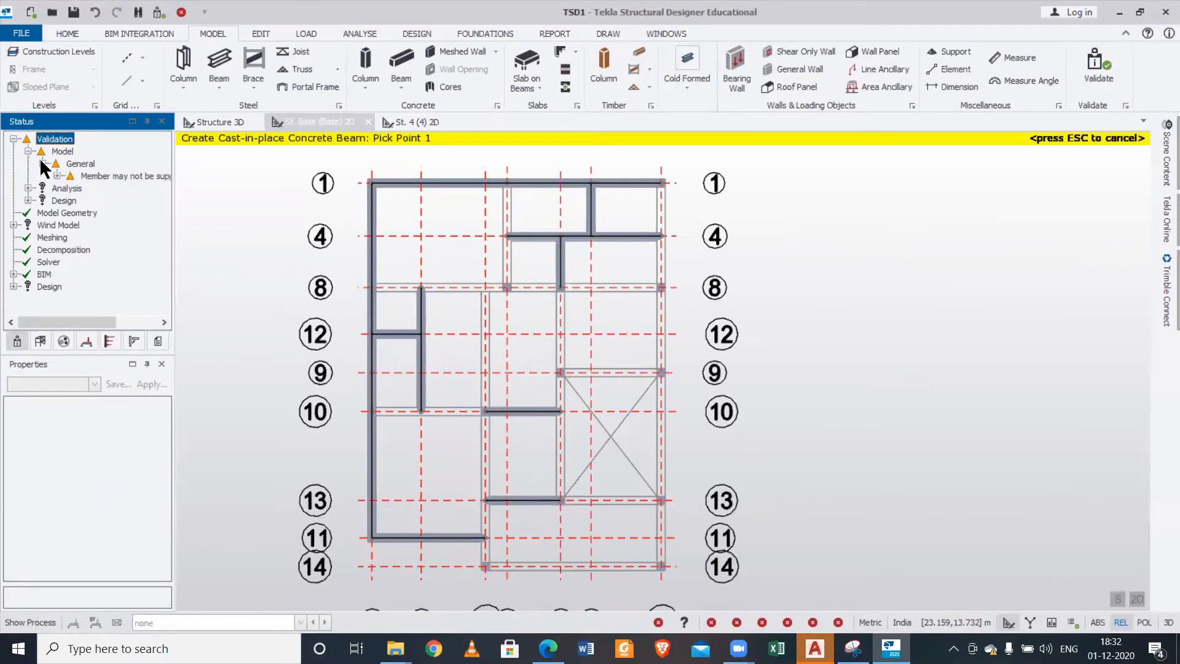
click(403, 286)
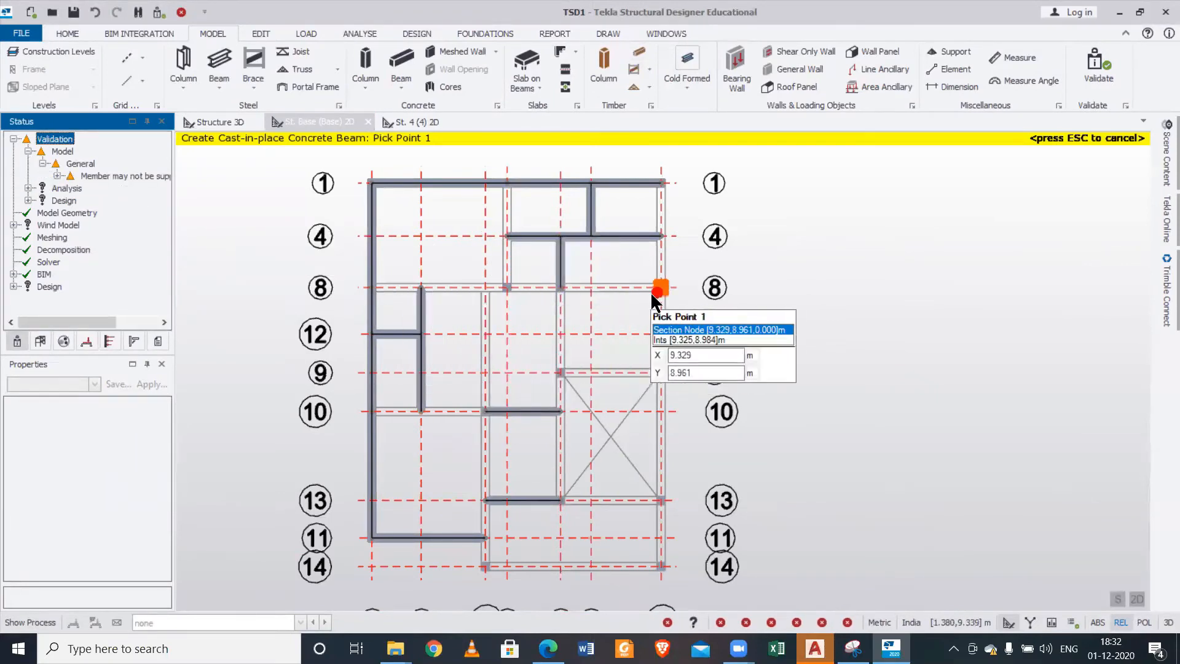
click(27, 151)
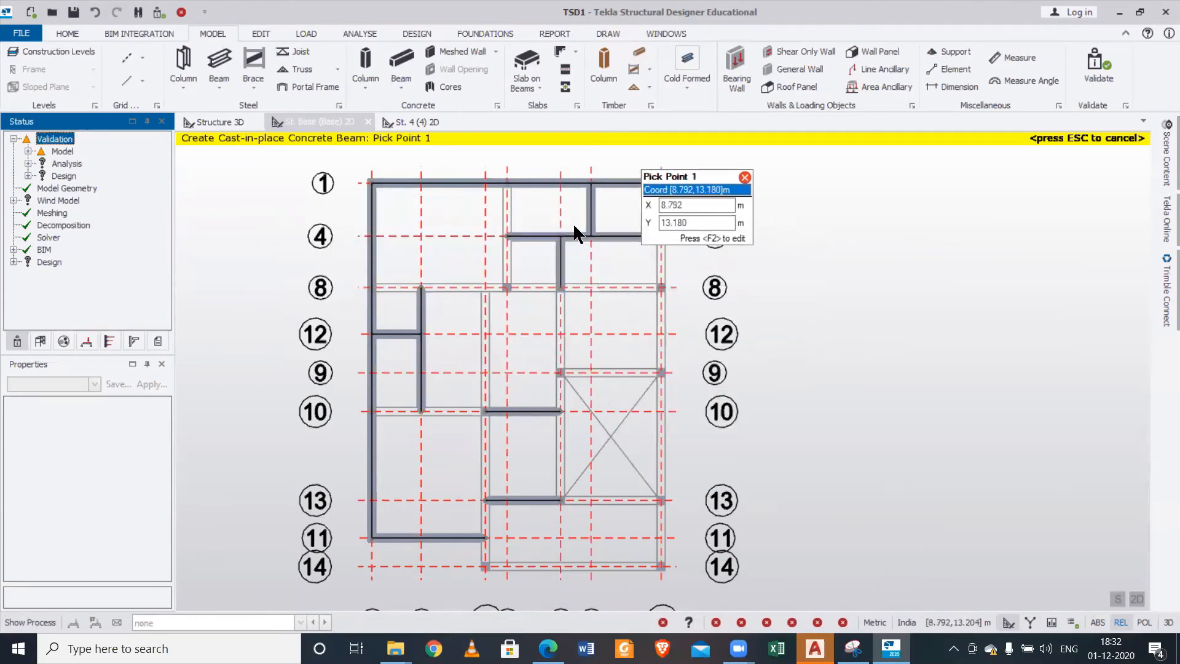
- Place 250x350 beams on grid line 3 between grid lines 1 and 8 and on grid line 8 between grid lines 2 and 5
click(490, 166)
click(529, 318)
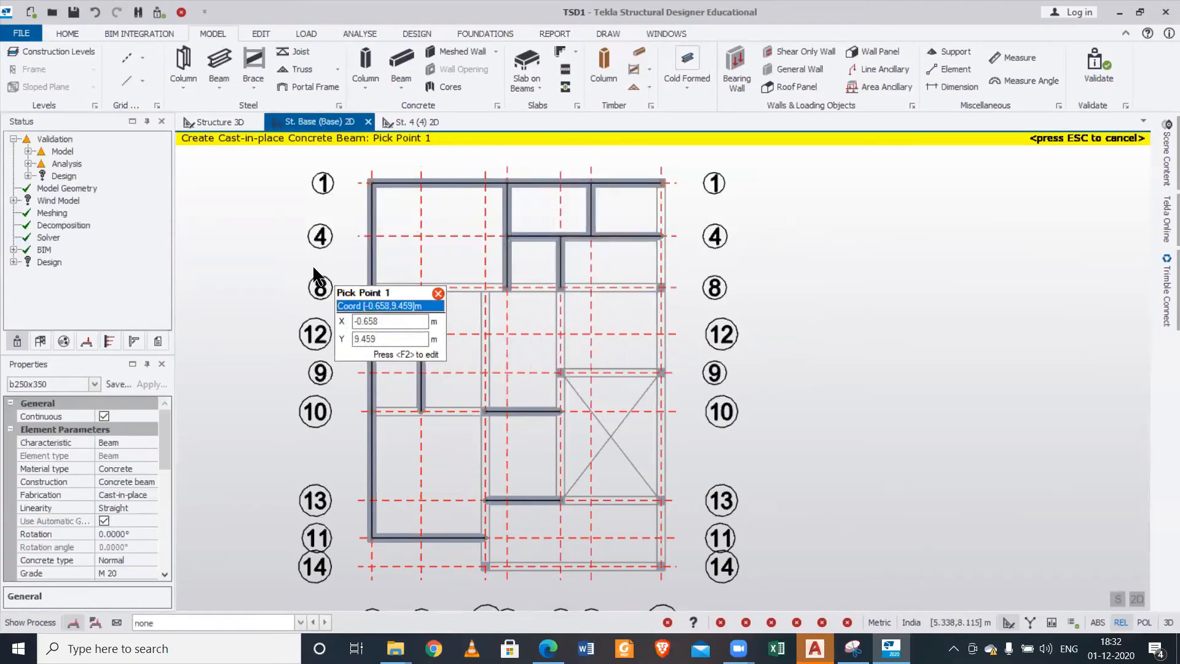
drag(326, 263, 727, 323)
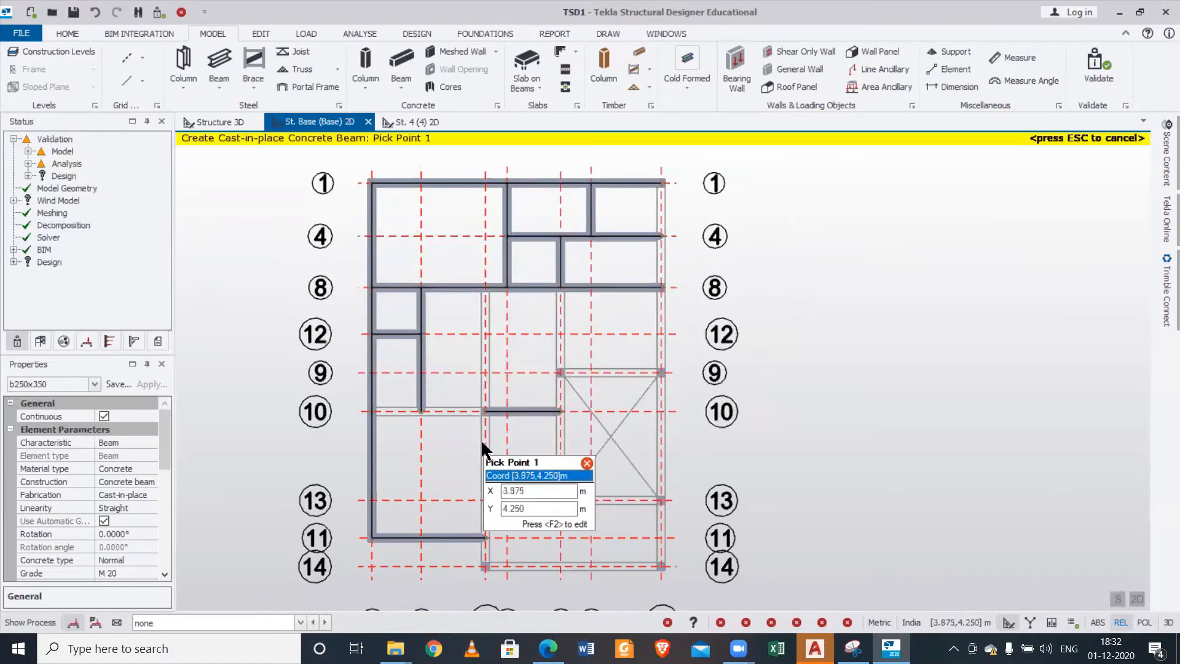
key(ctrl+z)
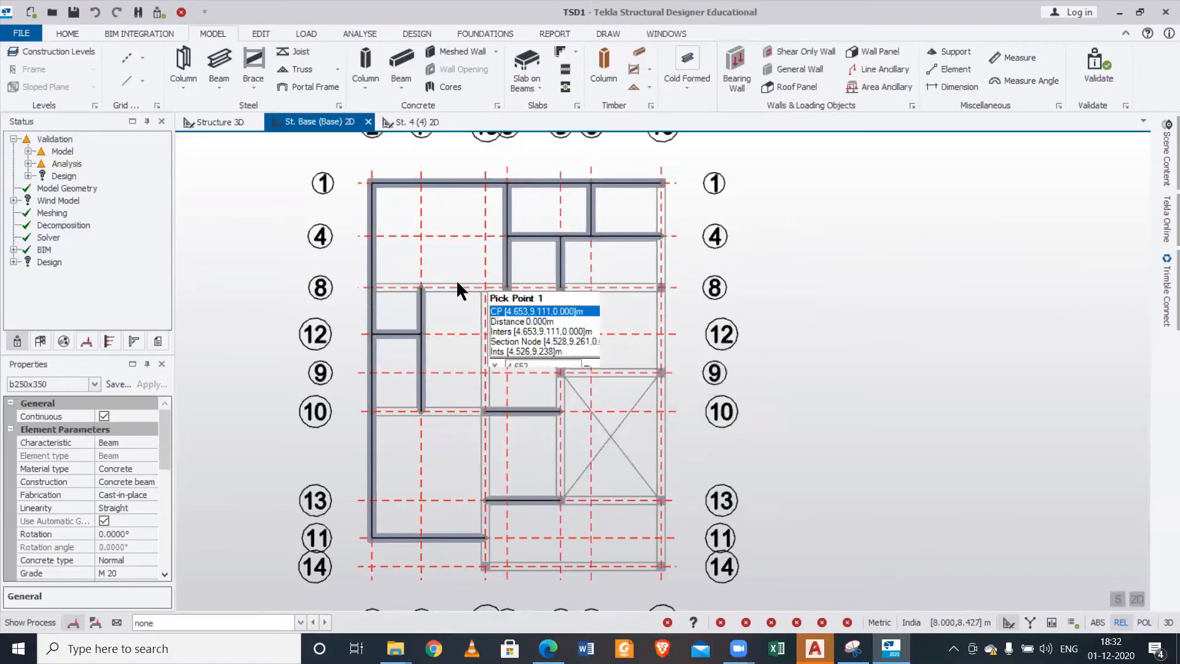
drag(301, 263, 584, 316)
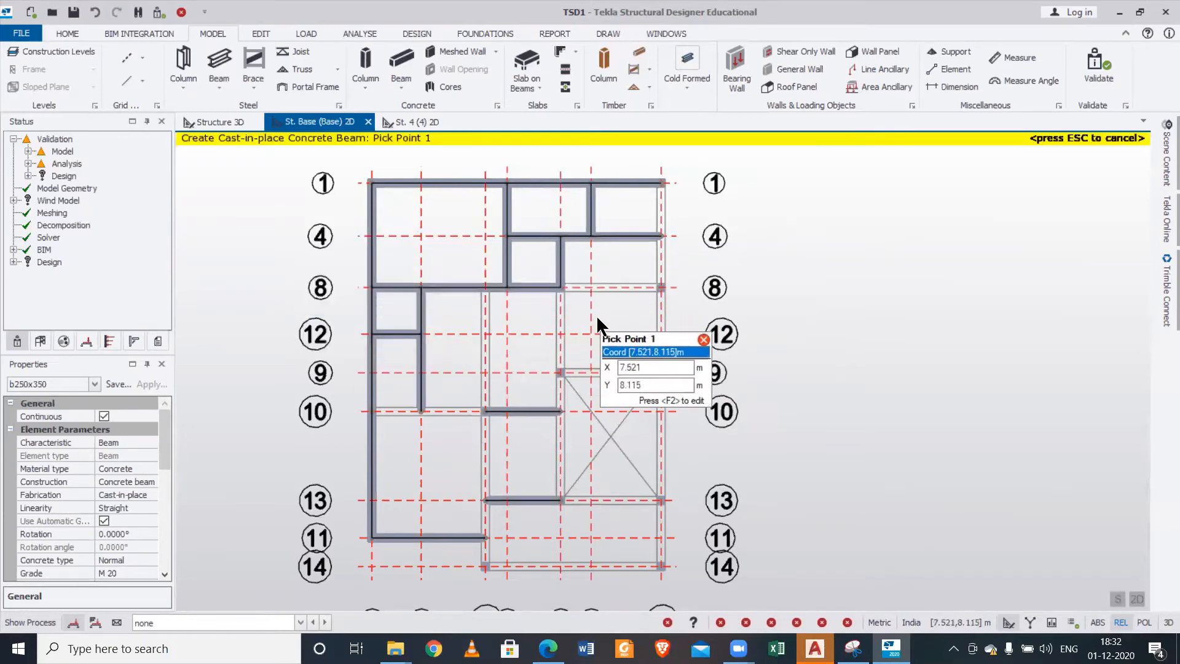
- Place 250x350 beams on grid line 10 between 2 and 15, grid line 15 between 10 and 14, and grid line 14 between 15 and 16
middle_drag(556, 364, 536, 310)
drag(334, 337, 499, 365)
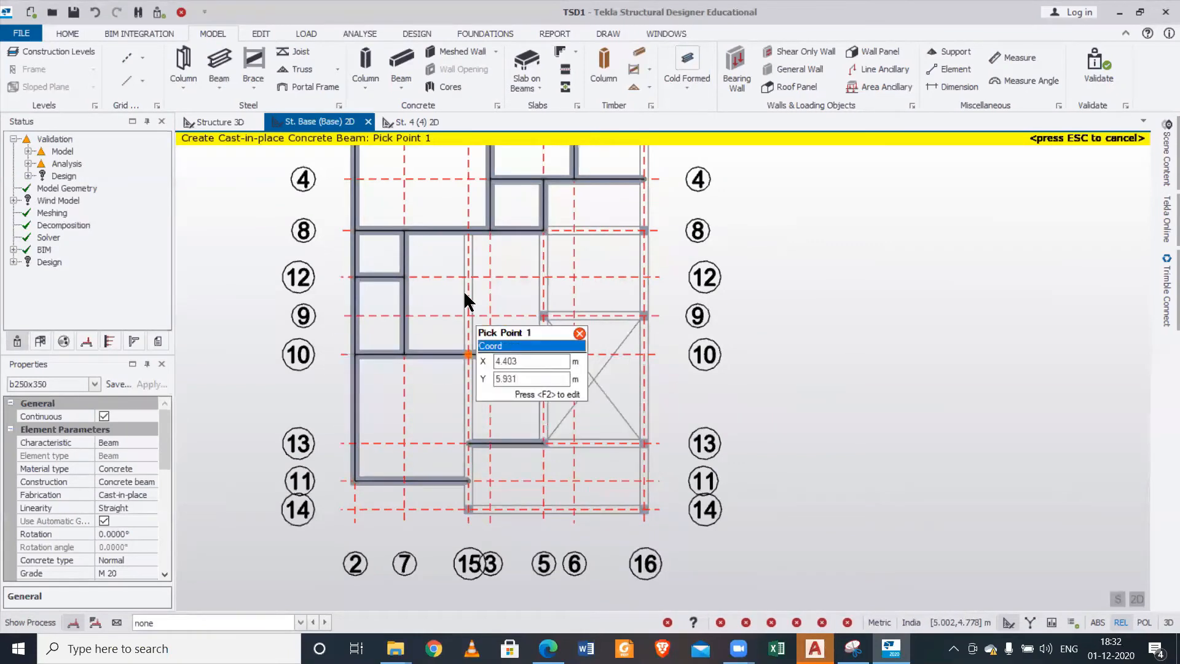
drag(450, 204, 487, 525)
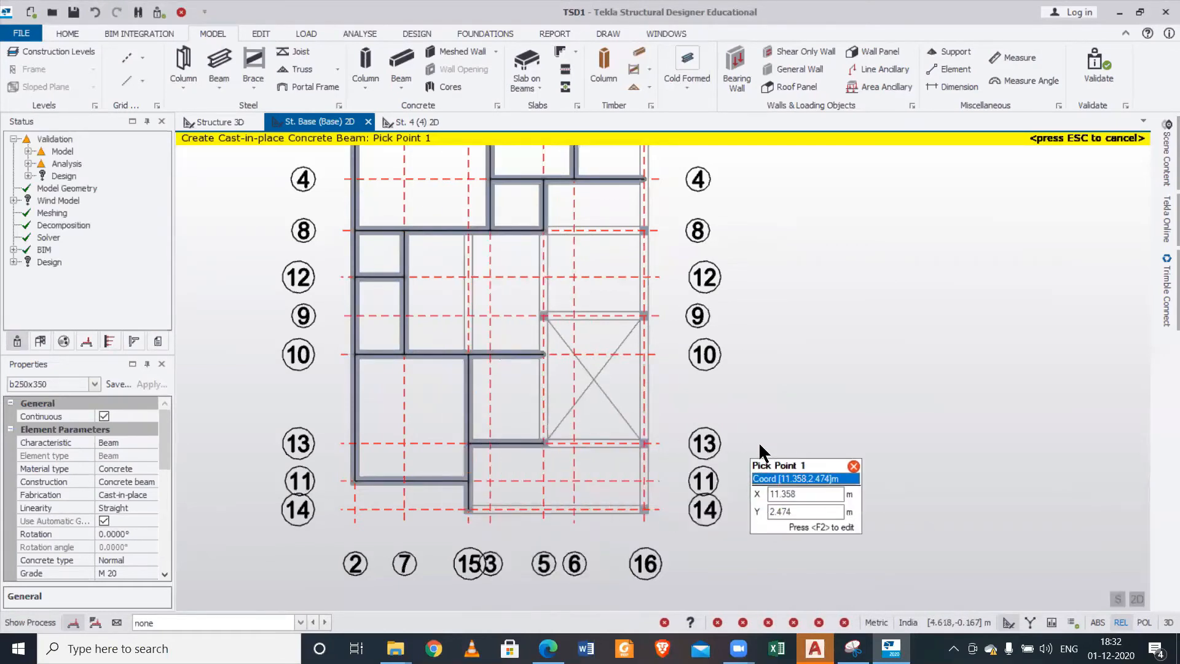
middle_drag(767, 437, 730, 413)
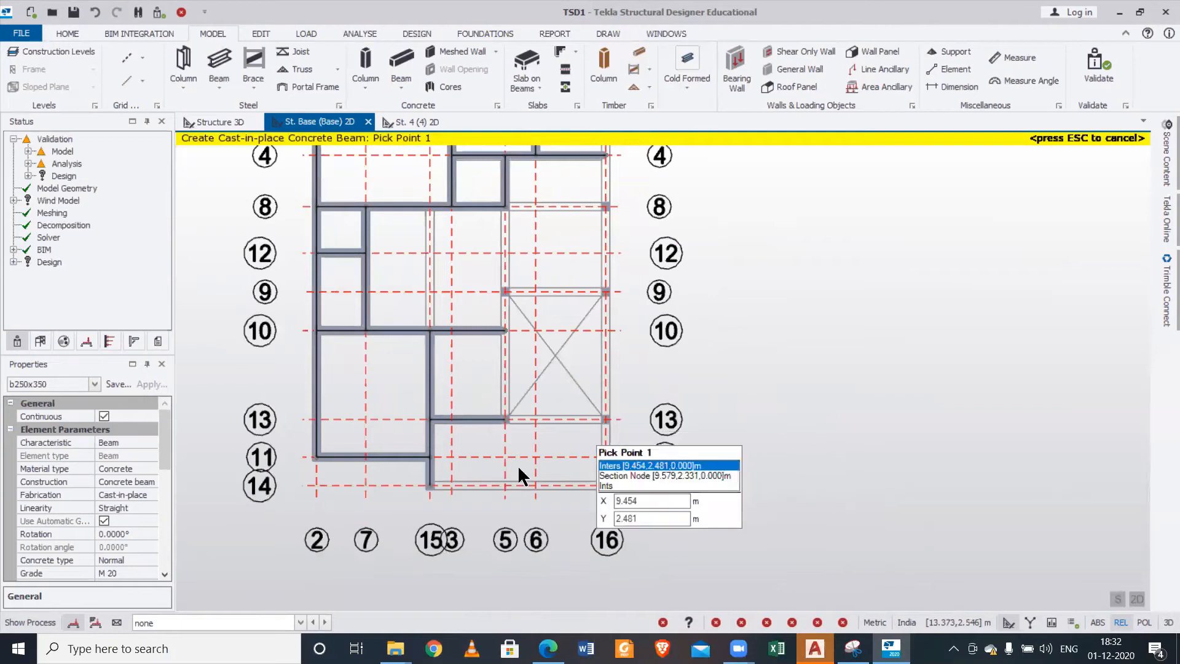
drag(404, 469, 636, 504)
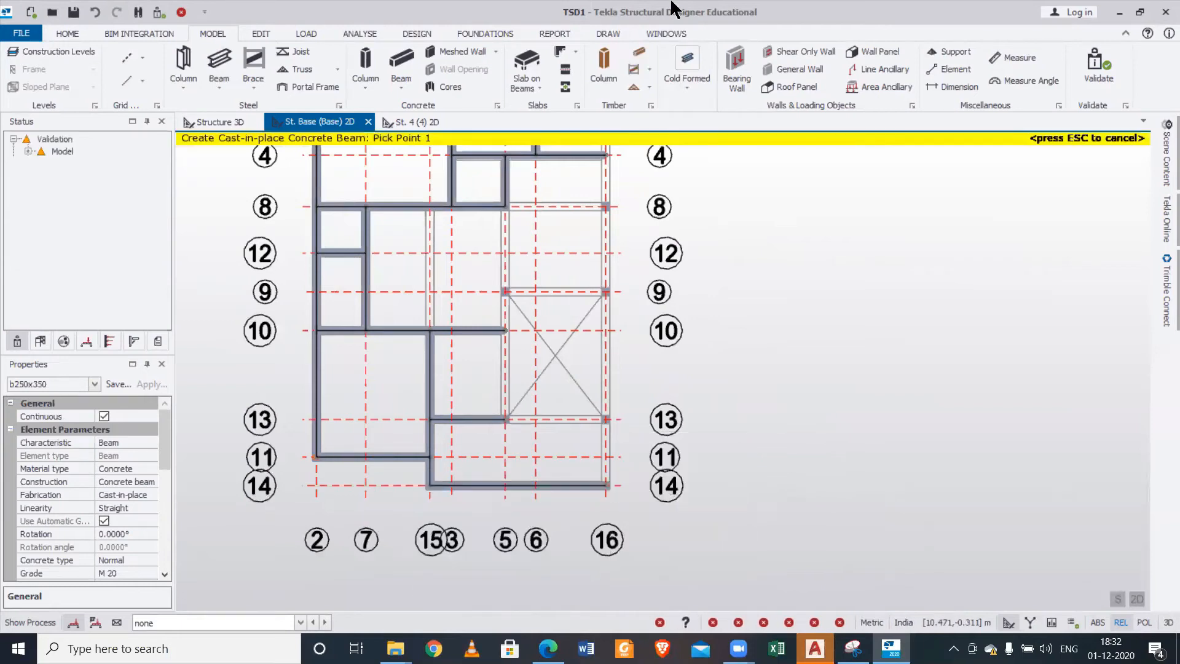
- Validate the model again and check which general warning applies to the members
click(158, 11)
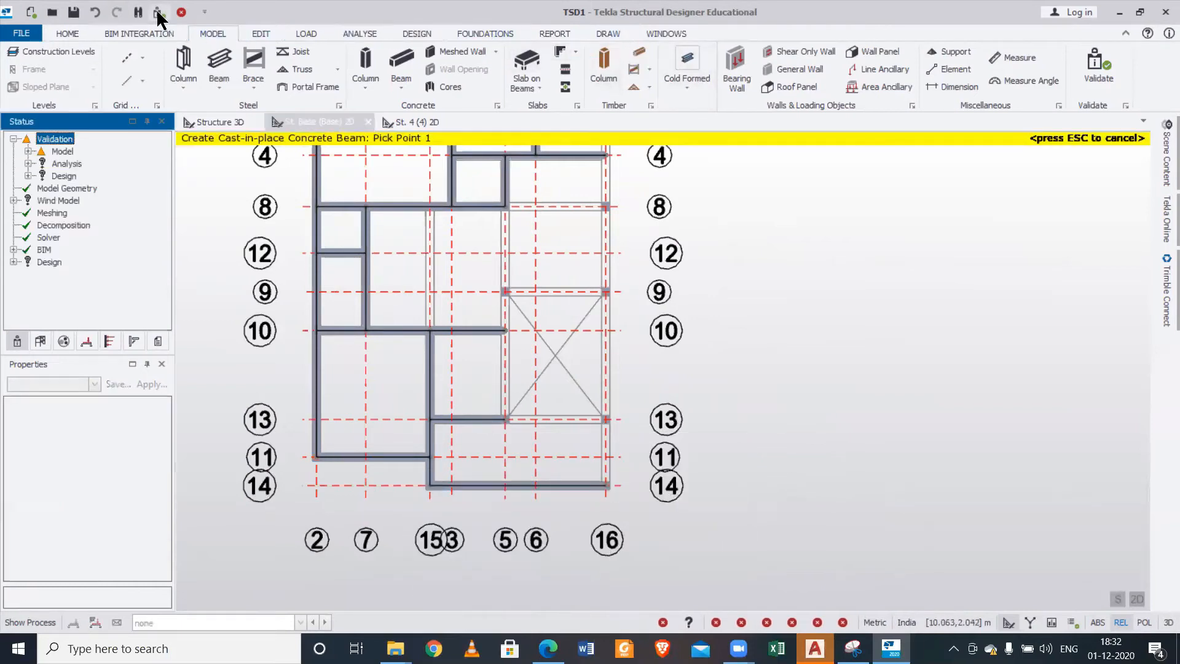
click(28, 152)
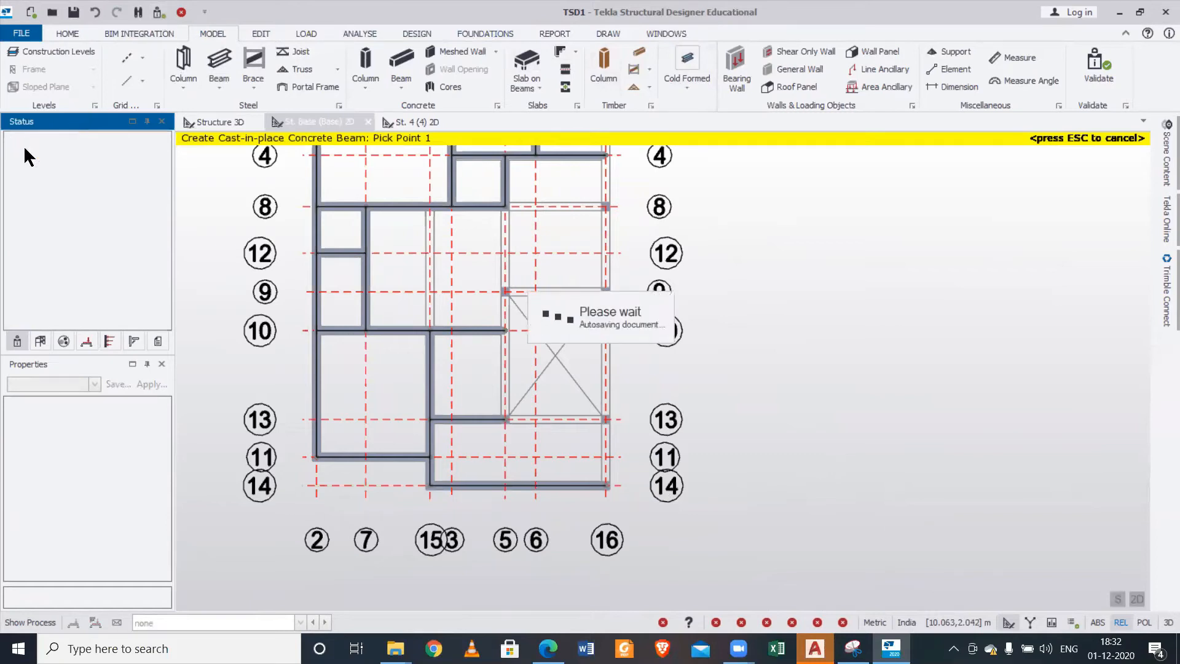
click(43, 163)
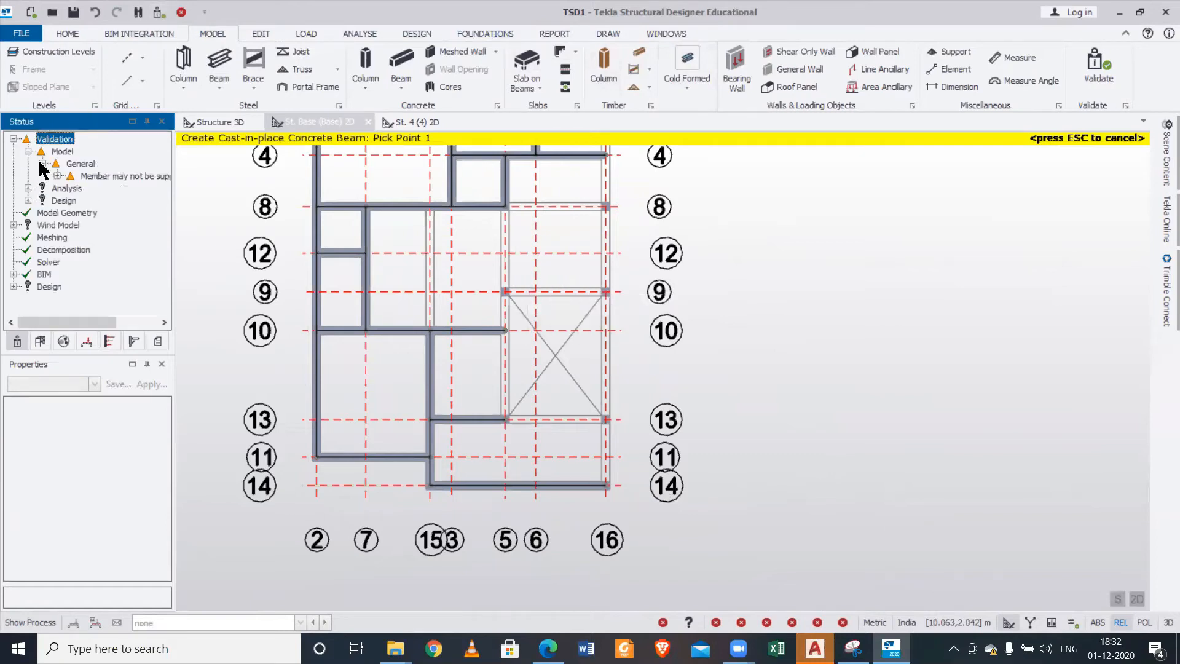
- Place 250x350 beams on grid line 16 between grid lines 1 and 14 and on grid line 13 between grid lines 5 and 16
scroll(640, 398, down, 1)
middle_drag(631, 280, 632, 315)
drag(601, 183, 671, 547)
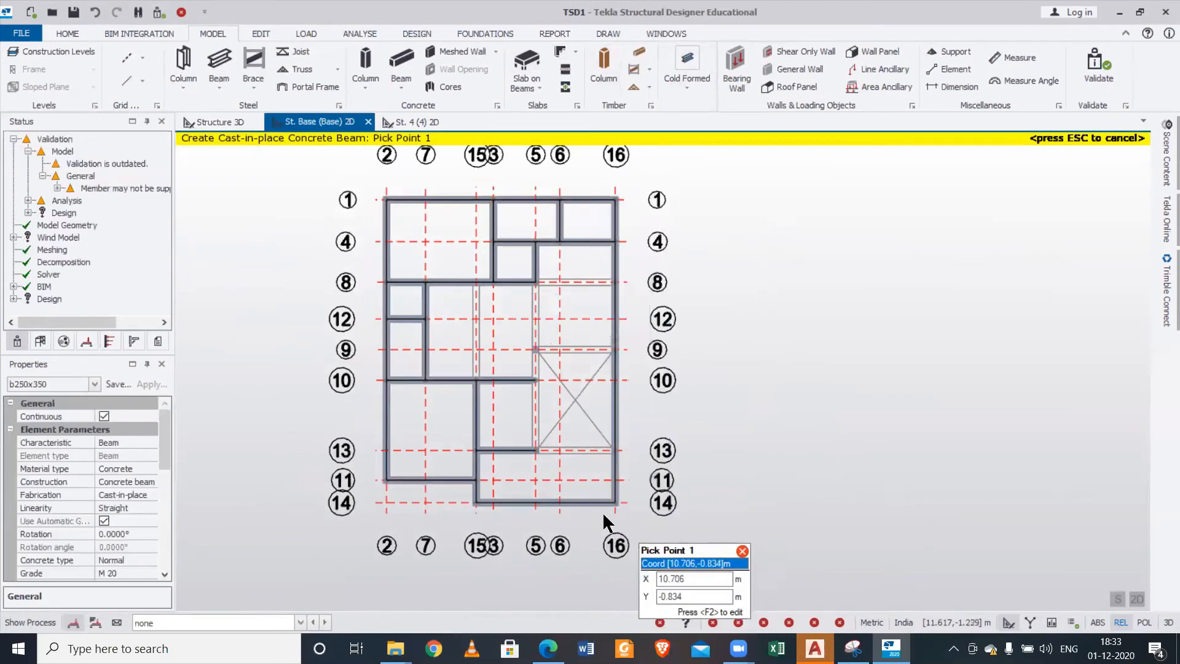
scroll(554, 455, up, 3)
drag(501, 420, 672, 453)
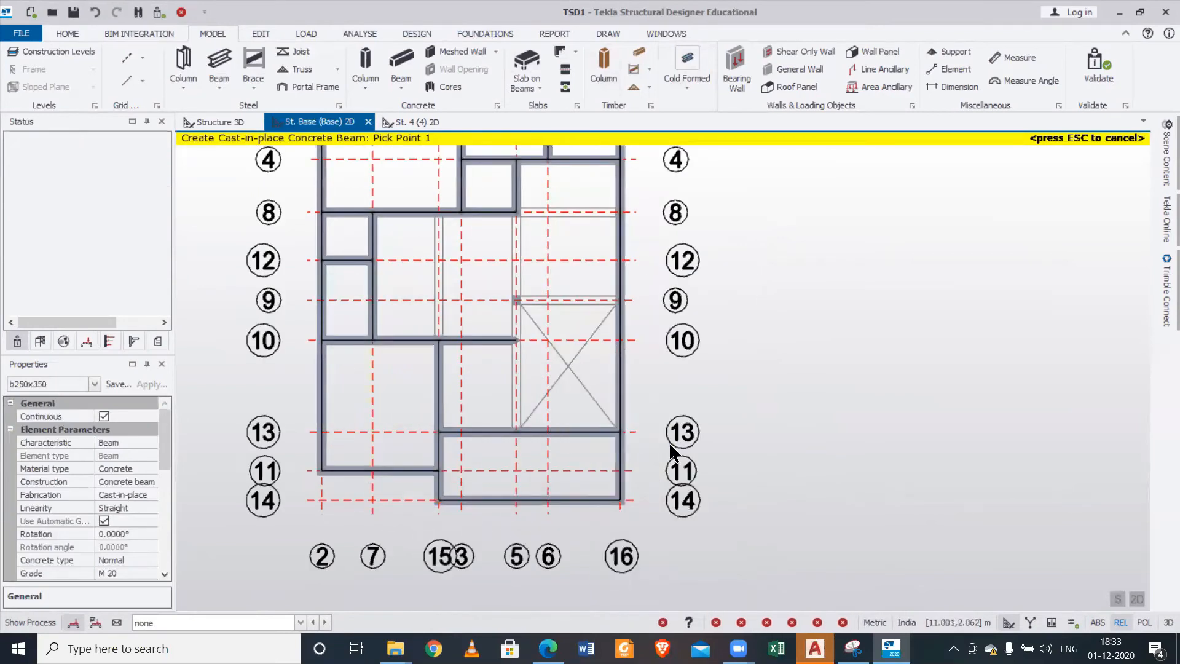
- Place 250x350 beams on grid line 5 between grid lines 8 and 13 and on grid line 9 between grid lines 5 and 16
drag(495, 275, 554, 447)
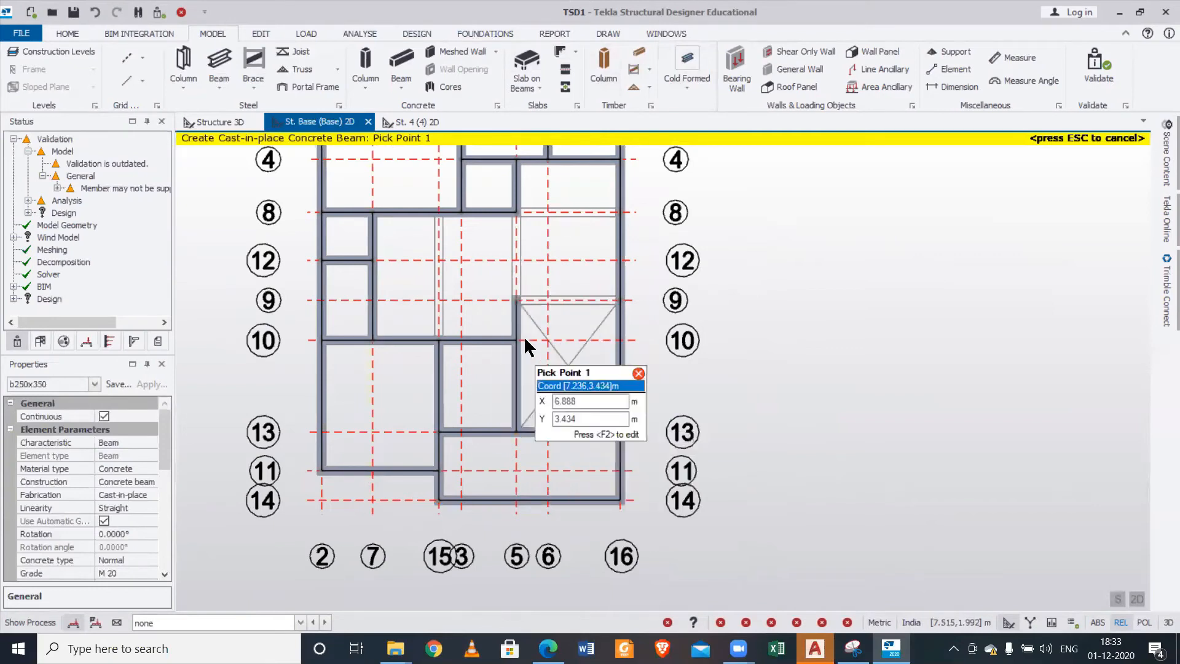
drag(495, 287, 657, 326)
drag(482, 179, 545, 314)
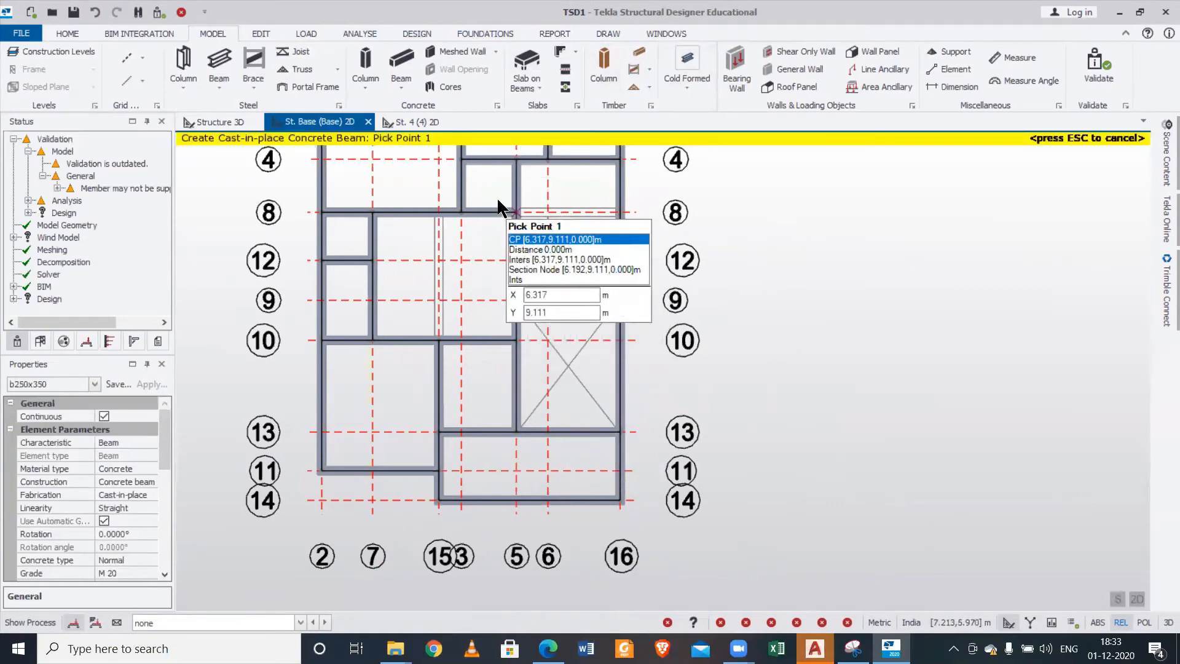
- Try placing a 250x350 beam on grid line 8 between grid lines 5 and 16, and leave the beam command
drag(500, 192, 649, 244)
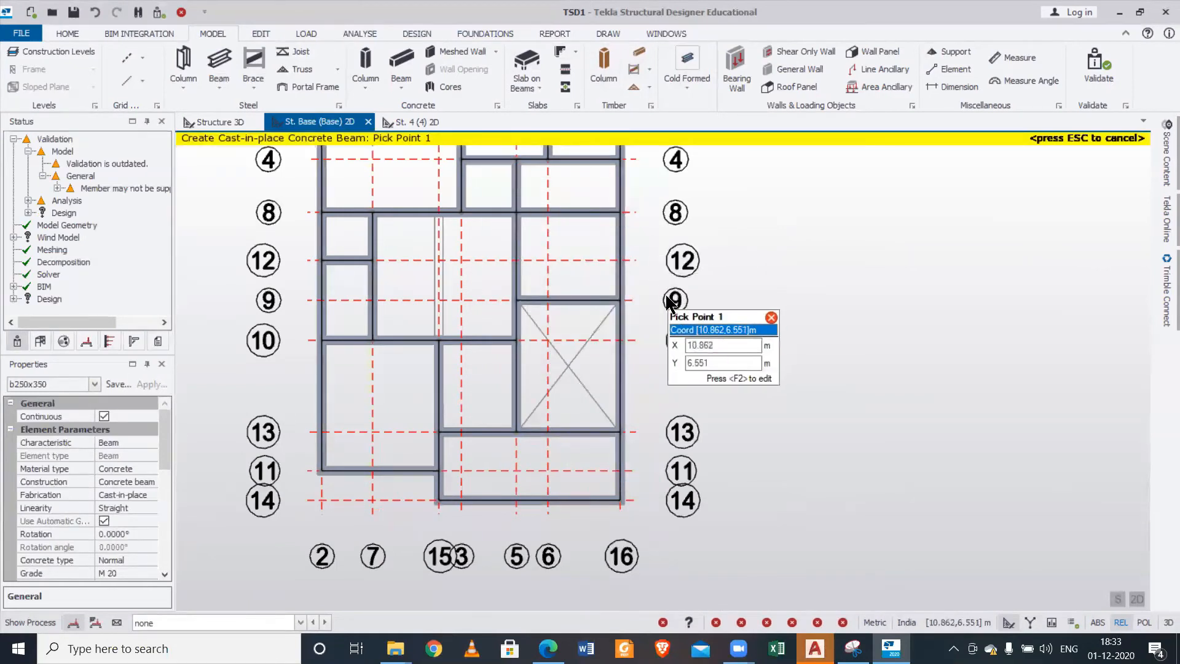
scroll(732, 259, down, 3)
scroll(709, 243, up, 3)
key(Escape)
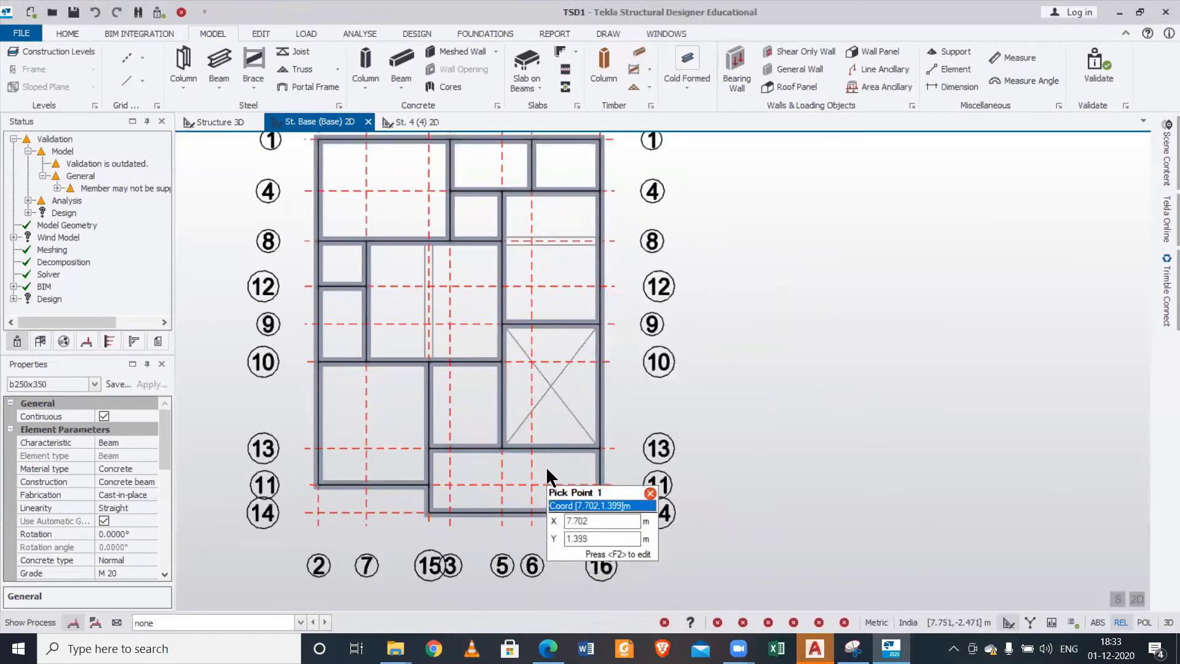
key(Escape)
- Delete the beam on grid line 13 between grid lines 5 and 16
click(566, 455)
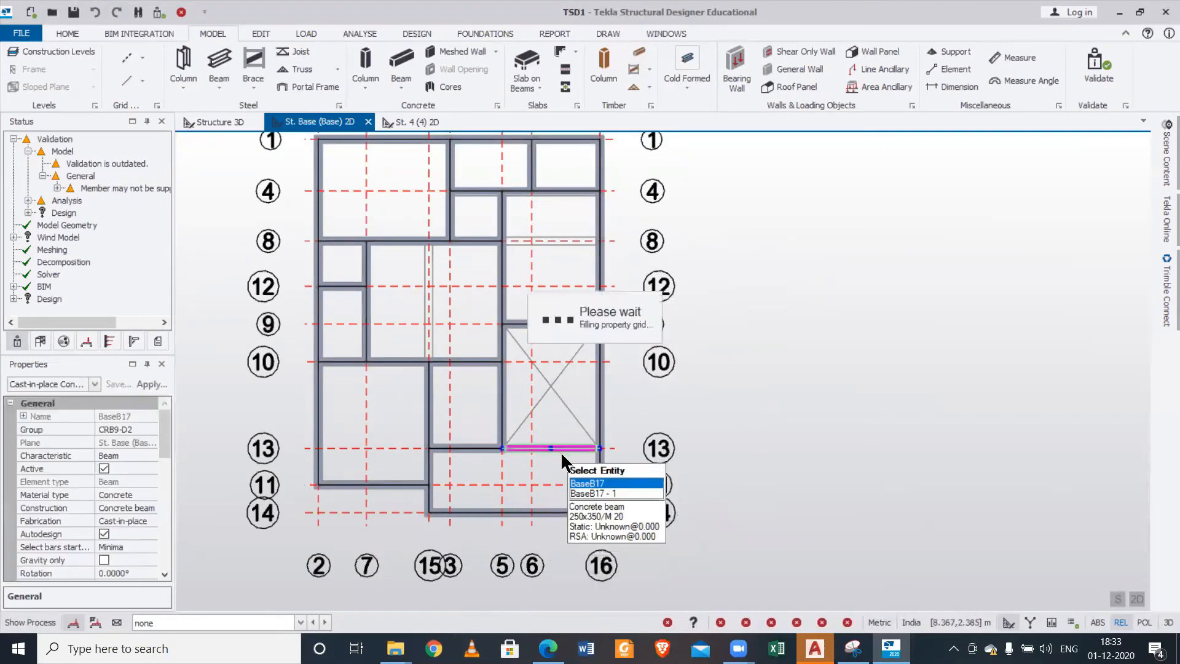
key(Escape)
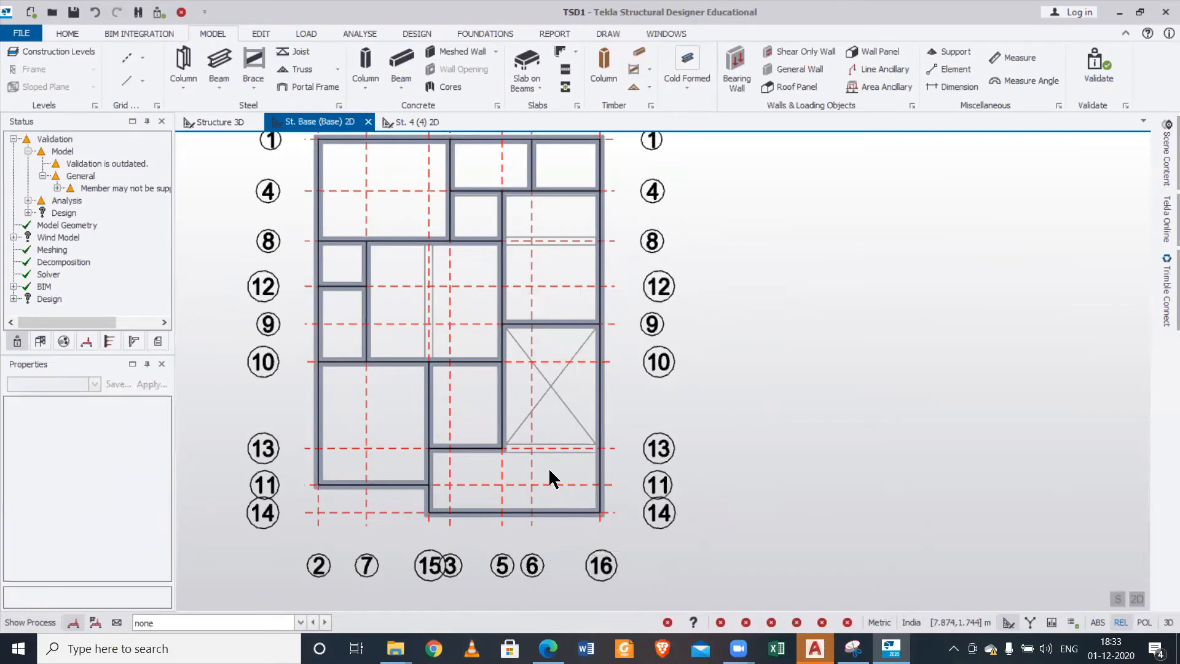
- Look over the whole base-level beam layout and validate the model
scroll(549, 467, down, 1)
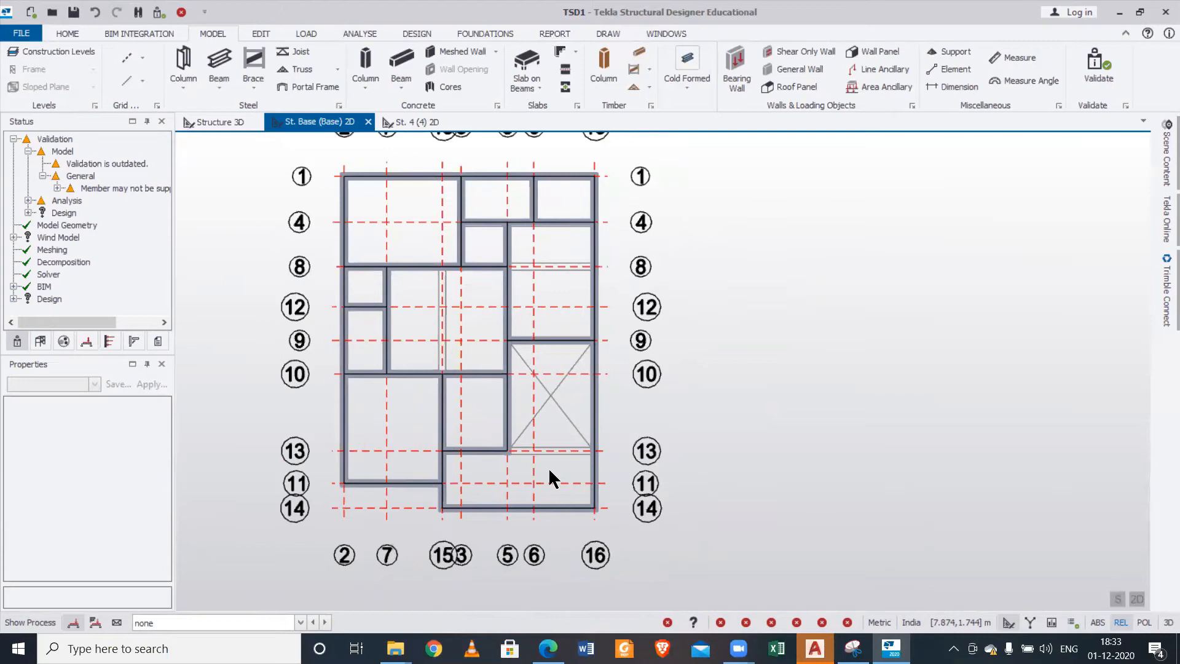
middle_drag(553, 456, 622, 477)
scroll(622, 477, down, 1)
scroll(622, 477, up, 1)
scroll(623, 477, down, 1)
scroll(622, 477, up, 1)
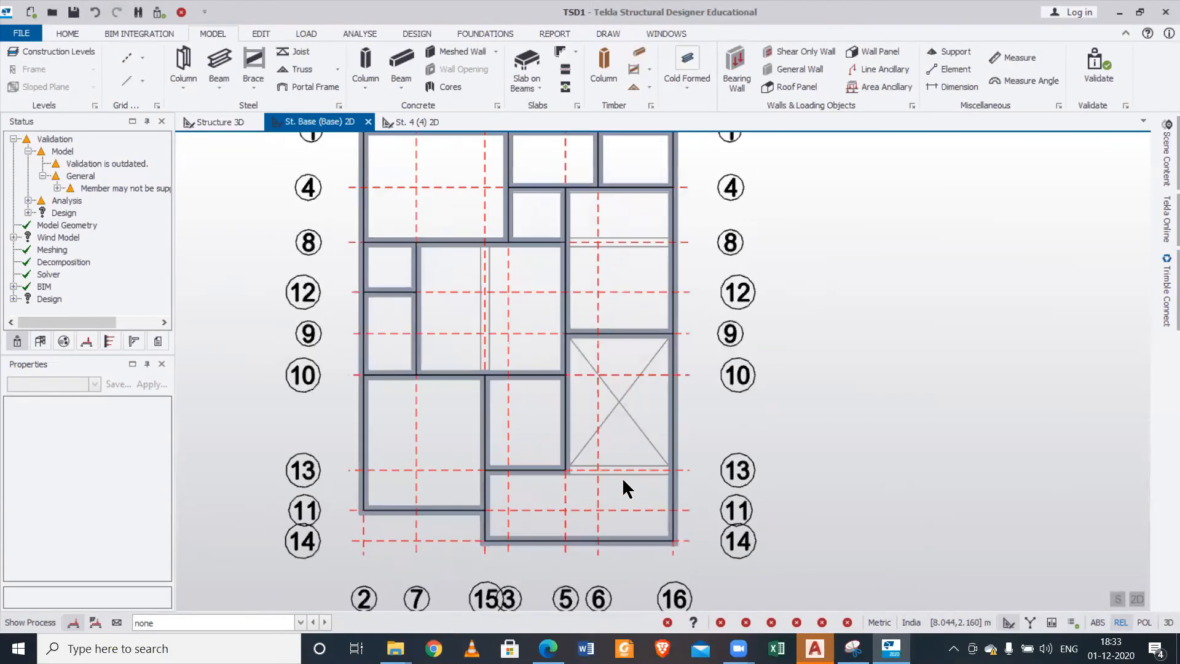
scroll(622, 477, down, 1)
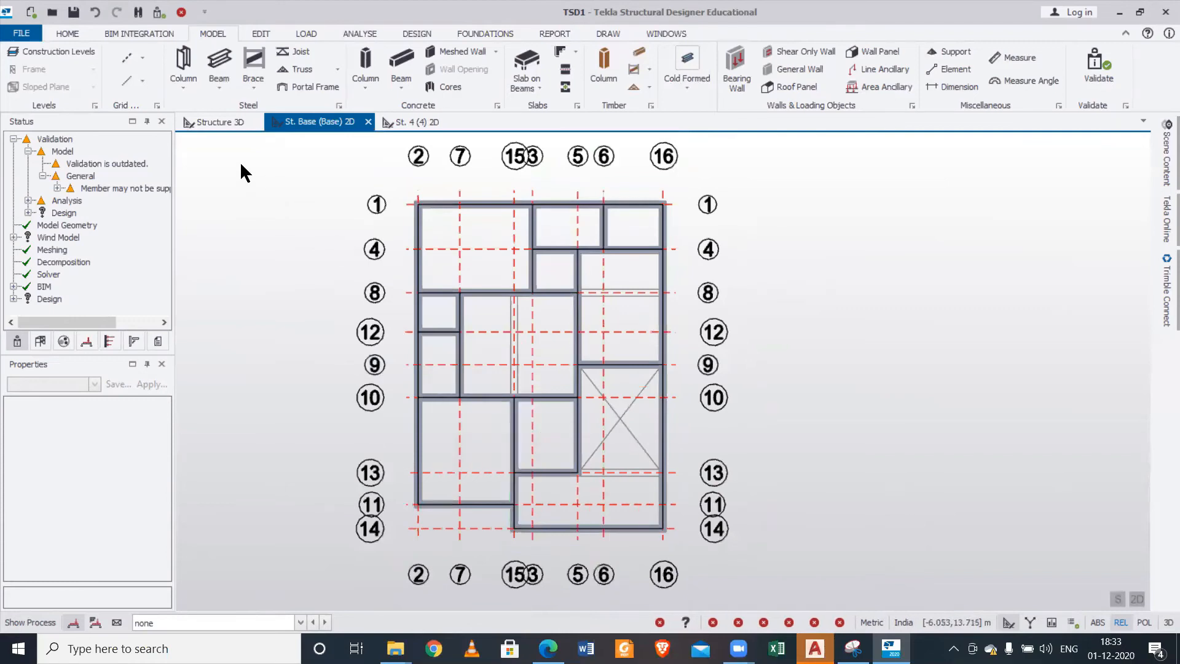
click(158, 12)
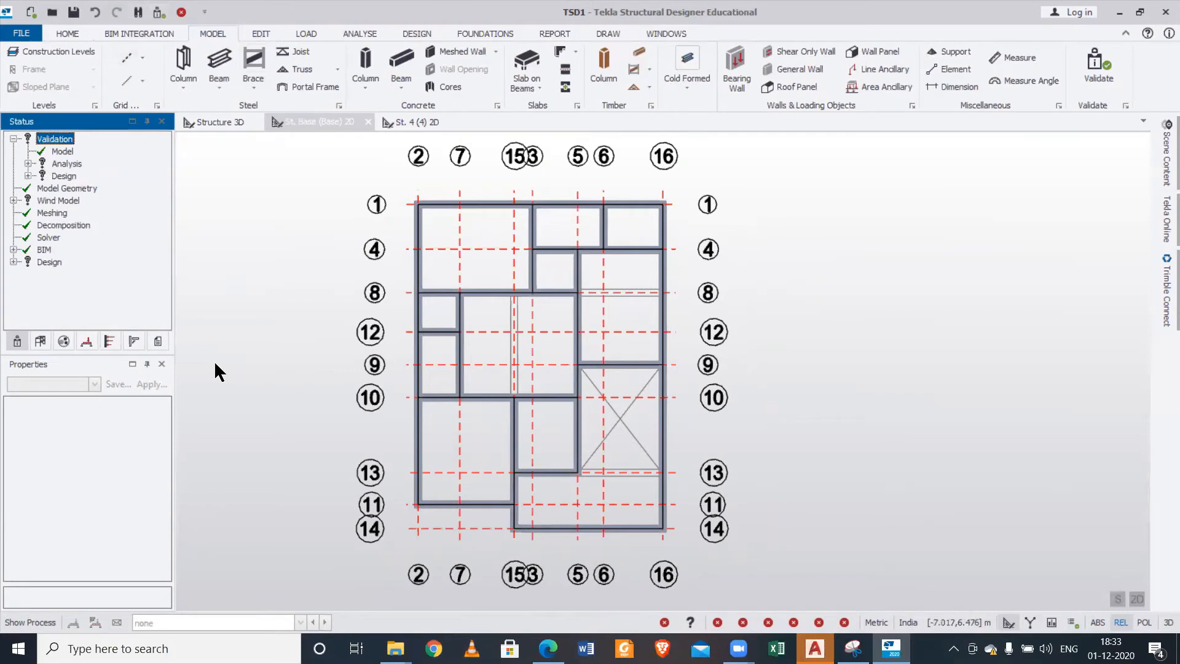
- Review the columns and base-level beams in the 3D structure view with the column selection cleared
click(227, 119)
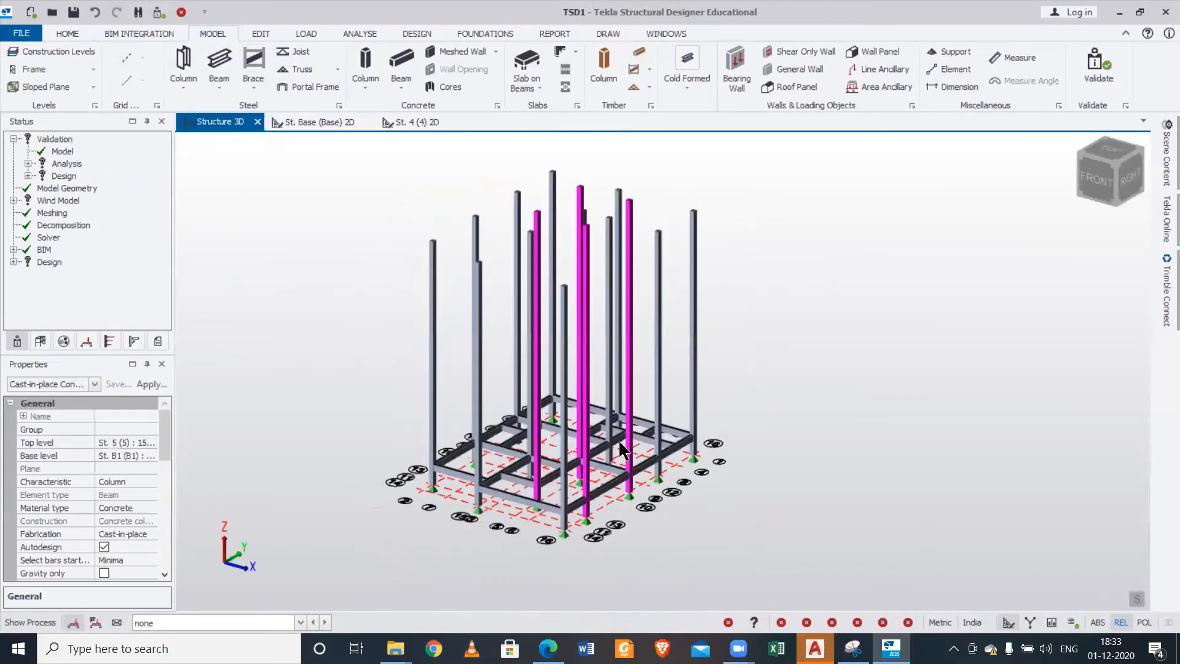
key(Escape)
right_drag(791, 546, 960, 549)
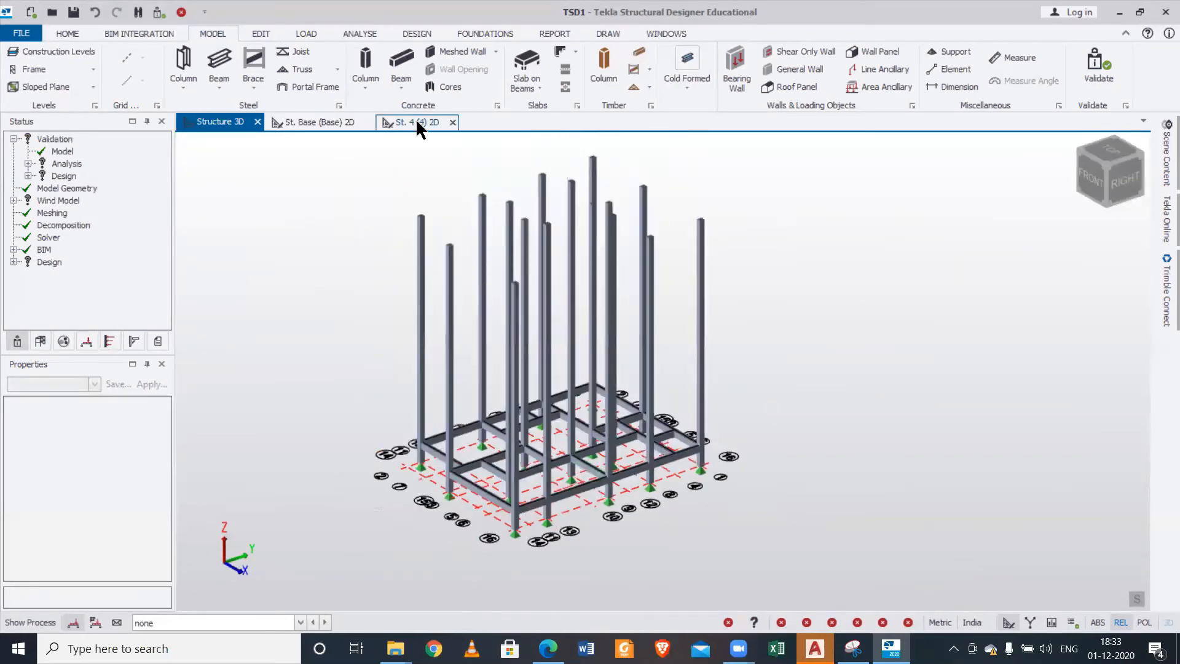
click(416, 120)
click(318, 122)
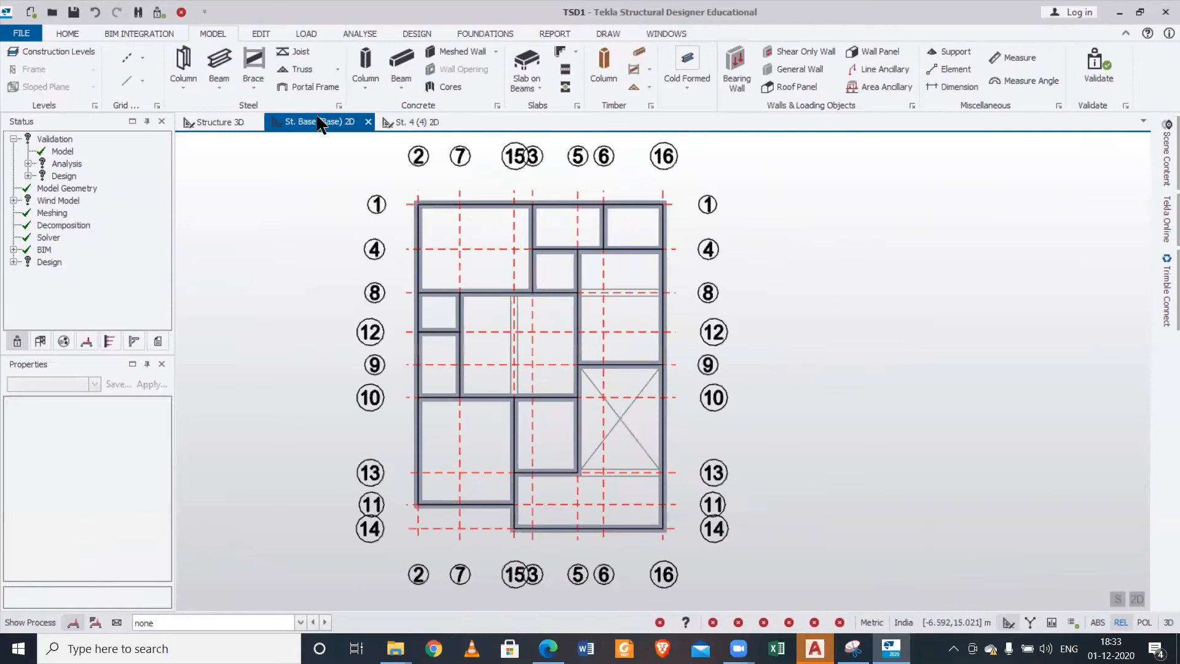
click(234, 122)
right_drag(745, 511, 775, 519)
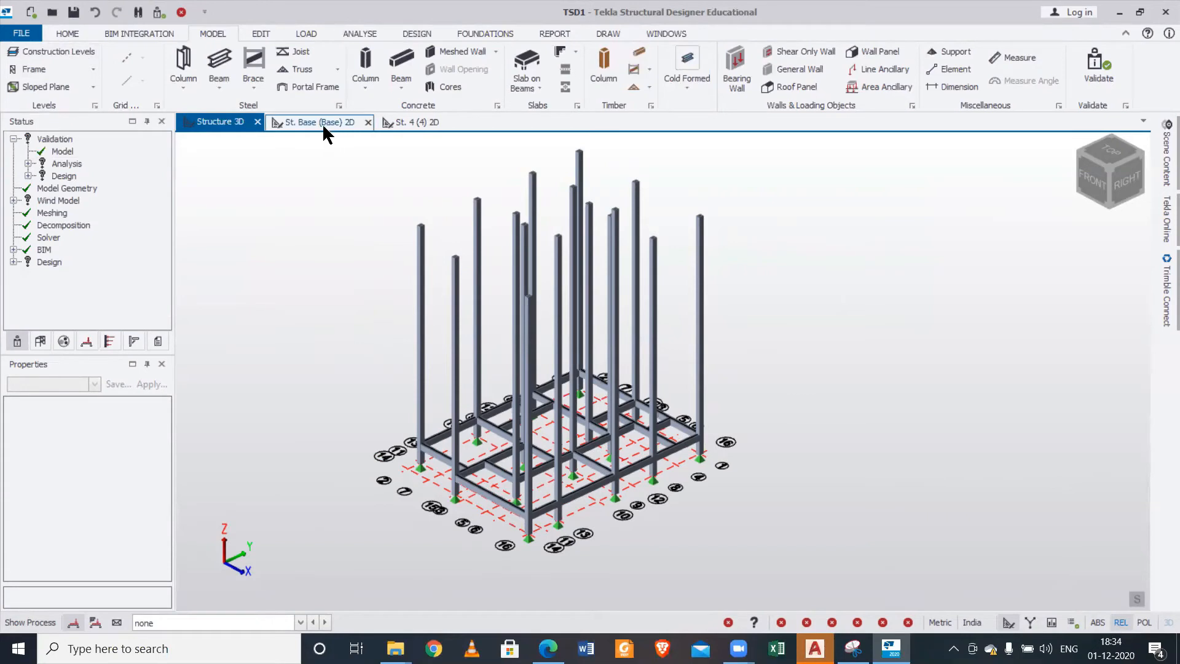
- Open the 2D plan of level St. 1 (1) from the structure's list of levels
click(37, 340)
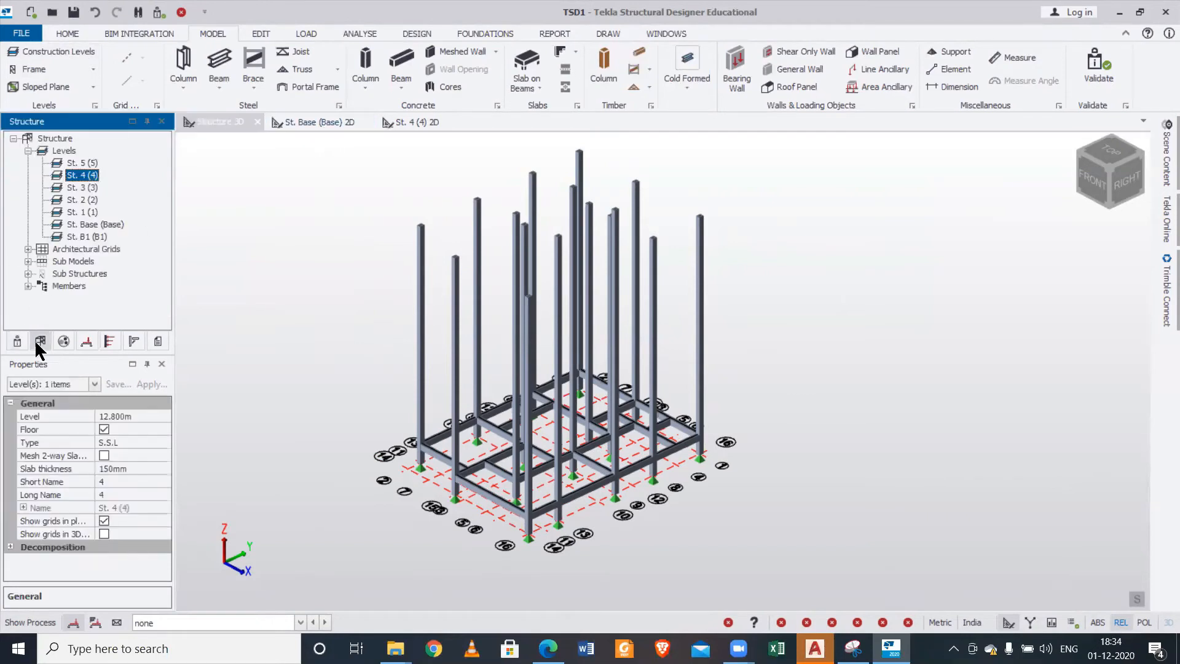
click(84, 212)
double_click(84, 212)
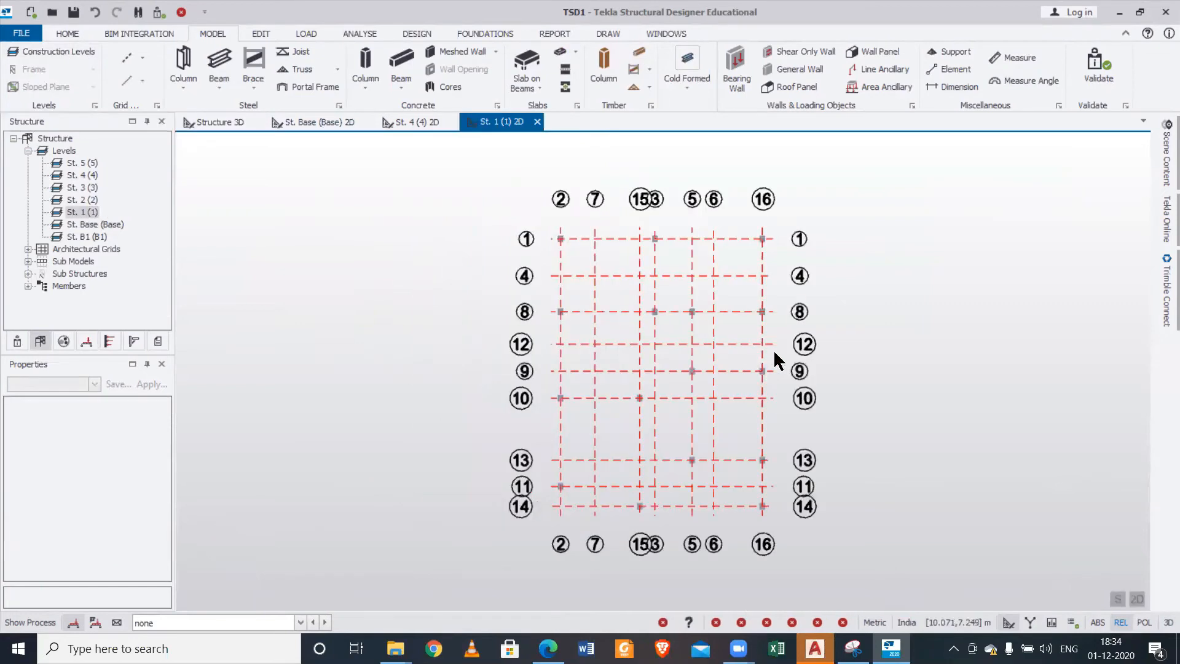
scroll(773, 349, up, 2)
middle_drag(713, 361, 628, 366)
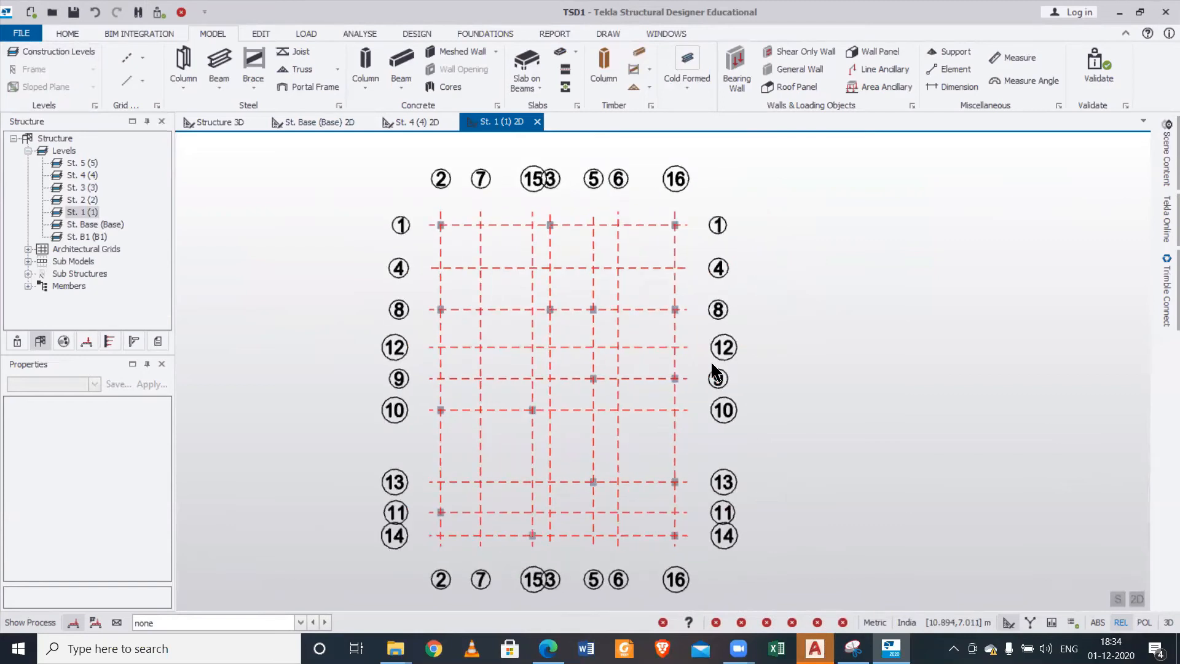
- Import the centre-line DXF drawing as a shadow in mm on level St. 1 with the Centre line layer excluded
click(140, 56)
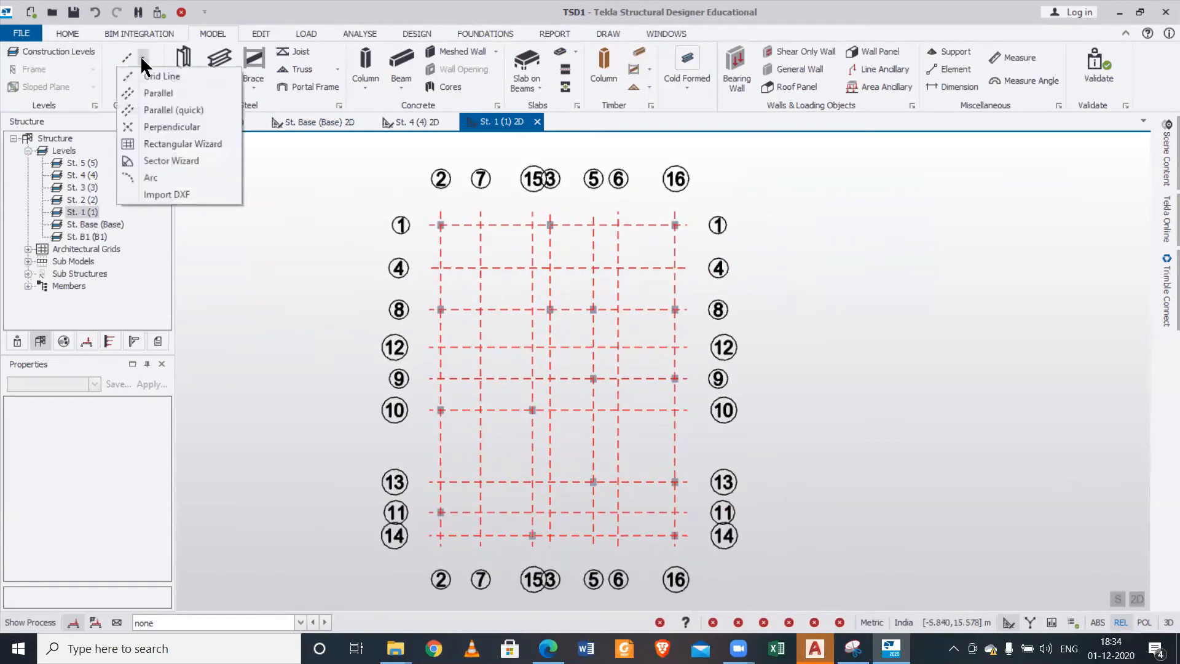
click(167, 190)
click(271, 205)
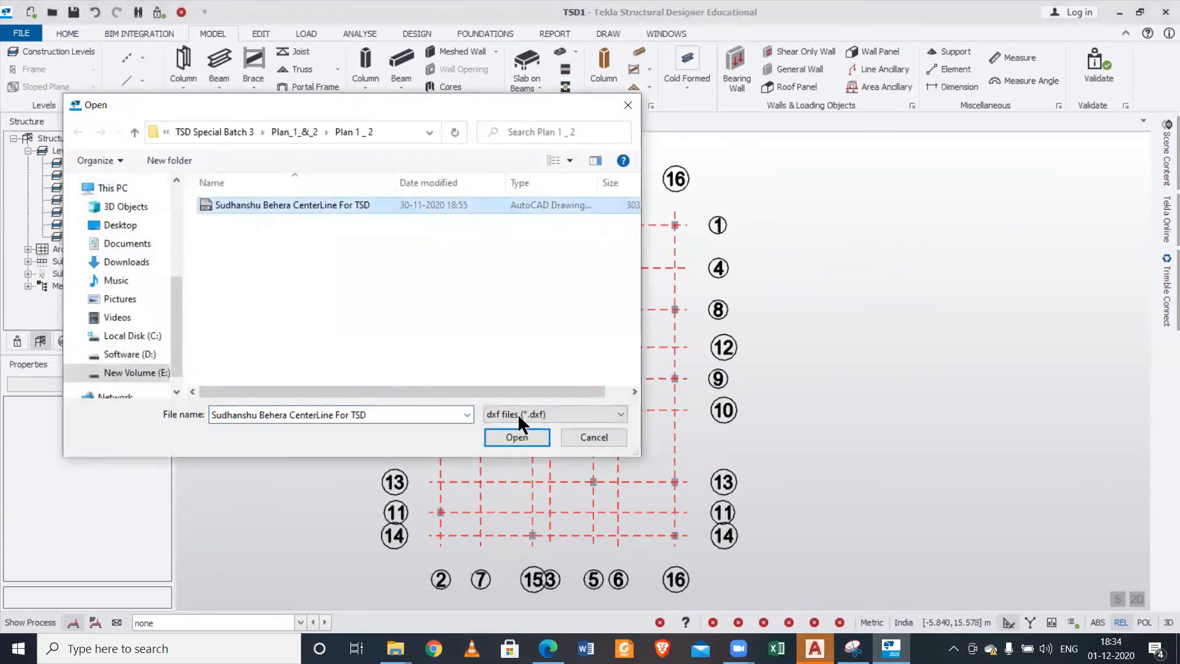
click(510, 437)
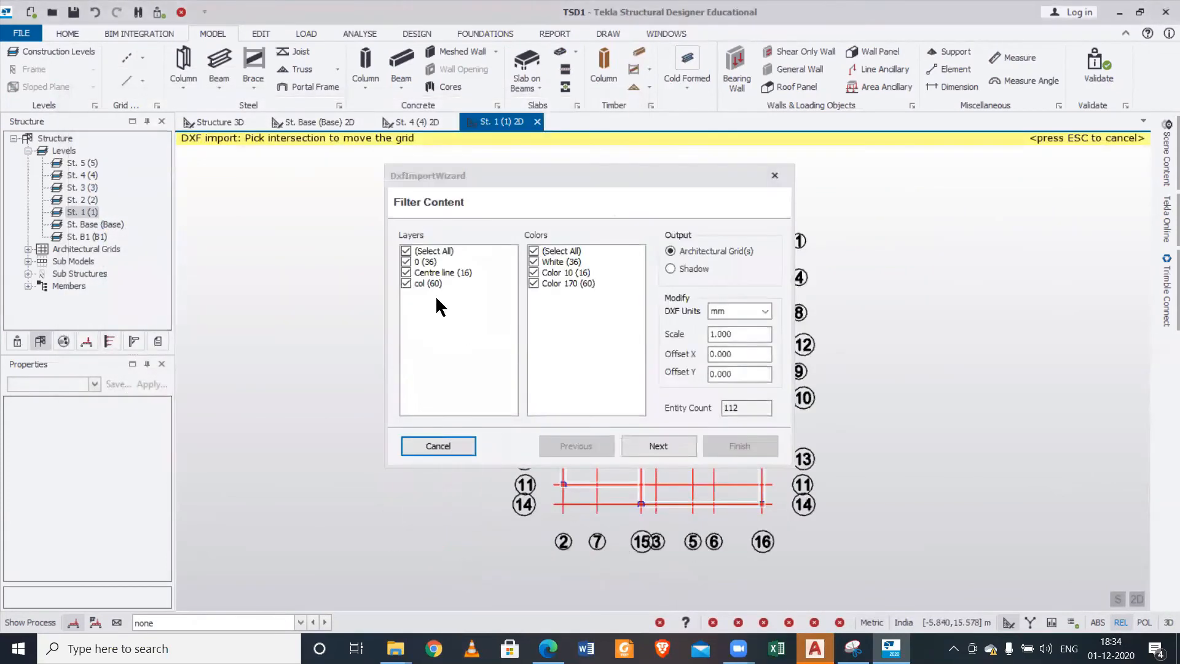
click(406, 271)
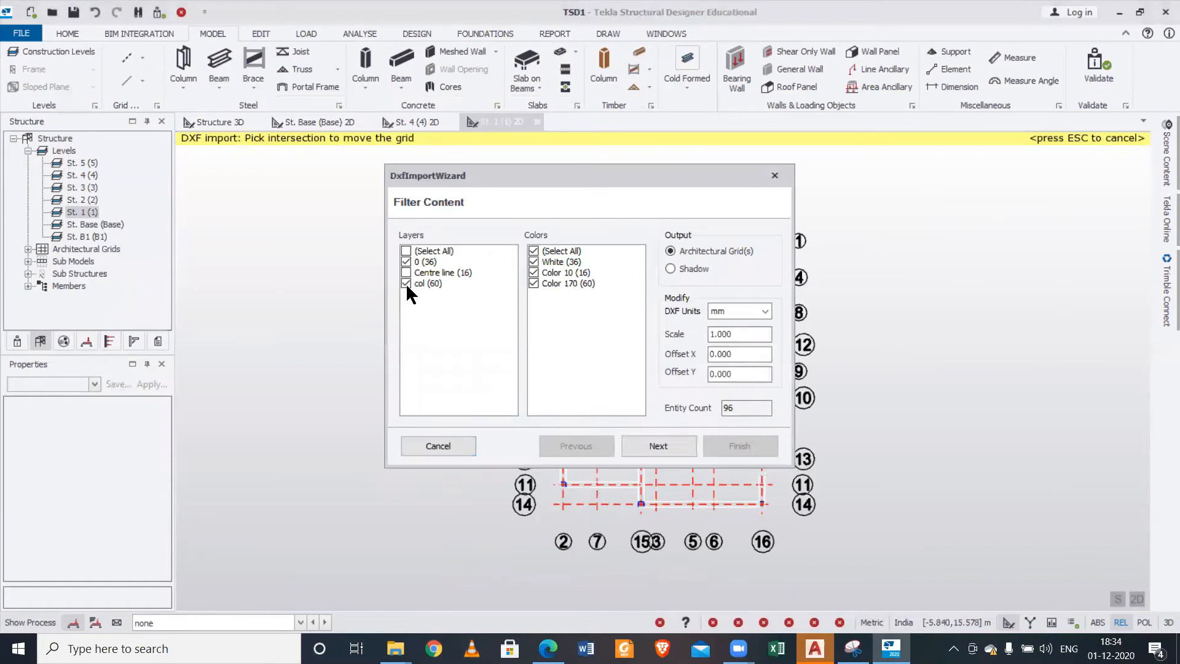
click(686, 268)
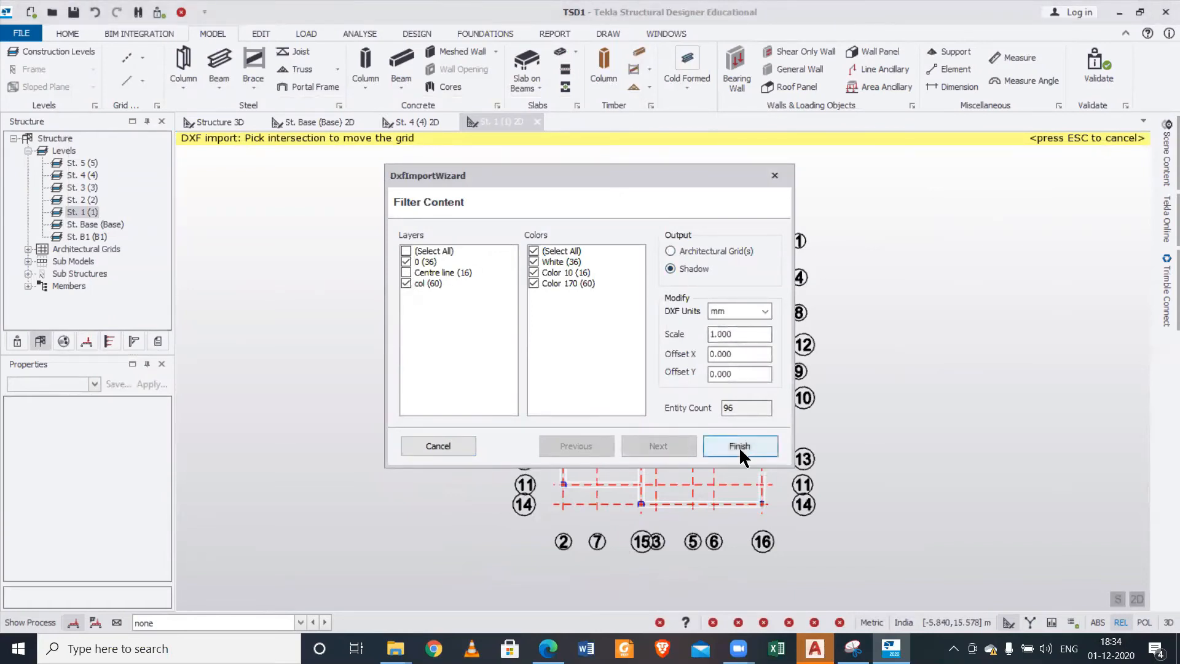
click(739, 446)
- Place cast-in-place concrete beams on grid line 12 between lines 2 and 7, and on grid line 7 between lines 8 and 10
mouse_move(712, 489)
scroll(712, 483, up, 2)
scroll(712, 483, down, 2)
middle_drag(692, 429, 597, 436)
click(397, 62)
scroll(460, 327, up, 1)
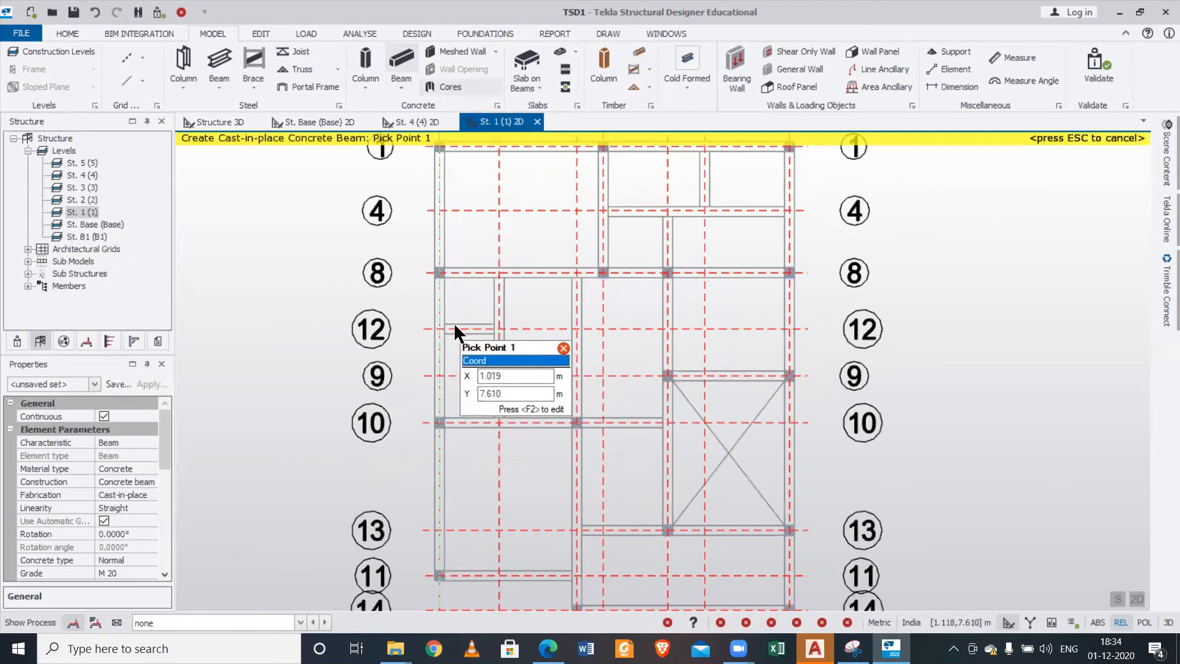
scroll(456, 327, up, 2)
click(428, 332)
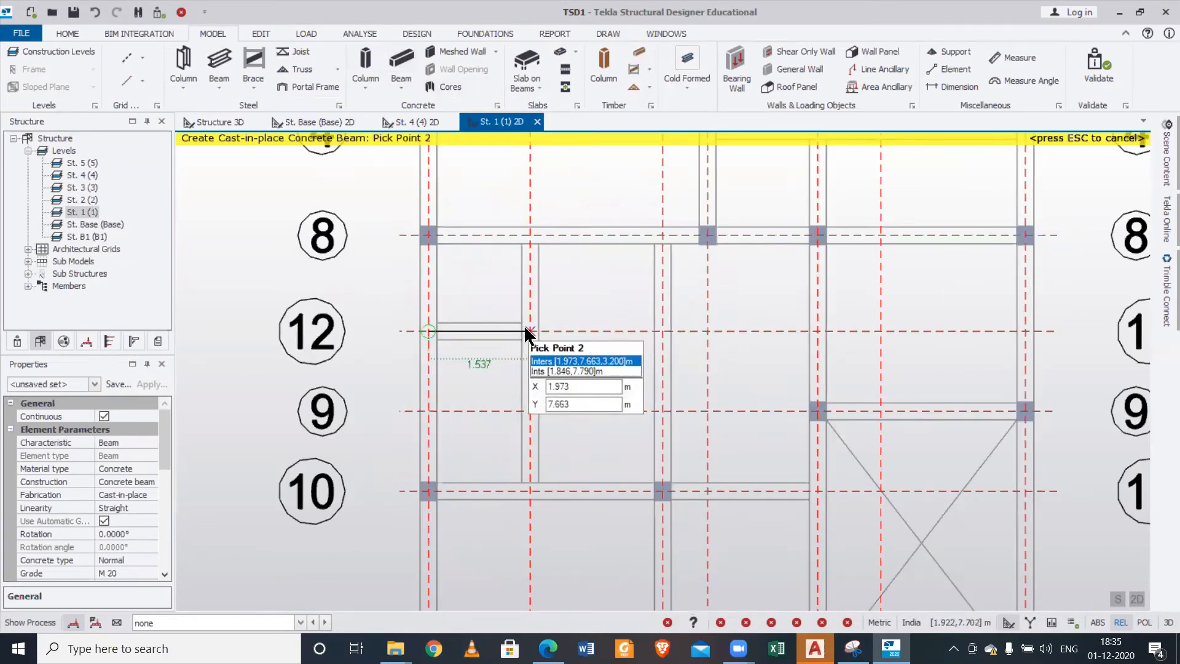
click(527, 330)
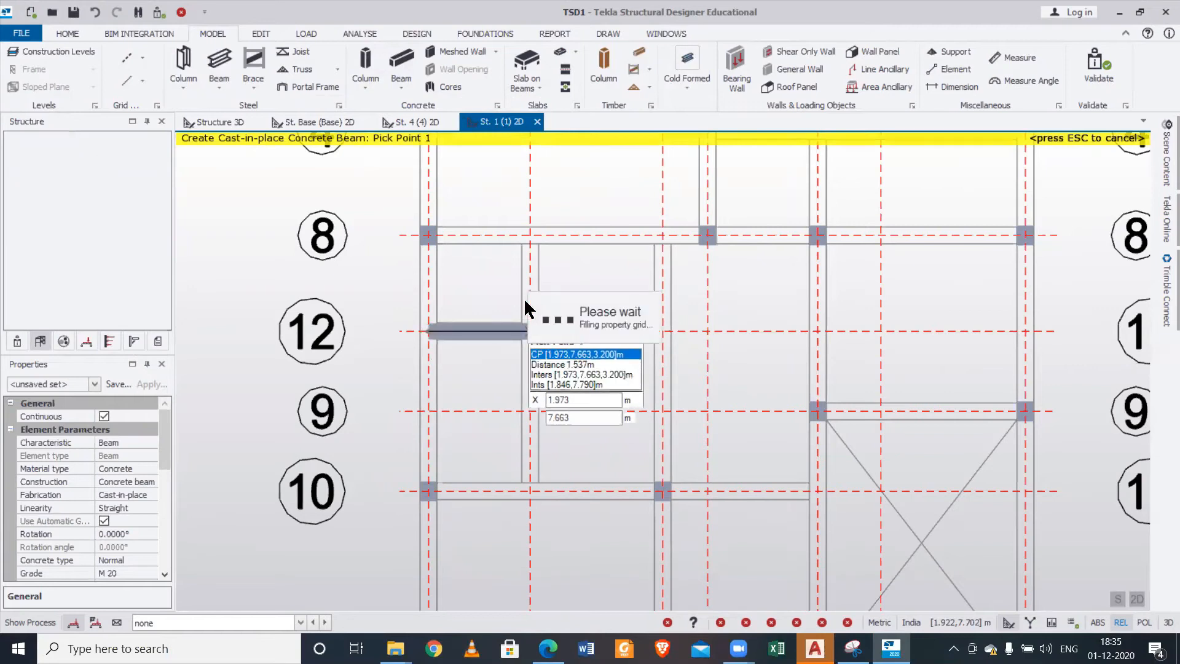
click(530, 235)
click(531, 486)
- Place a concrete beam on grid line 10 between grid lines 5 and 15
scroll(528, 477, down, 3)
middle_drag(565, 493, 526, 306)
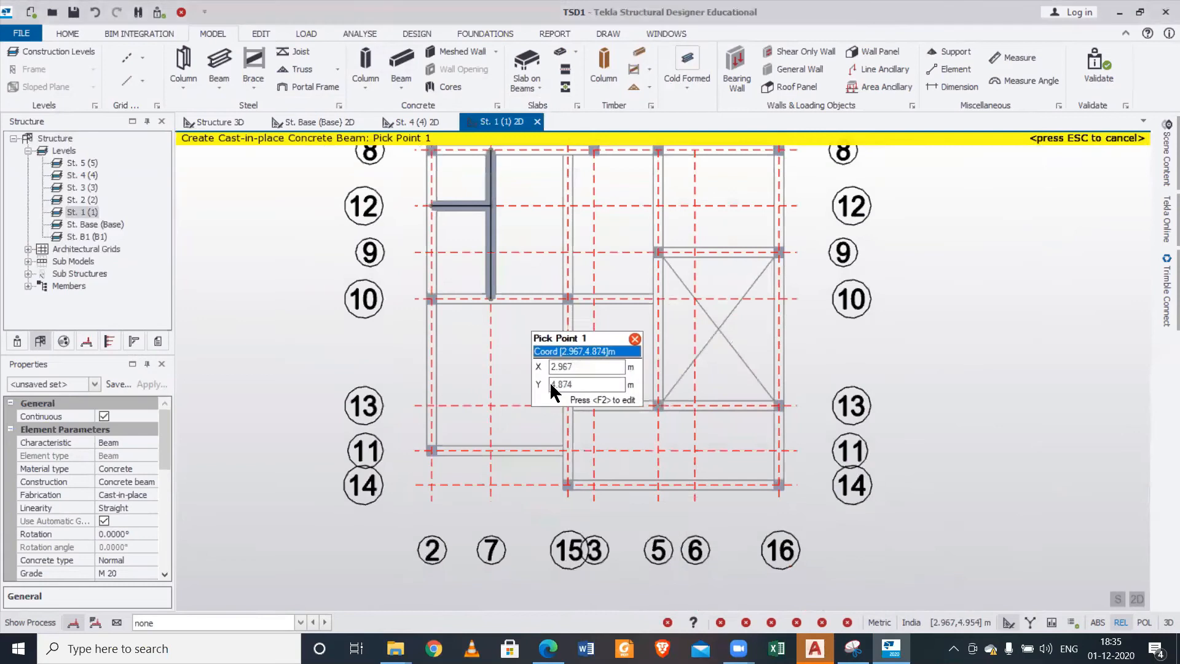
scroll(605, 448, up, 2)
middle_drag(710, 415, 691, 517)
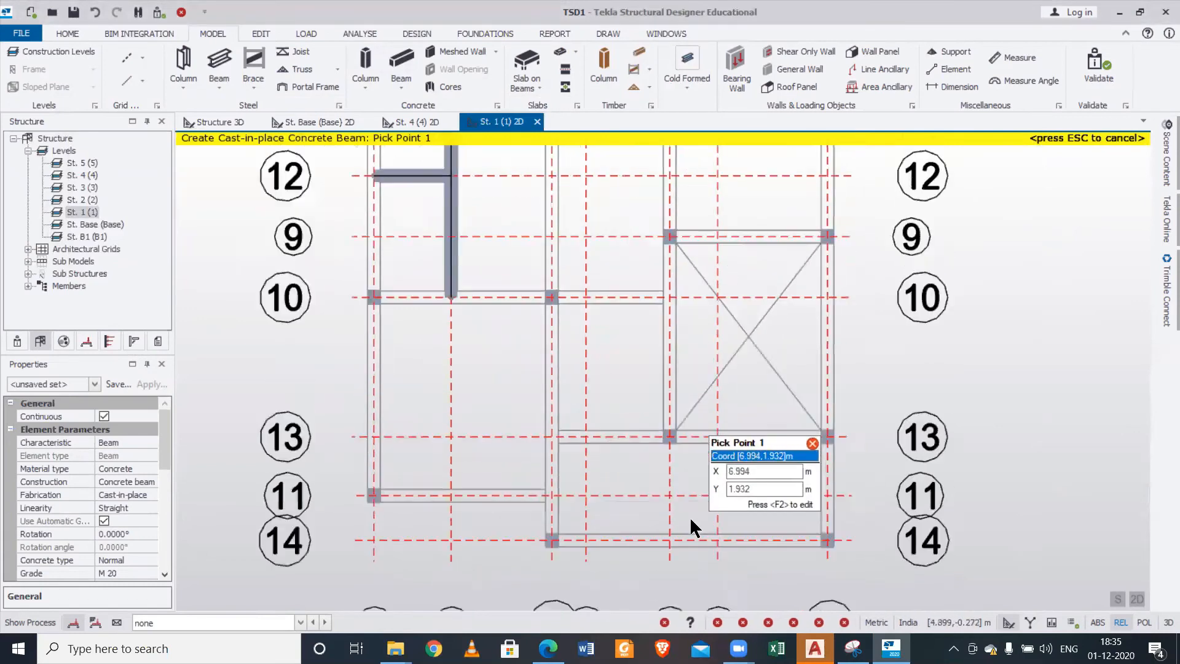
click(652, 352)
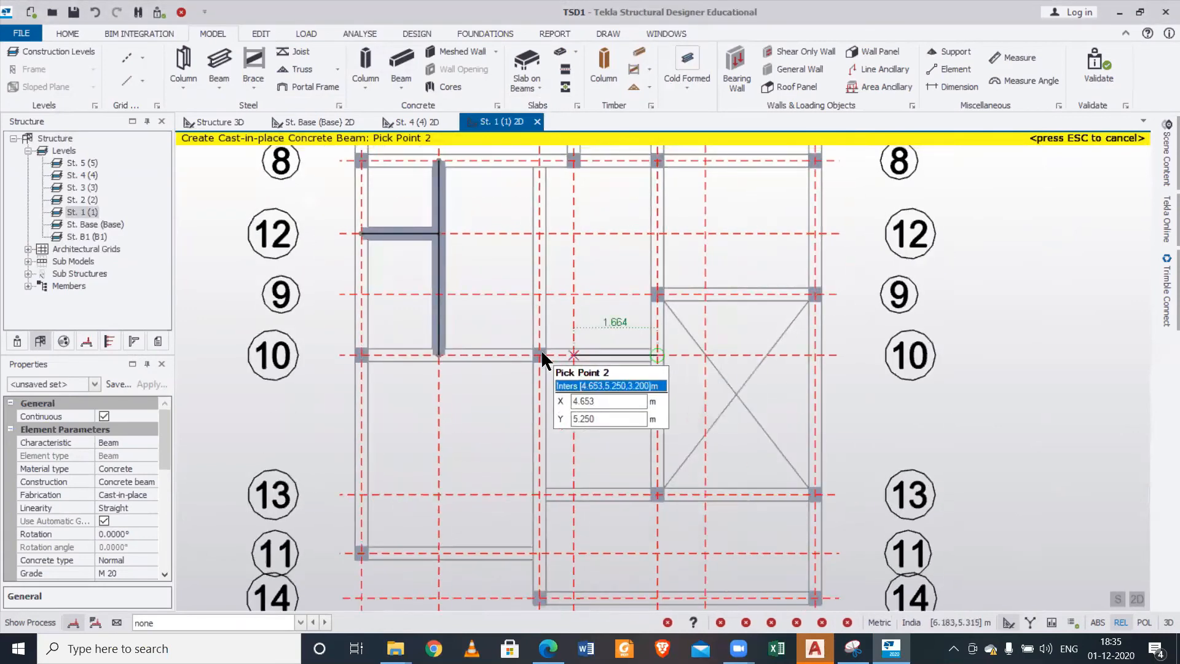
click(542, 355)
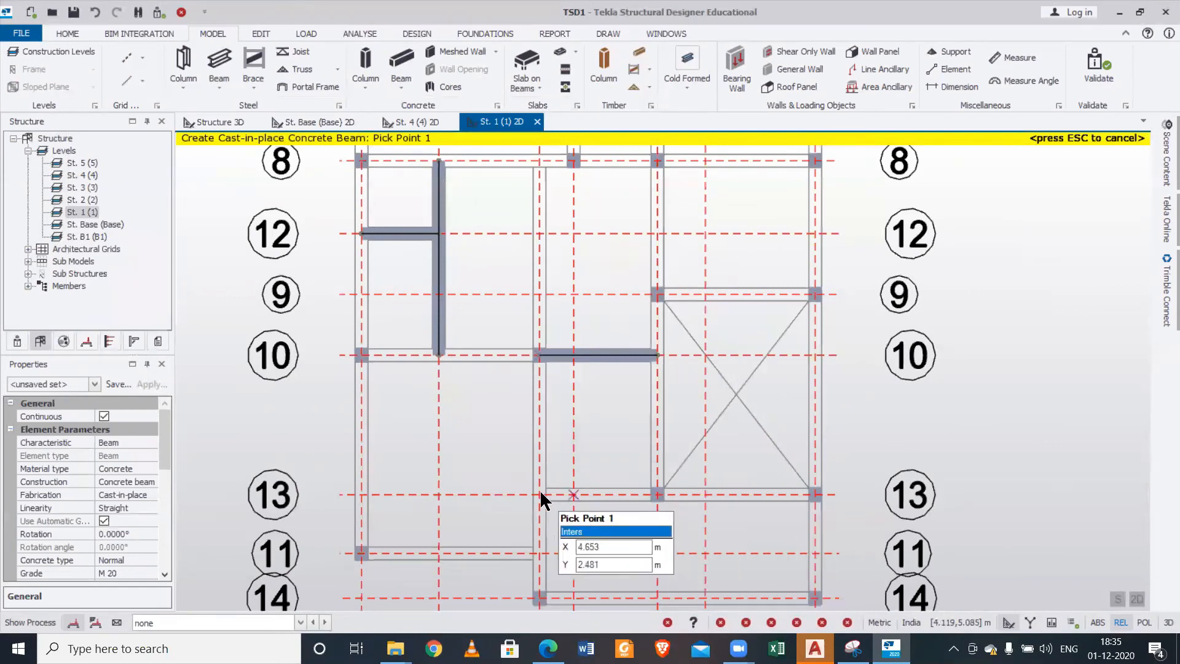
- Place concrete beams on grid line 13 between lines 15 and 5, and on grid line 11 between lines 15 and 2
click(576, 493)
click(655, 493)
click(541, 554)
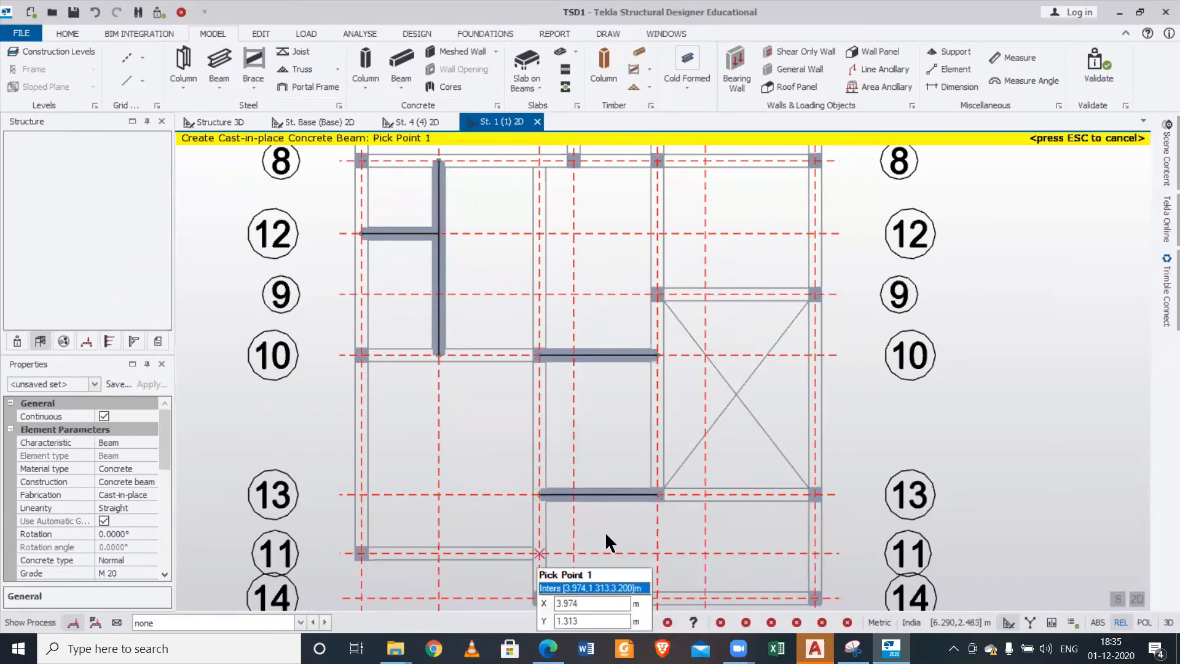
click(356, 552)
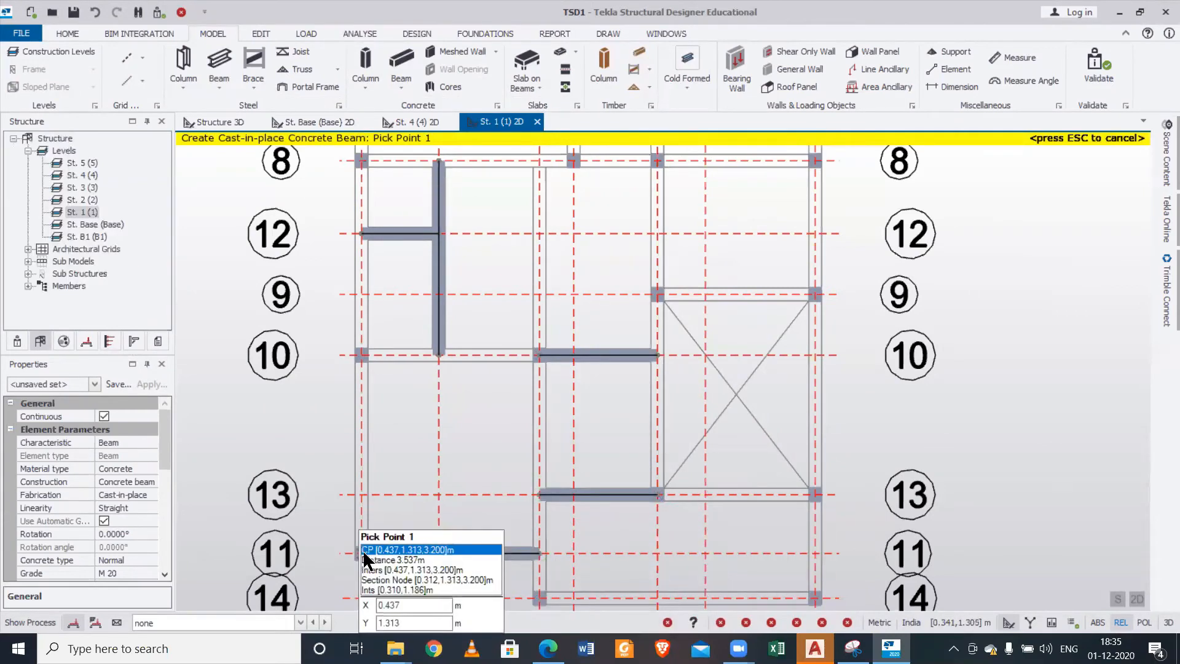
- Place concrete beams on grid line 6 between lines 1 and 4, and on grid line 4 between lines 3 and 16
scroll(675, 452, down, 1)
middle_drag(659, 299, 650, 407)
scroll(687, 258, up, 2)
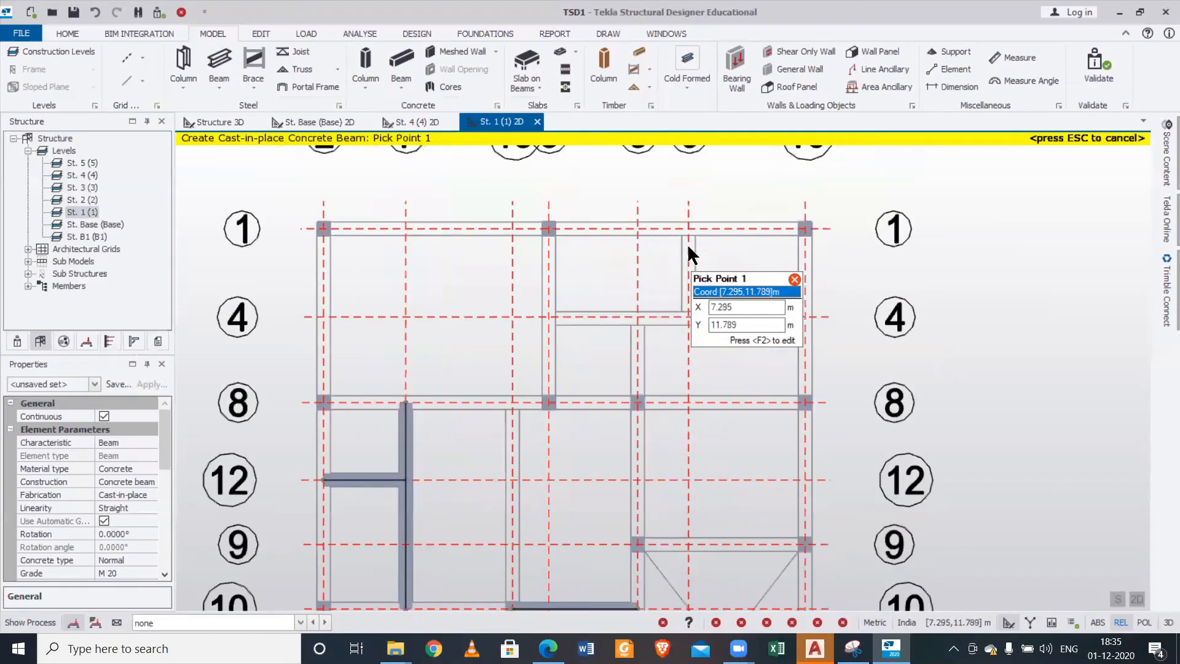
click(688, 229)
click(689, 316)
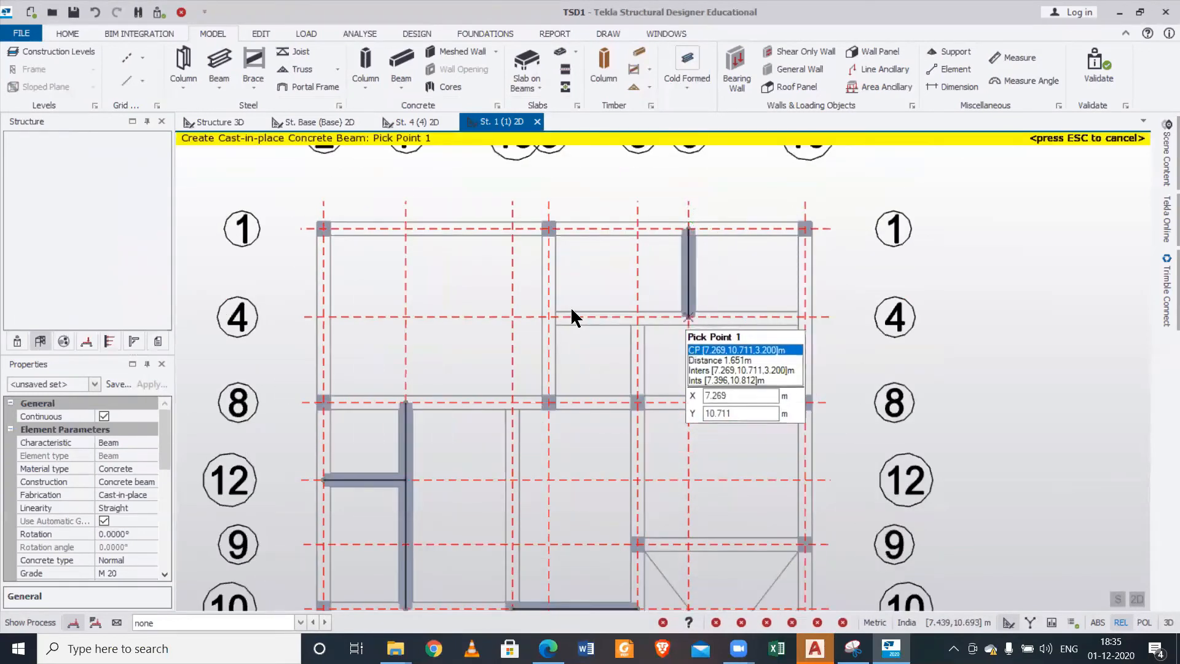
click(548, 317)
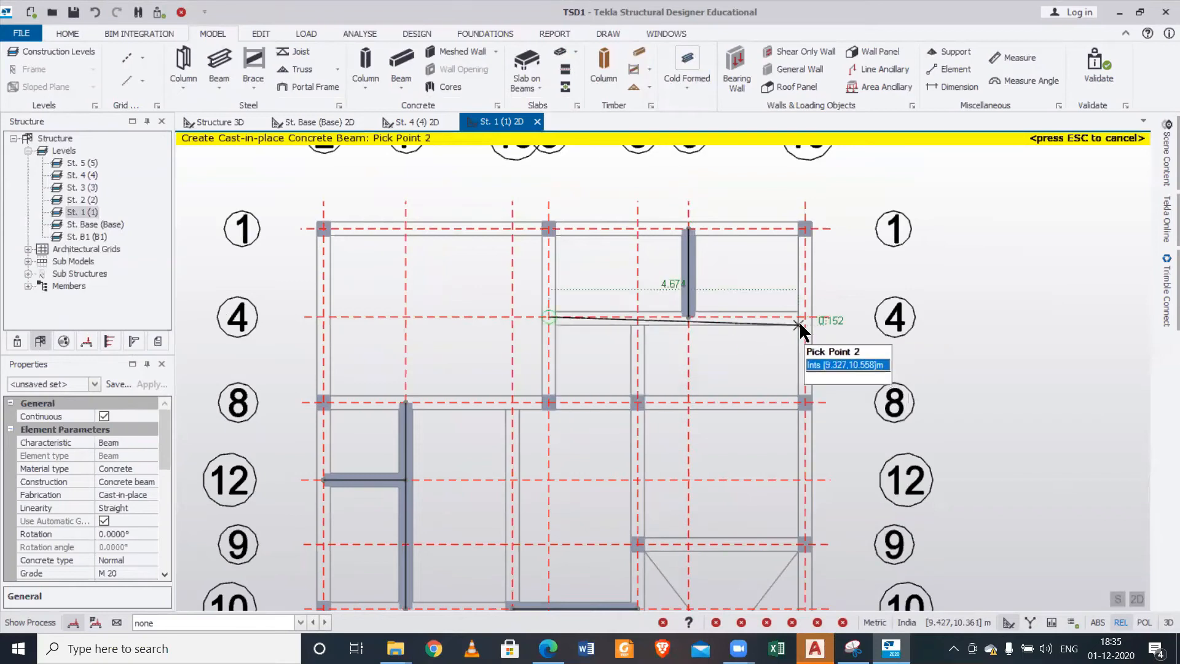
click(800, 318)
- Place a concrete beam on grid line 5 from grid line 8 to the beam on grid line 4
click(636, 403)
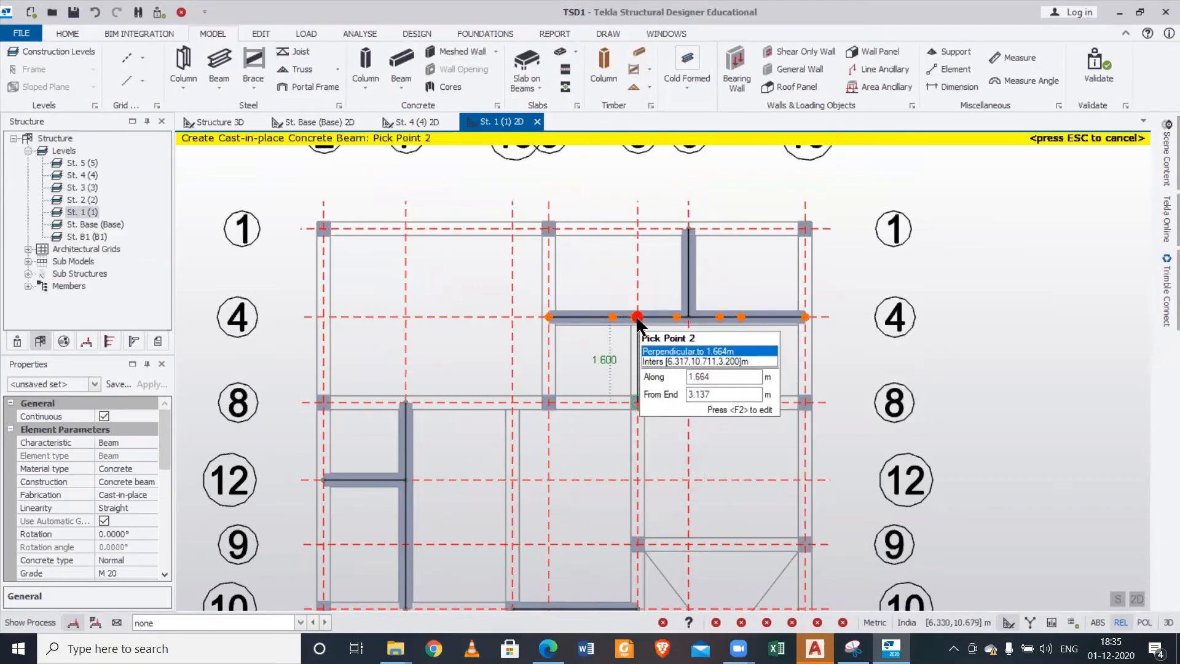
scroll(637, 318, up, 2)
click(639, 318)
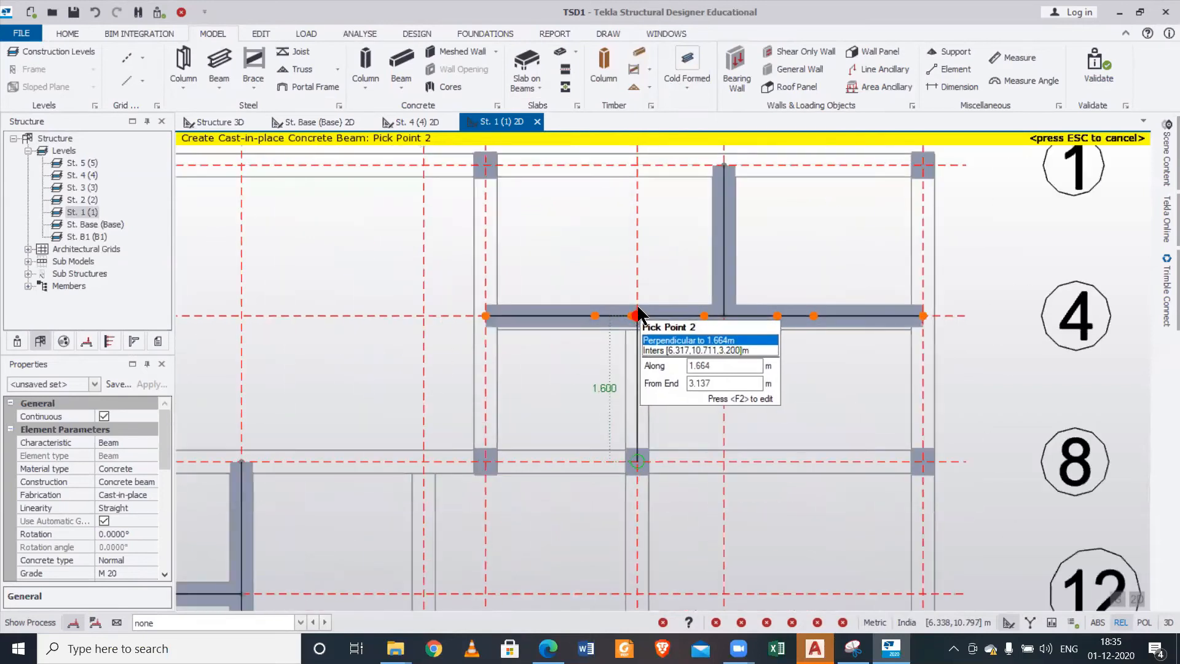
click(638, 309)
- Check the beams placed on level St. 1 against the drawing shadow to find the lines that still need beams
scroll(622, 398, down, 3)
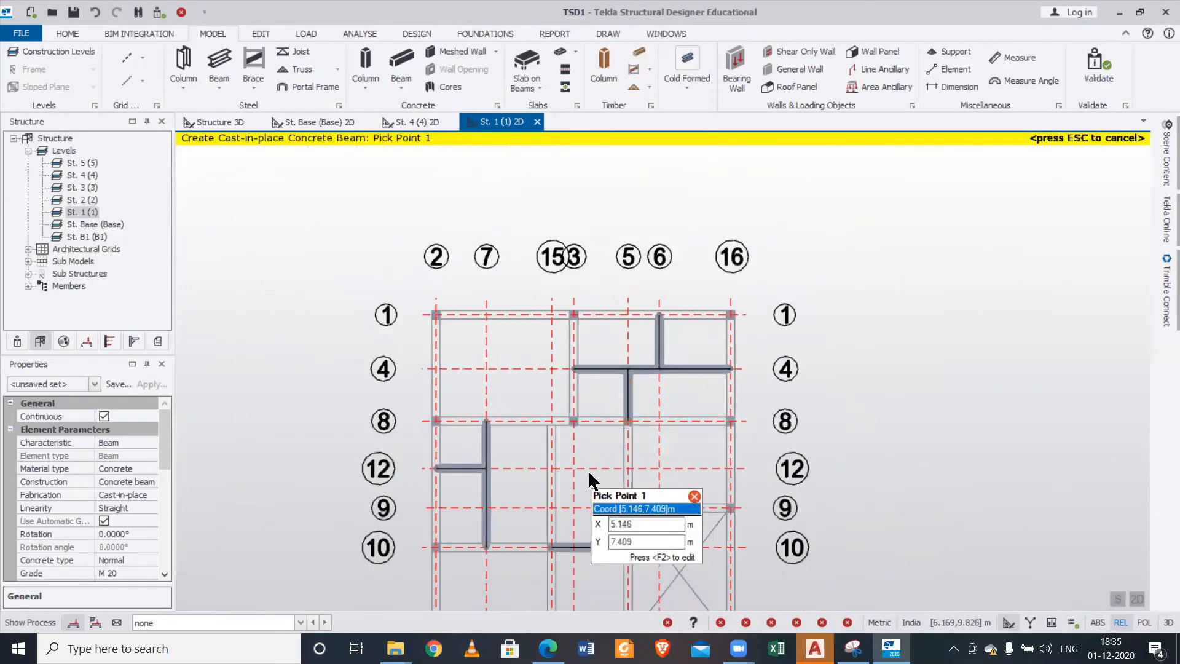
middle_drag(589, 525, 614, 321)
scroll(684, 517, up, 1)
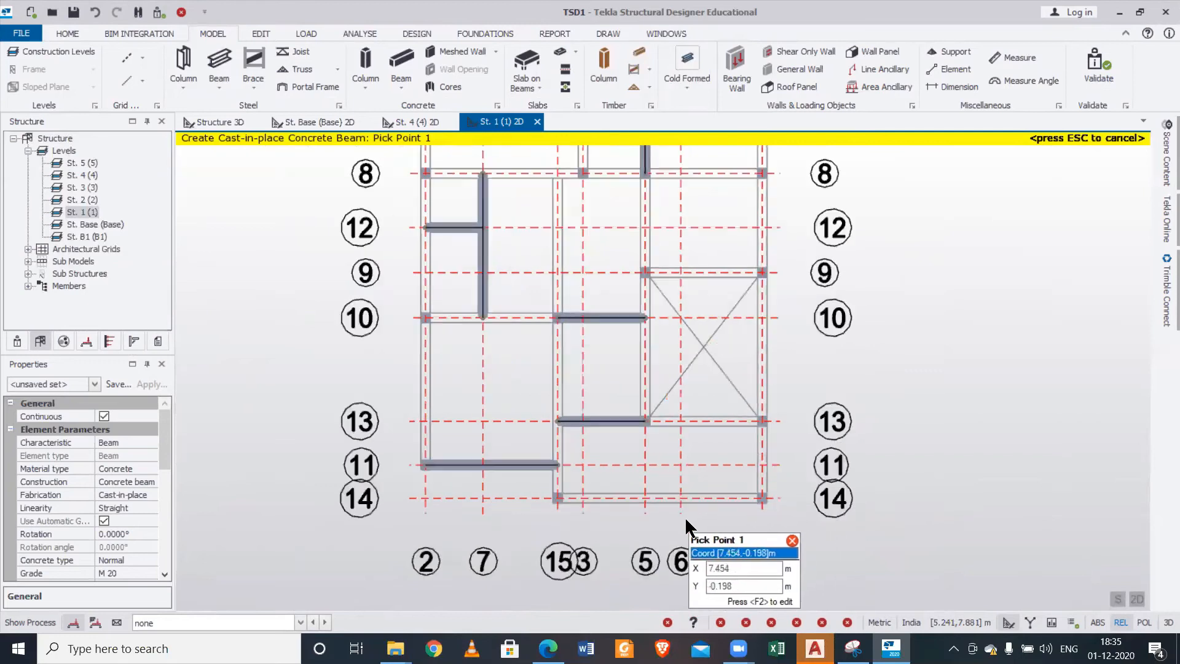
scroll(547, 479, down, 3)
middle_drag(530, 279, 583, 361)
scroll(558, 223, up, 1)
scroll(559, 228, up, 1)
scroll(521, 242, down, 1)
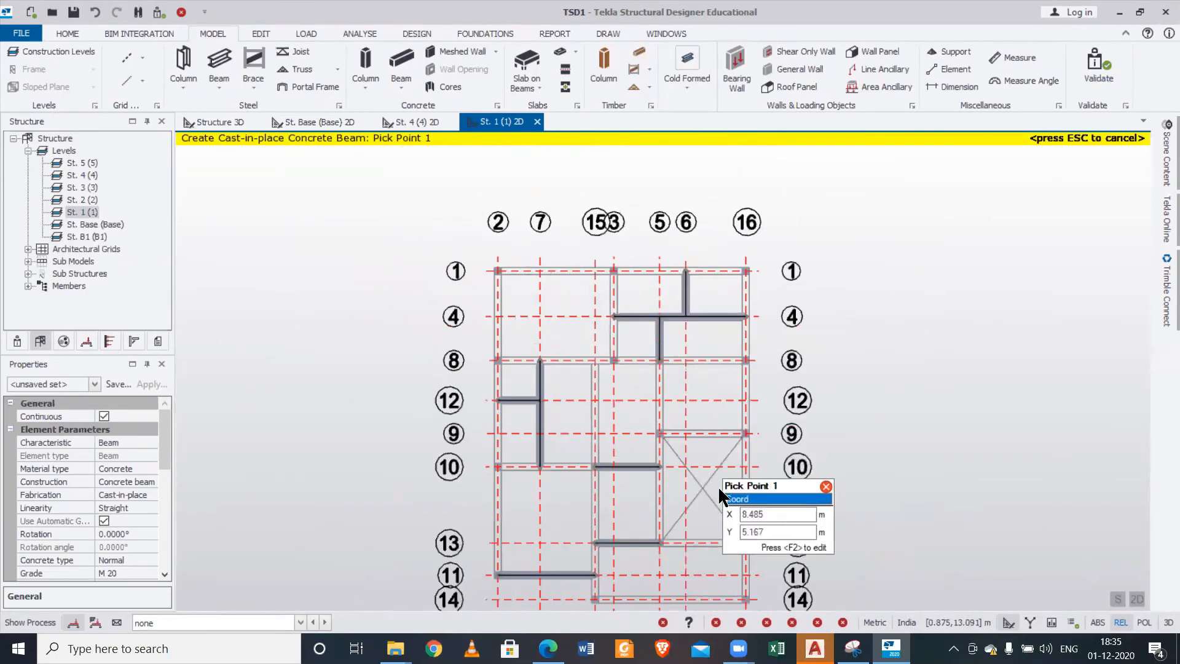
middle_drag(718, 486, 708, 483)
scroll(617, 379, up, 3)
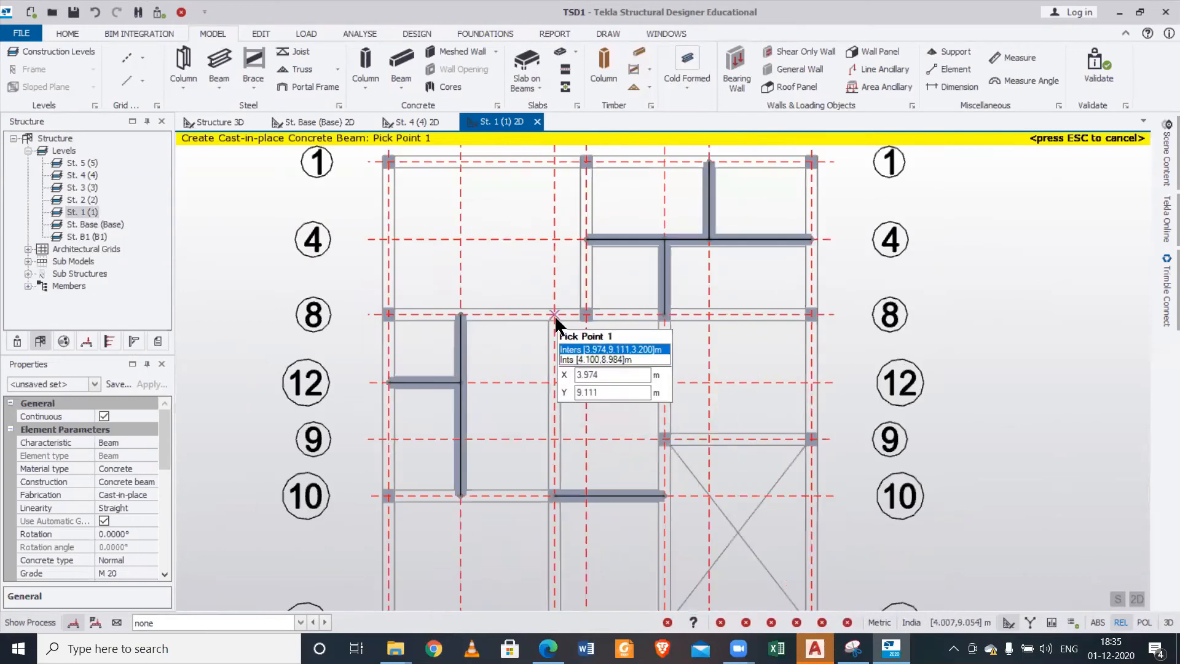
scroll(549, 430, down, 2)
middle_drag(496, 497, 525, 428)
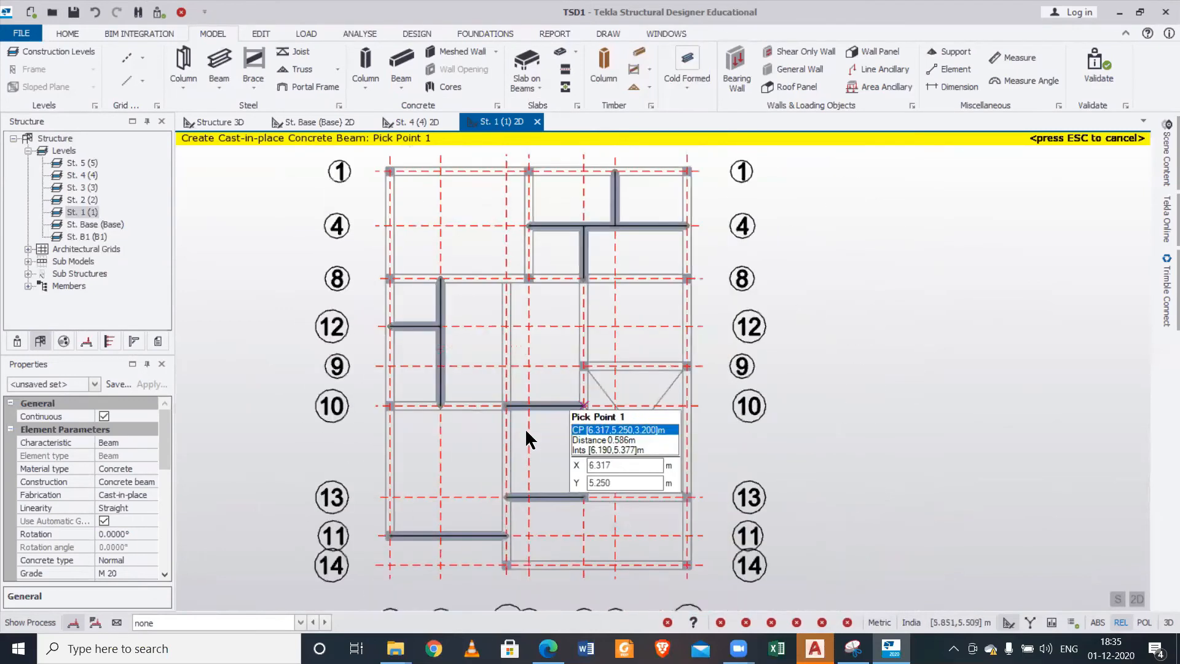
scroll(519, 519, up, 1)
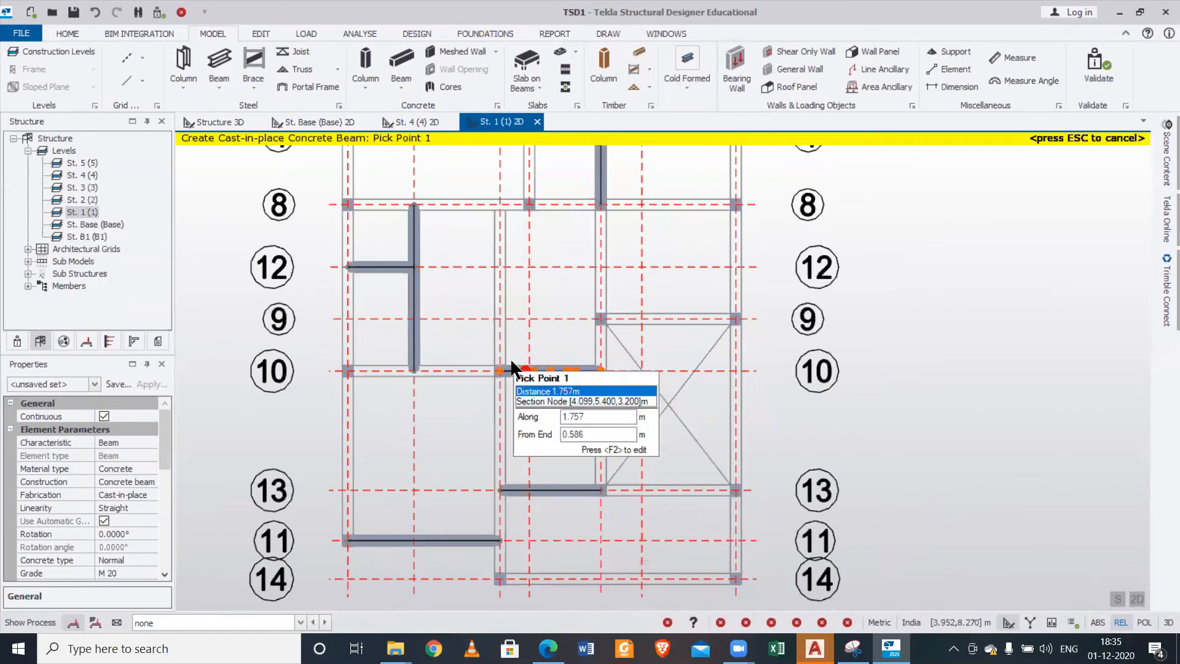
scroll(743, 375, down, 2)
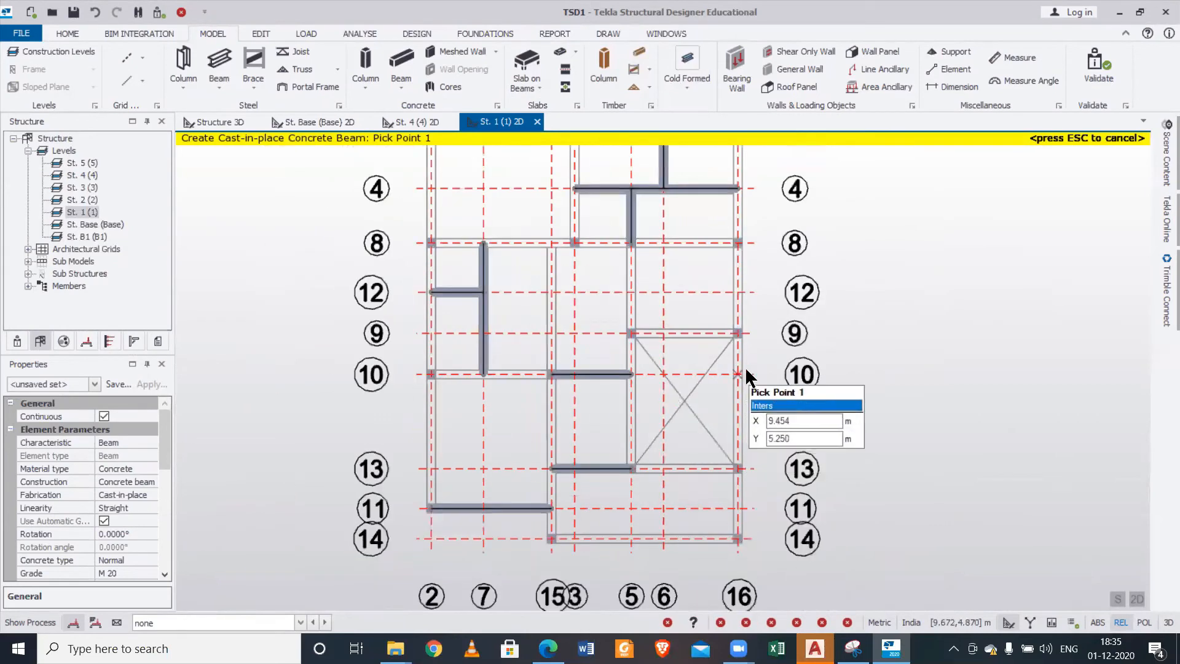
- Place continuous beams through the columns along grid lines 1, 2, 8 and 16, and on grid line 3 between lines 1 and 8
scroll(745, 376, down, 1)
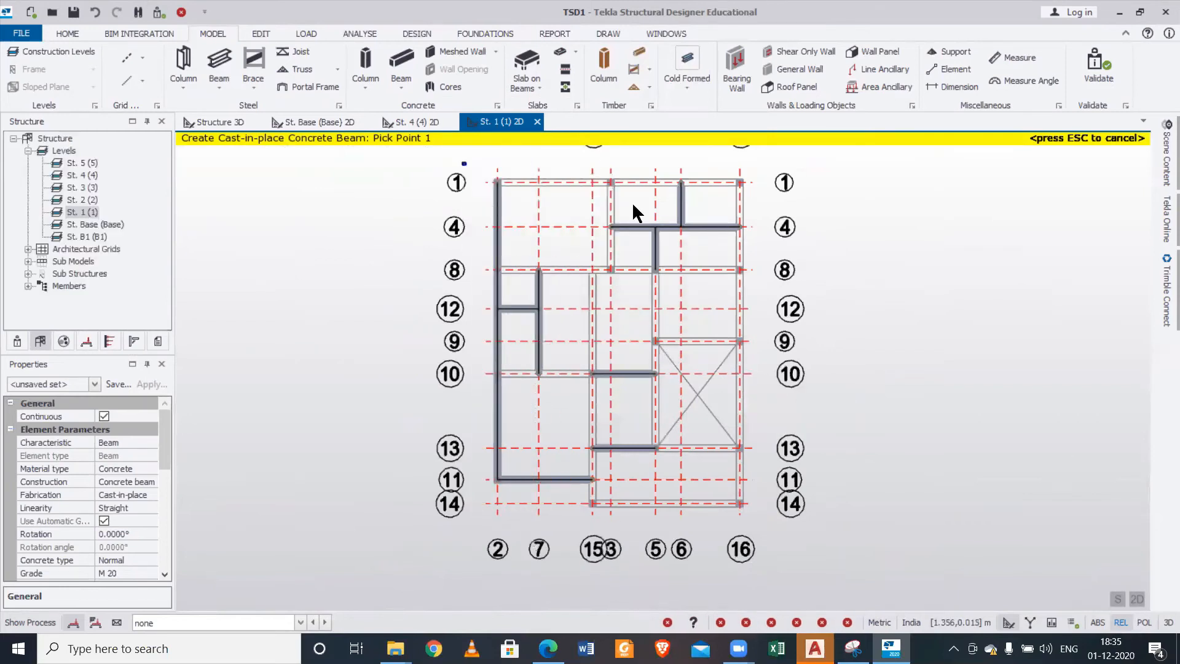
click(775, 203)
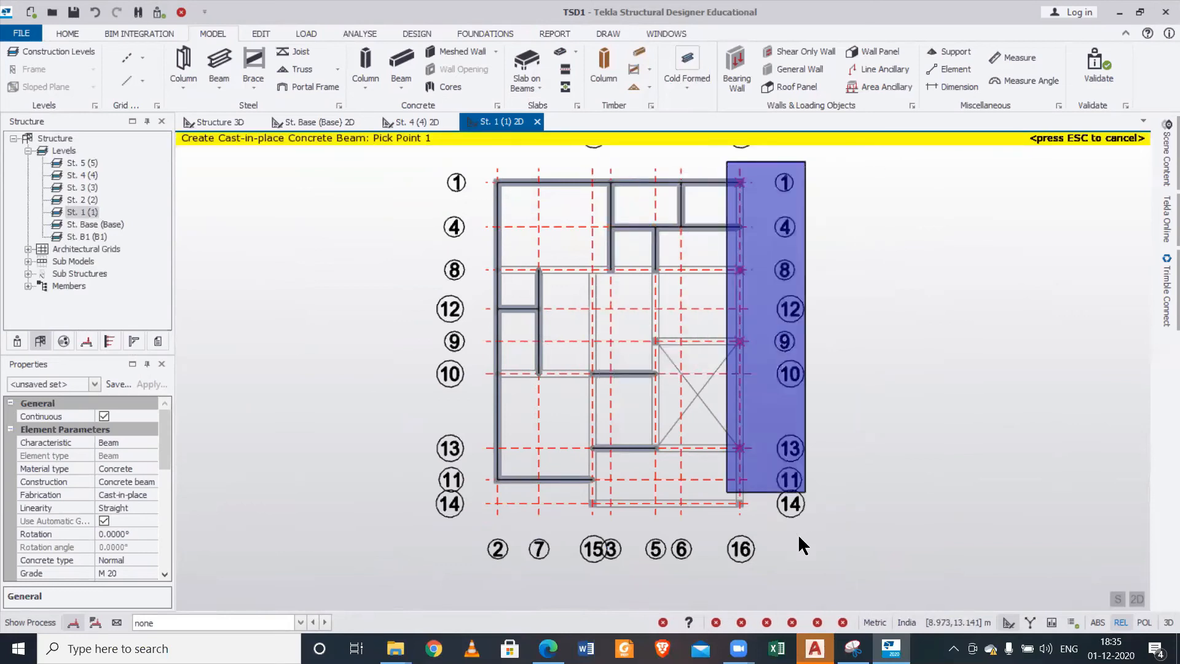
click(762, 536)
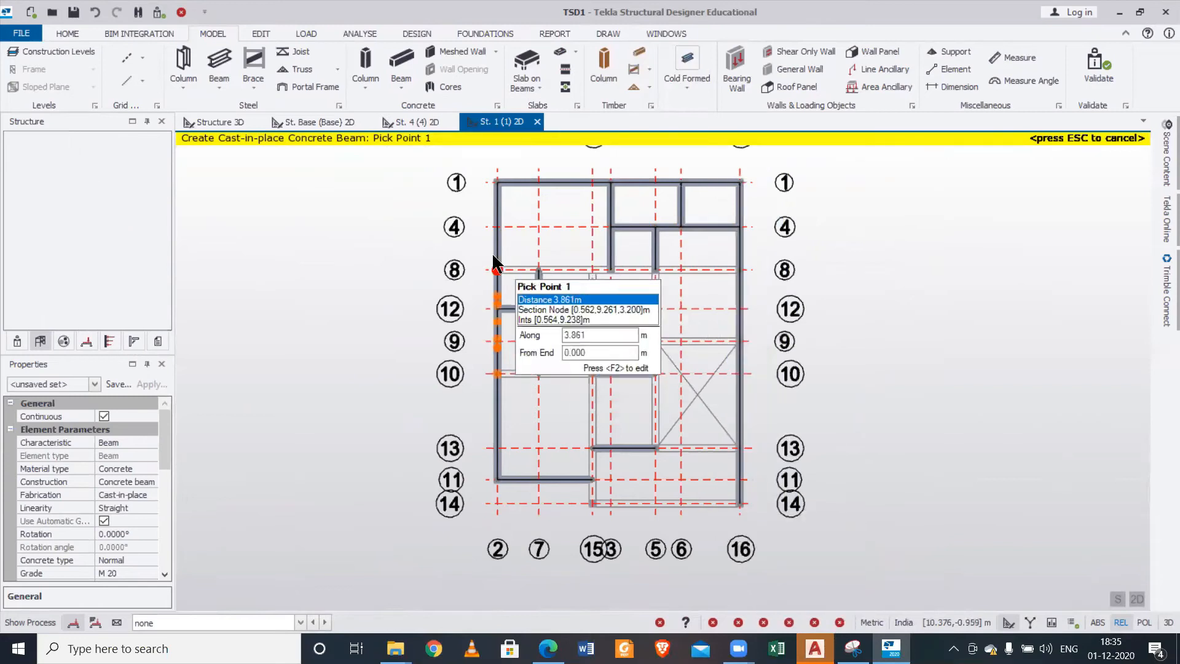
click(778, 276)
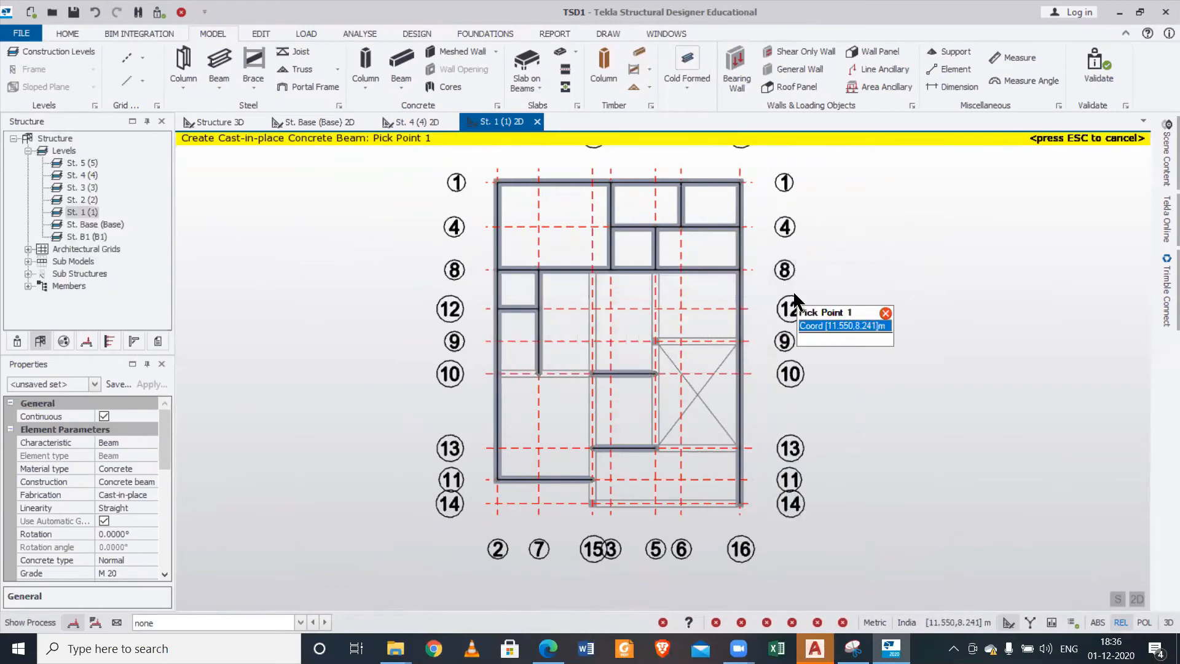
- Undo the continuous beams placed along grid lines 1, 2, 3, 8 and 16 on level St. 1
scroll(606, 342, up, 2)
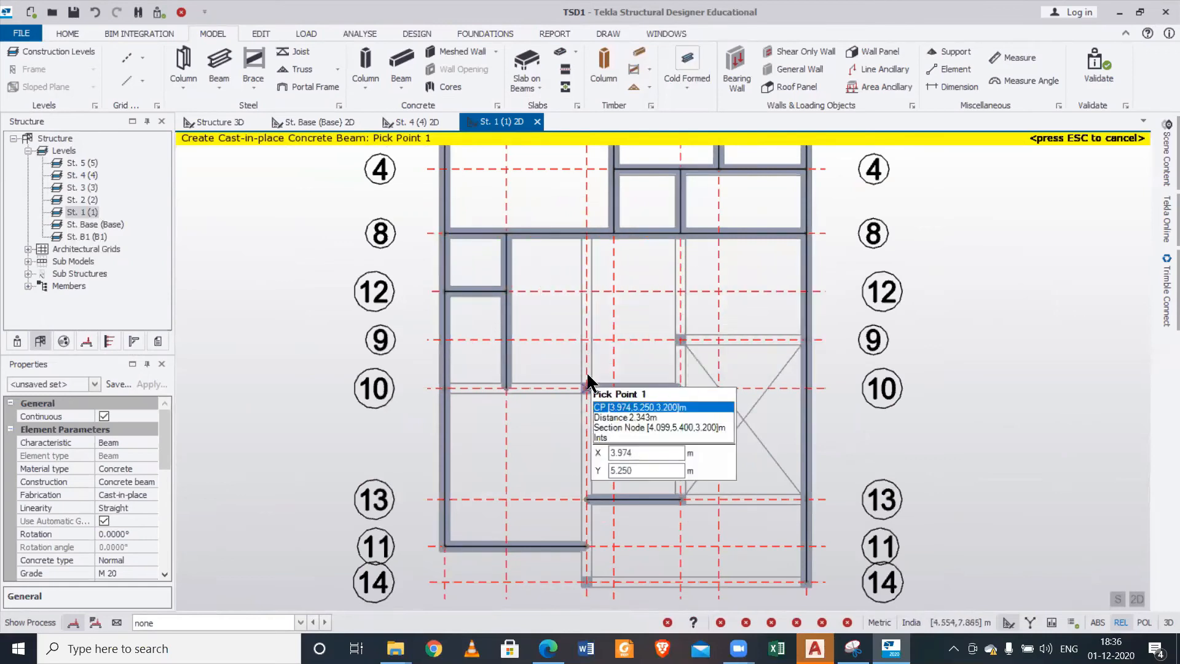
scroll(587, 374, down, 2)
scroll(586, 379, up, 2)
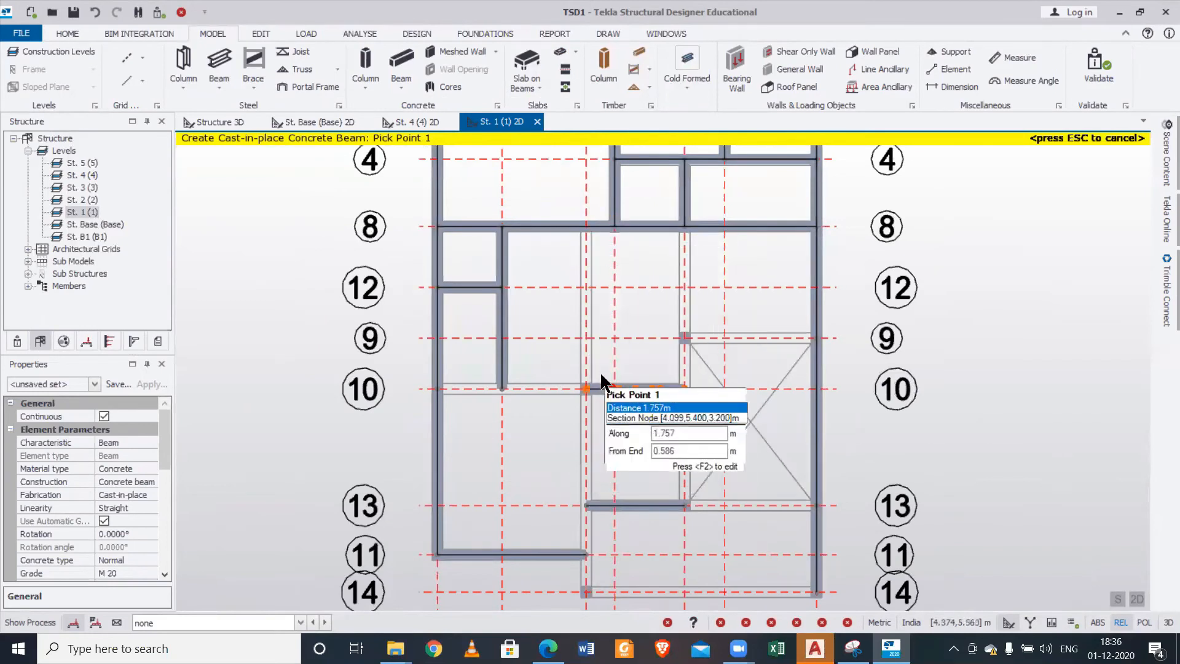
scroll(584, 325, down, 2)
scroll(652, 283, up, 2)
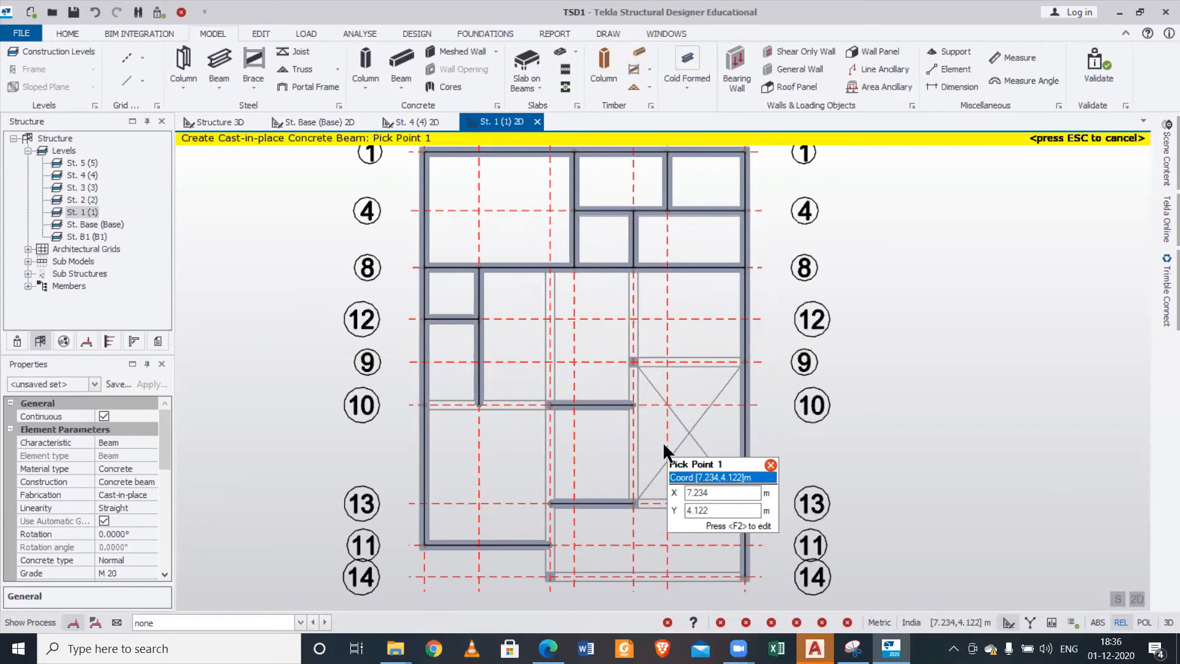
key(ctrl+z)
key(ctrl+z)
key(ctrl+z)
key(ctrl+z)
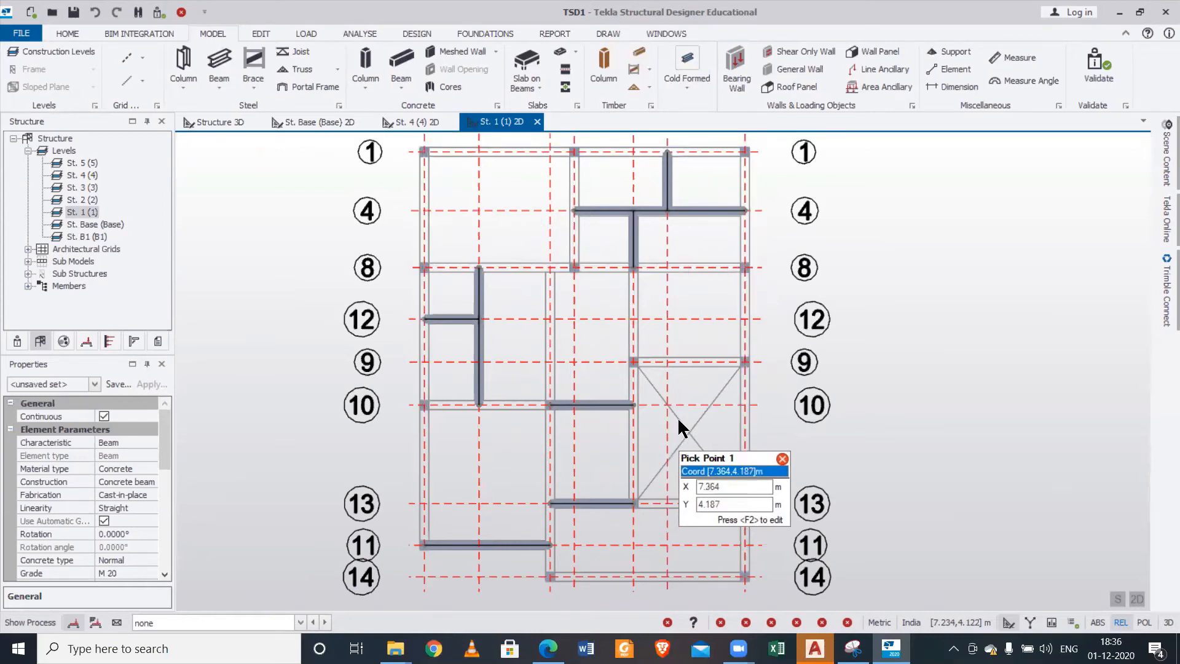
key(Escape)
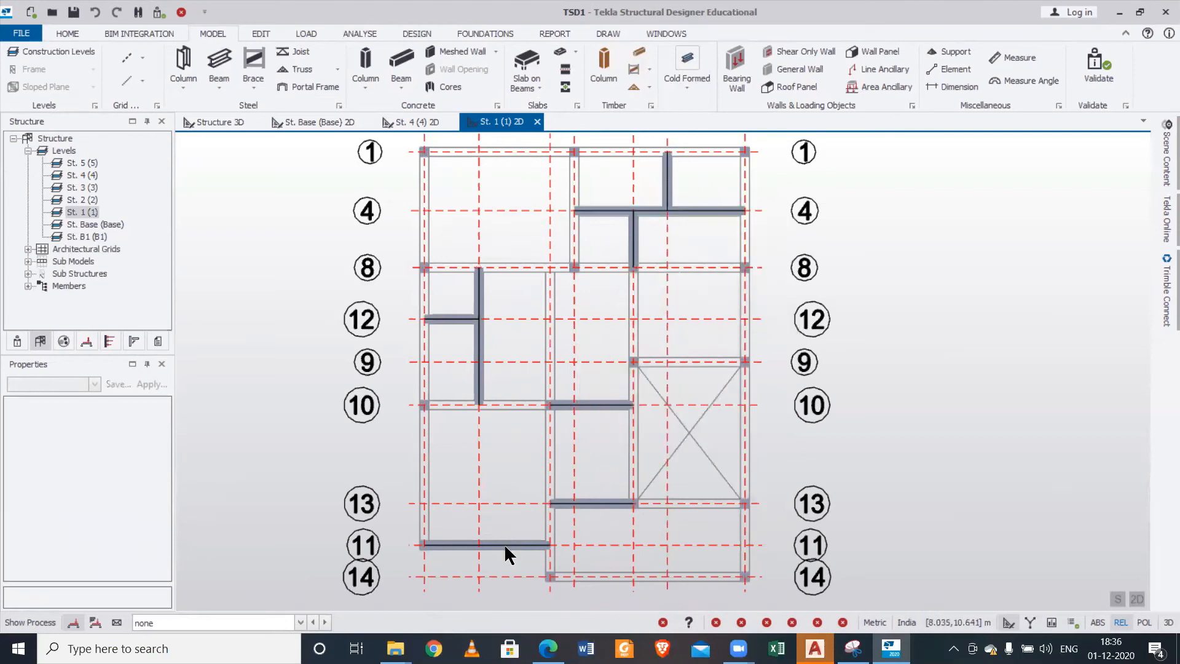
- Set the end 2 fixity of the grid line 11 beam between lines 2 and 15 to Pin
click(504, 543)
double_click(504, 543)
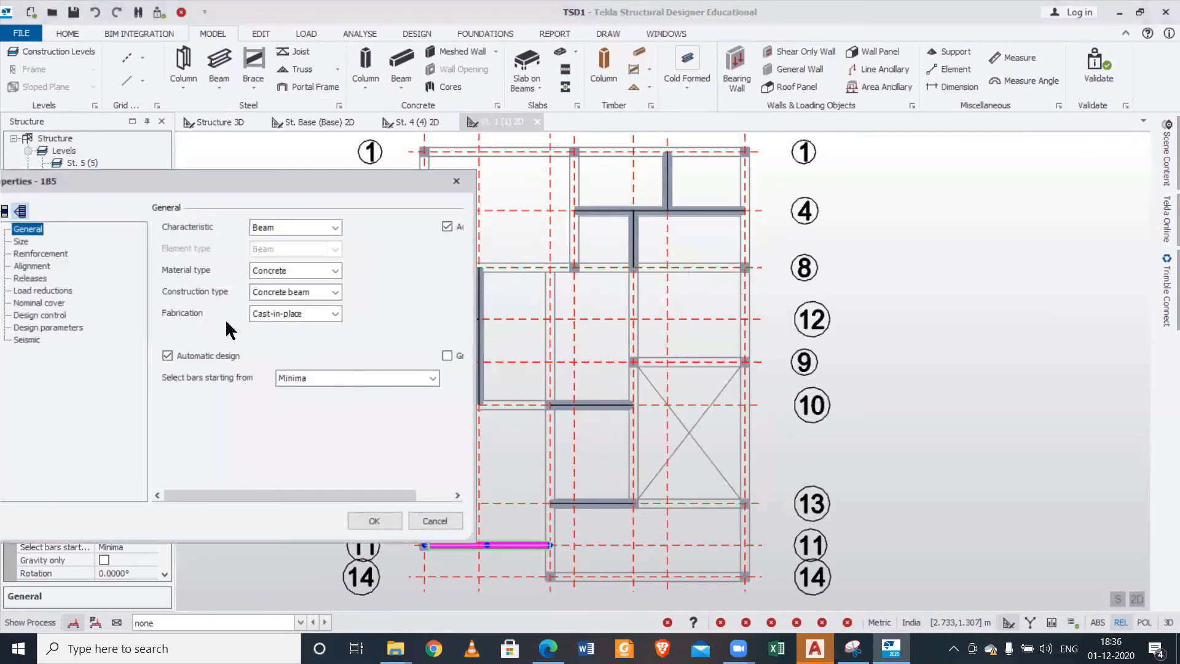
click(30, 278)
click(296, 409)
click(293, 426)
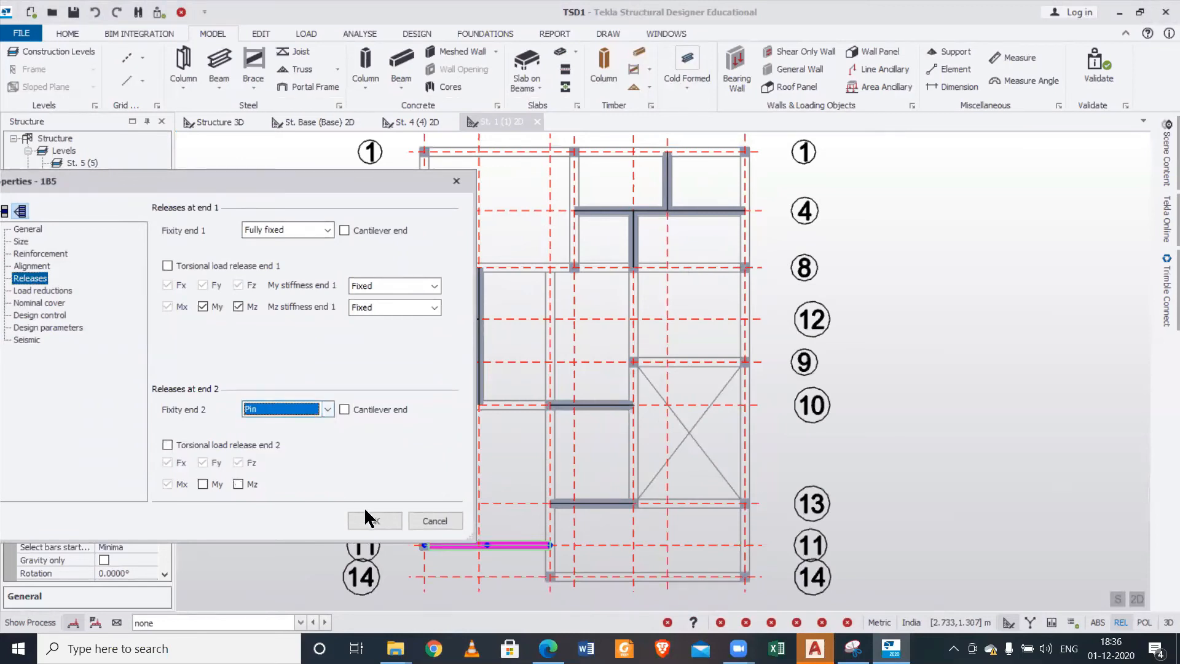
click(375, 521)
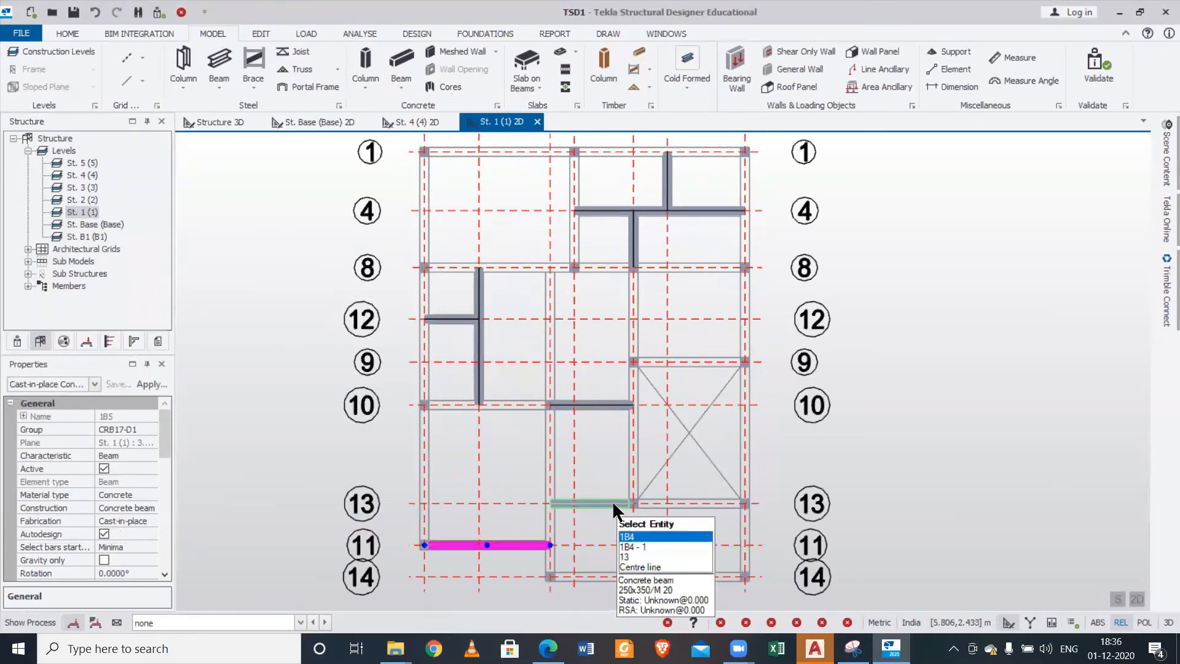
- Set the end 1 fixity of the grid line 13 beam between lines 15 and 5 to Pin
double_click(612, 500)
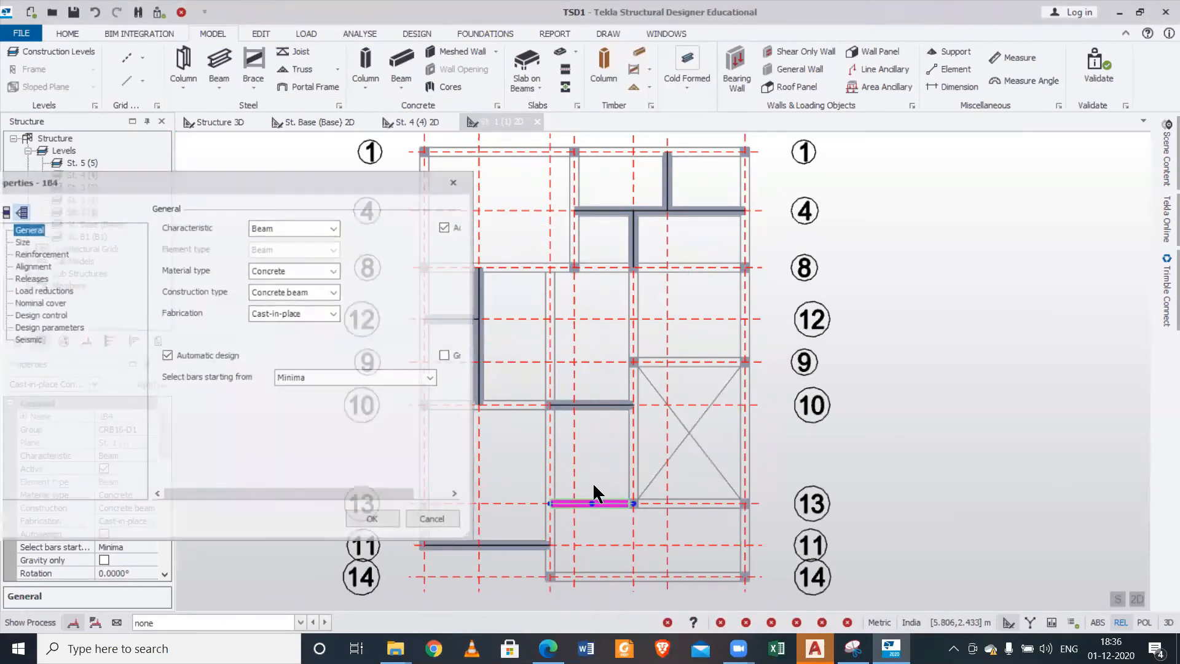
click(29, 278)
click(297, 231)
click(292, 246)
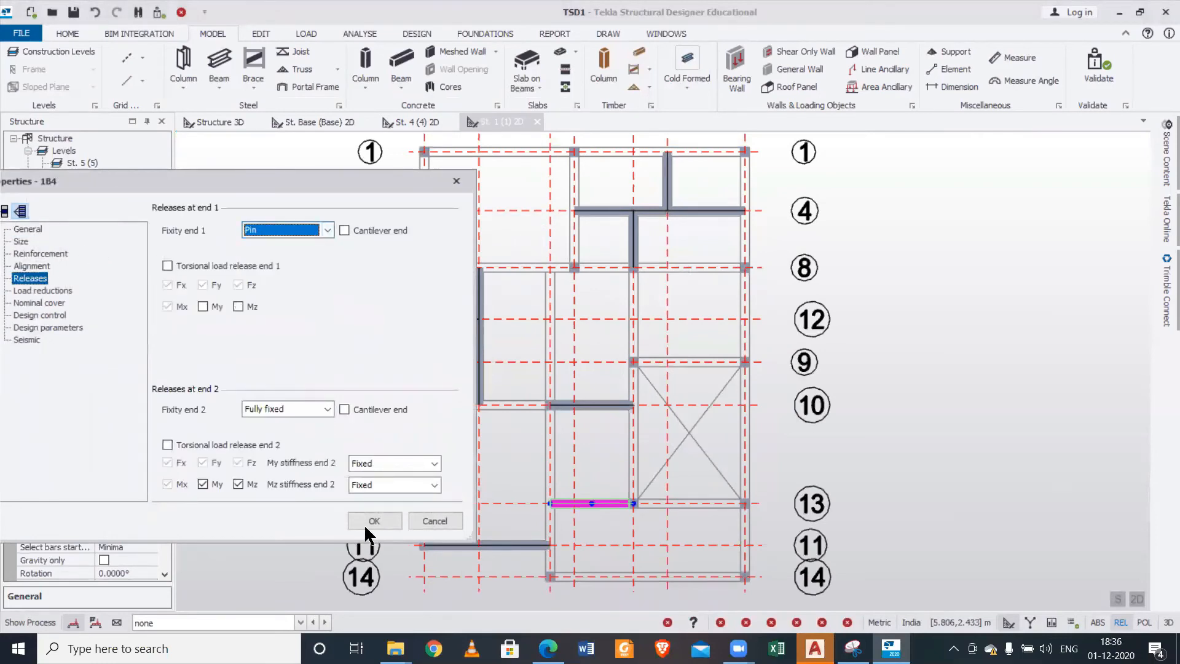
click(375, 521)
- Set the end 2 fixity of the grid line 10 beam between lines 15 and 5 to Pin
double_click(610, 404)
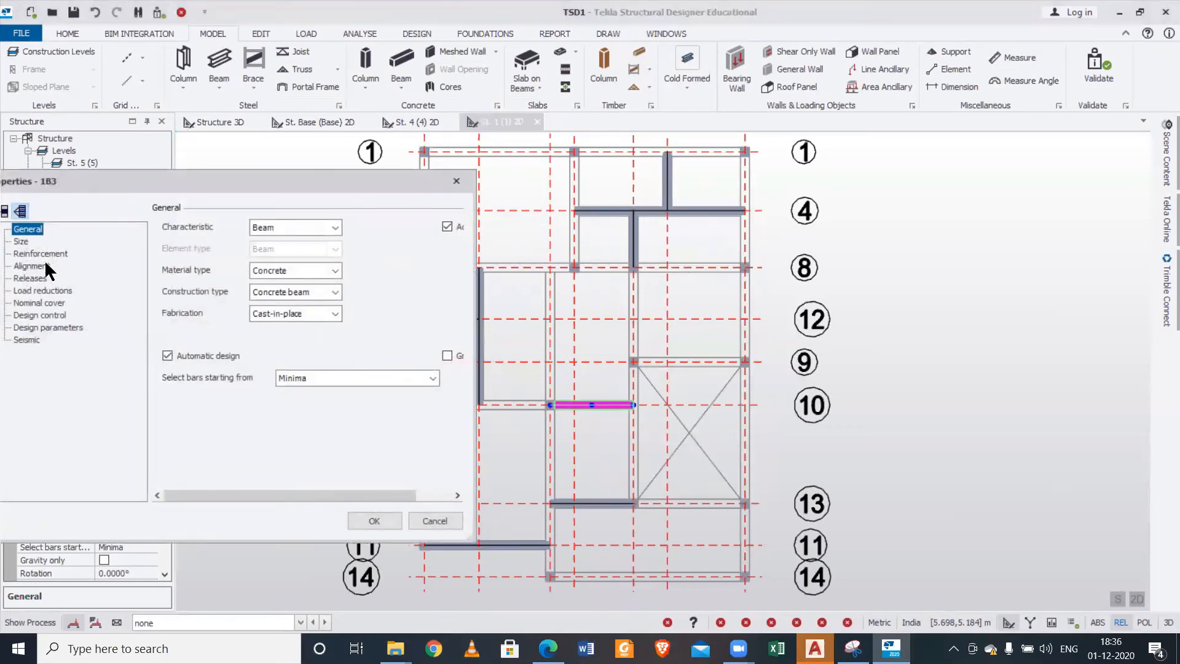
click(45, 264)
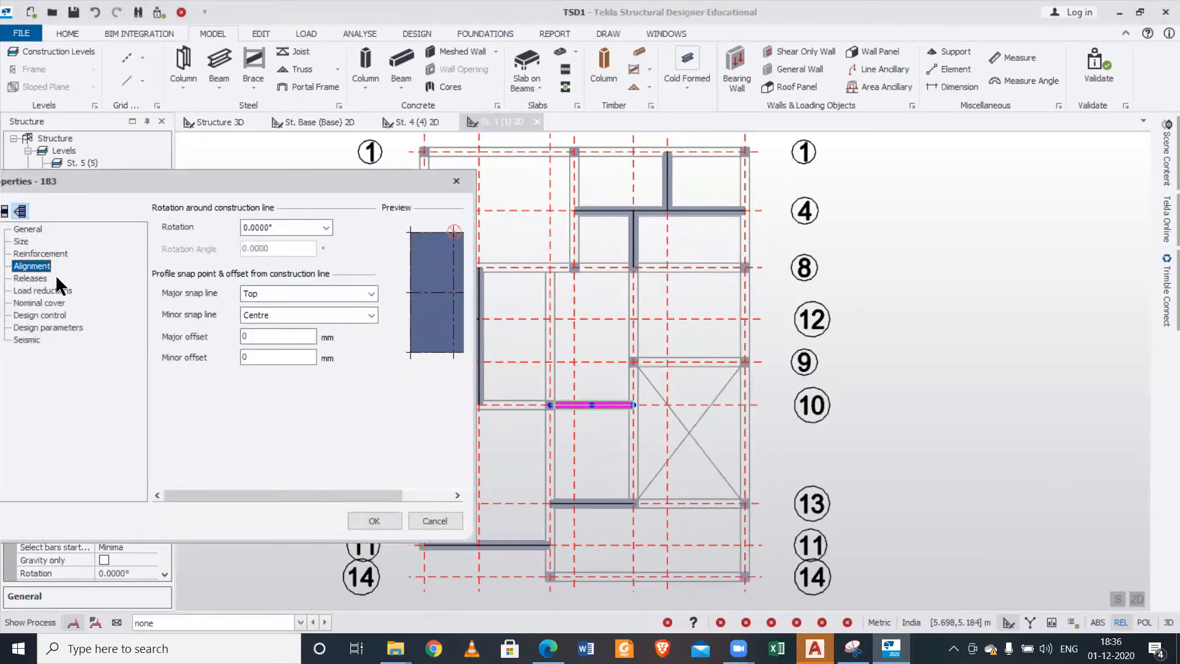
click(41, 276)
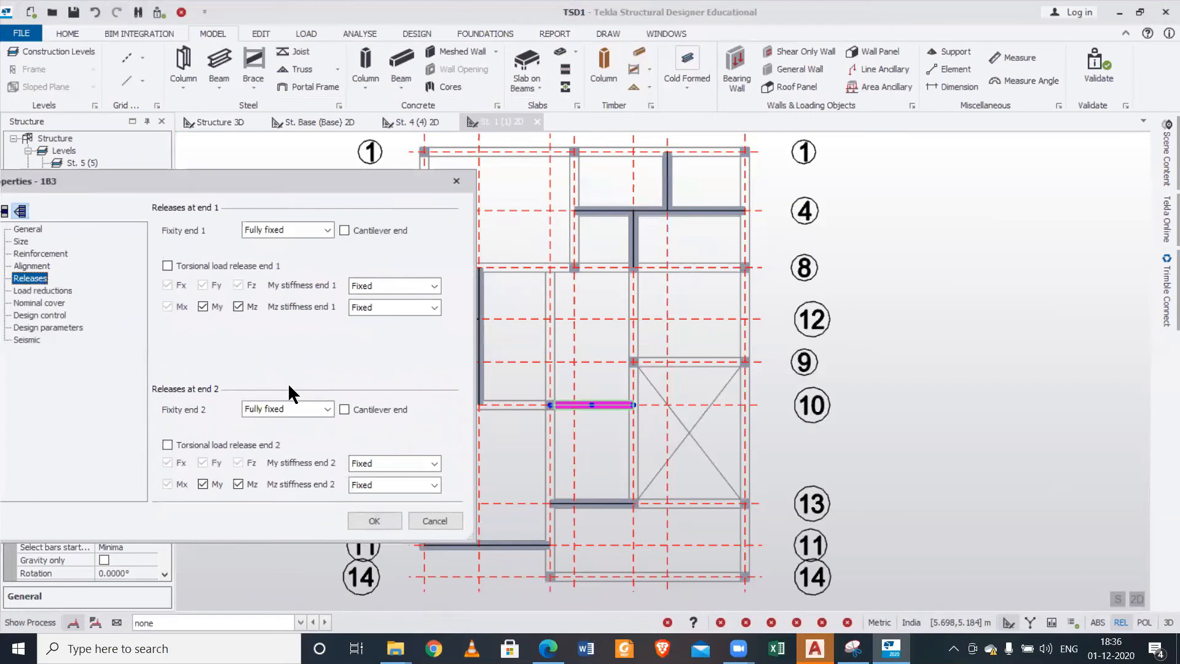
click(315, 408)
click(295, 434)
click(375, 520)
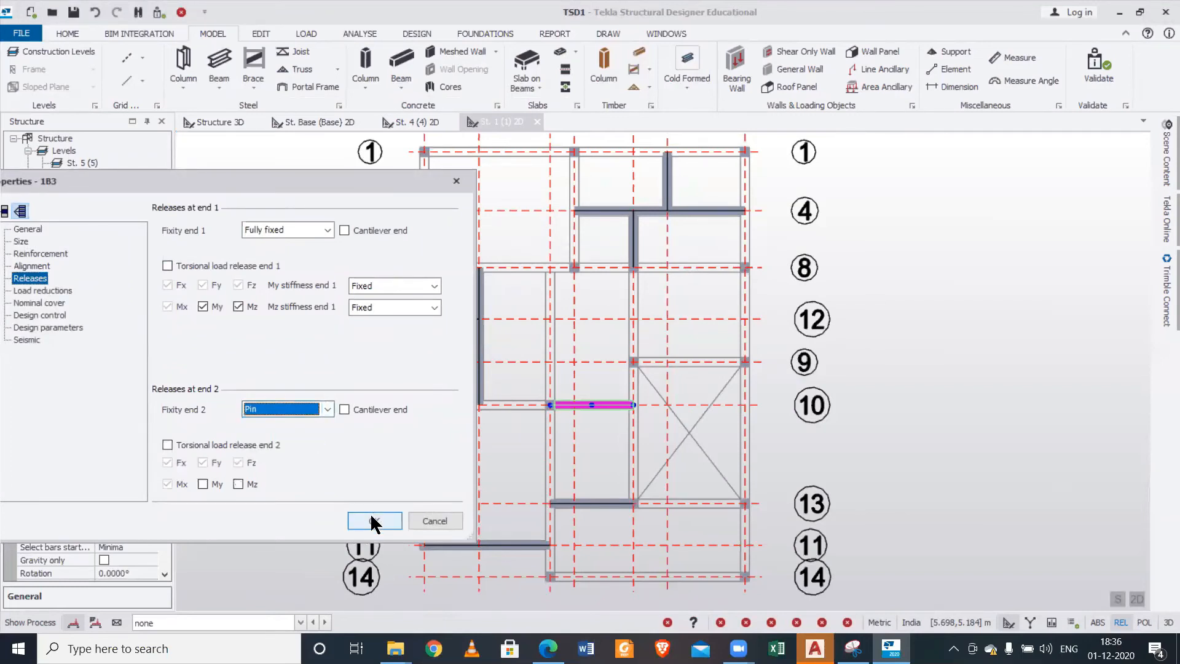
- Set the fixity at both ends of the grid line 12 beam between lines 2 and 7 to Pin
double_click(463, 321)
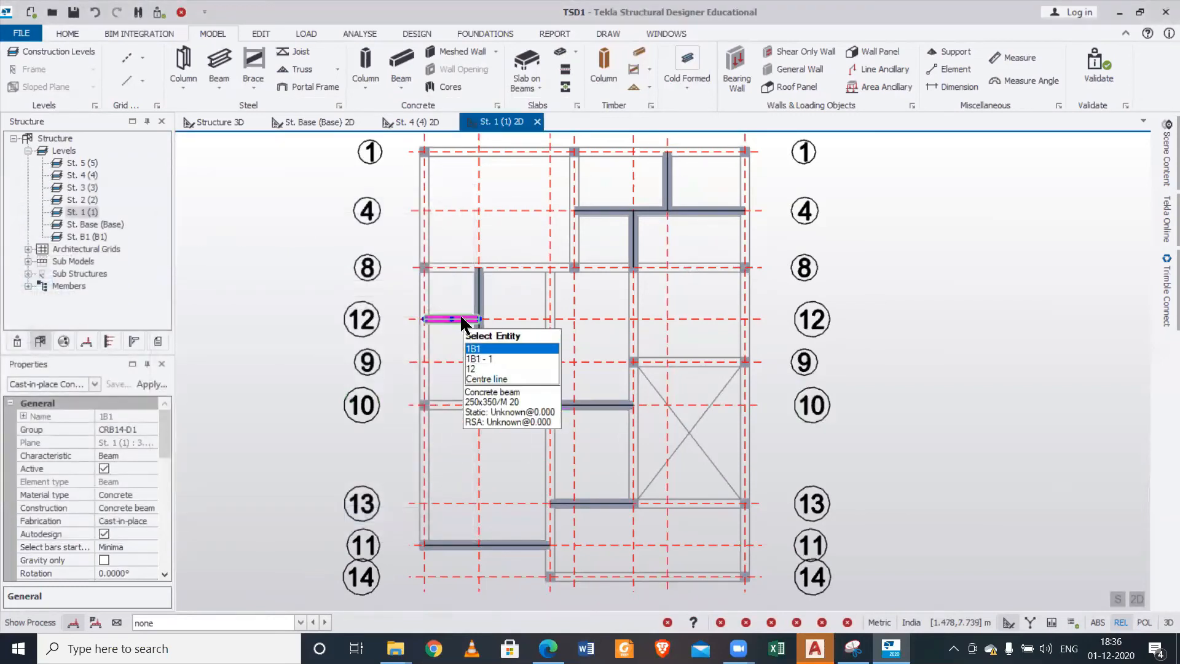
click(33, 278)
click(264, 230)
click(270, 246)
click(290, 409)
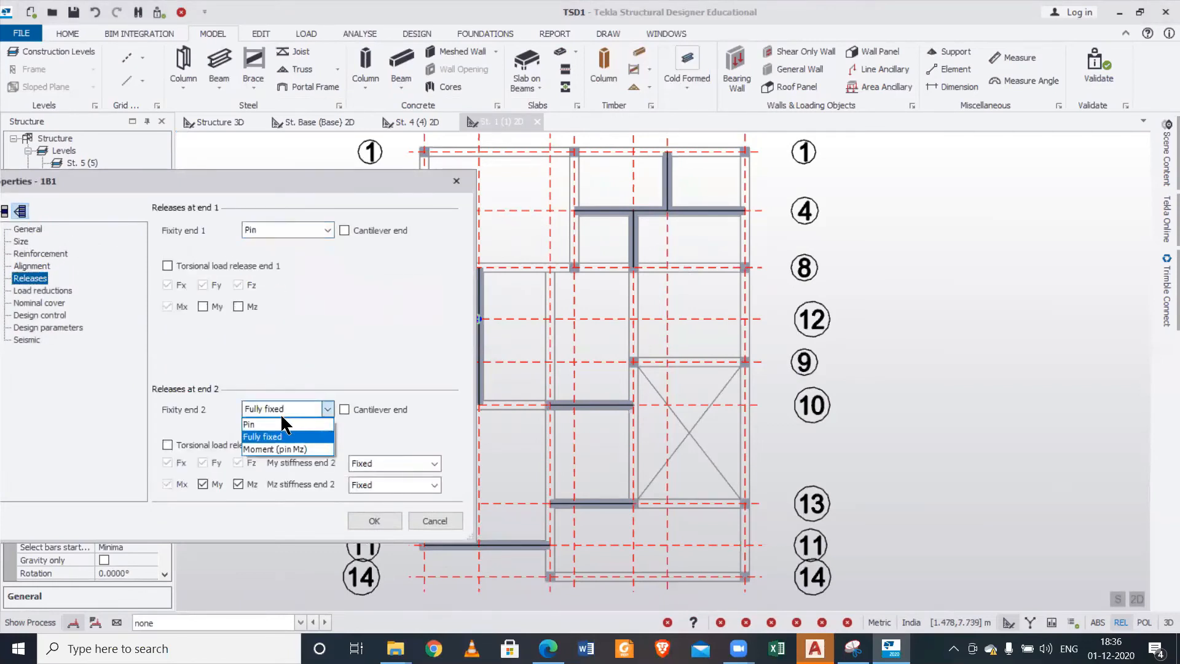
click(286, 426)
click(370, 515)
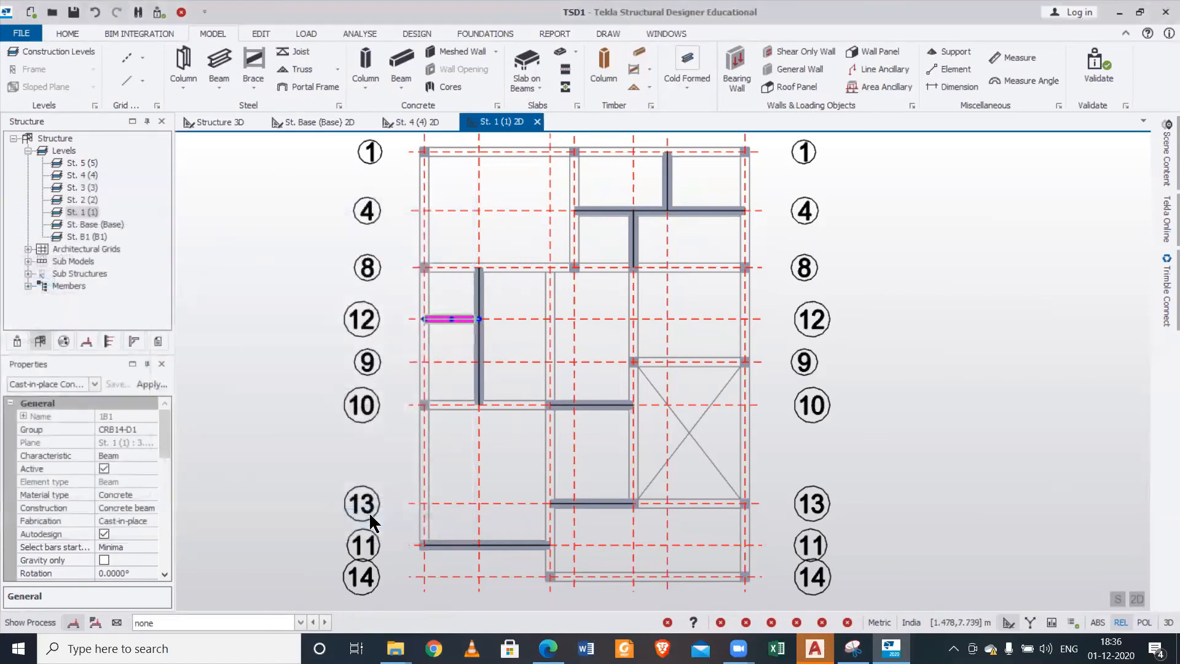
- Set the fixity at both ends of the grid line 7 beam between lines 8 and 10 to Pin
double_click(477, 351)
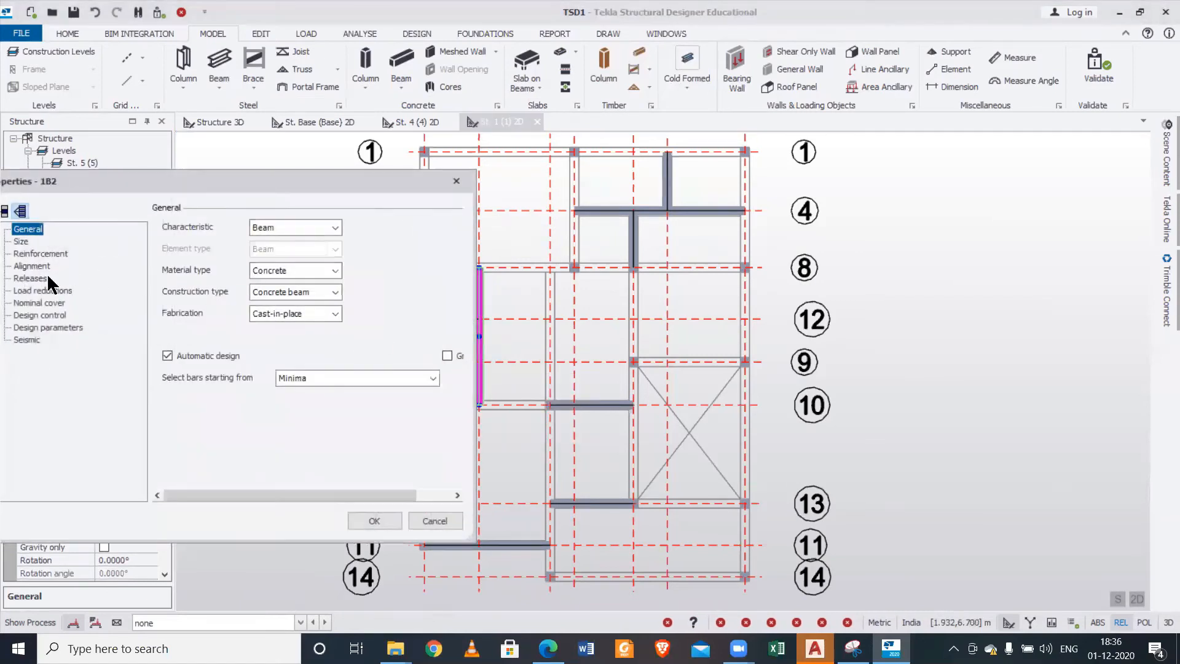
click(47, 276)
click(309, 232)
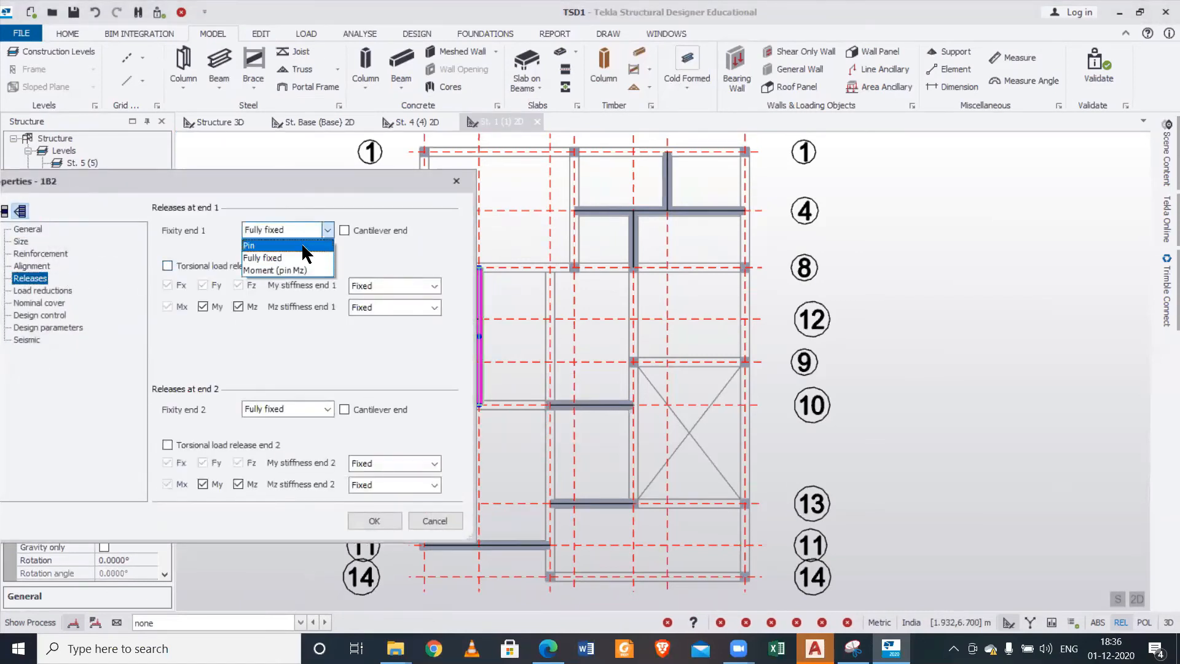
click(301, 244)
click(297, 409)
click(274, 424)
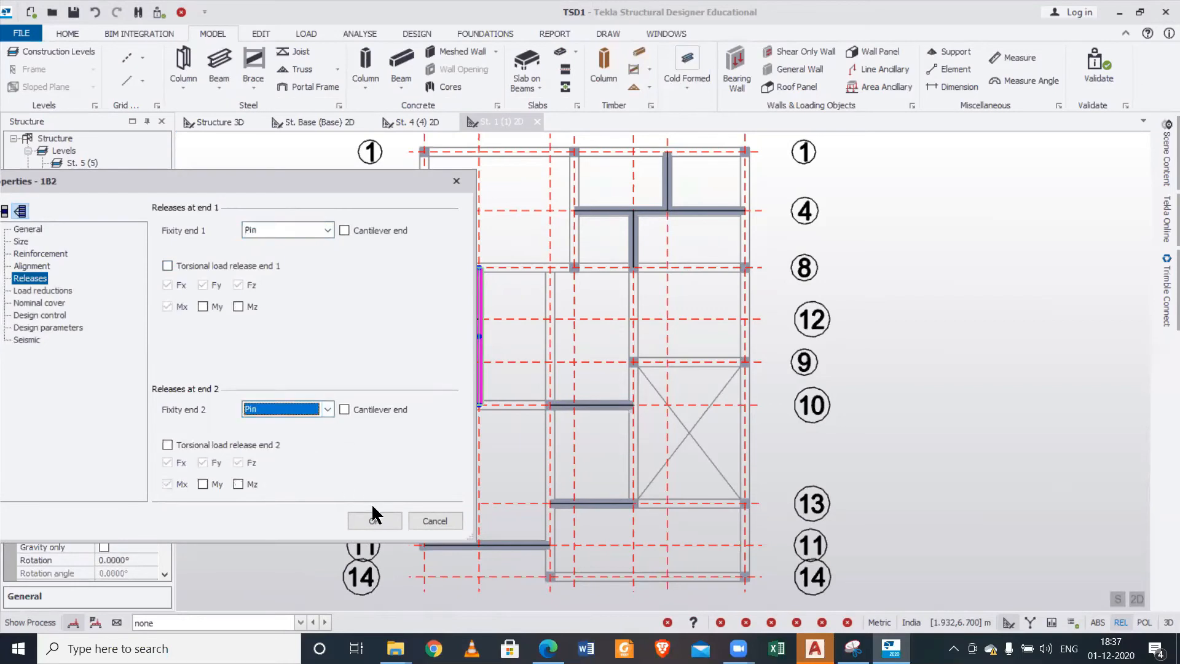
click(375, 521)
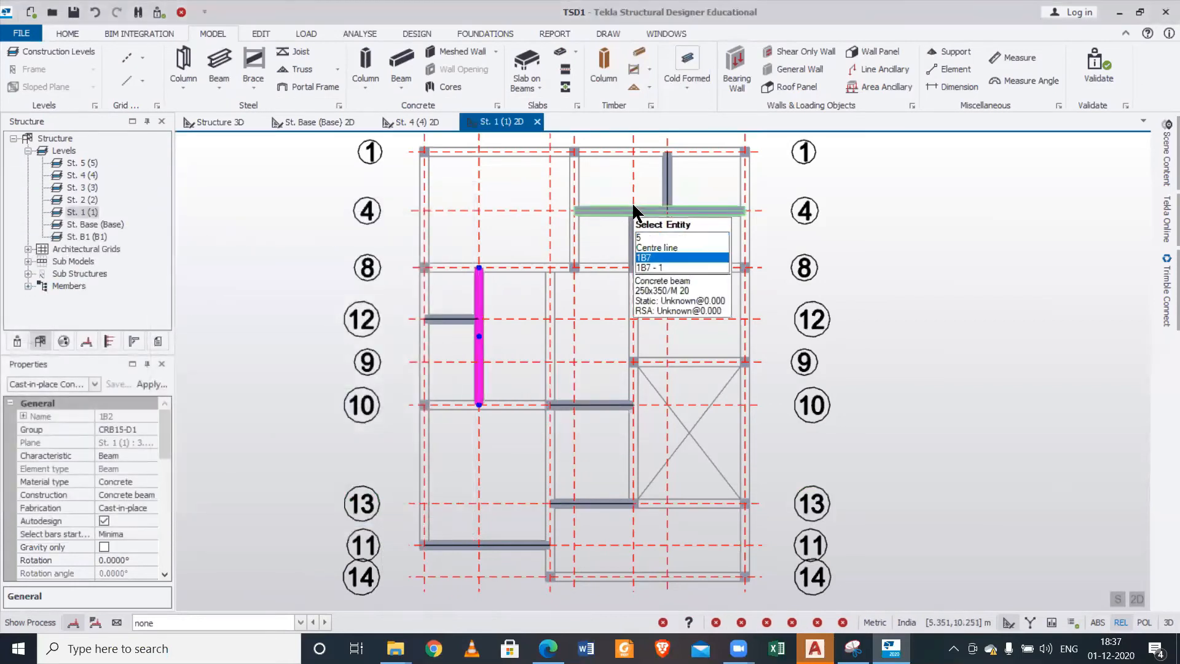
- Set the end 2 fixity of the grid line 5 beam between lines 8 and 4 to Pin
double_click(633, 237)
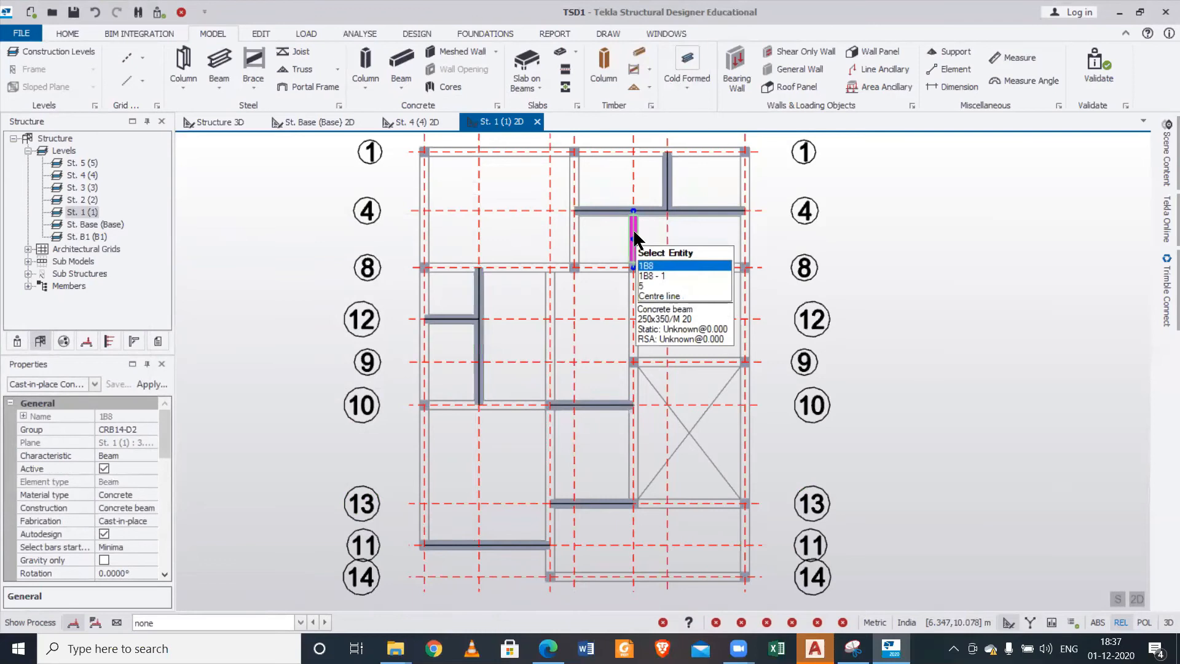
click(30, 278)
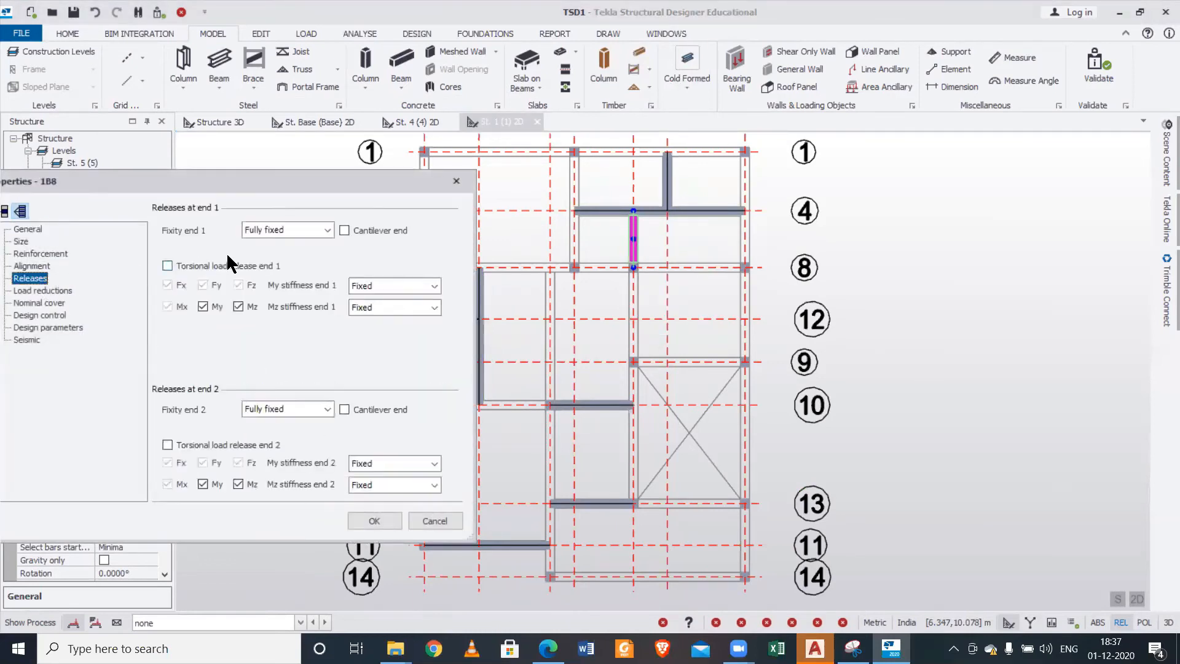
click(326, 409)
click(299, 423)
click(375, 520)
- Set the fixity at both ends of the grid line 4 beam between lines 3 and 16 to Pin
click(608, 209)
double_click(607, 210)
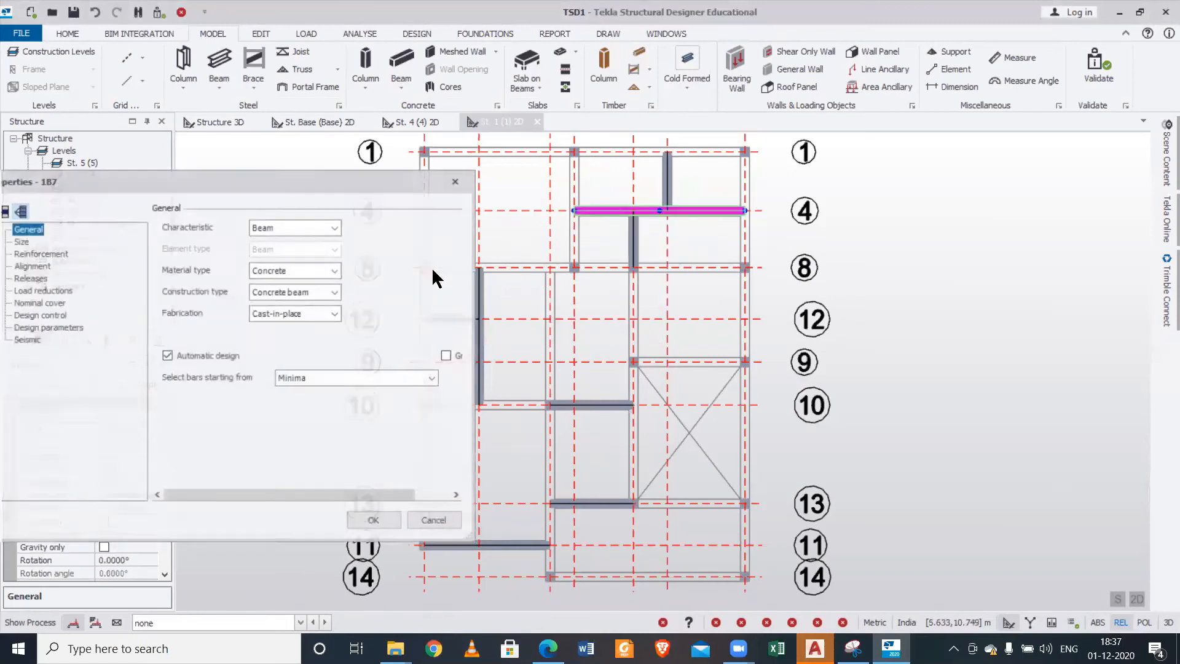
click(30, 278)
click(303, 228)
click(305, 245)
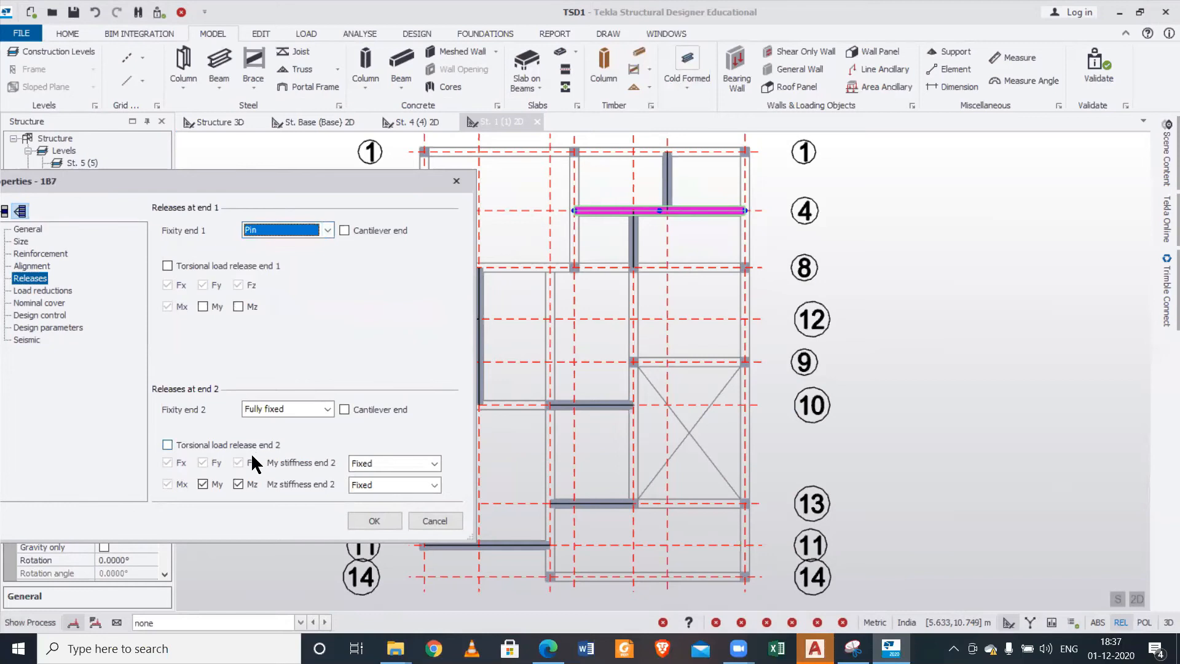
click(288, 409)
click(289, 424)
click(374, 521)
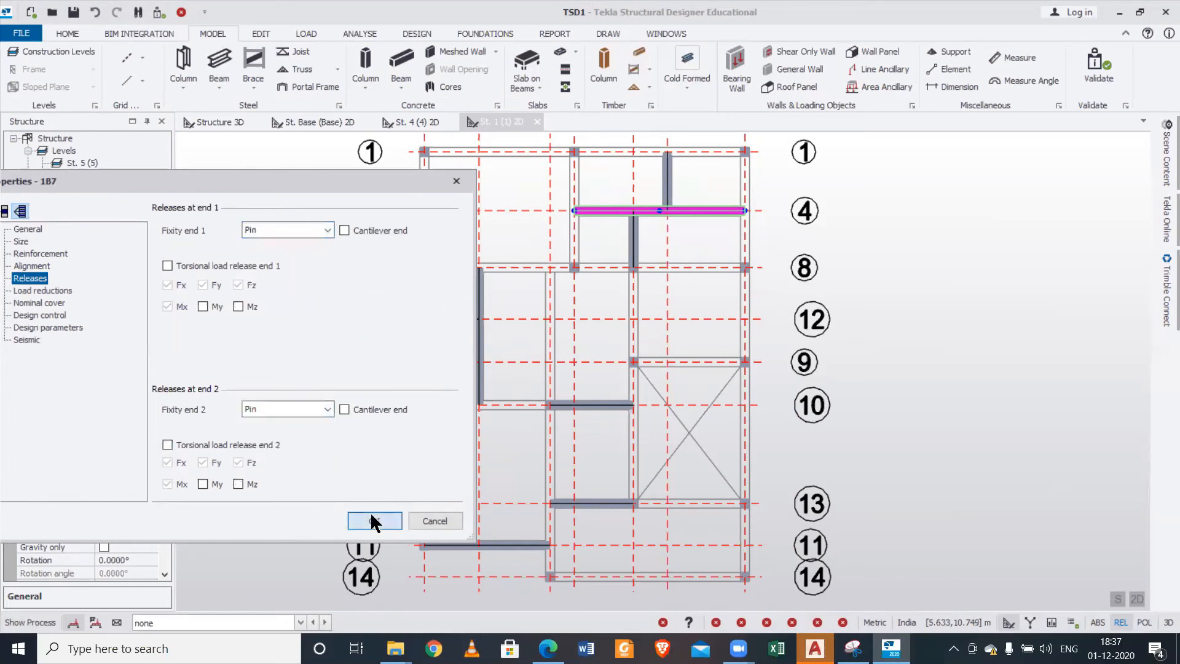
- Set the fixity at both ends of the grid line 6 beam between lines 1 and 4 to Pin
double_click(669, 169)
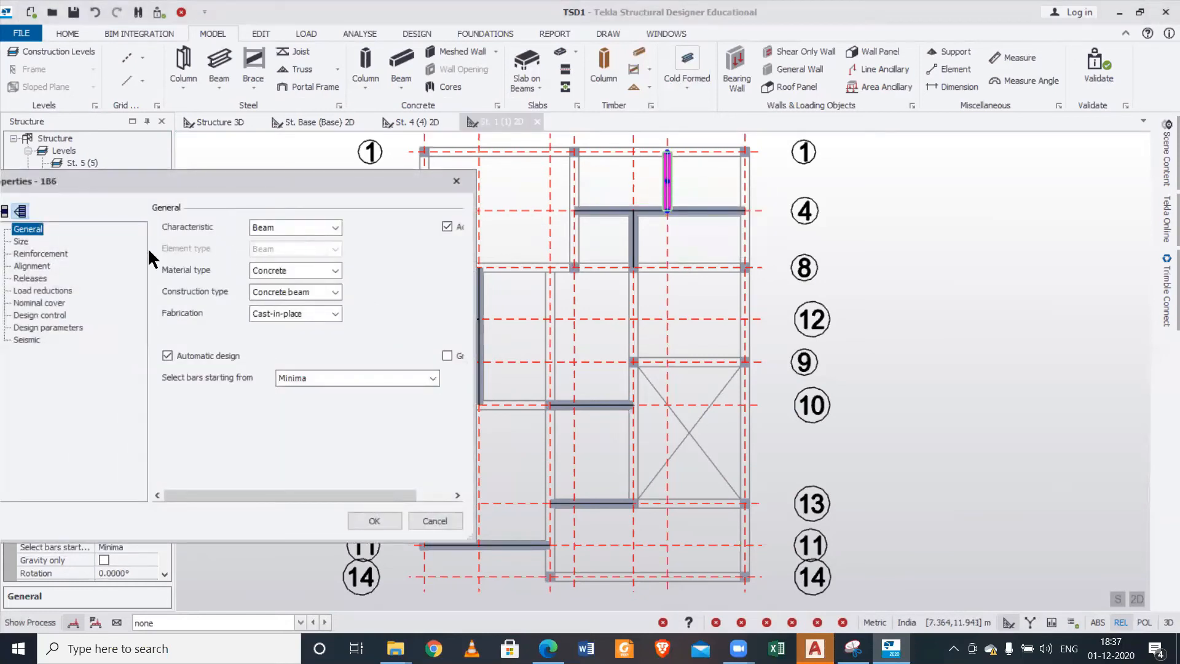
click(39, 277)
click(324, 231)
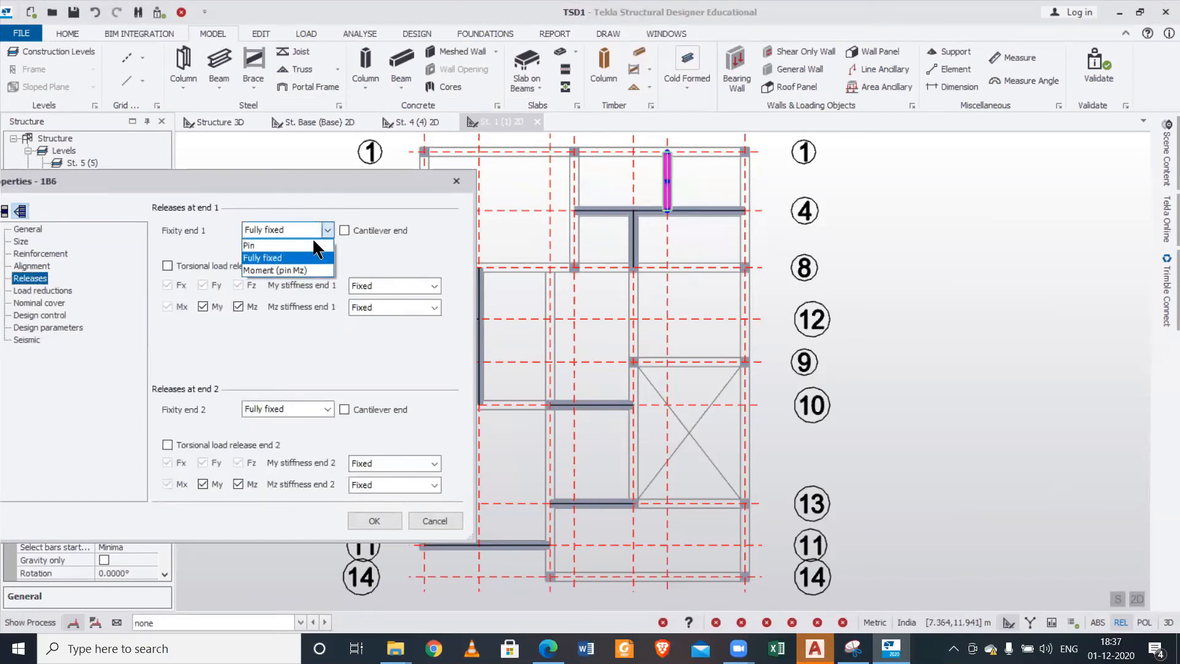
click(299, 244)
click(305, 410)
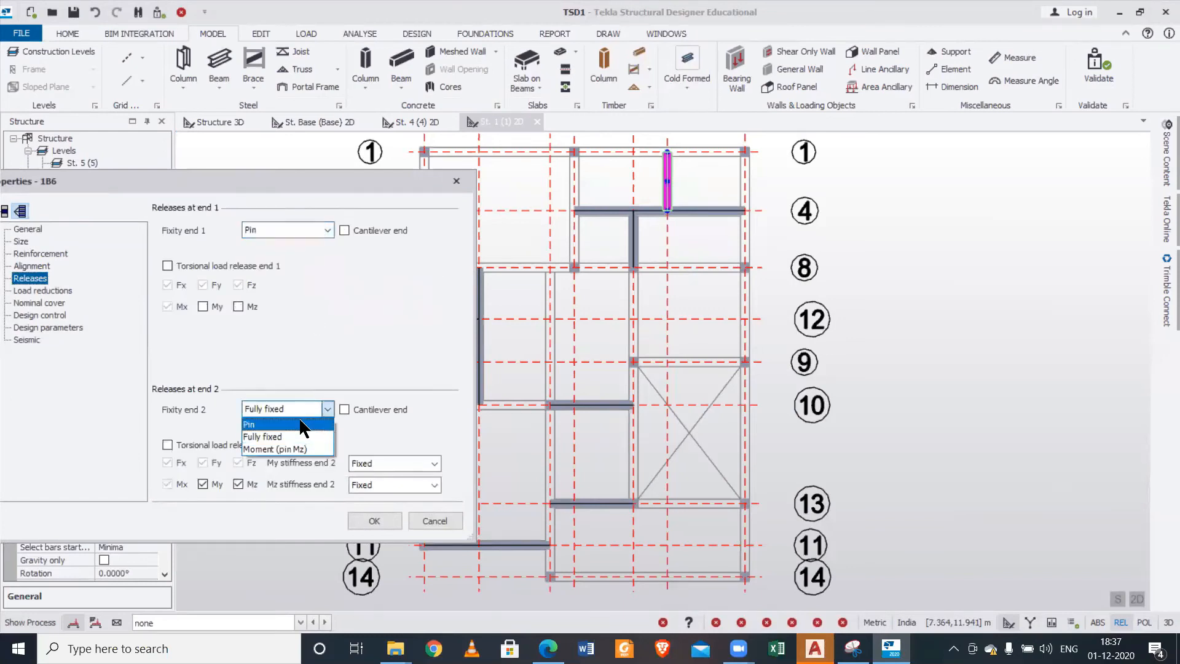
click(295, 425)
click(373, 520)
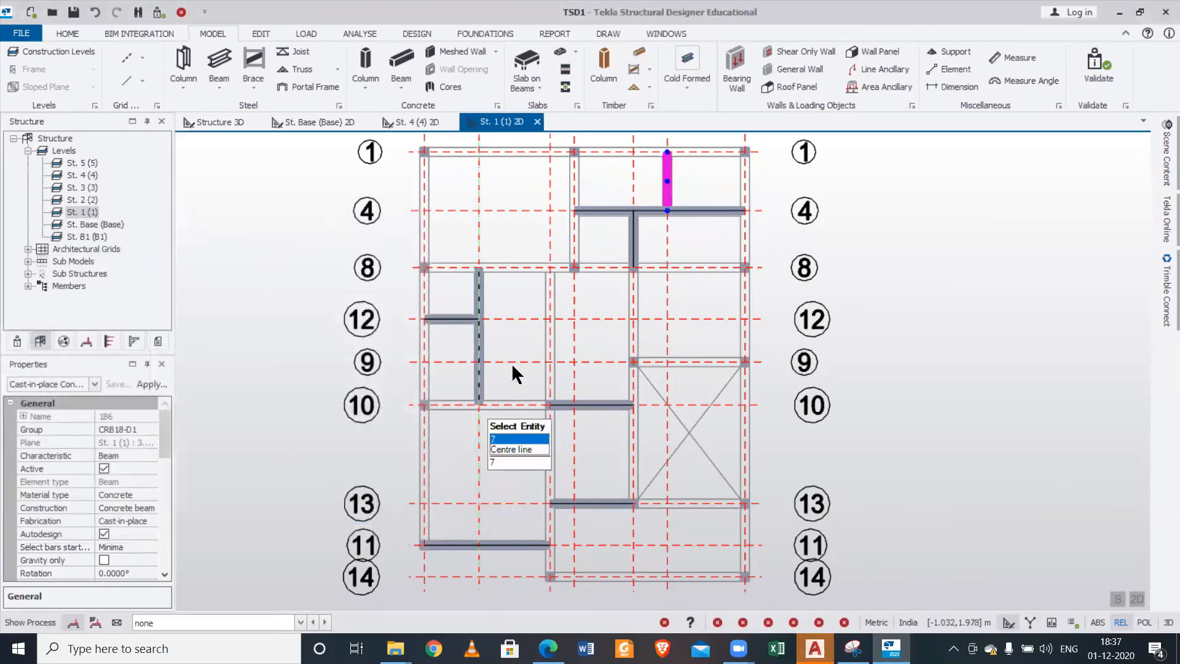
- Place continuous concrete beams with the b250x350 property set through the columns along grid lines 1 and 2
scroll(495, 233, down, 2)
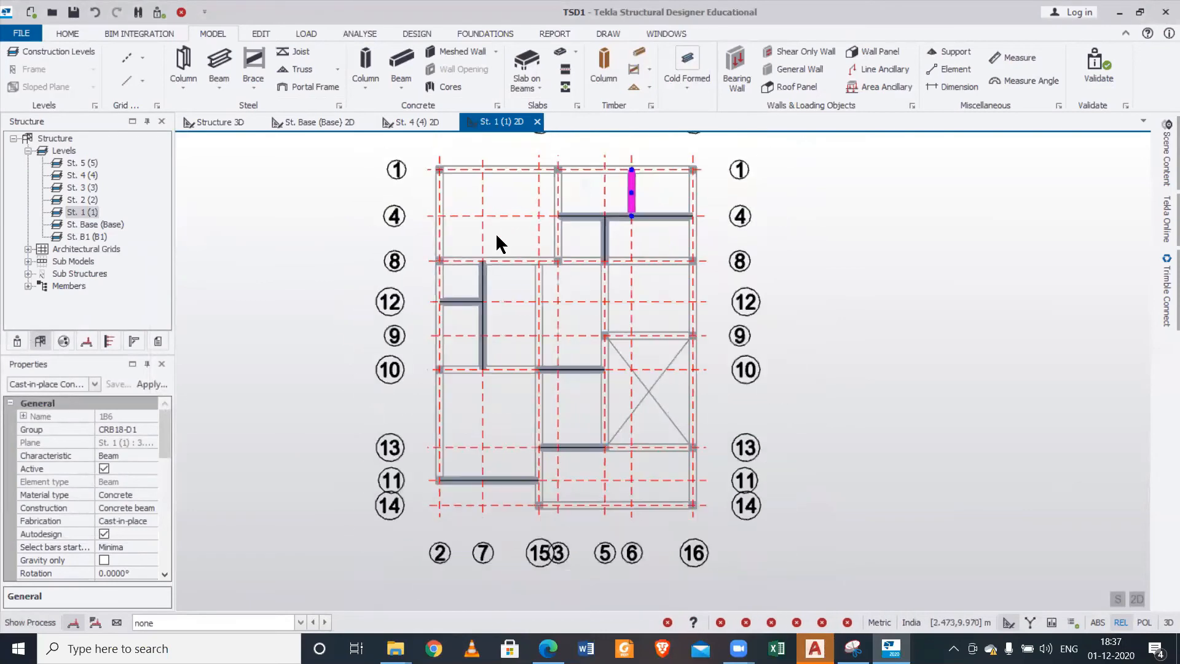
click(403, 62)
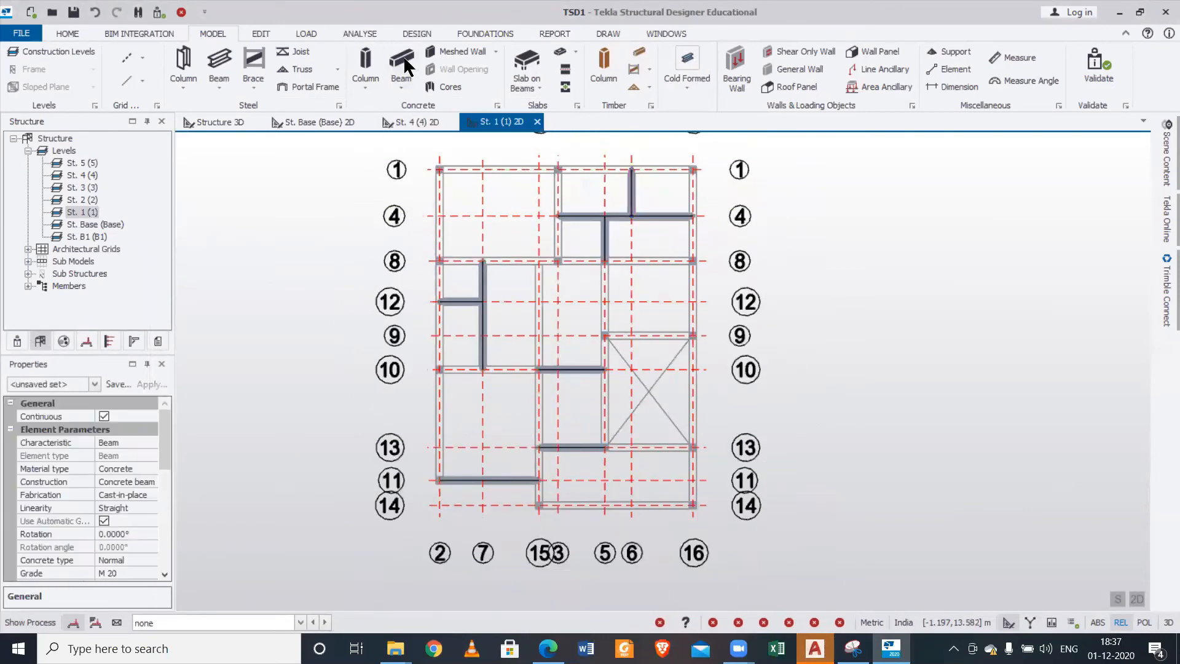
click(95, 385)
click(73, 411)
middle_drag(553, 209, 566, 279)
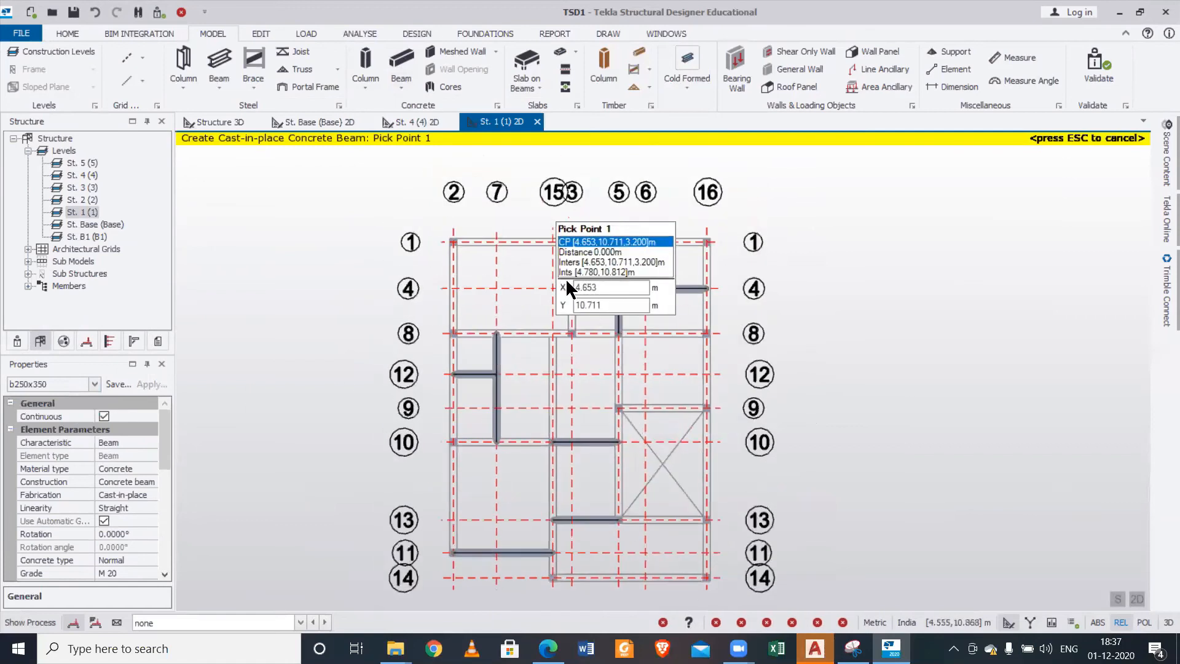
scroll(486, 231, up, 2)
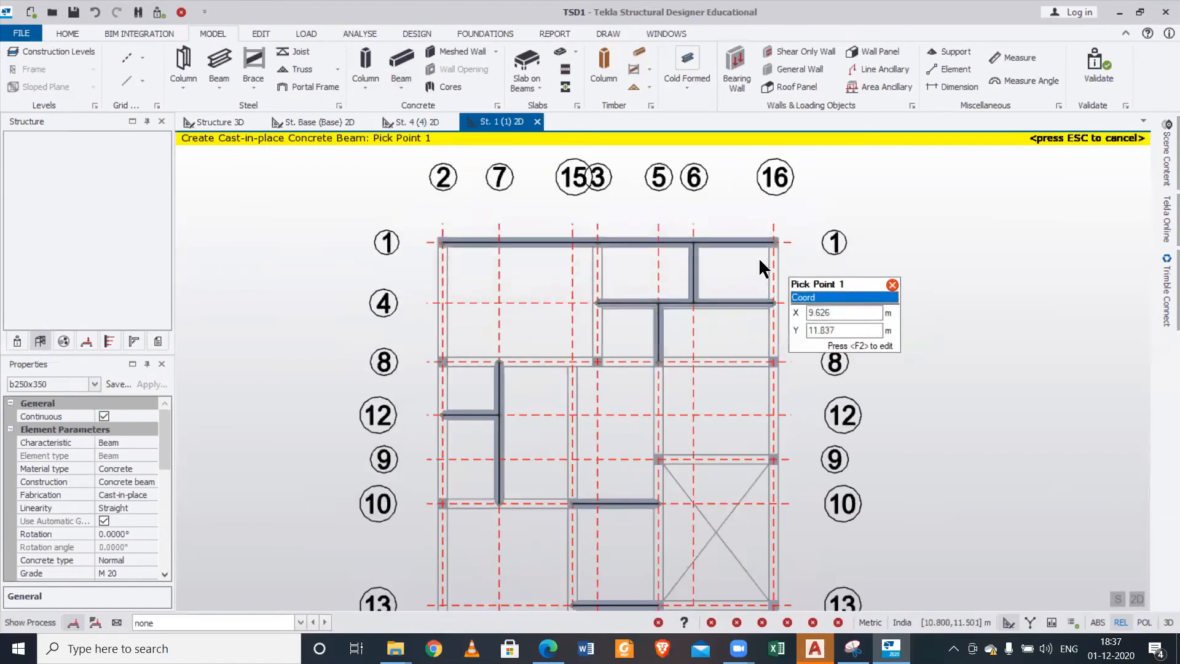
scroll(759, 257, down, 2)
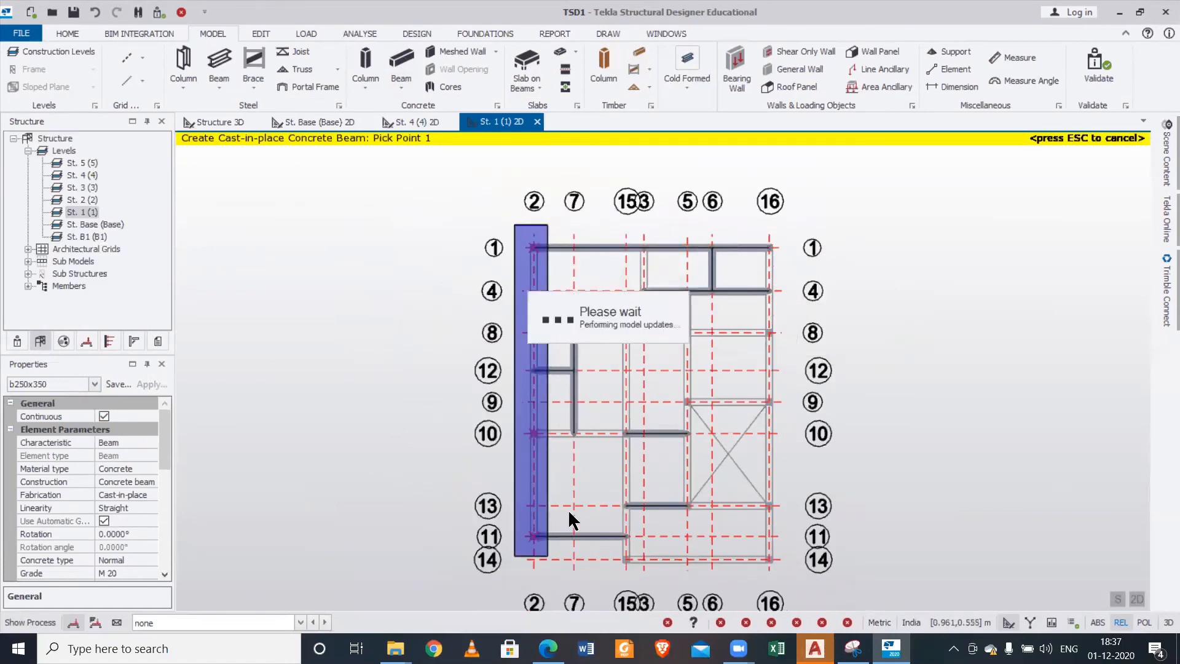
- Place continuous b250x350 concrete beams along grid line 3 between lines 1 and 8, along grid line 8, and along grid line 16
scroll(641, 232, up, 1)
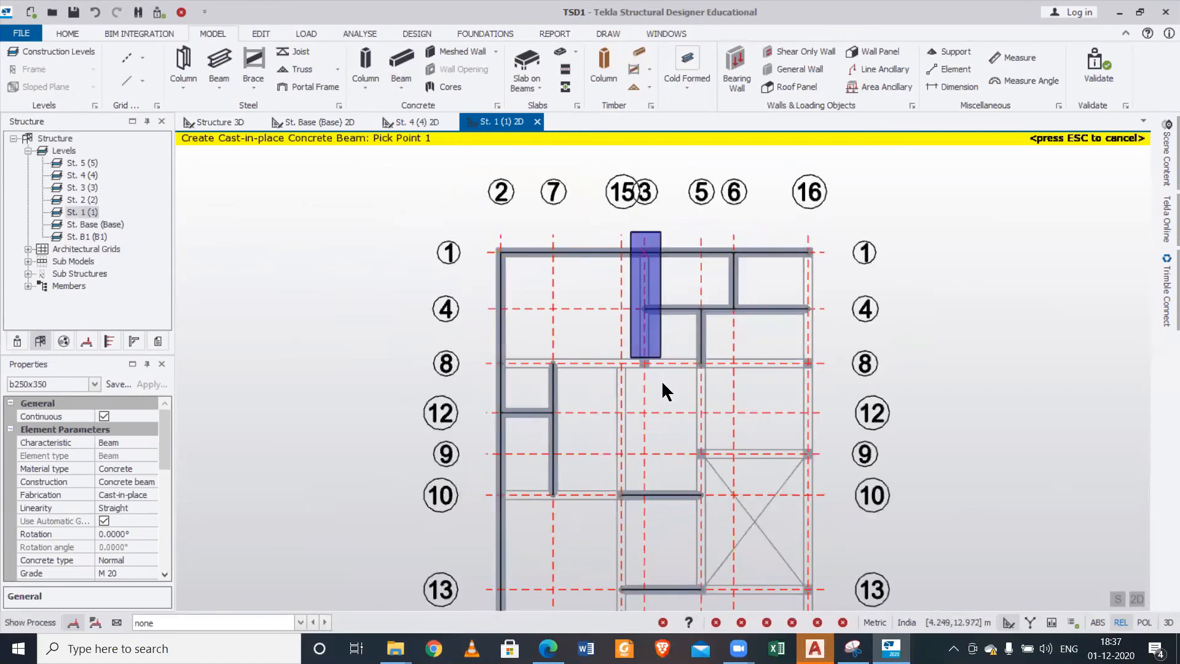
click(860, 369)
scroll(816, 370, down, 1)
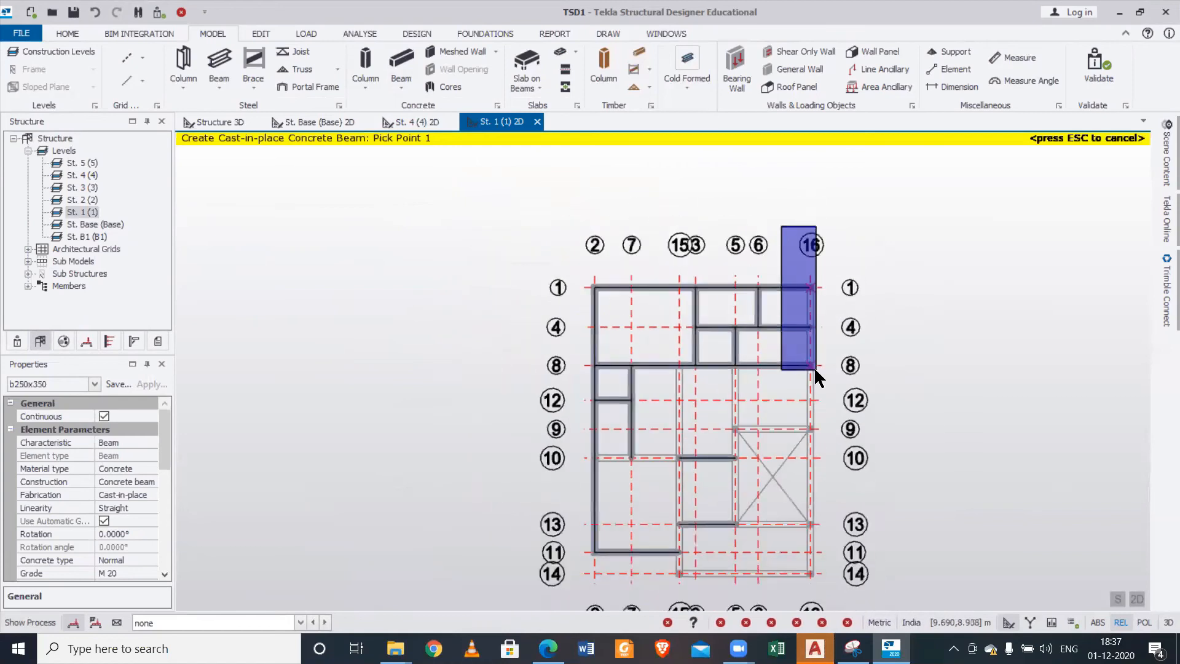
click(819, 543)
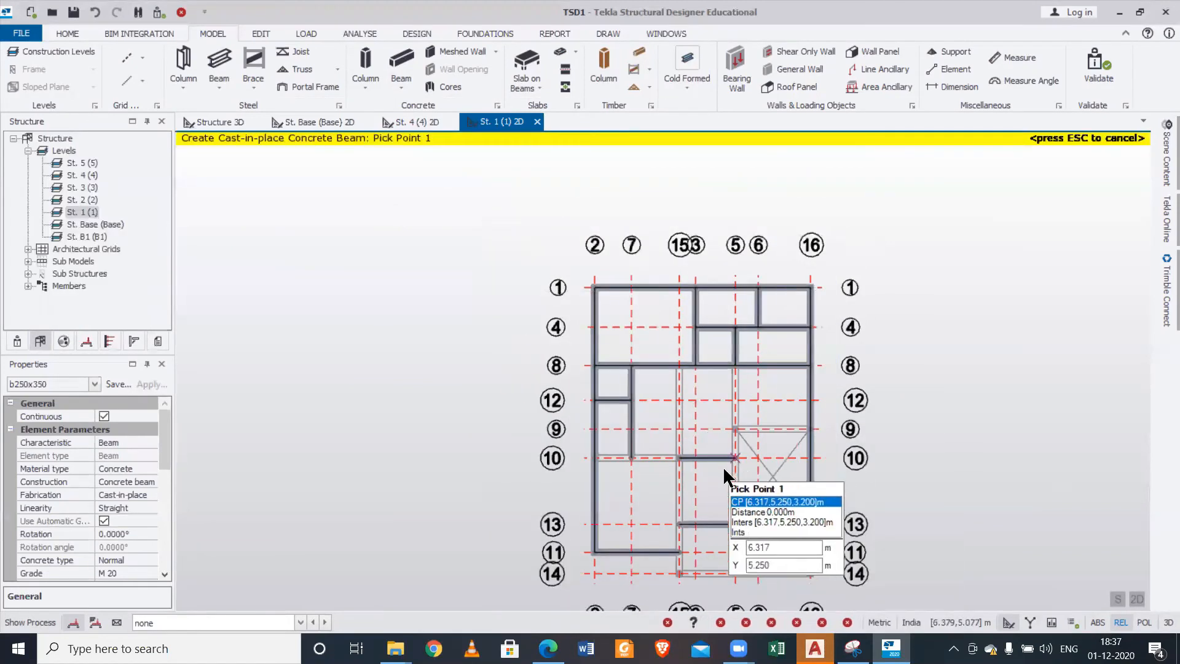
- Place continuous b250x350 beams along grid line 10 up to line 5, along line 5 from 8 to 13, and along lines 9 and 13 to line 16
middle_drag(723, 466, 704, 388)
scroll(653, 317, up, 2)
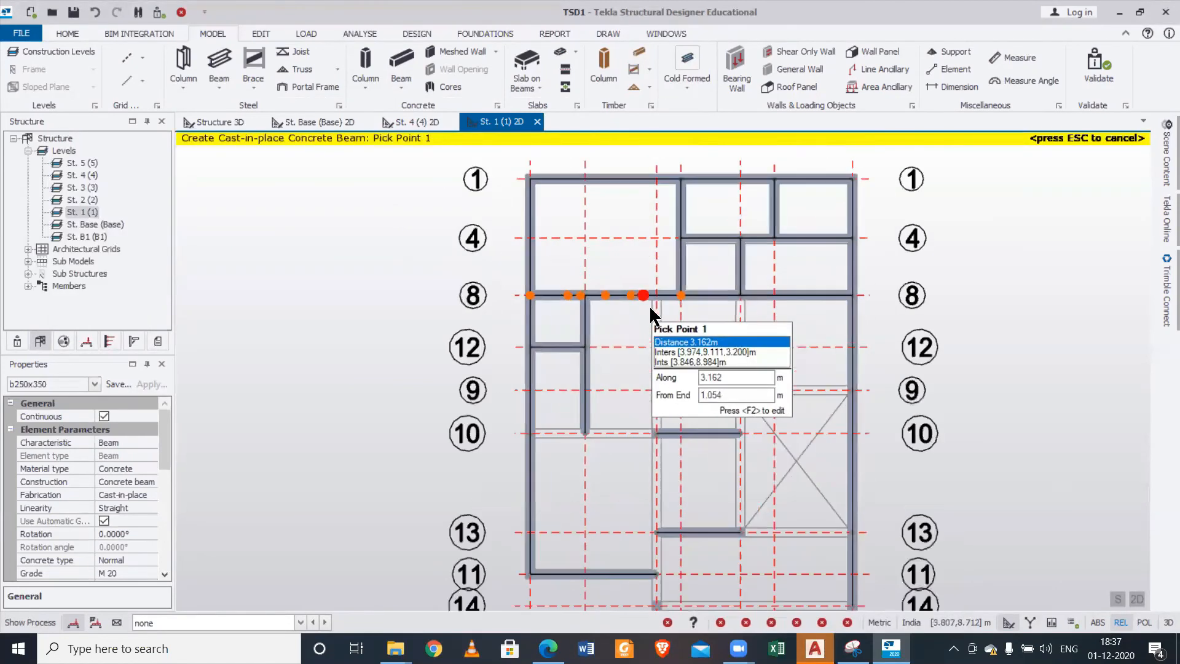
scroll(584, 411, down, 1)
click(590, 433)
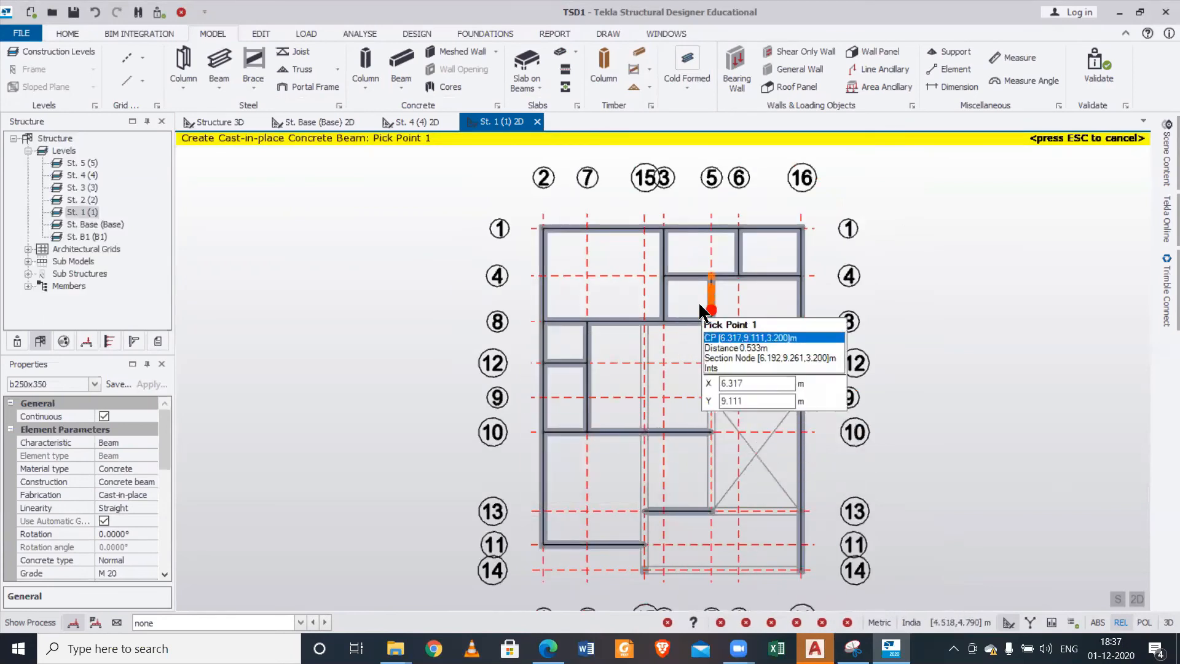
click(710, 320)
click(726, 524)
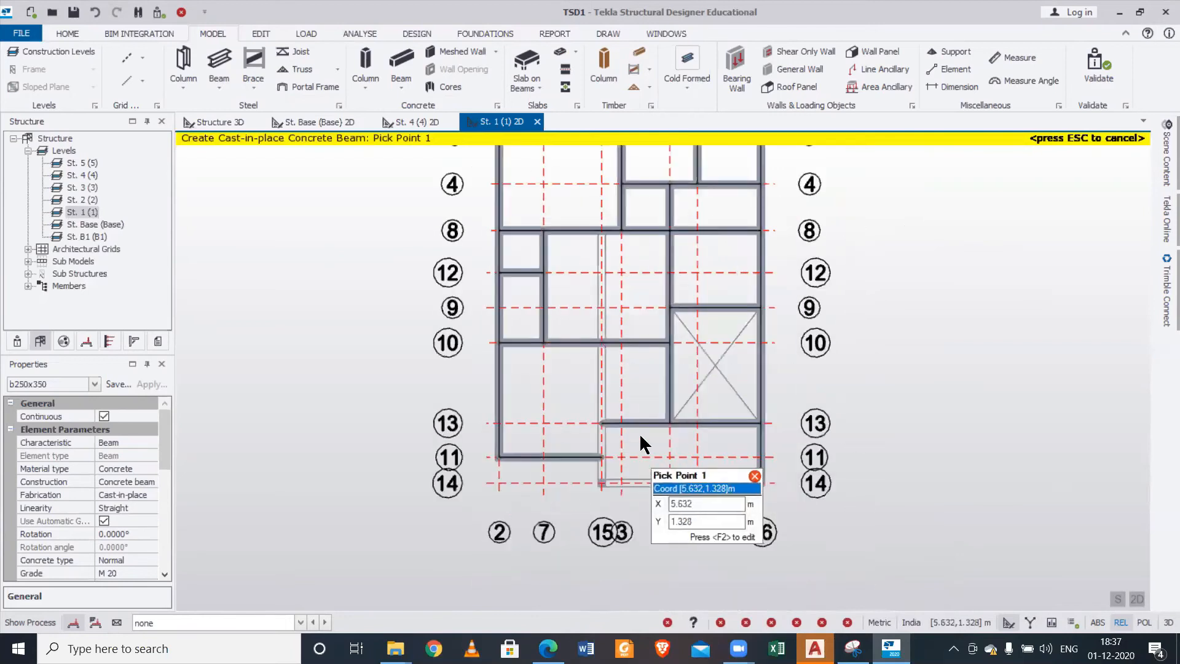
- Place continuous b250x350 beams along grid line 15 between lines 10 and 14 and along grid line 14 between lines 15 and 16
click(601, 342)
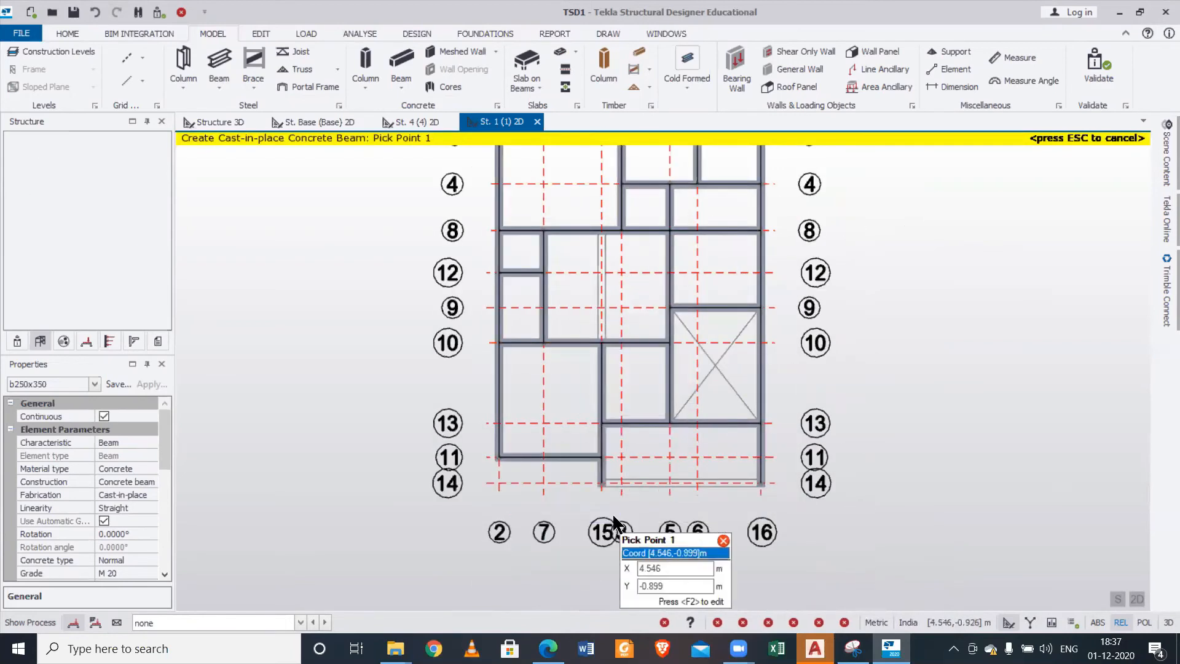
click(601, 482)
click(798, 528)
key(Escape)
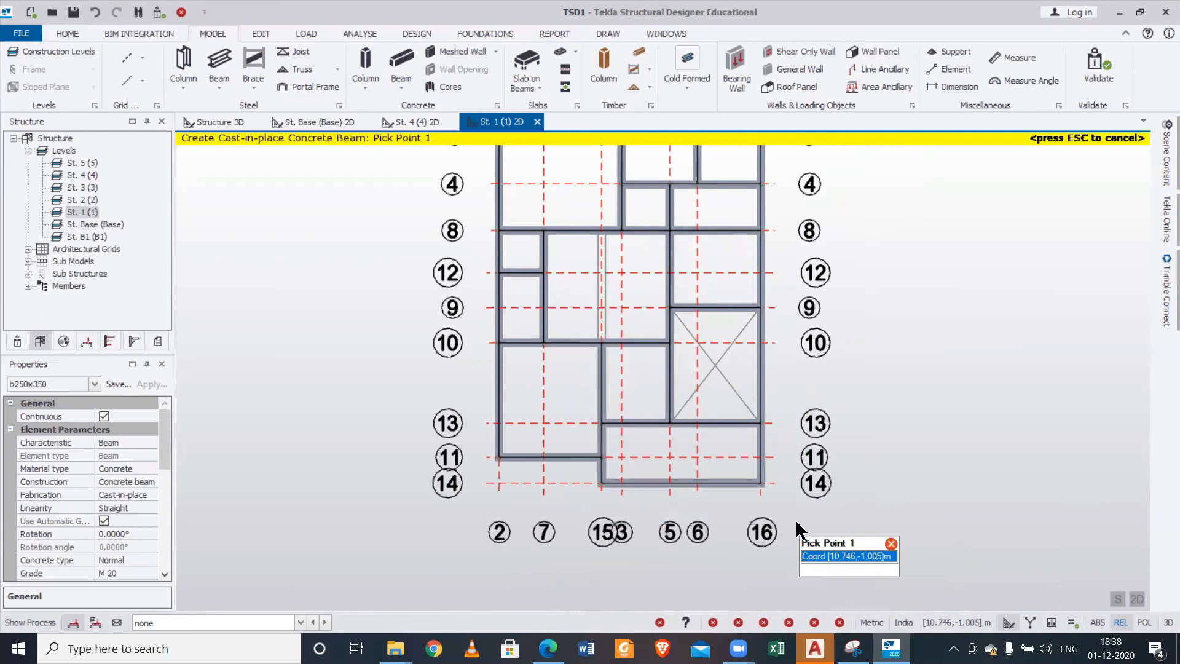
- Finish beam placement and examine the first-storey beam layout in plan and in the 3D structure view
scroll(717, 482, down, 1)
middle_drag(836, 335, 756, 403)
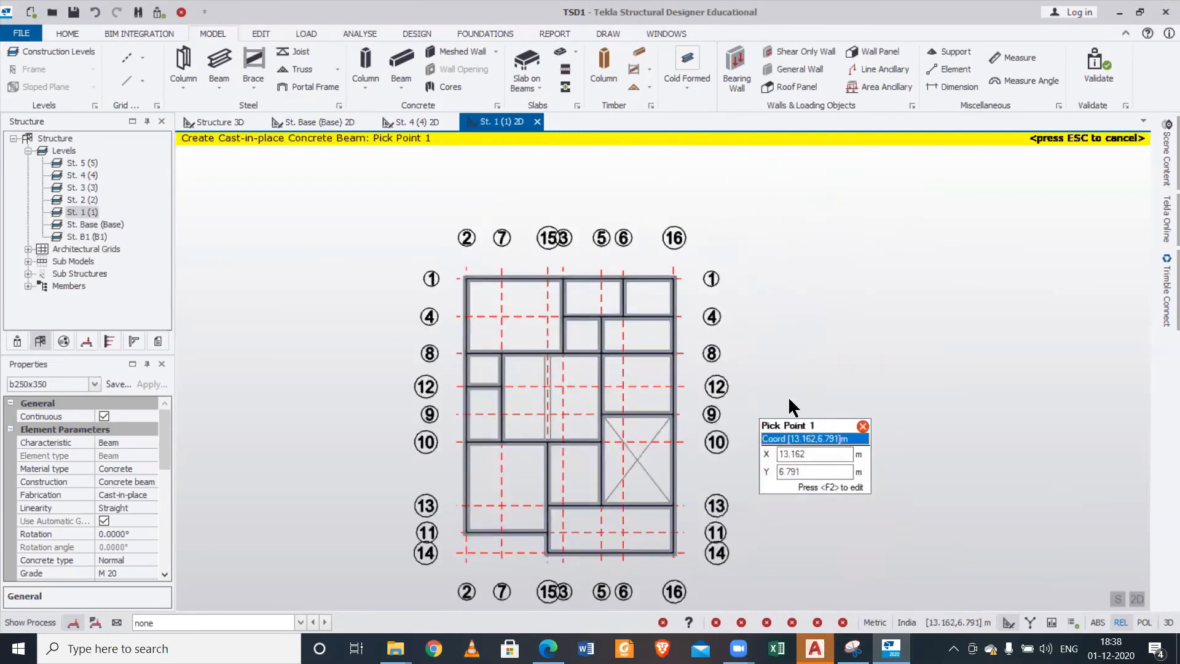
middle_drag(811, 364, 798, 319)
scroll(798, 319, up, 1)
scroll(607, 321, up, 2)
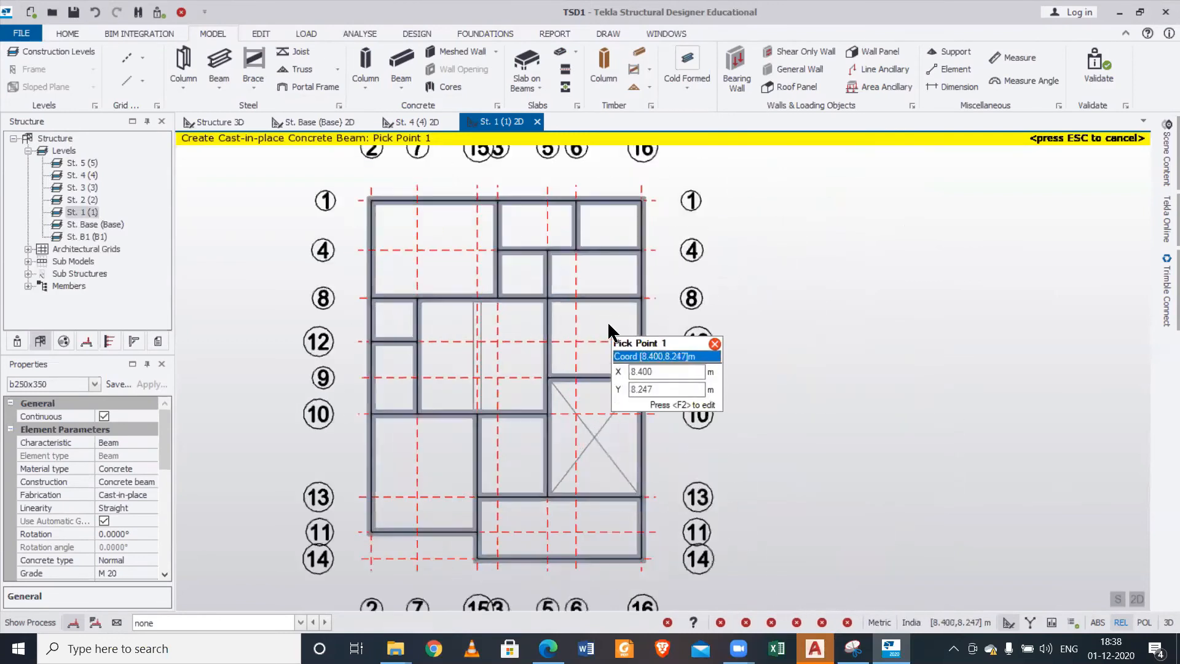
scroll(790, 344, down, 2)
middle_drag(783, 379, 856, 392)
scroll(682, 365, up, 2)
scroll(682, 366, down, 2)
click(218, 120)
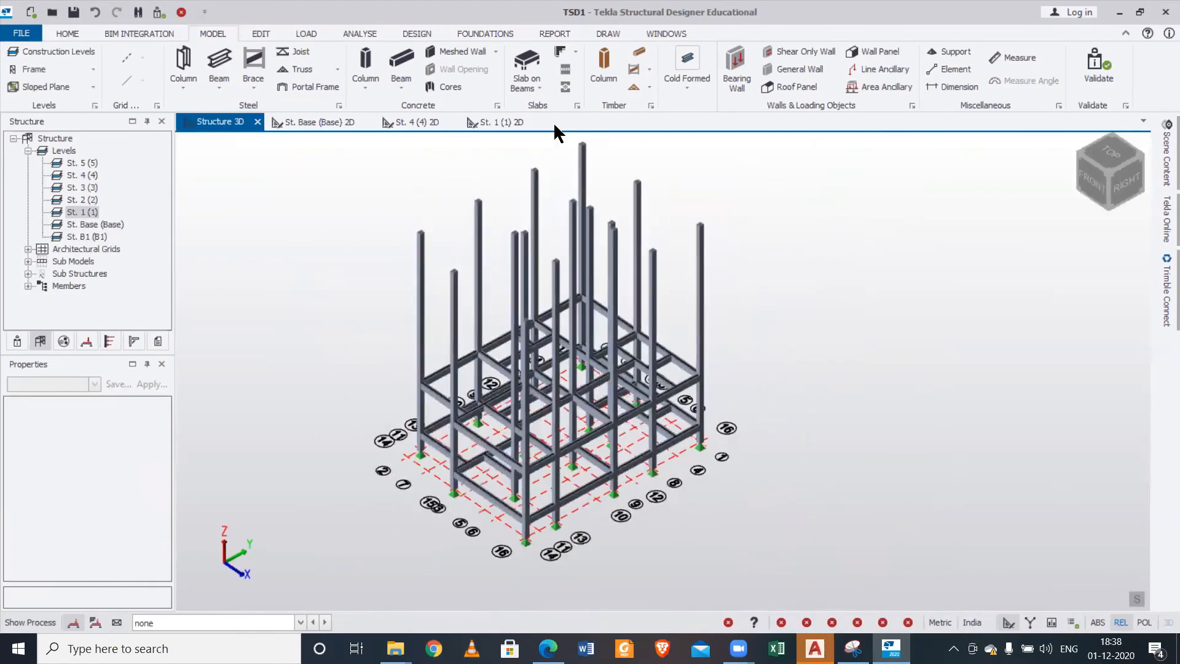
click(513, 120)
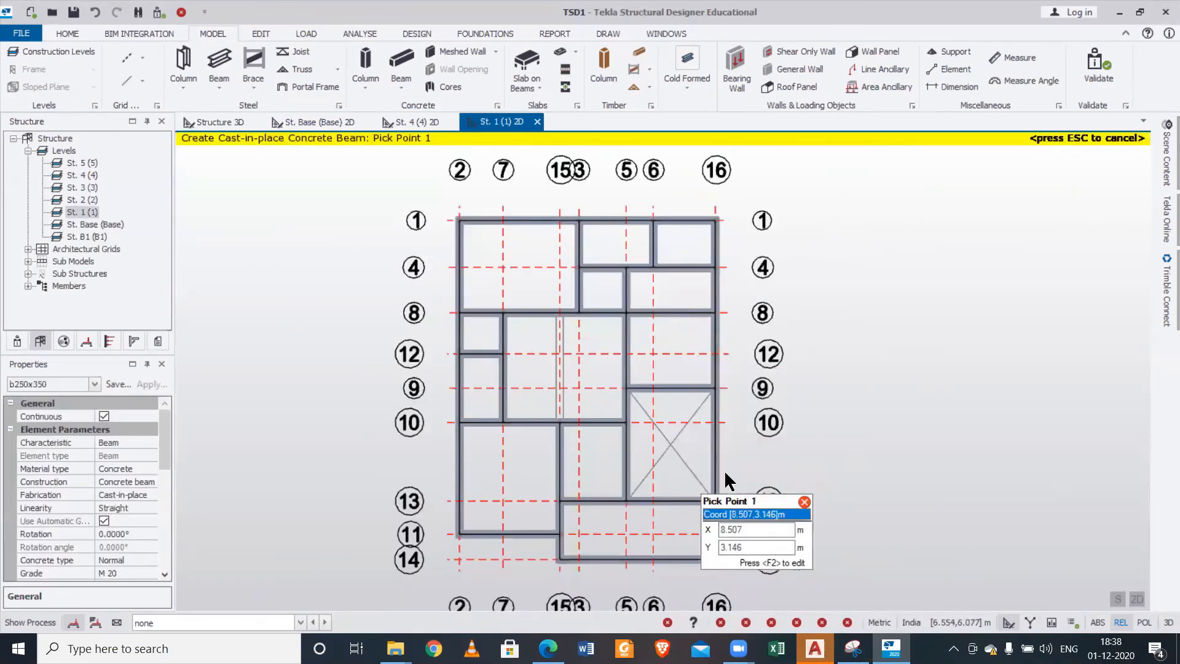
key(Escape)
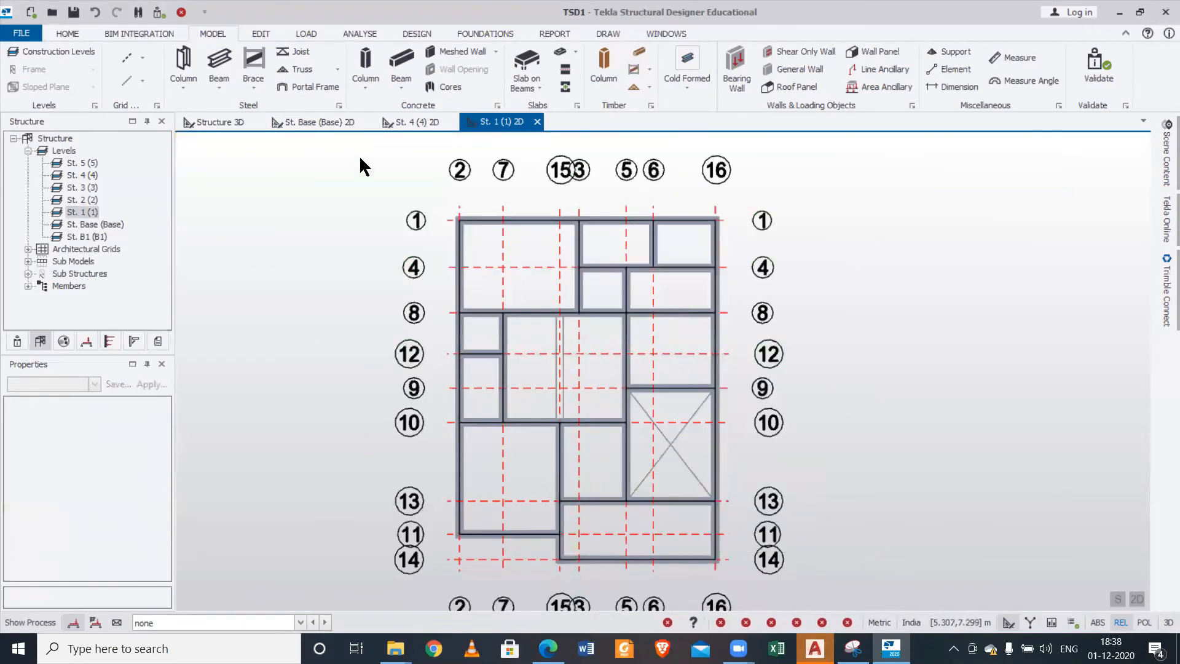
click(231, 120)
click(520, 120)
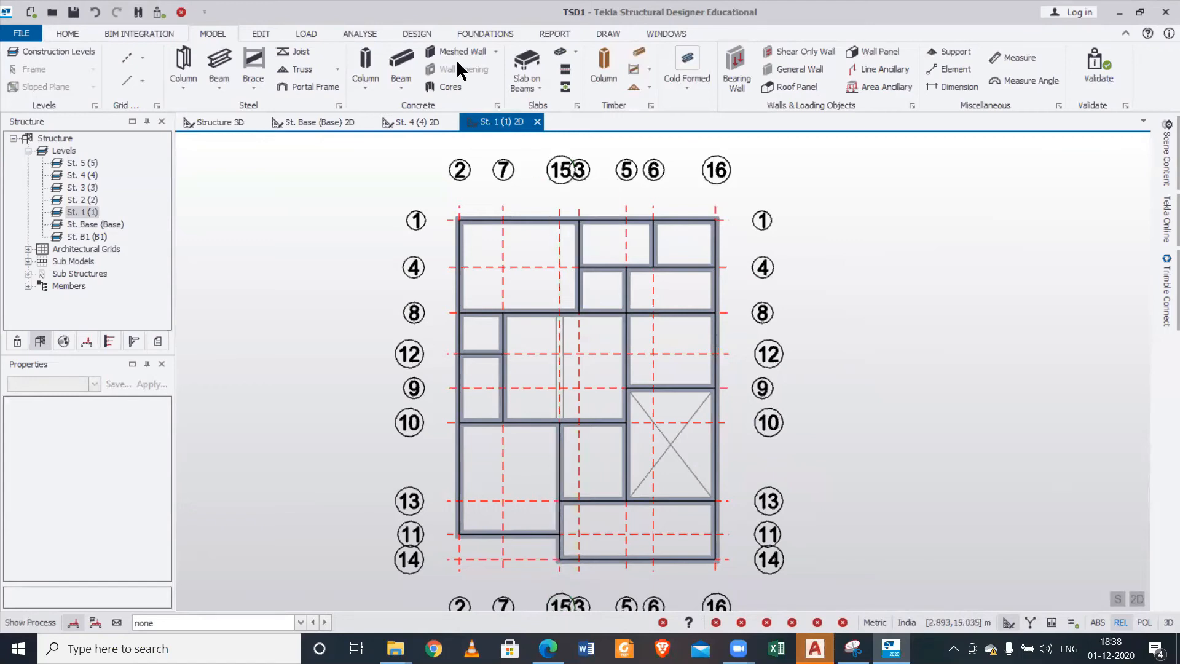
- Start a slab on beams and review its type, deck, decomposition and depth parameters
click(539, 92)
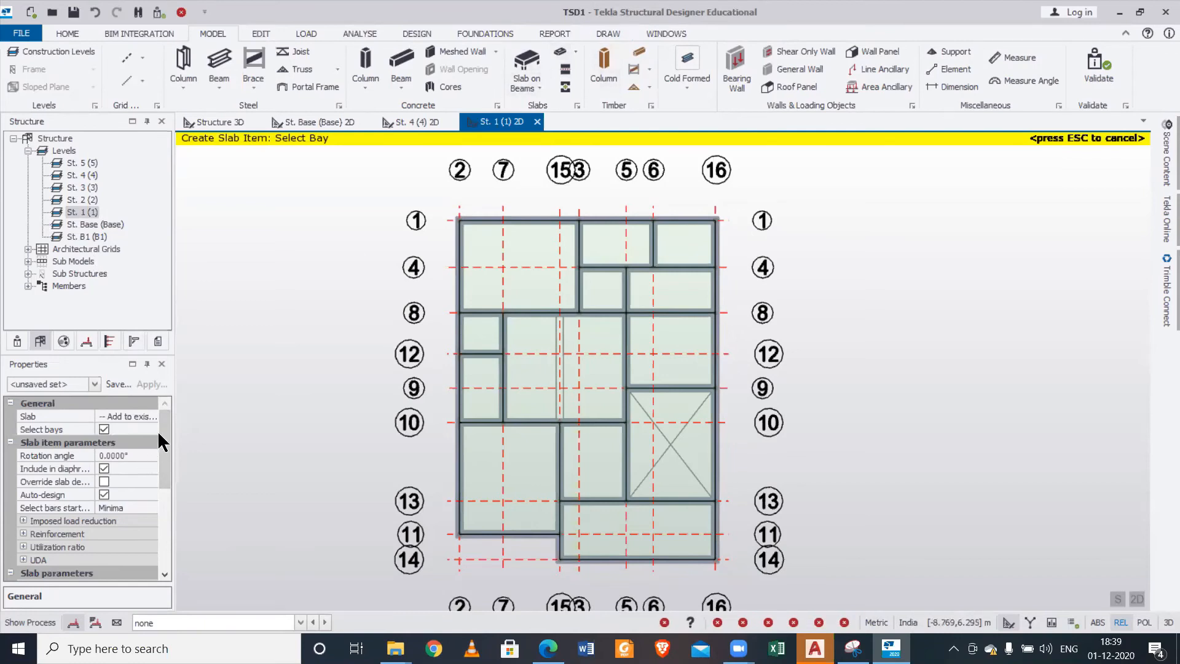
scroll(153, 464, down, 2)
scroll(151, 455, down, 1)
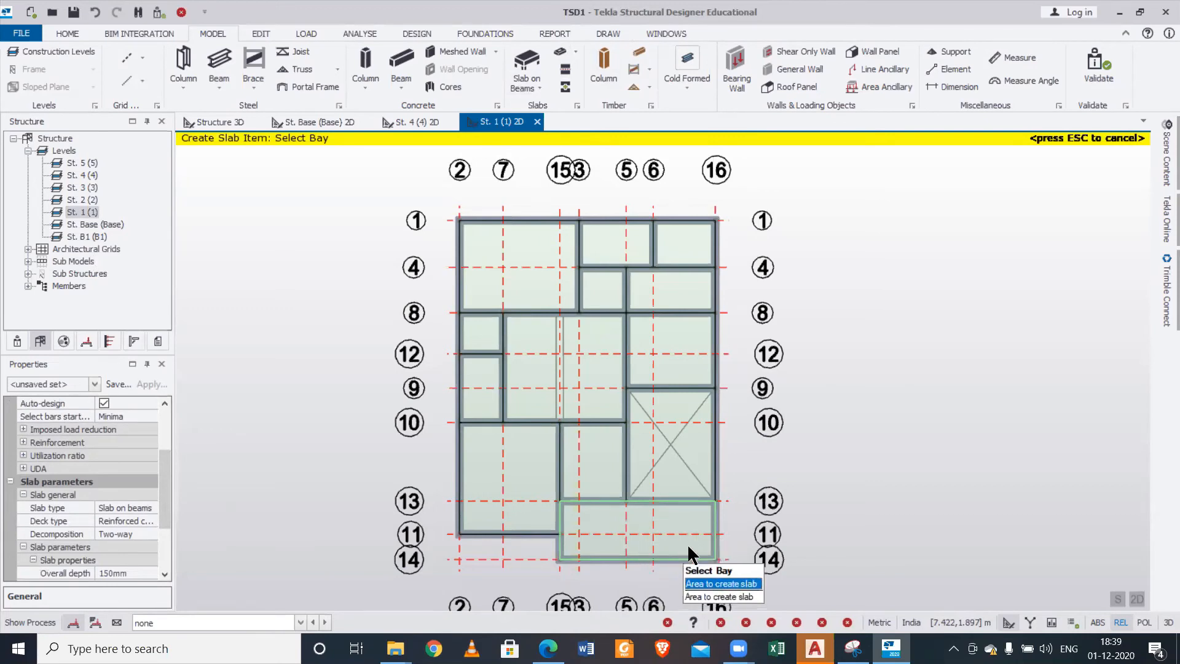
- Check the span along grid line 13 between lines 16 and 15 with the Dimension tool, without keeping a dimension
scroll(692, 538, up, 1)
scroll(693, 539, up, 1)
middle_drag(692, 543, 637, 473)
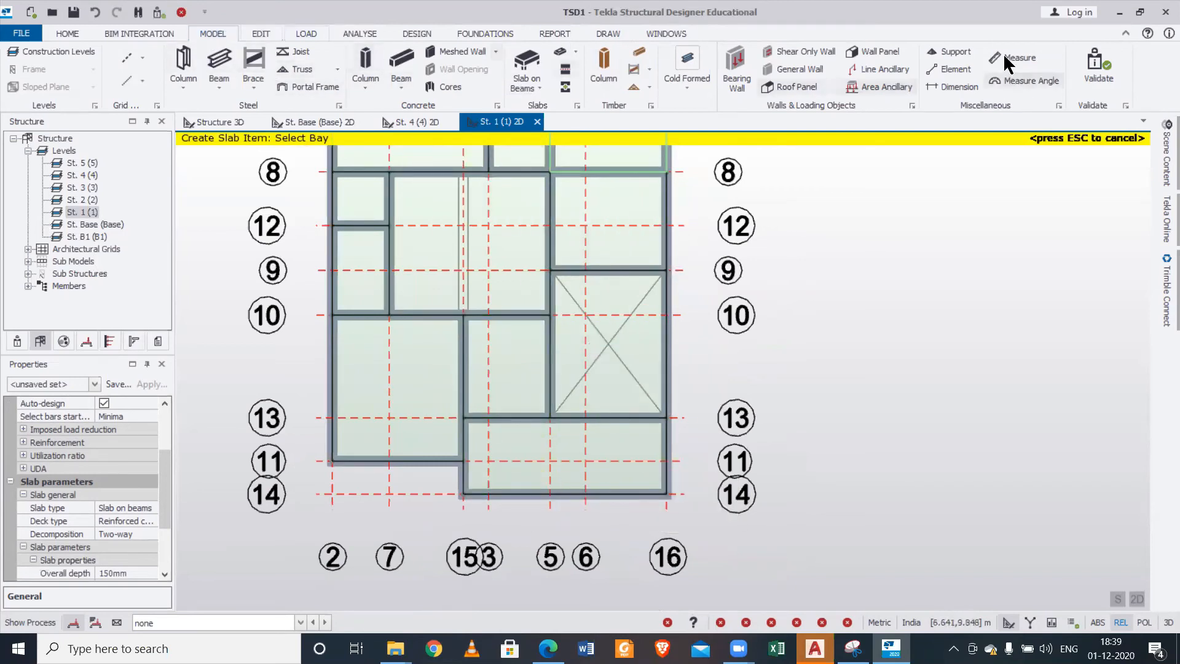
click(957, 86)
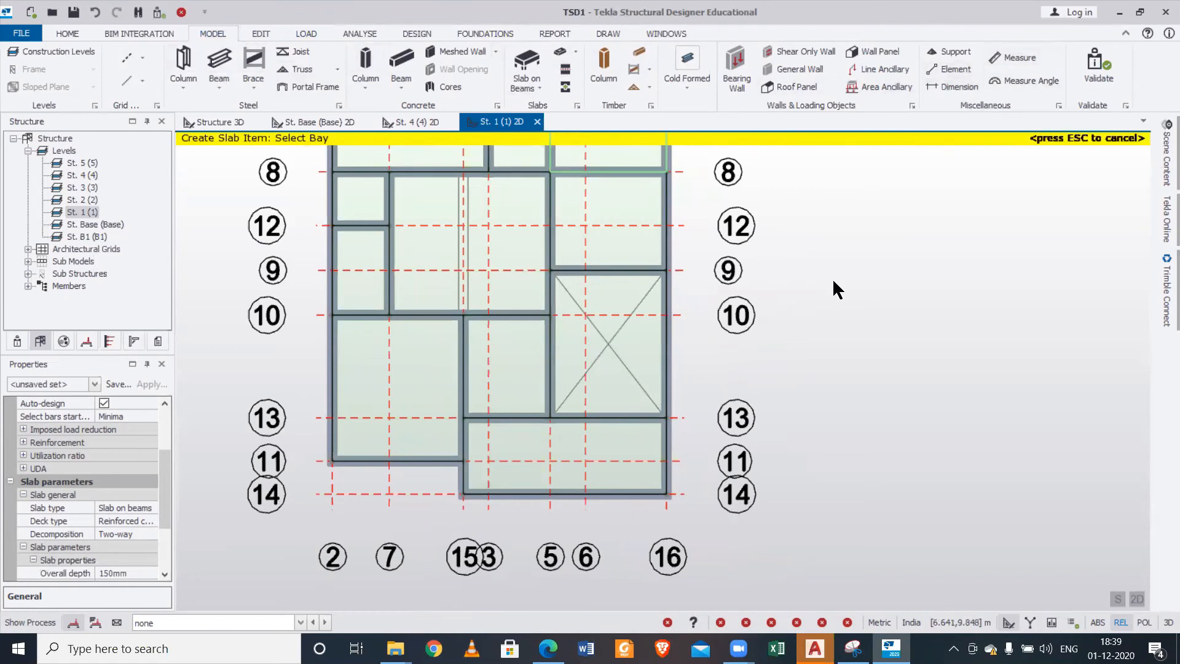
click(668, 418)
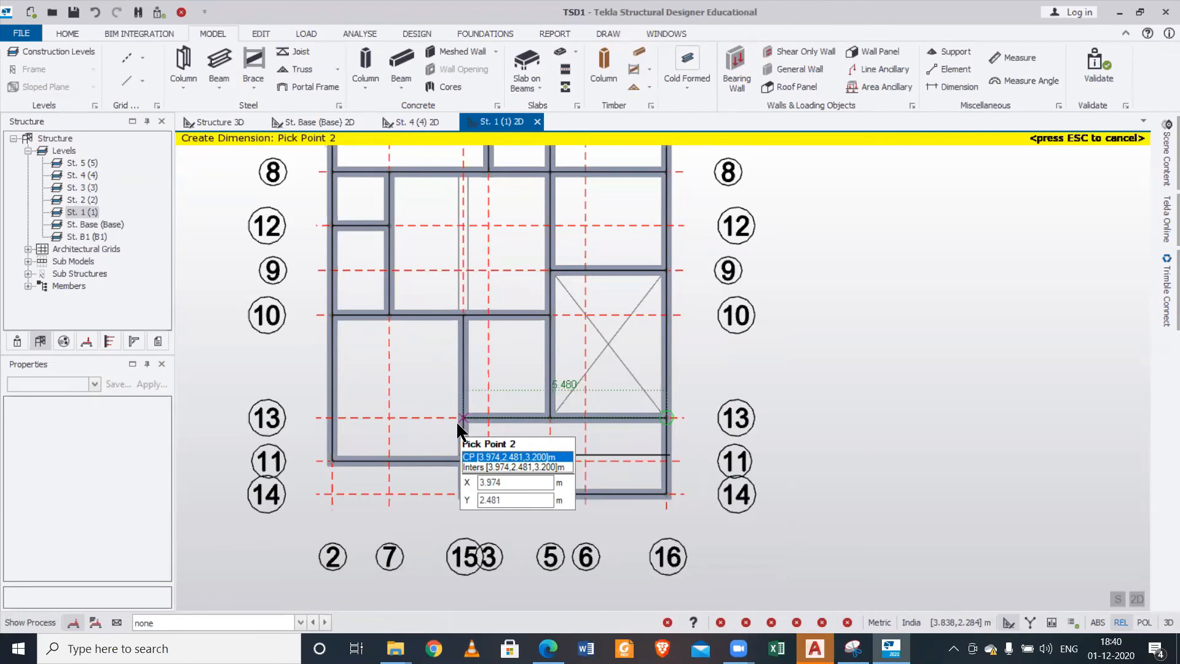
scroll(461, 428, down, 2)
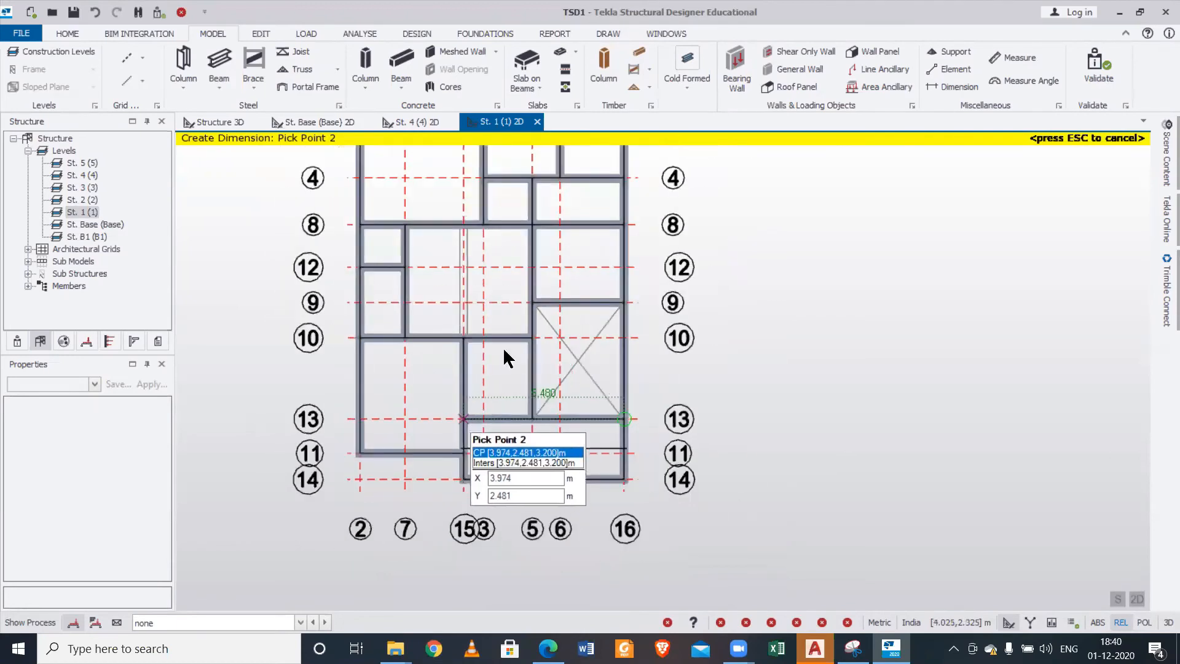
middle_drag(503, 347, 516, 420)
key(Escape)
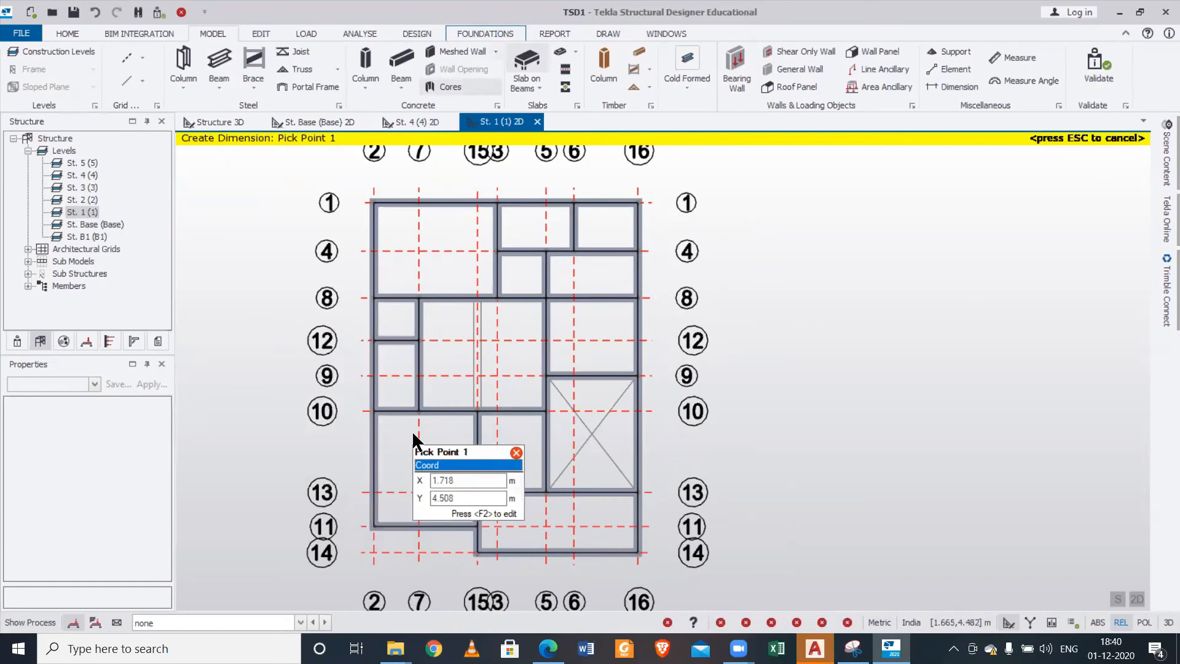
key(Escape)
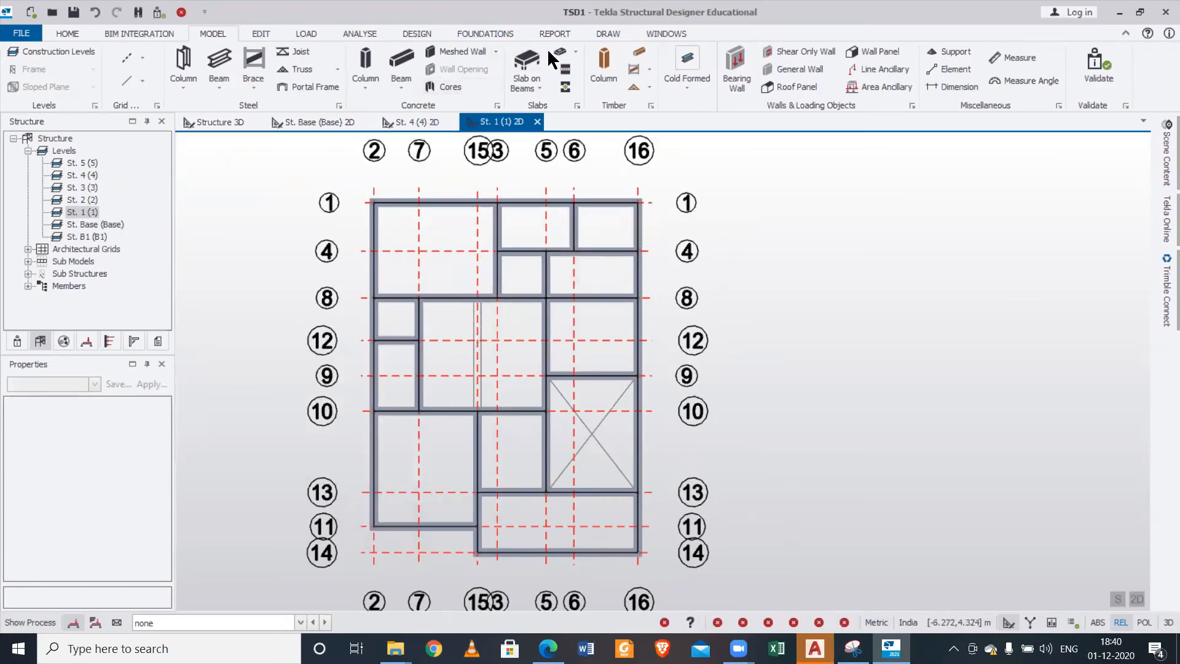
- Try a One-way slab on beams in the bay between grid lines 13 and 14, and remove it
click(534, 59)
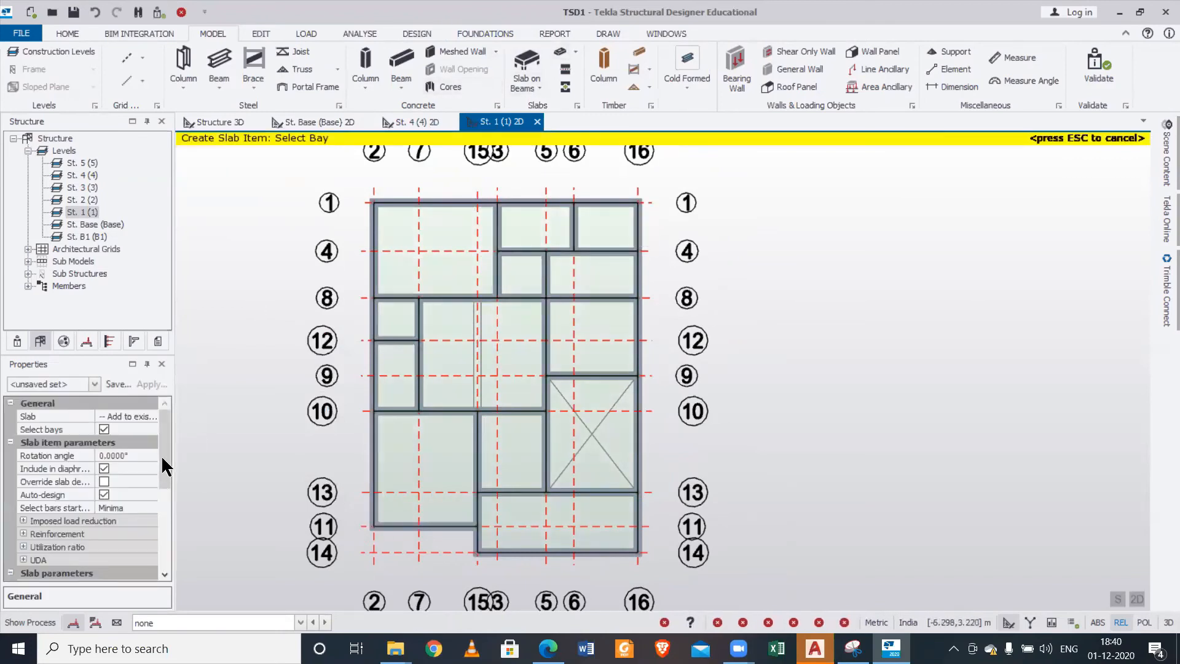
drag(161, 455, 156, 502)
scroll(157, 502, down, 2)
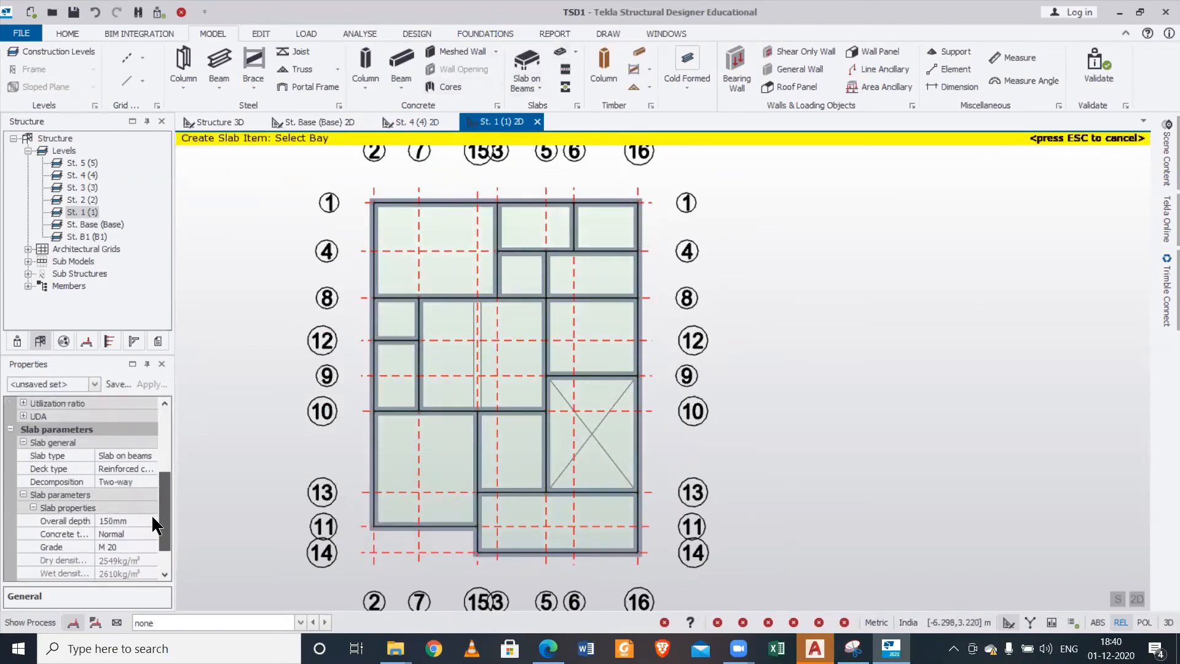
click(152, 482)
click(152, 482)
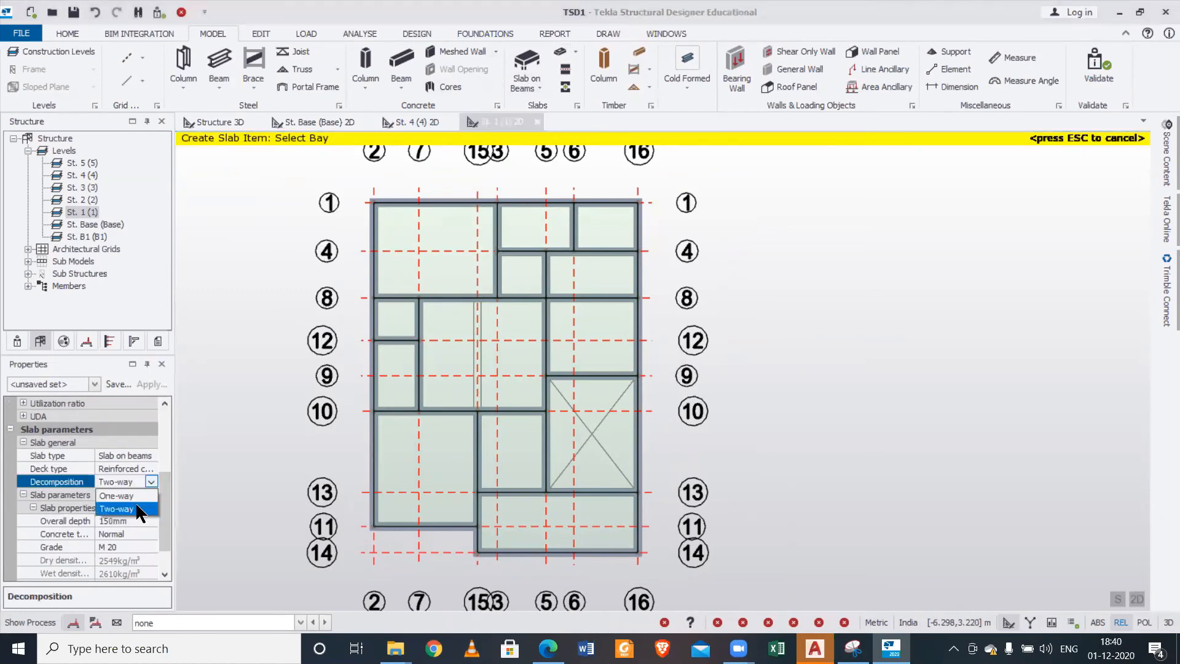
click(136, 496)
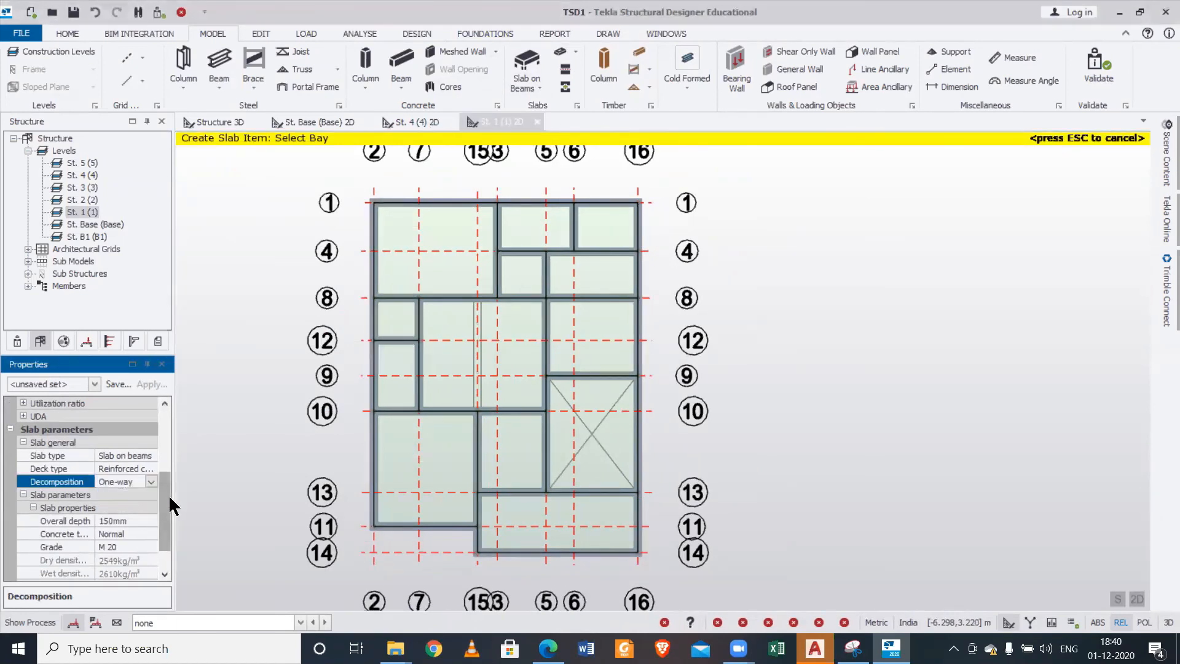
scroll(168, 498, down, 1)
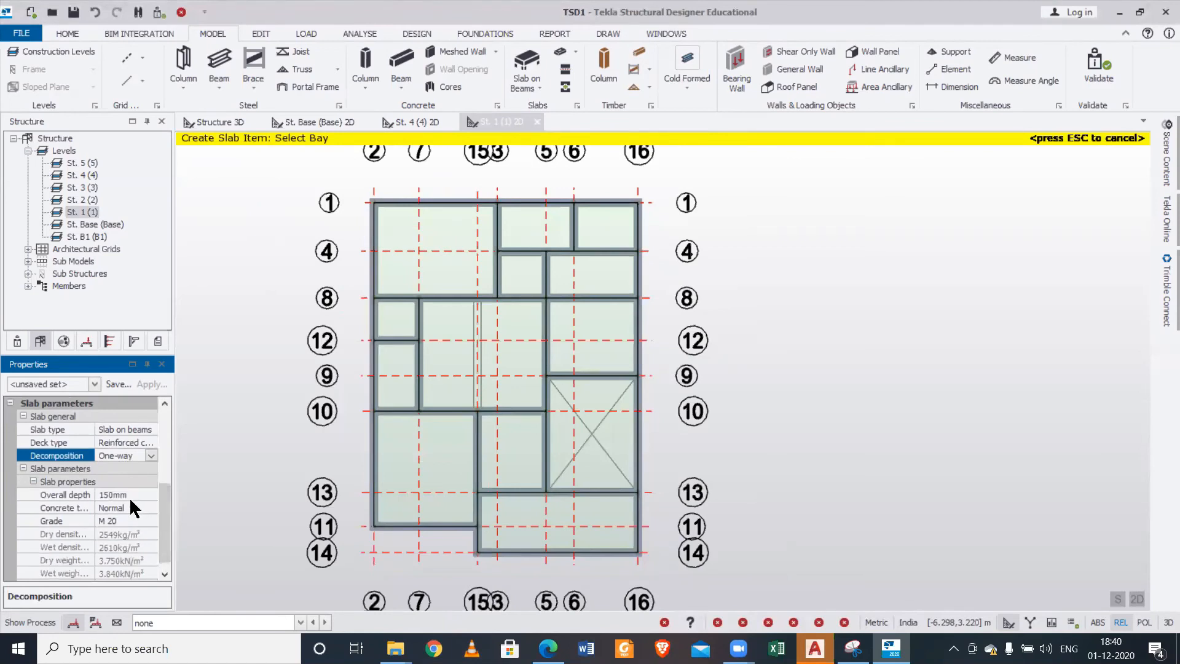
scroll(161, 528, up, 5)
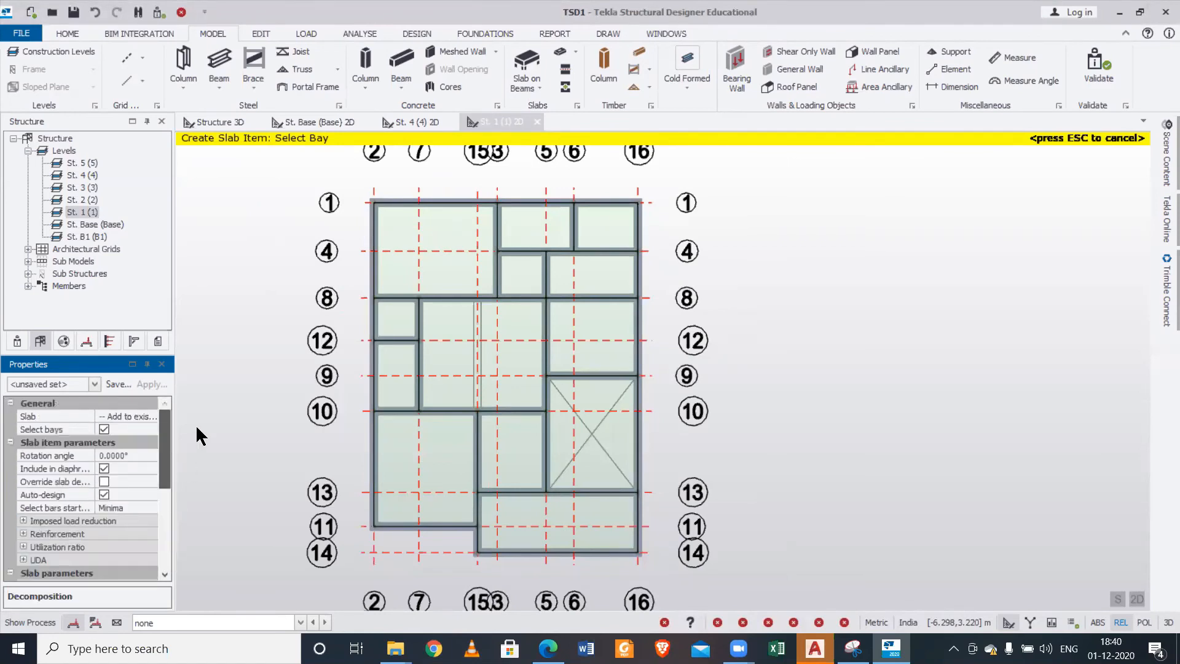
click(535, 516)
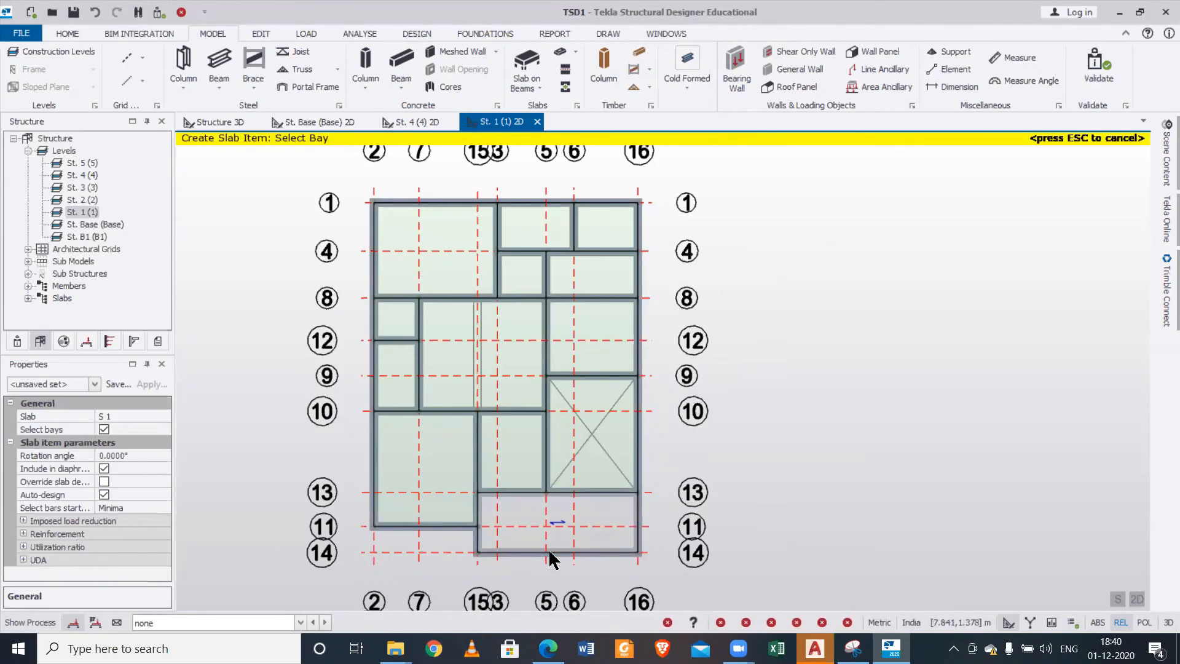
click(586, 518)
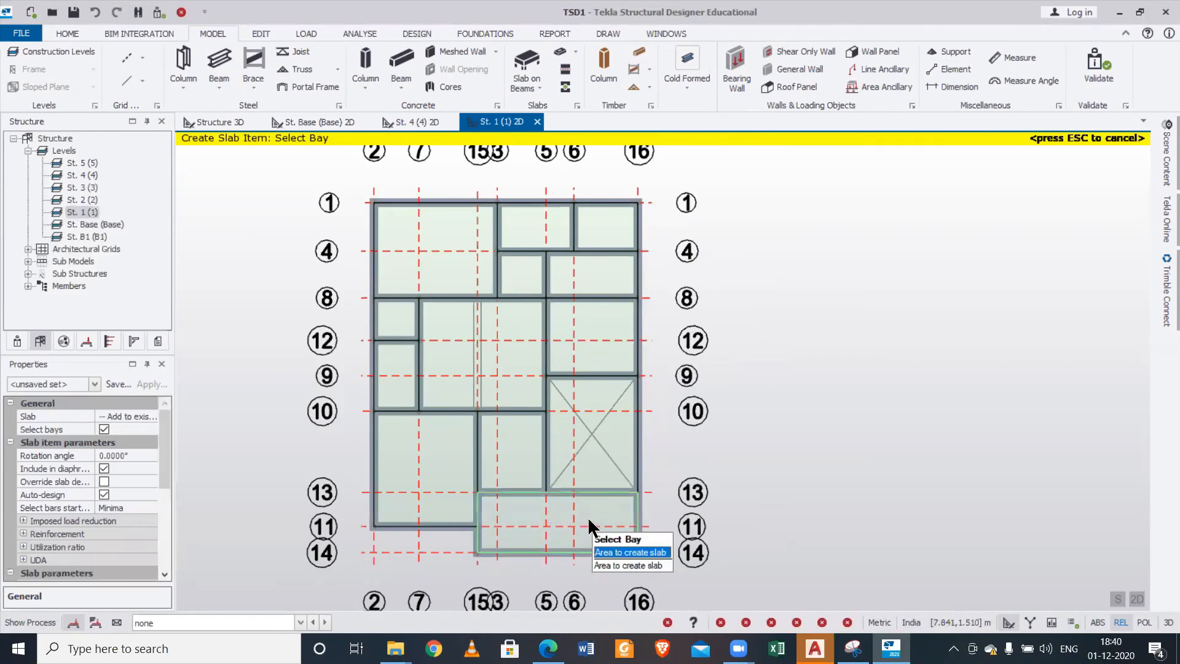
- Set the slab rotation angle to 90° and try the one-way slab in the bay between grid lines 13 and 14
click(133, 454)
text(90)
mouse_move(566, 515)
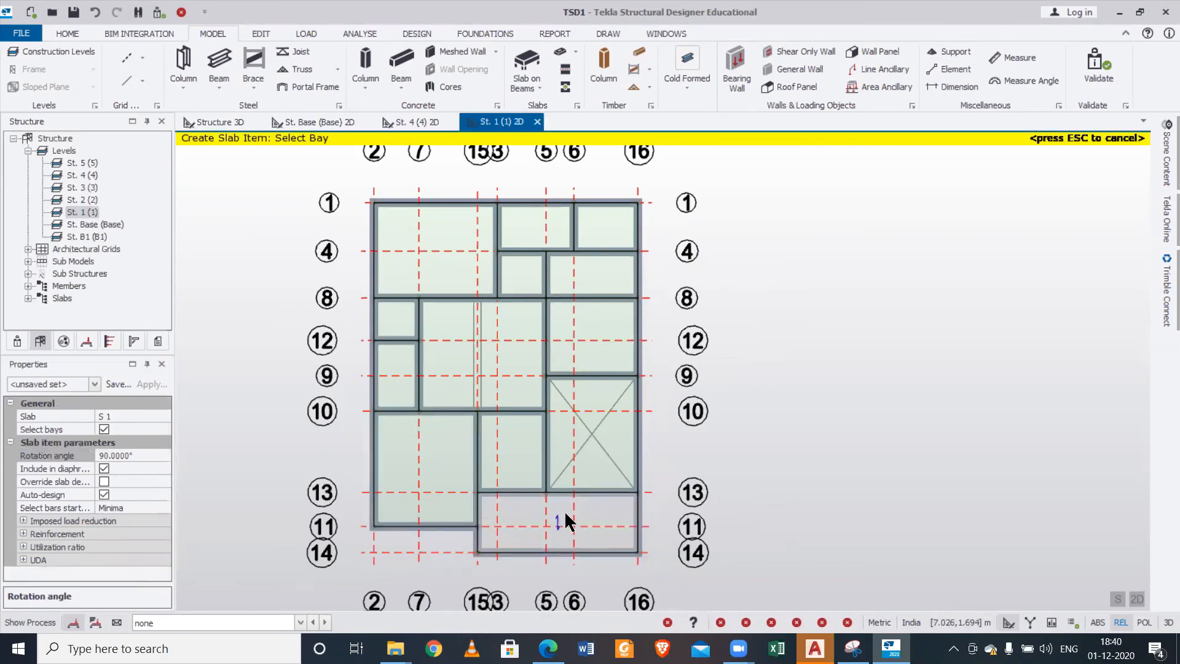
click(565, 514)
- Create Two-way slabs in the five bays between grid lines 1 and 8 and in the bay between lines 8–9 and 5–16
drag(167, 443, 150, 519)
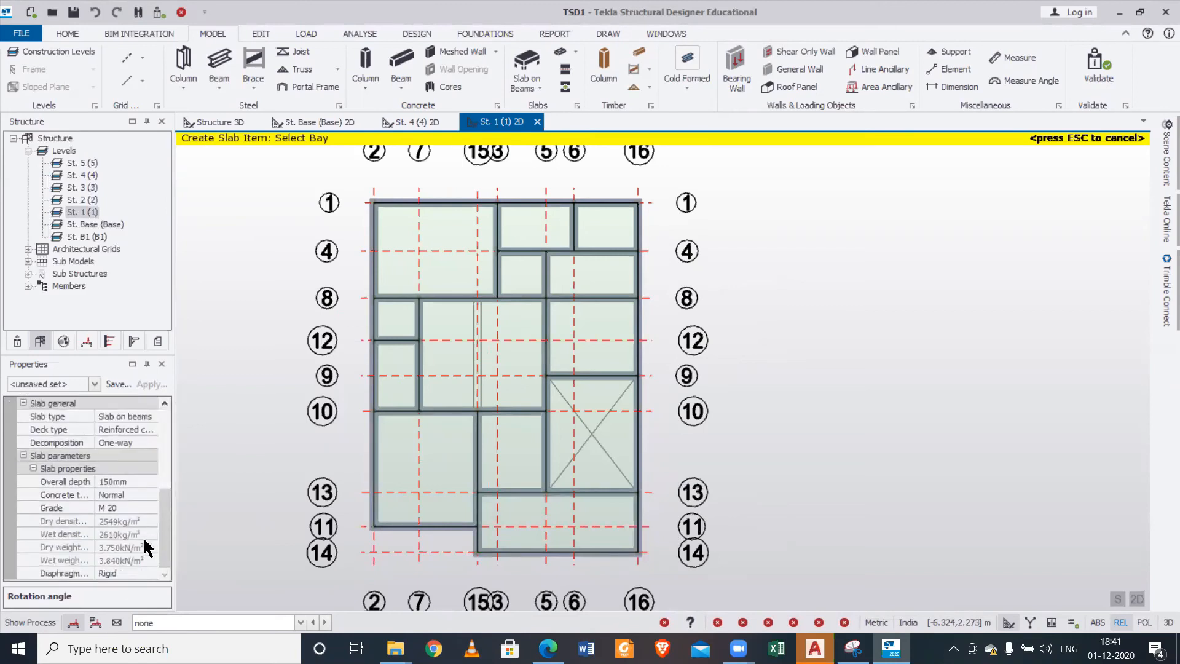
click(146, 440)
click(136, 469)
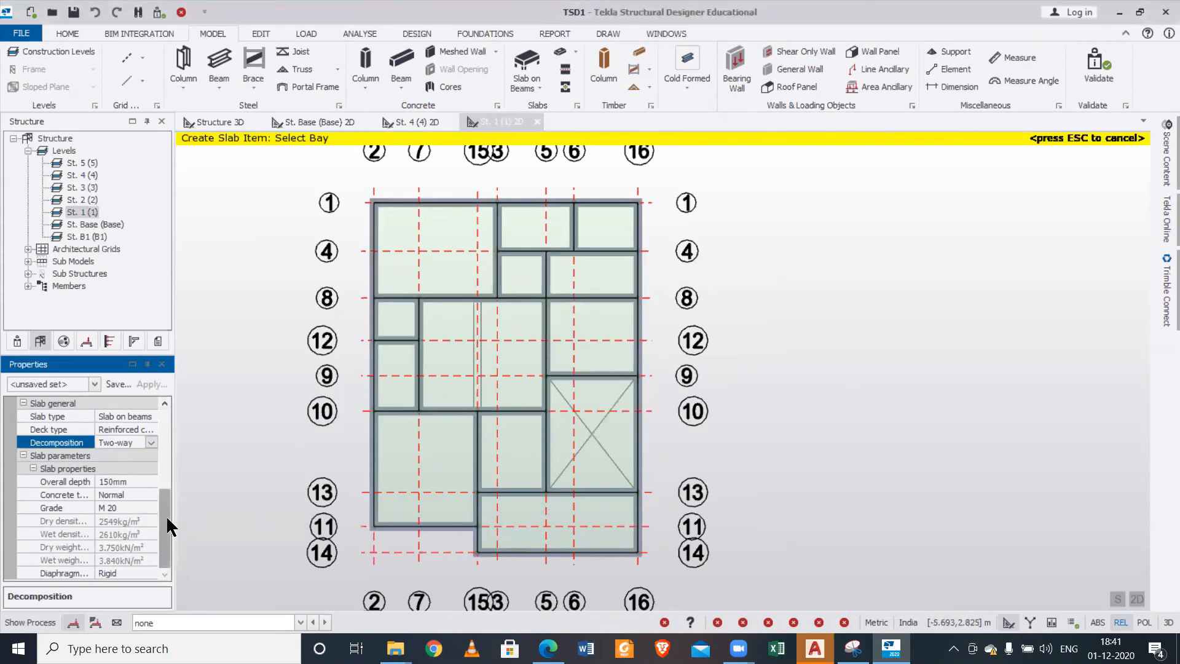
mouse_move(440, 214)
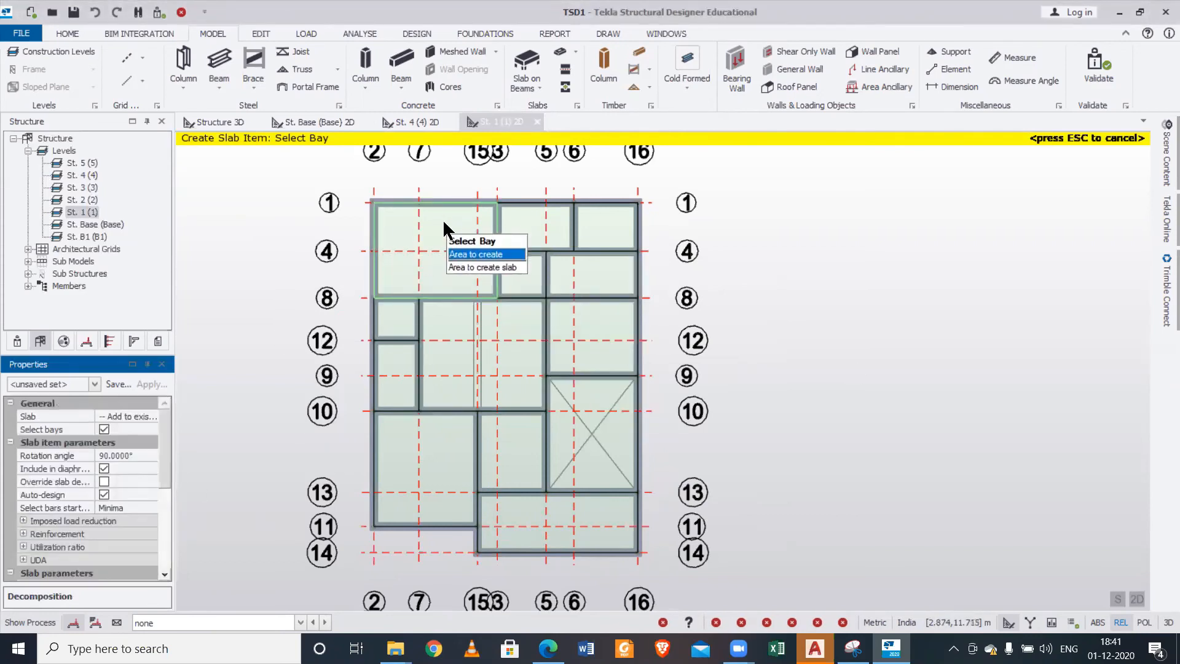
click(588, 343)
click(626, 287)
click(613, 227)
click(544, 231)
click(520, 260)
click(425, 252)
- Create two-way slabs in the three bays between grid lines 8–10 and 2–5, and in the bay between lines 10–11 and 2–15
click(387, 326)
click(390, 363)
click(477, 347)
click(415, 491)
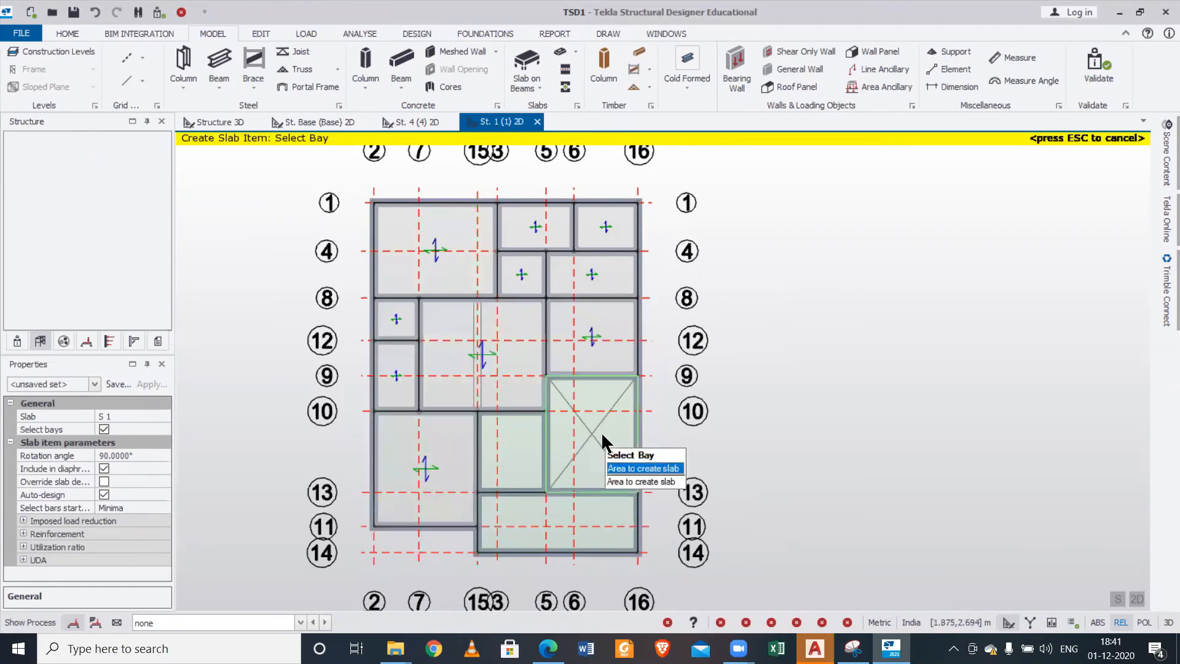
- Create two-way slabs in the bay between grid lines 10–13 and 15–5, and in the bay between lines 13–14 and 15–16
click(513, 454)
click(547, 526)
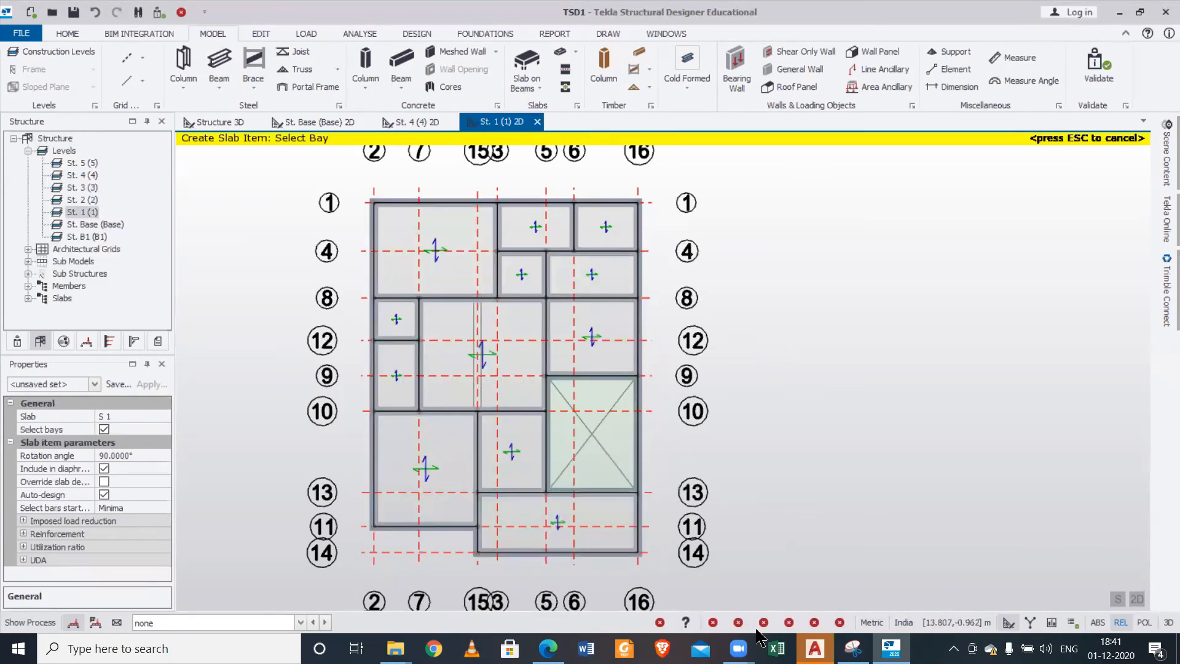
click(220, 122)
right_drag(731, 467, 789, 433)
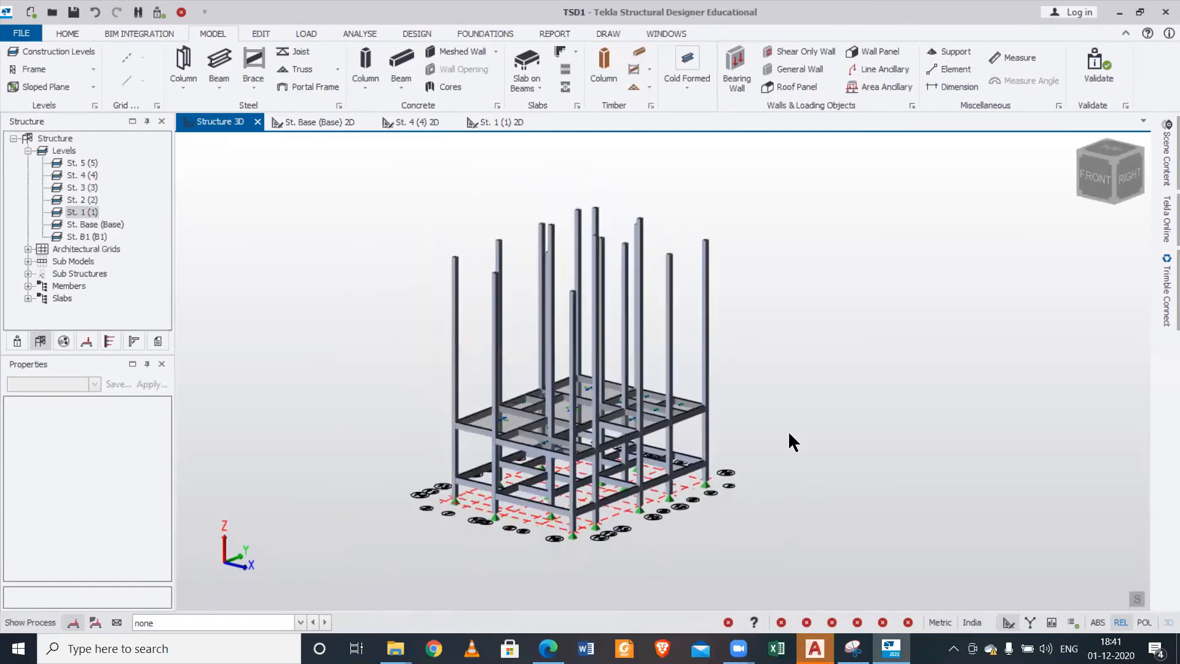
scroll(784, 430, up, 2)
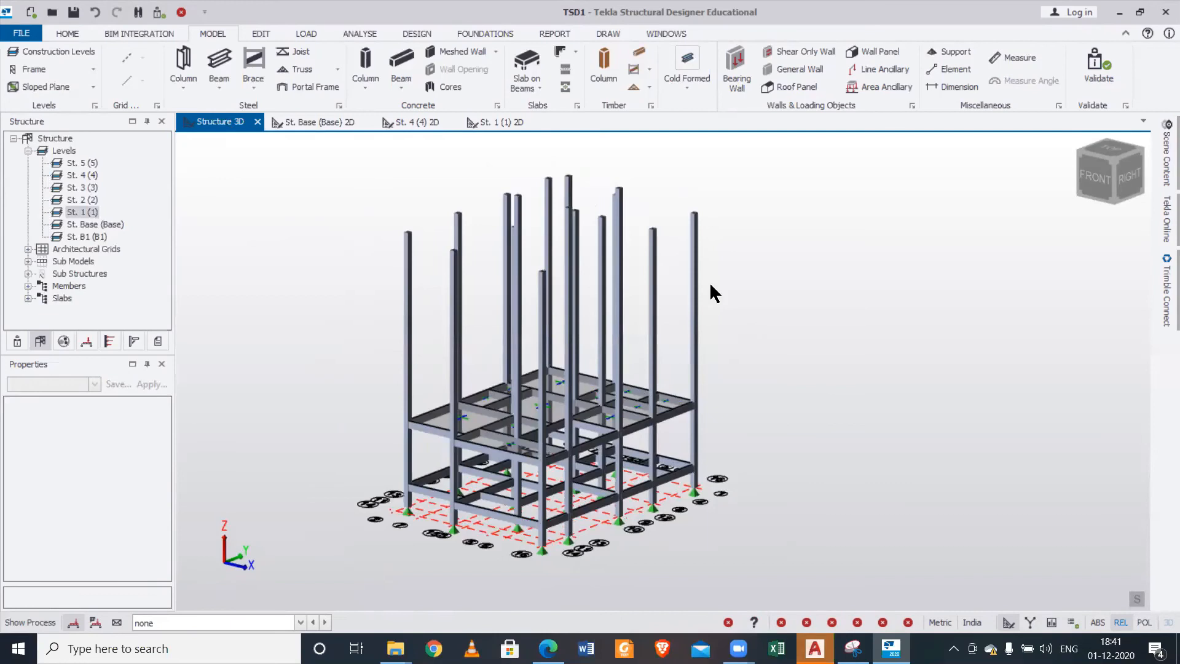
- Set the source of construction levels 2, 3 and 4 to level 1
click(37, 52)
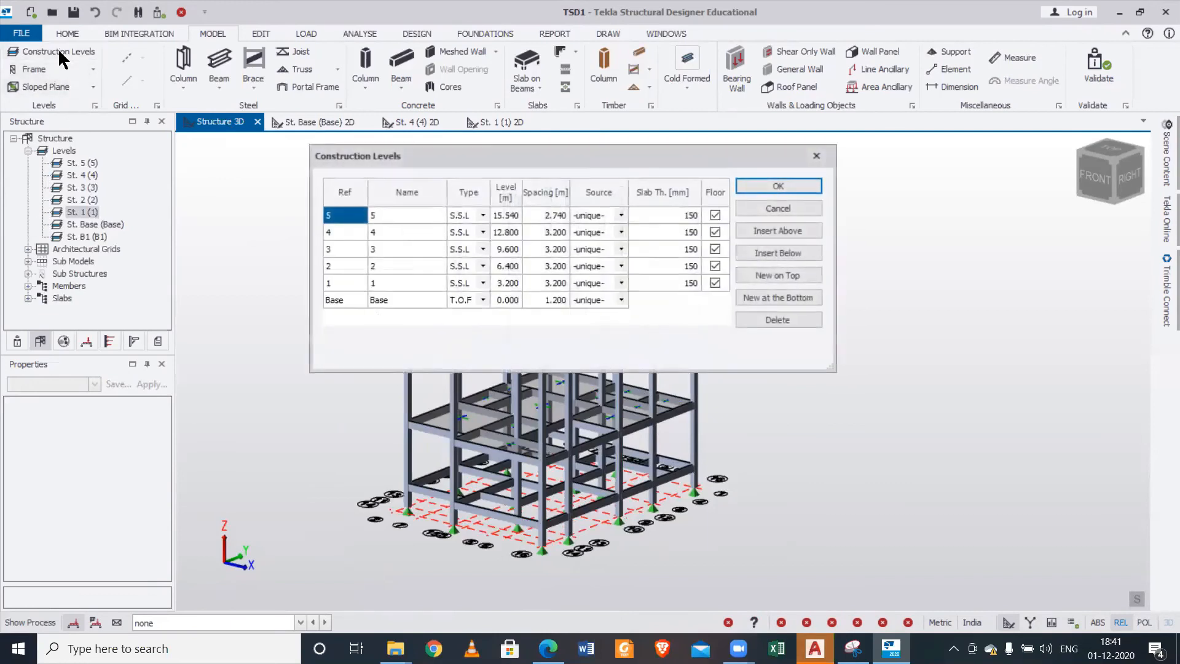
click(621, 266)
click(595, 315)
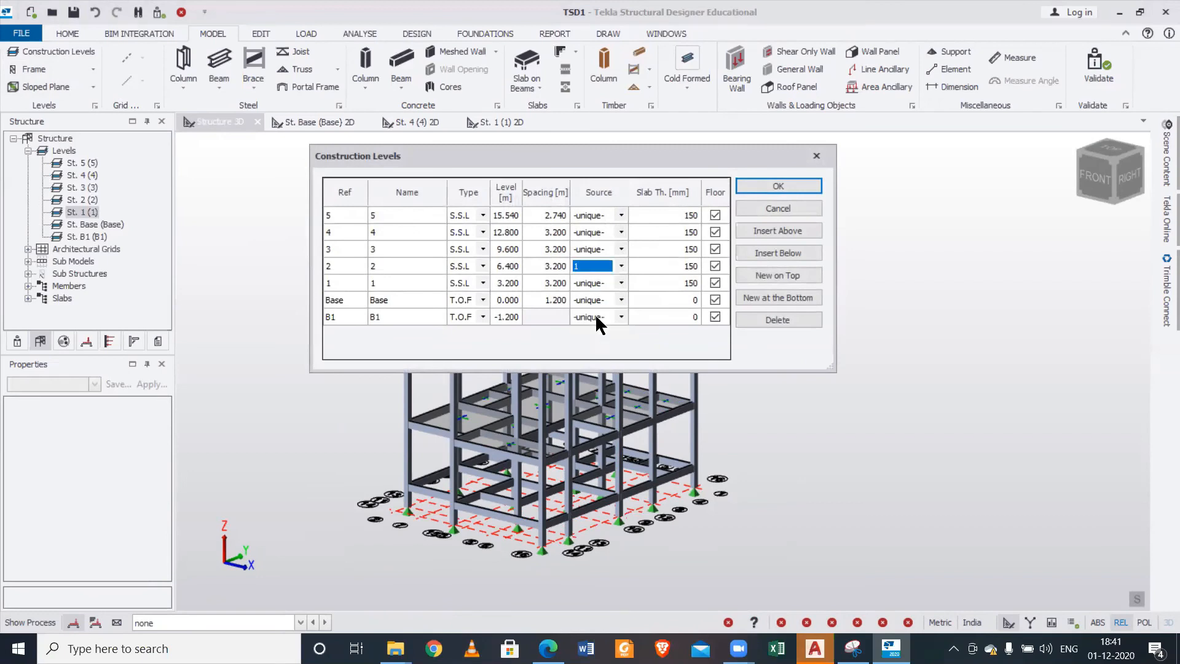
click(620, 248)
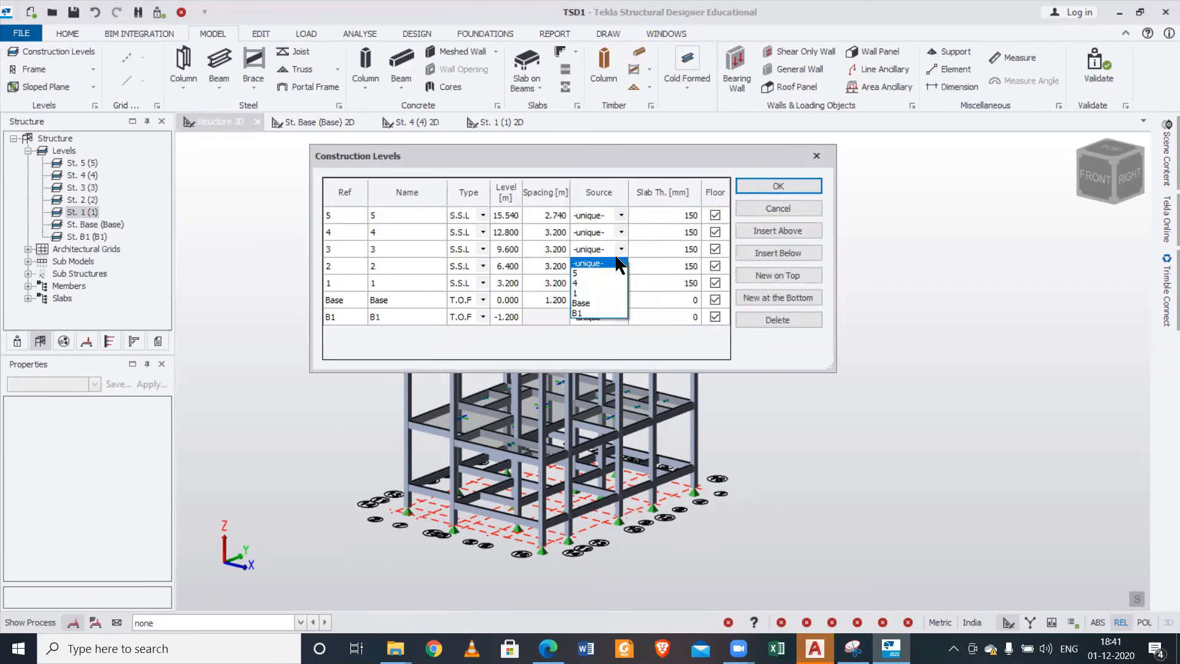
click(599, 300)
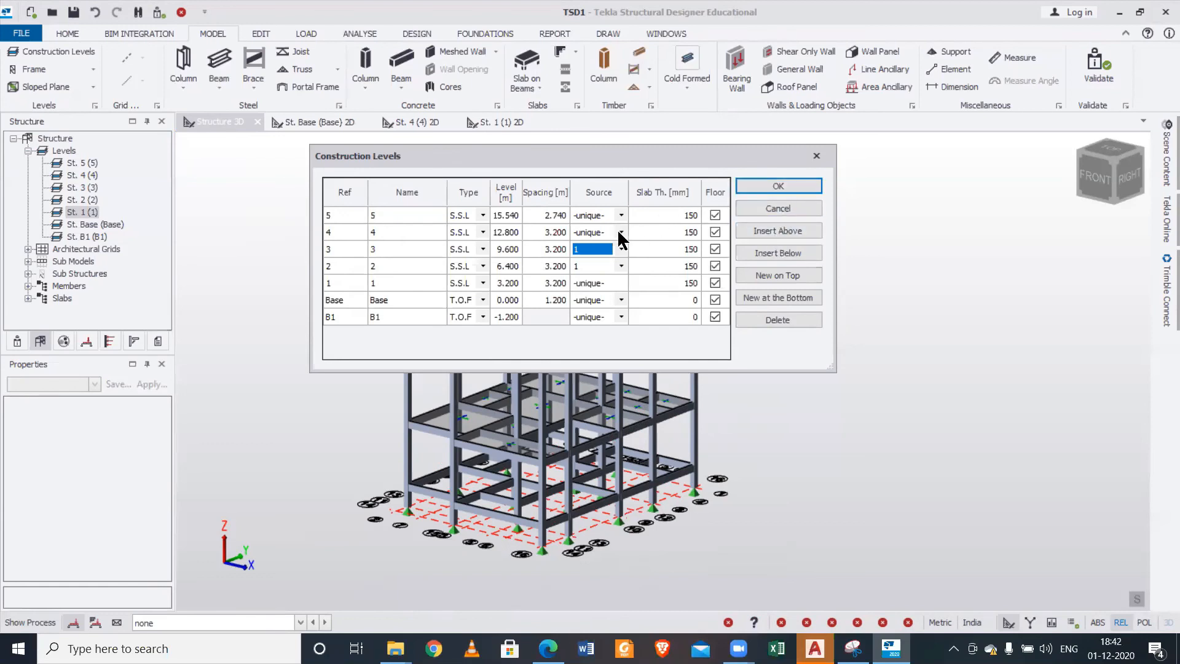
click(621, 249)
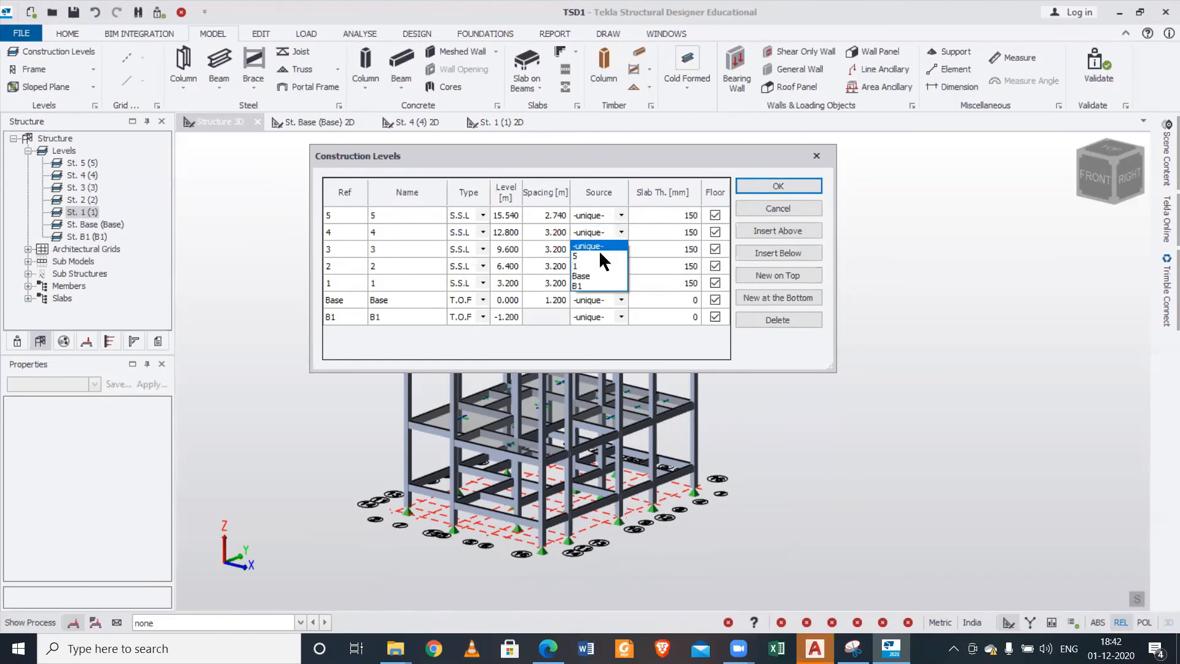
click(596, 266)
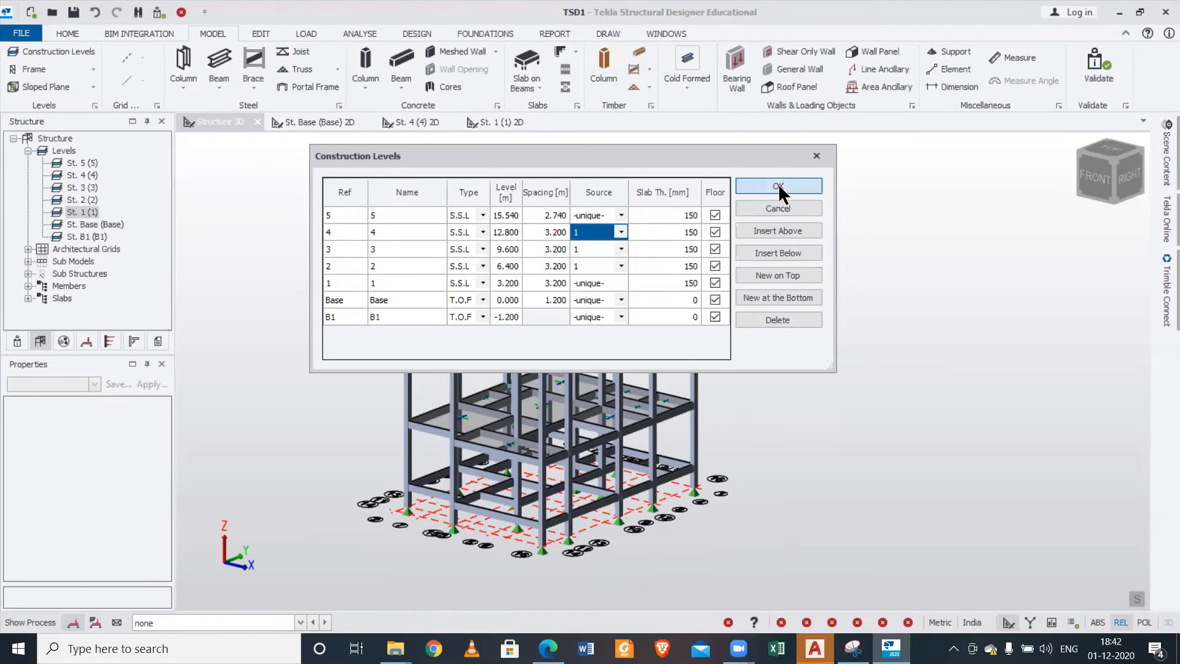
click(778, 185)
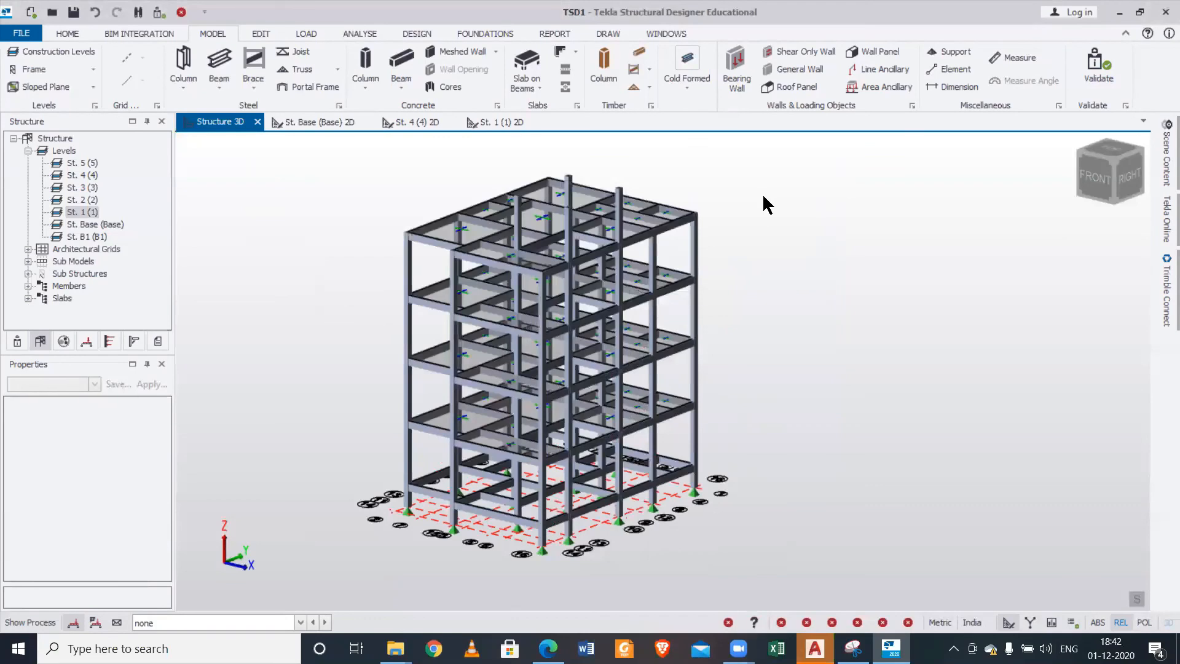
middle_drag(784, 353, 688, 406)
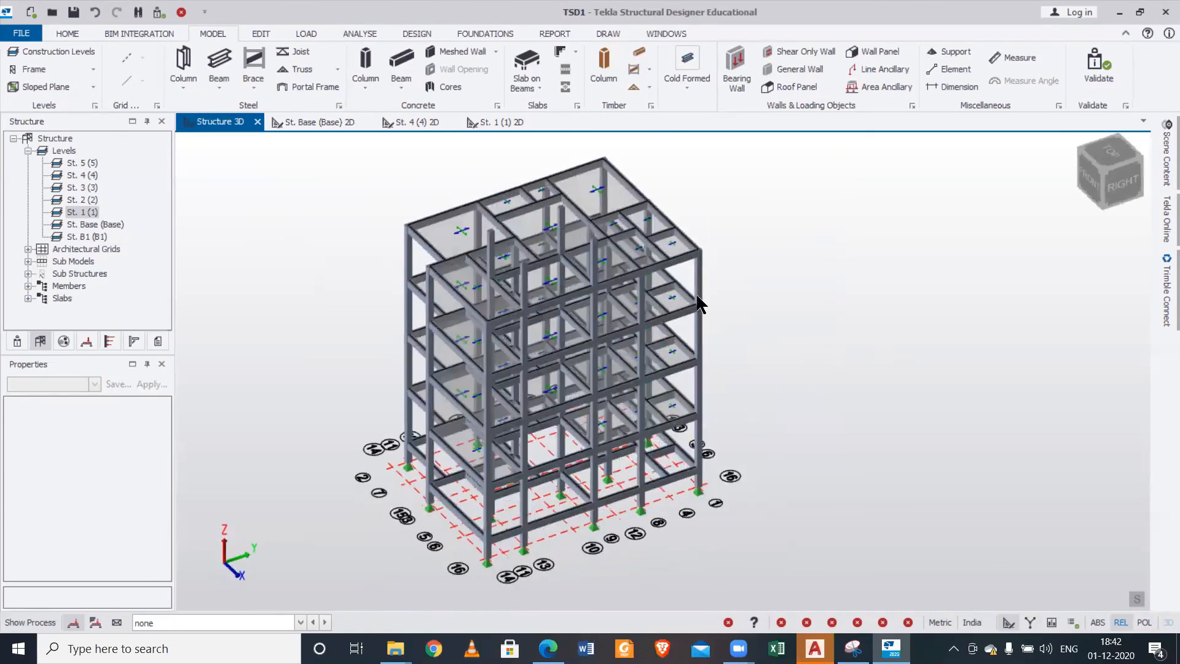
- Set the source of construction levels 2, 3 and 4 back to unique and review the levels table
click(58, 51)
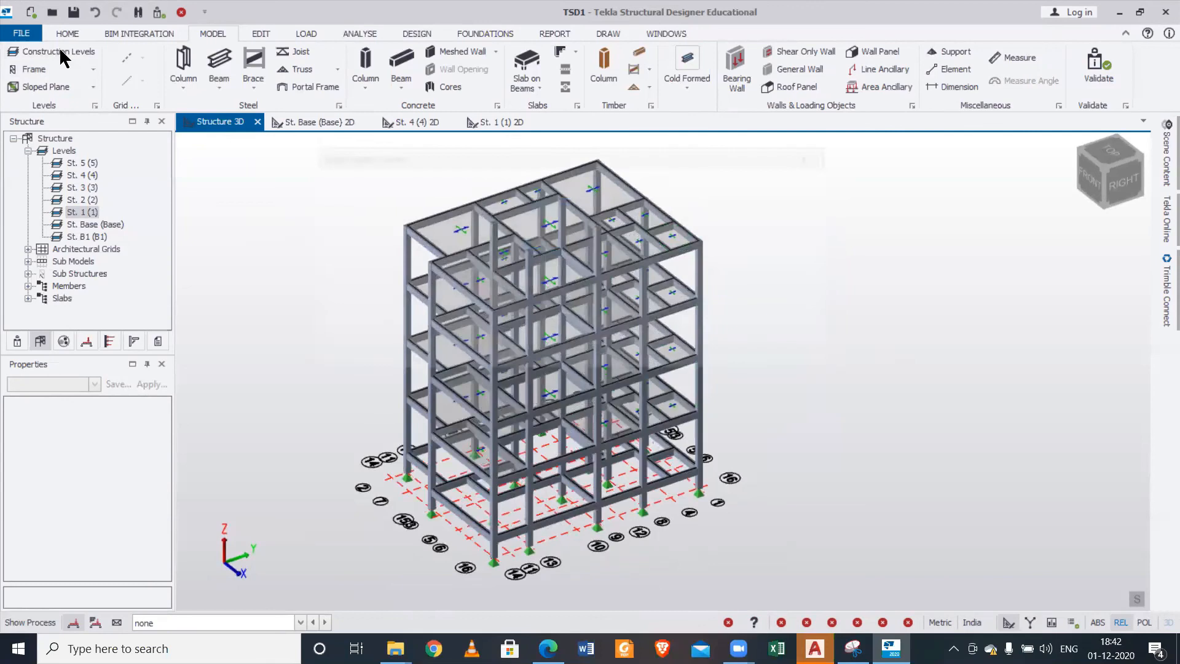
click(621, 266)
click(621, 265)
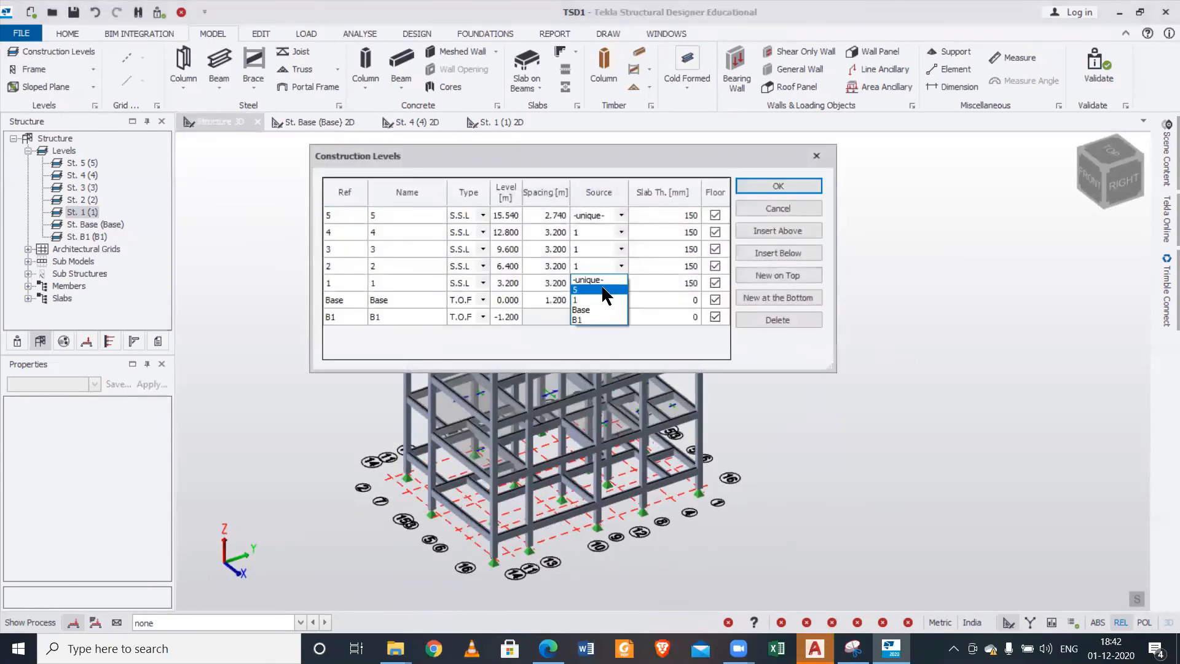
click(601, 277)
click(616, 247)
click(599, 259)
click(614, 229)
click(592, 246)
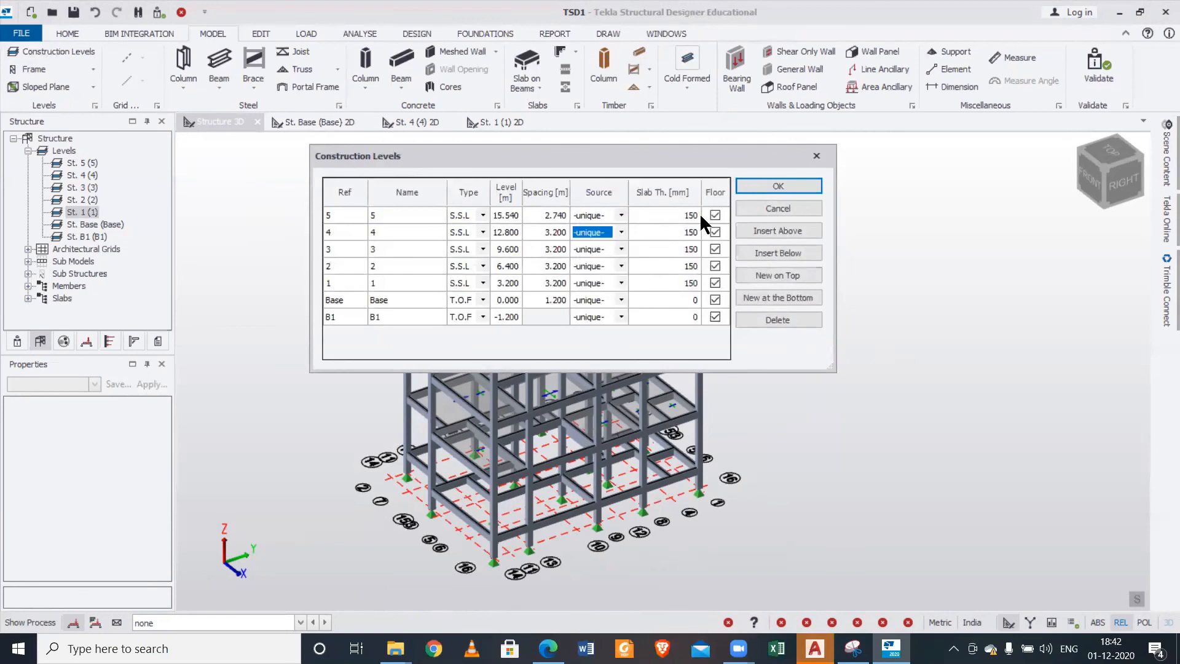
click(768, 184)
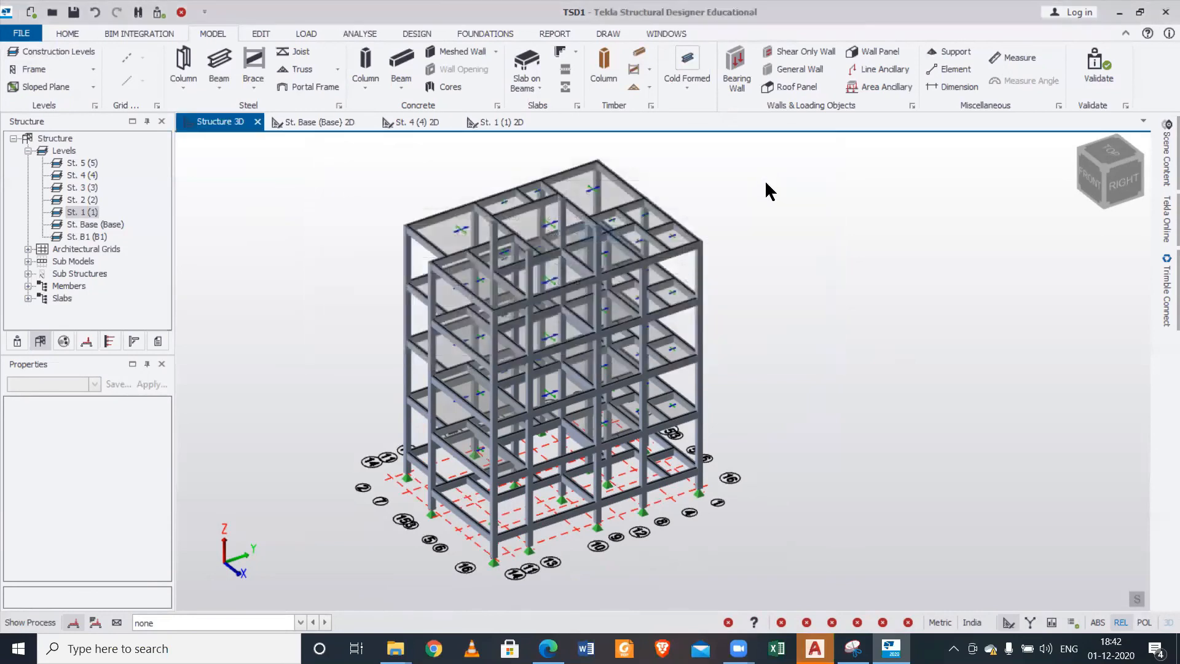
click(34, 49)
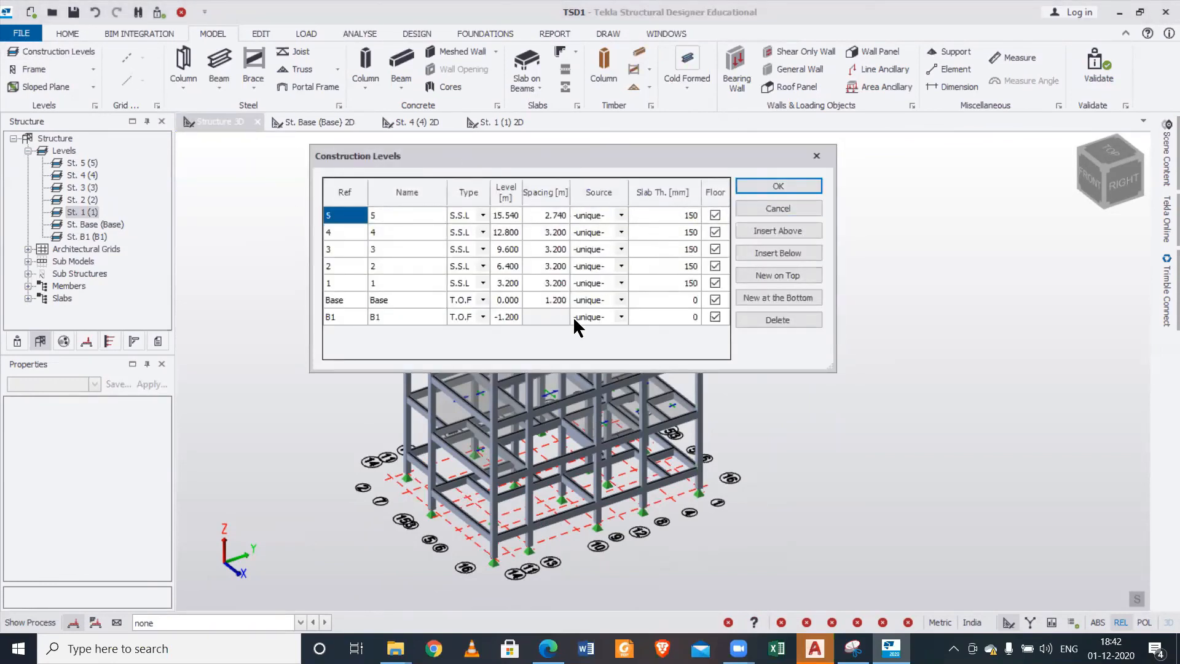
click(787, 186)
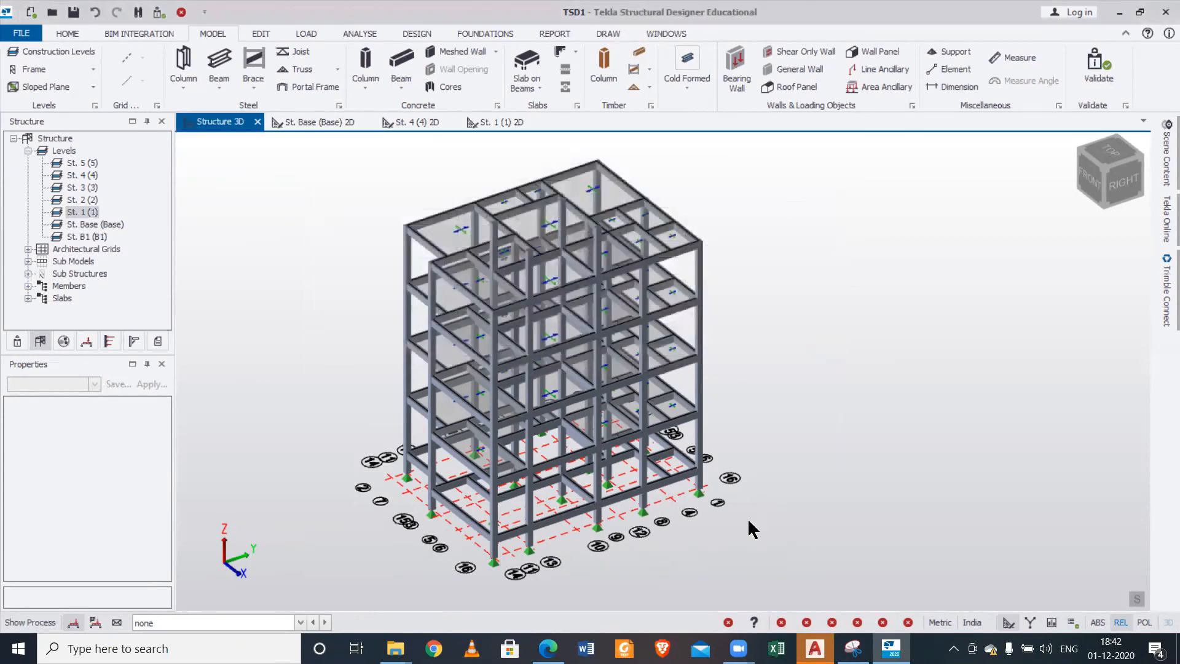
- On level 5, define a 250x300 concrete beam section and create beams around the bay between grid lines 9–13 and 5–16
right_drag(993, 434, 797, 547)
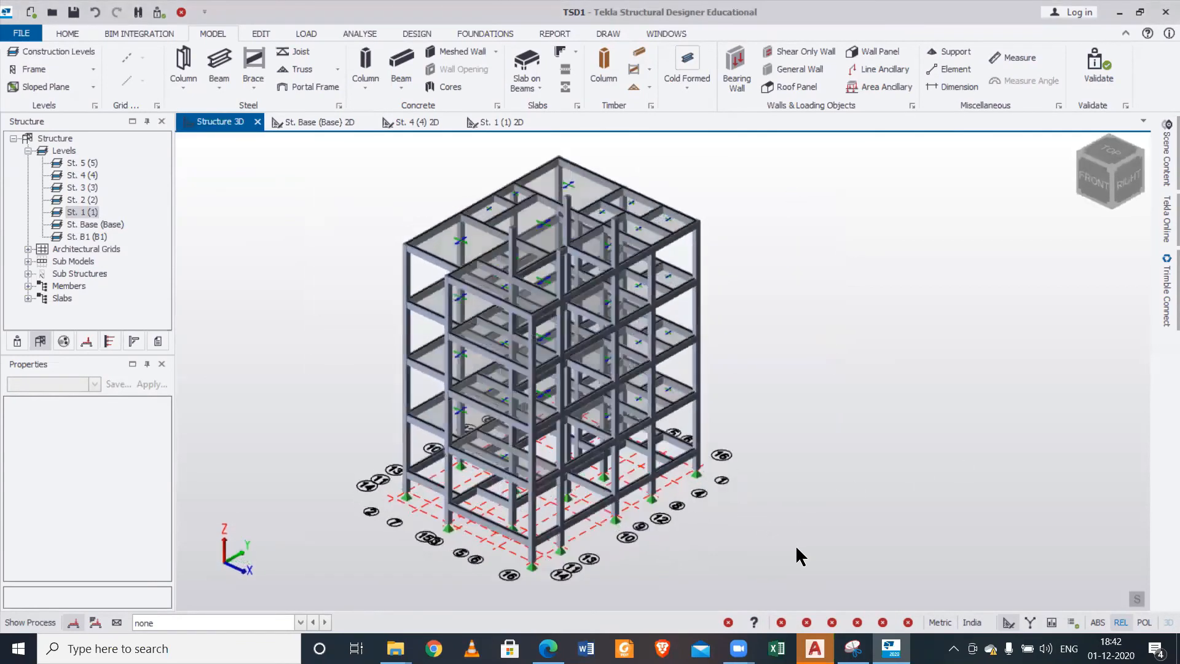
scroll(614, 255, up, 5)
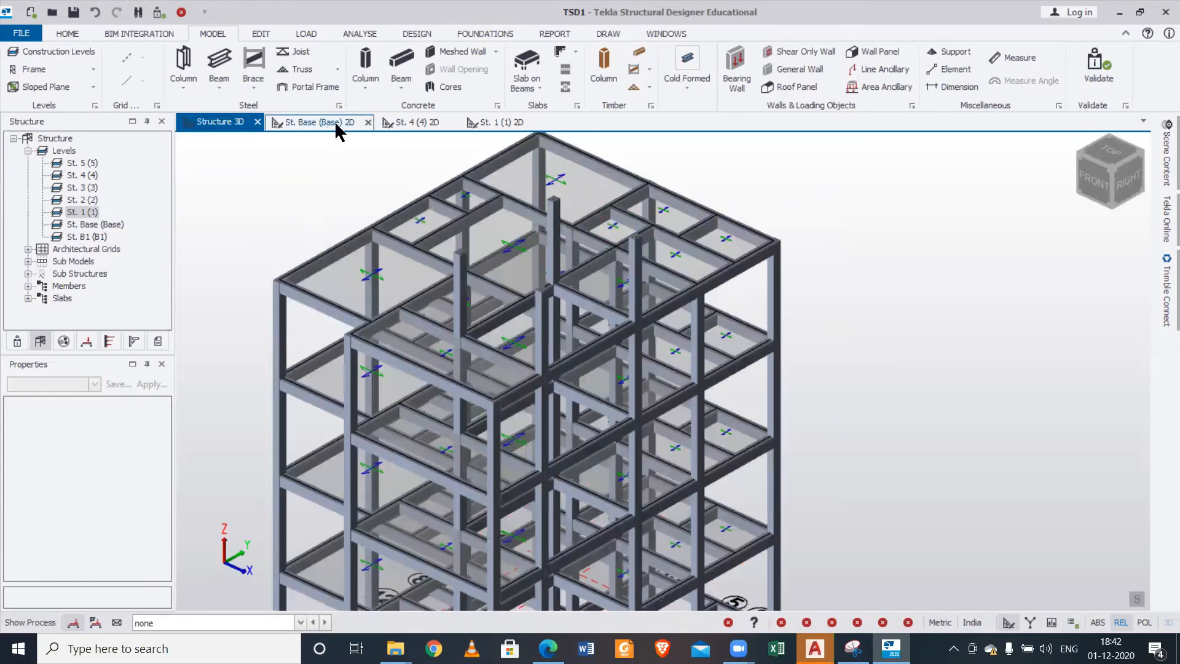
double_click(82, 163)
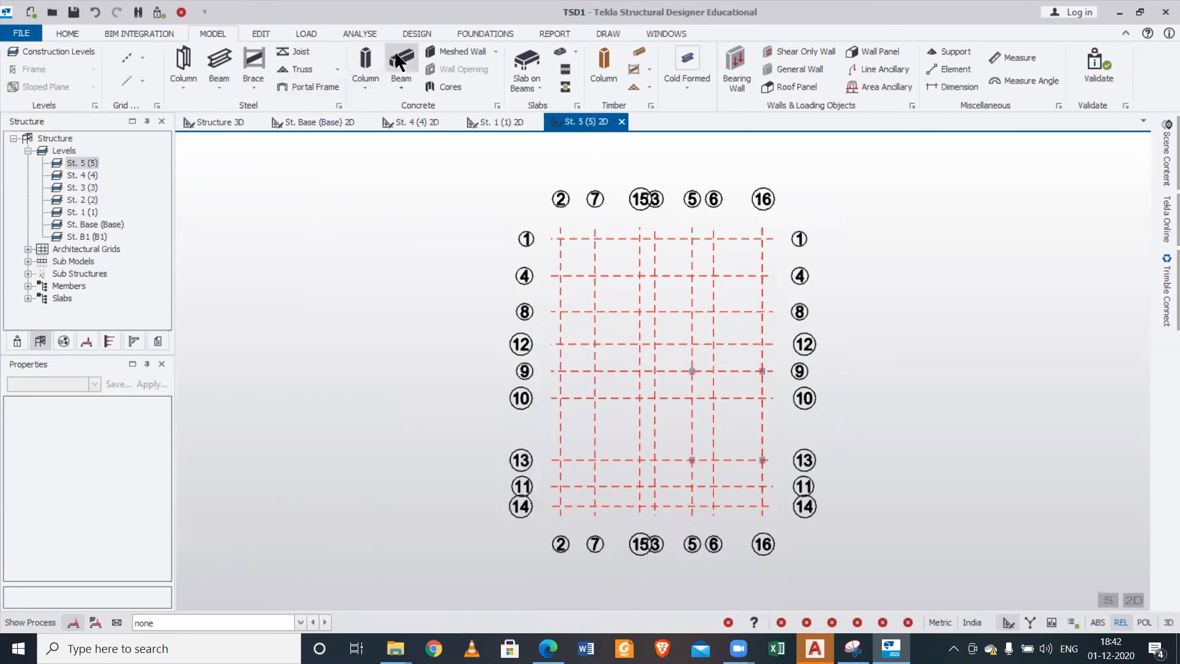
click(396, 62)
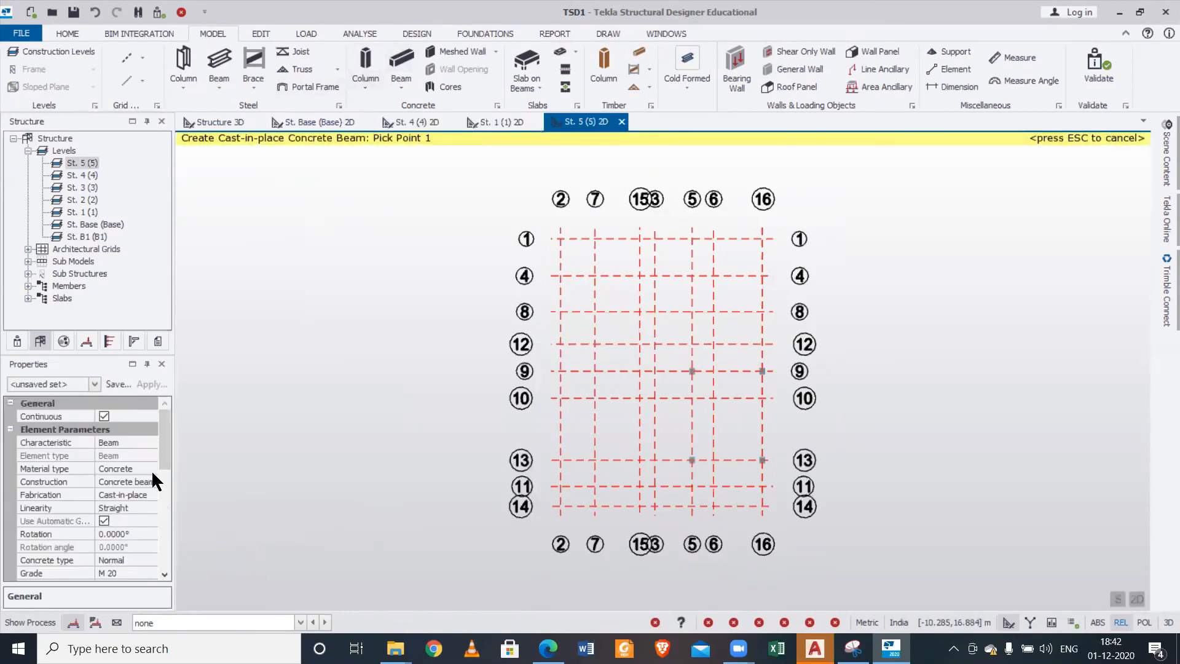
scroll(164, 473, down, 3)
click(141, 506)
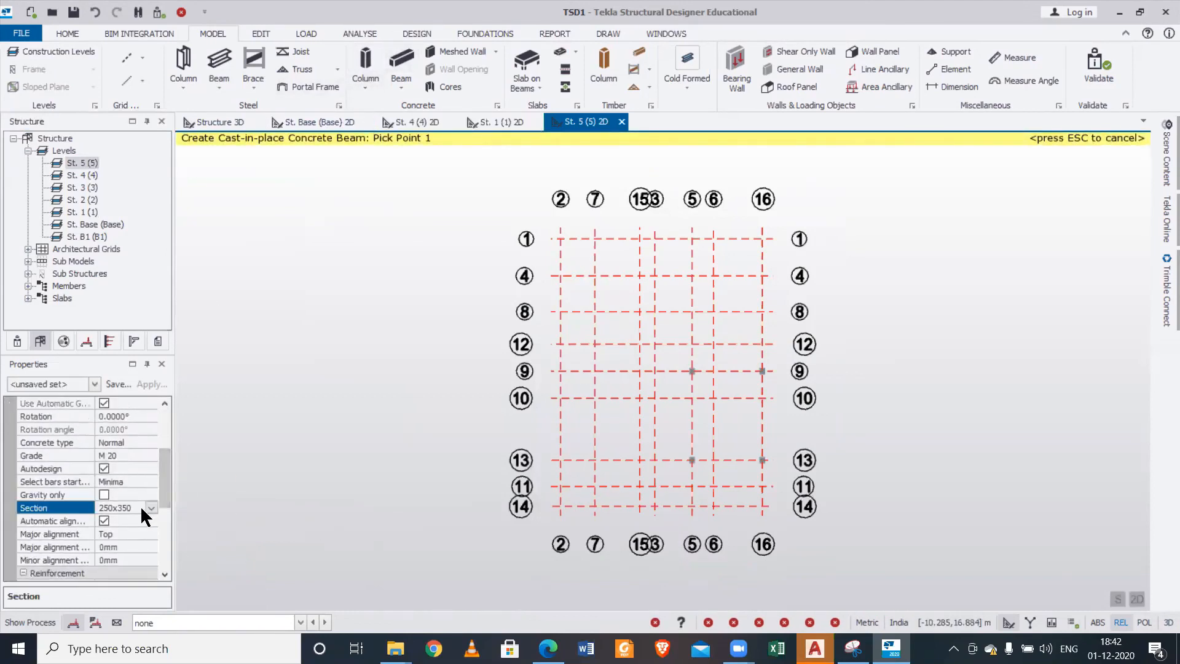
click(151, 508)
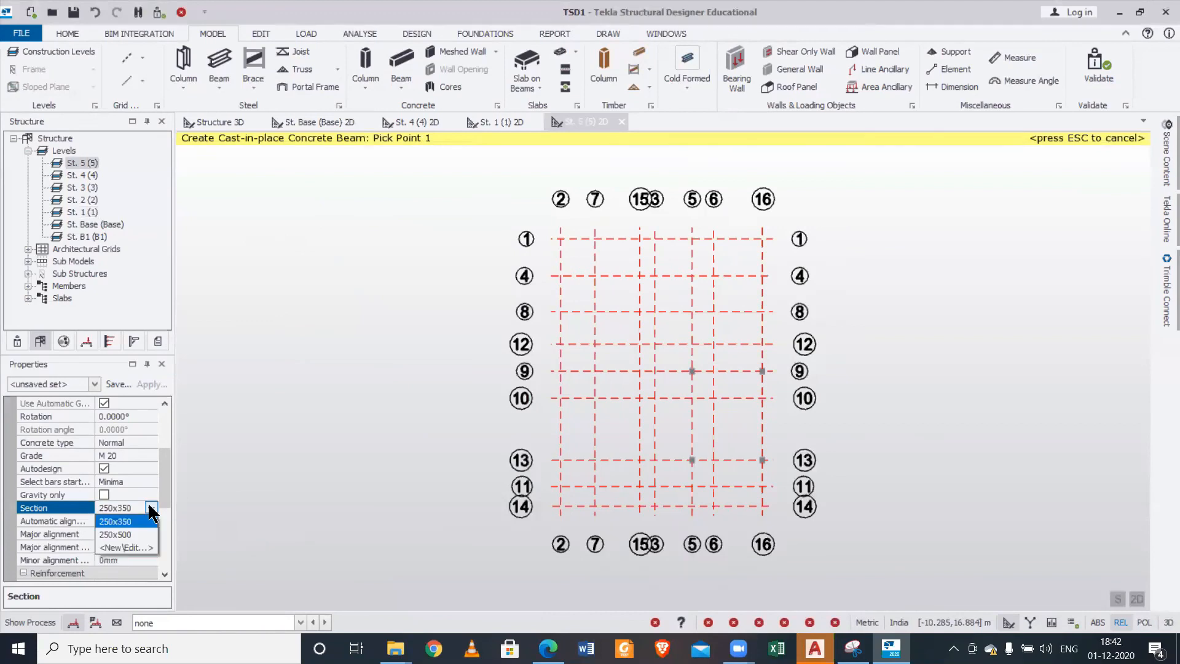
click(133, 547)
double_click(680, 318)
text(300)
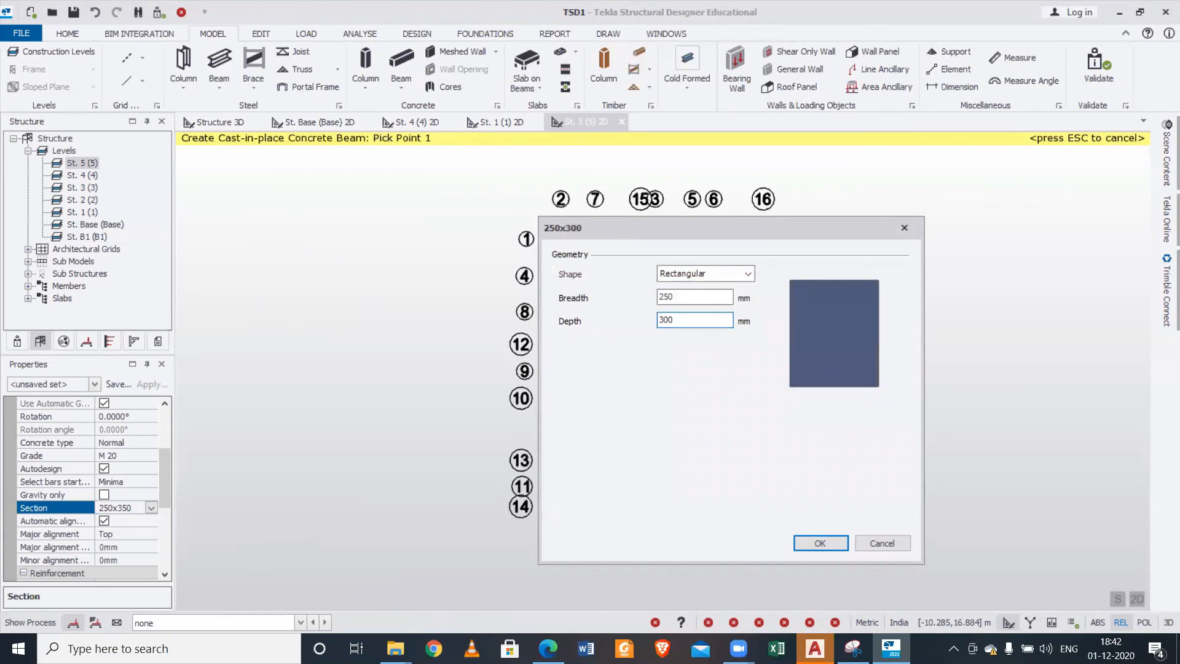
click(820, 543)
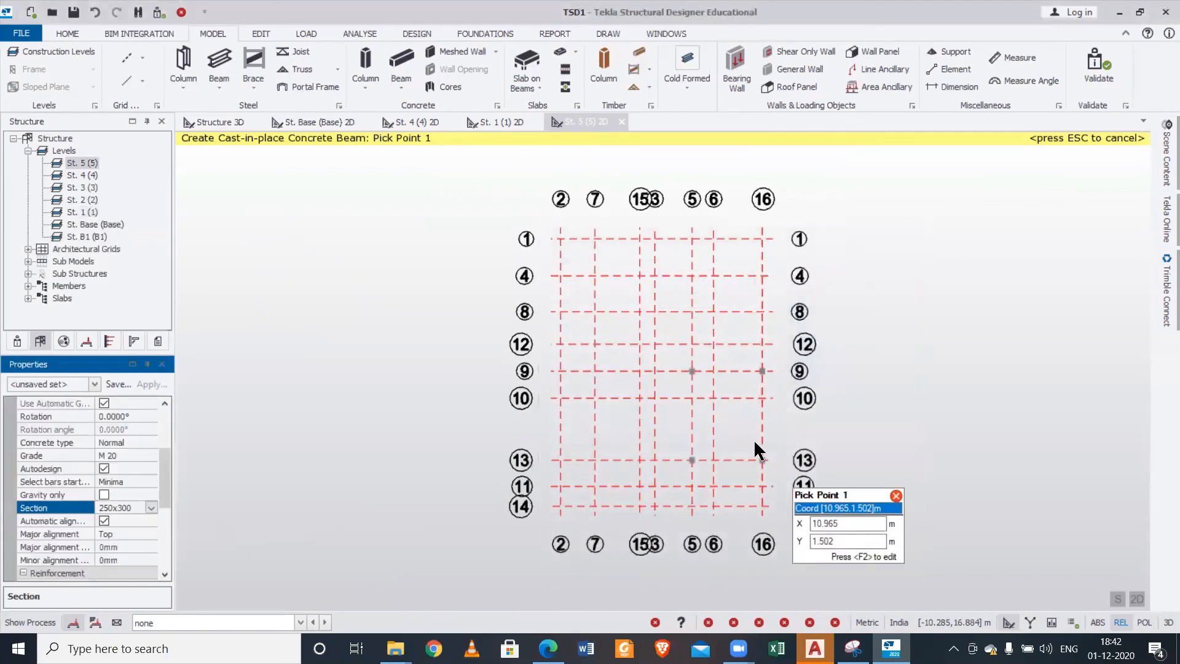
drag(786, 463, 803, 490)
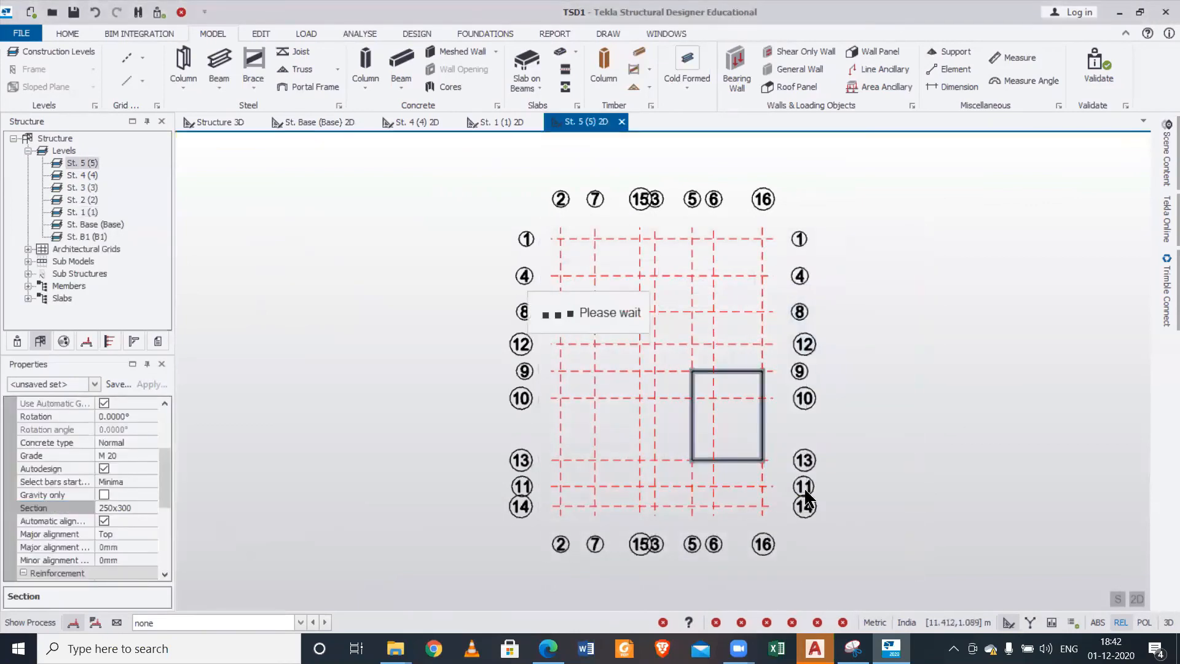
- Create a slab on beams in the level 5 bay between grid lines 9–13 and 5–16 and inspect it in 3D
click(528, 61)
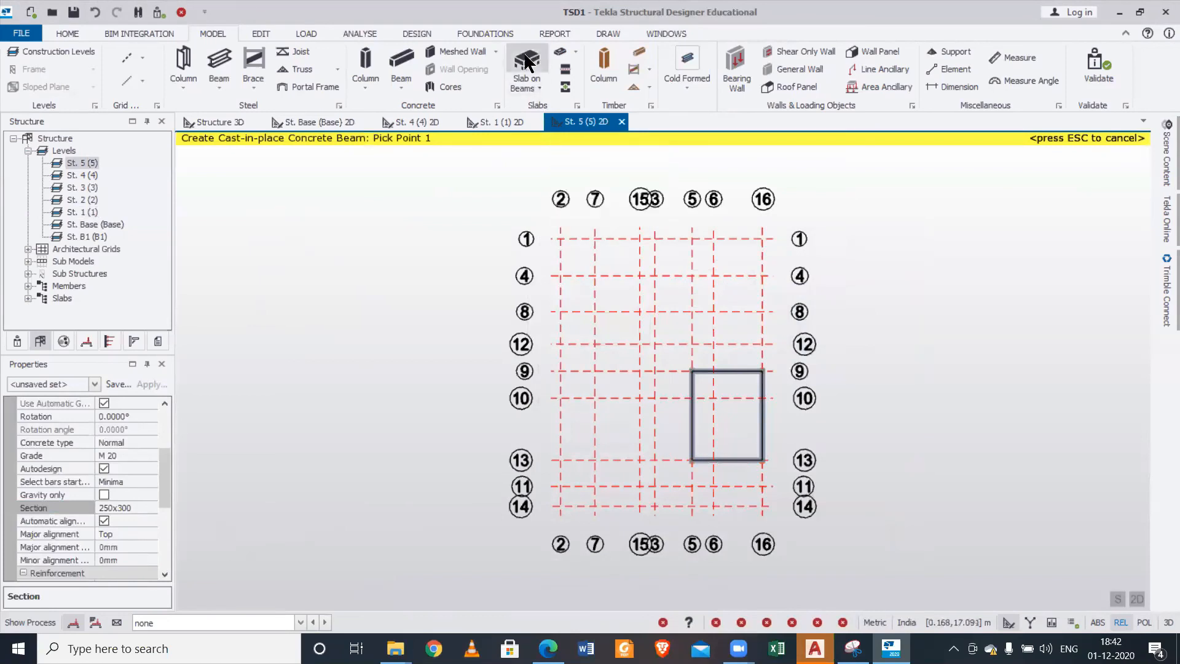
mouse_move(712, 387)
click(755, 436)
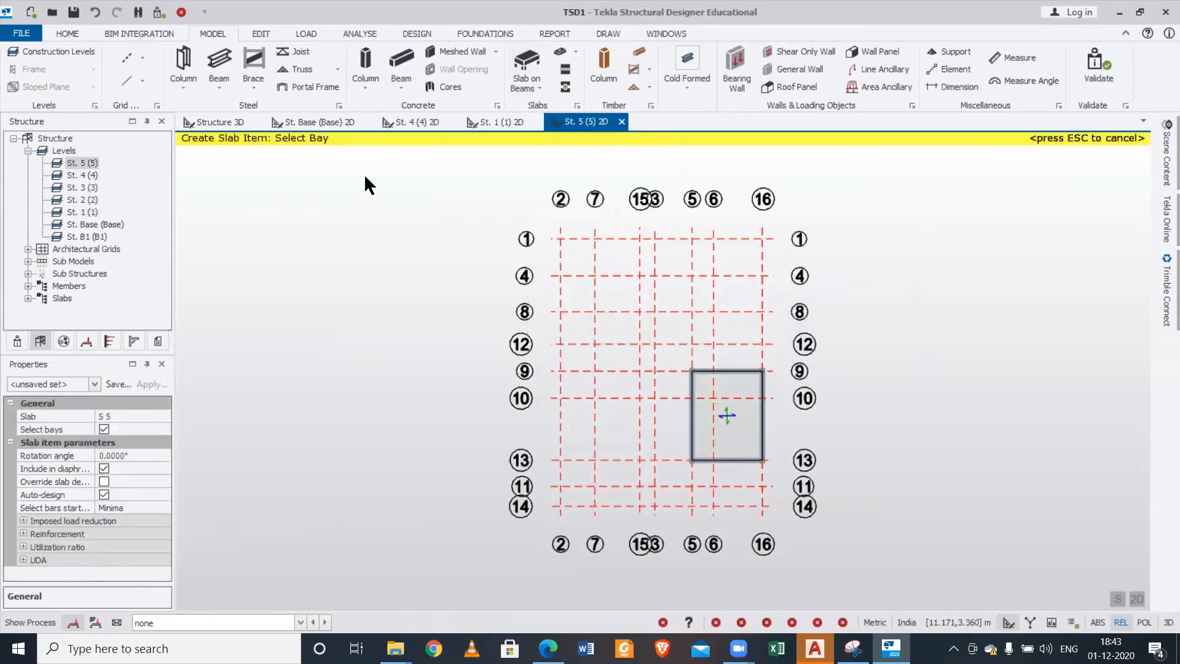
click(214, 120)
right_drag(865, 424, 806, 405)
scroll(796, 400, down, 3)
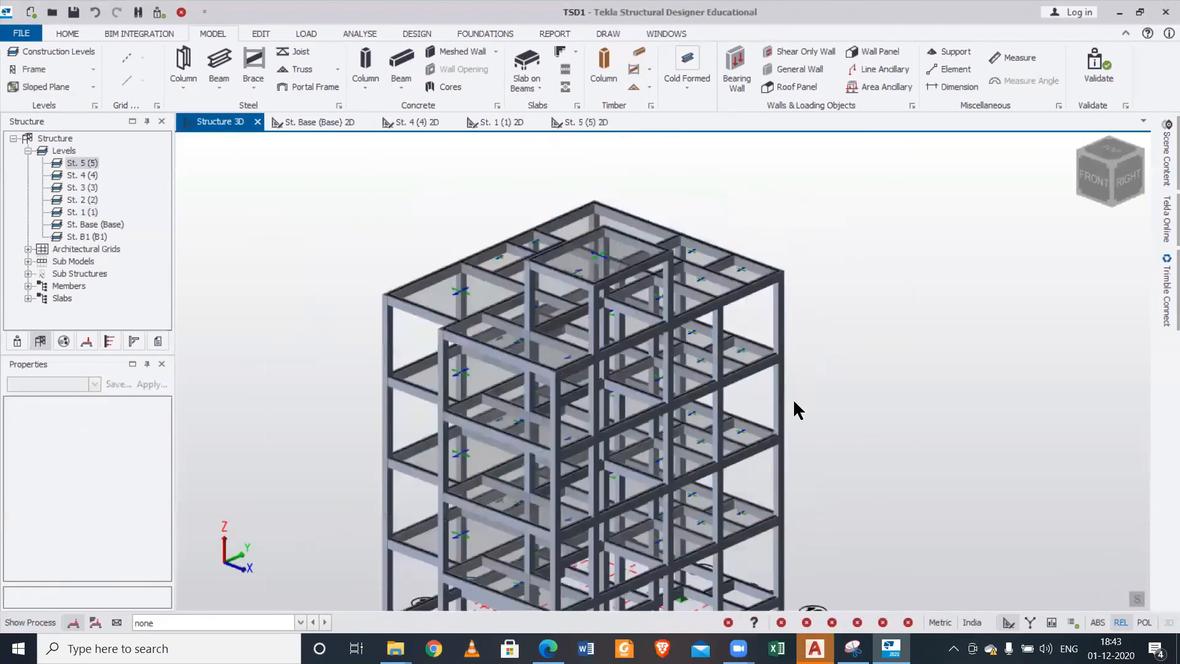
right_drag(782, 485, 905, 440)
scroll(905, 440, down, 2)
middle_drag(925, 488, 763, 448)
scroll(775, 461, up, 3)
right_drag(792, 477, 855, 499)
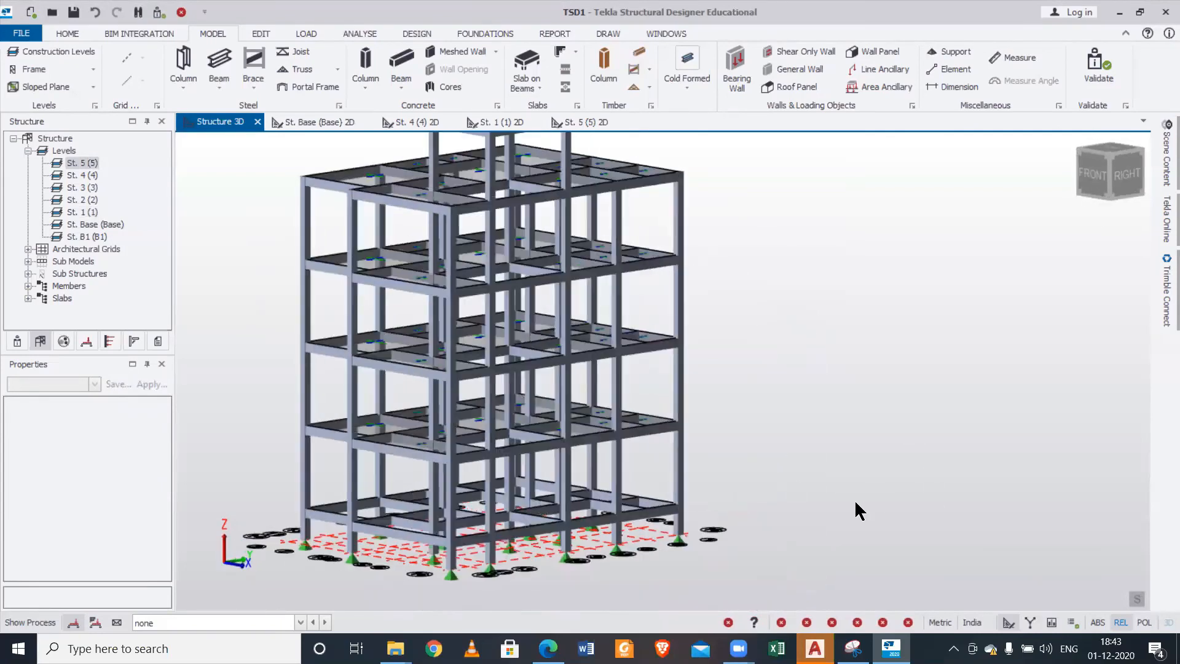
- Save the model as TSD 01.12.2020 in the TSD Special Batch 3 folder
key(ctrl+s)
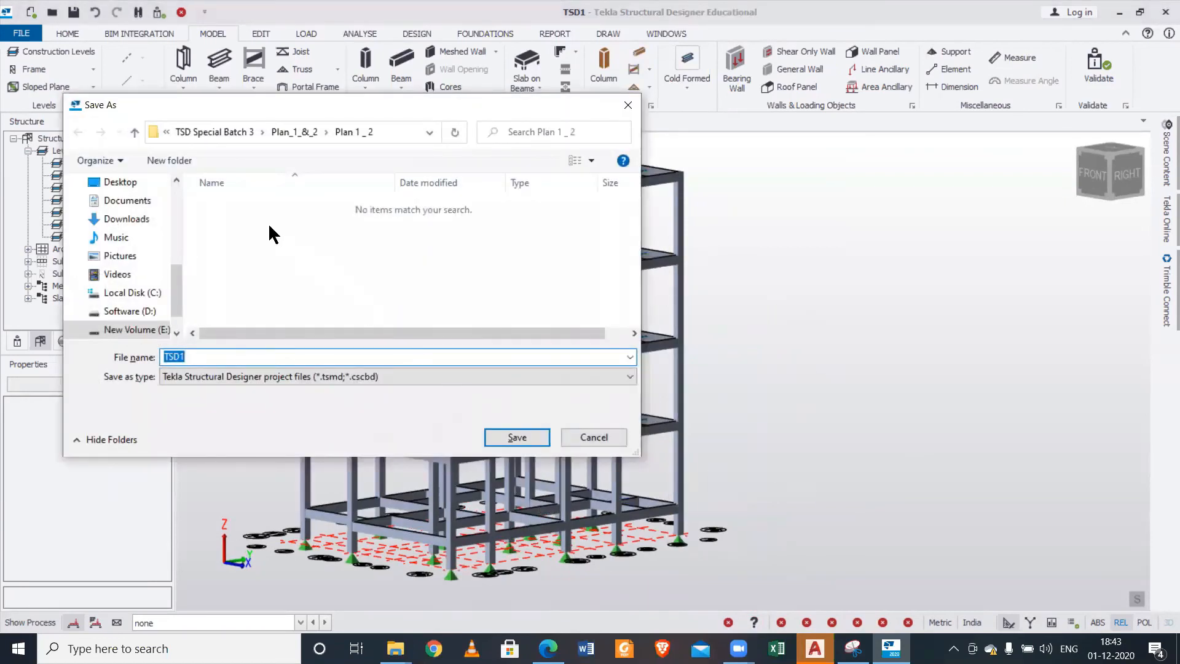
click(231, 130)
click(219, 356)
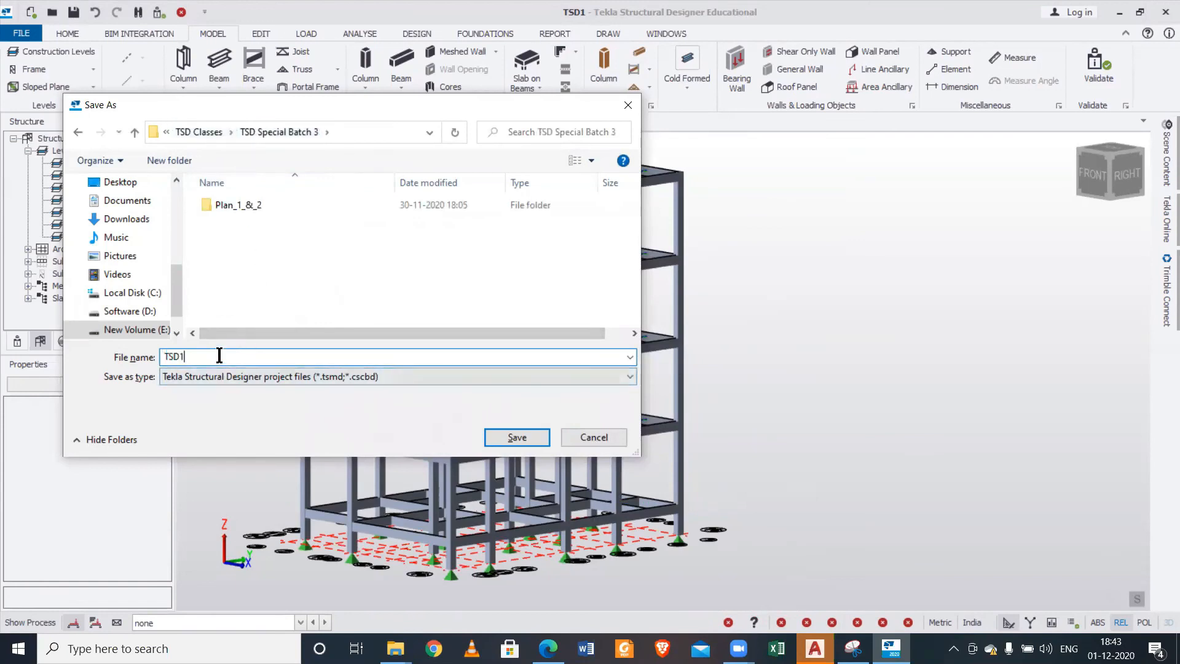
key(BackSpace)
text(01.12.2020)
click(499, 435)
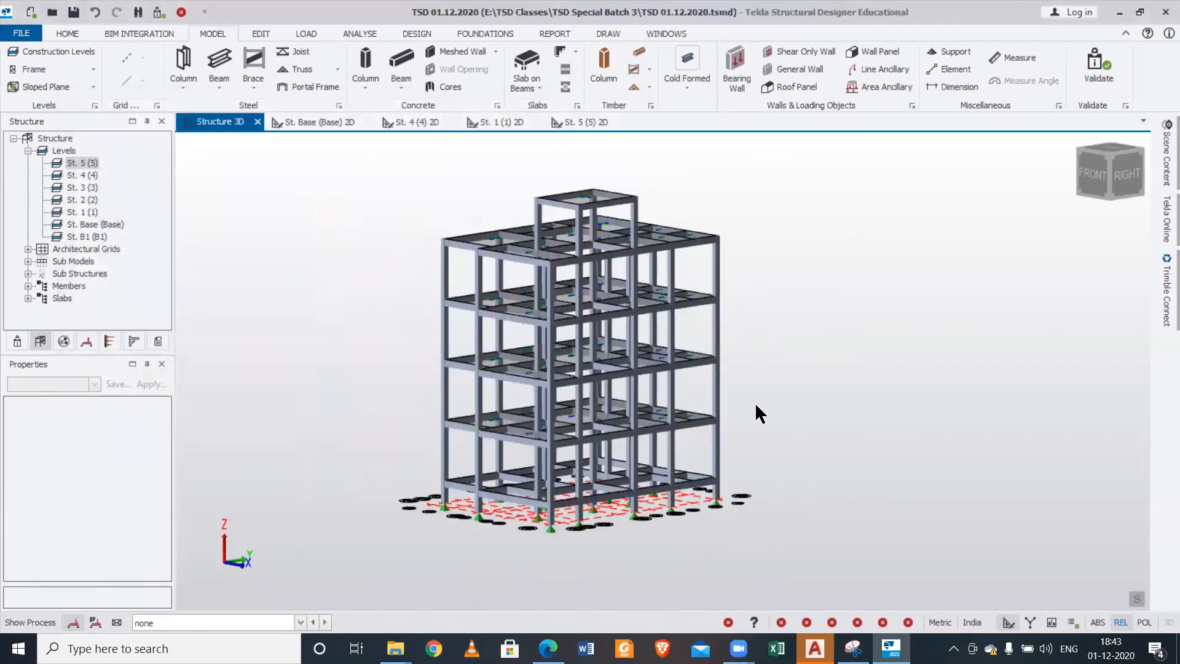
- Examine the whole building model in 3D from different angles and distances
middle_drag(760, 414, 783, 516)
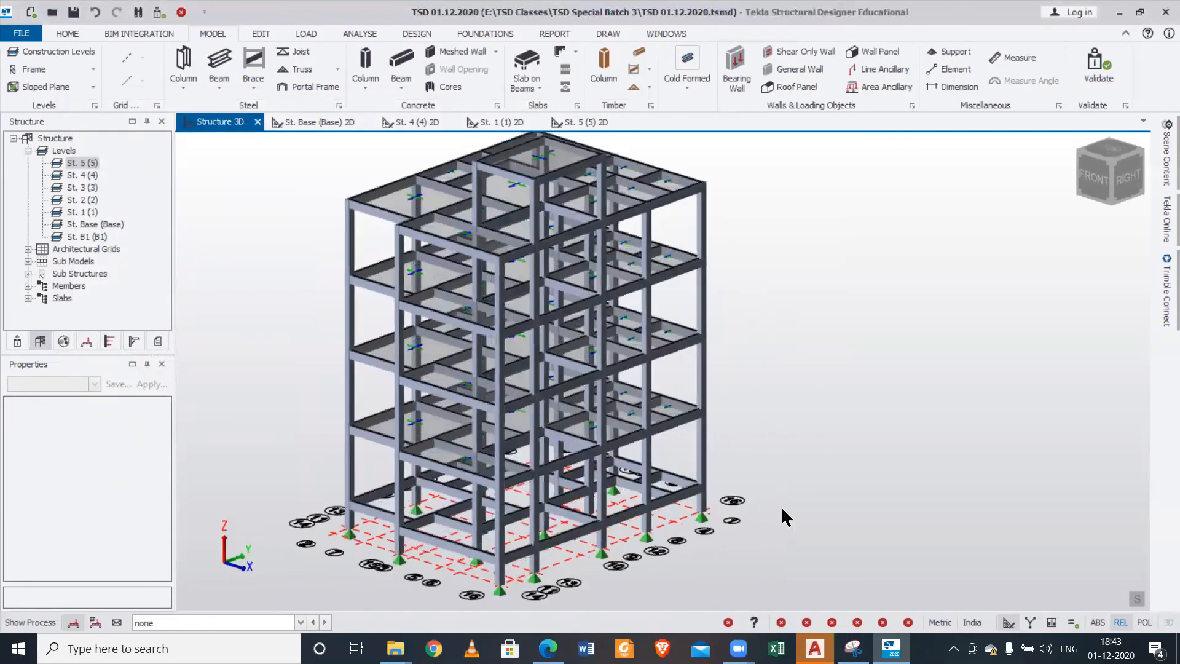
scroll(748, 482, down, 1)
middle_drag(745, 472, 907, 485)
scroll(907, 483, up, 2)
scroll(907, 483, down, 2)
right_drag(737, 483, 925, 478)
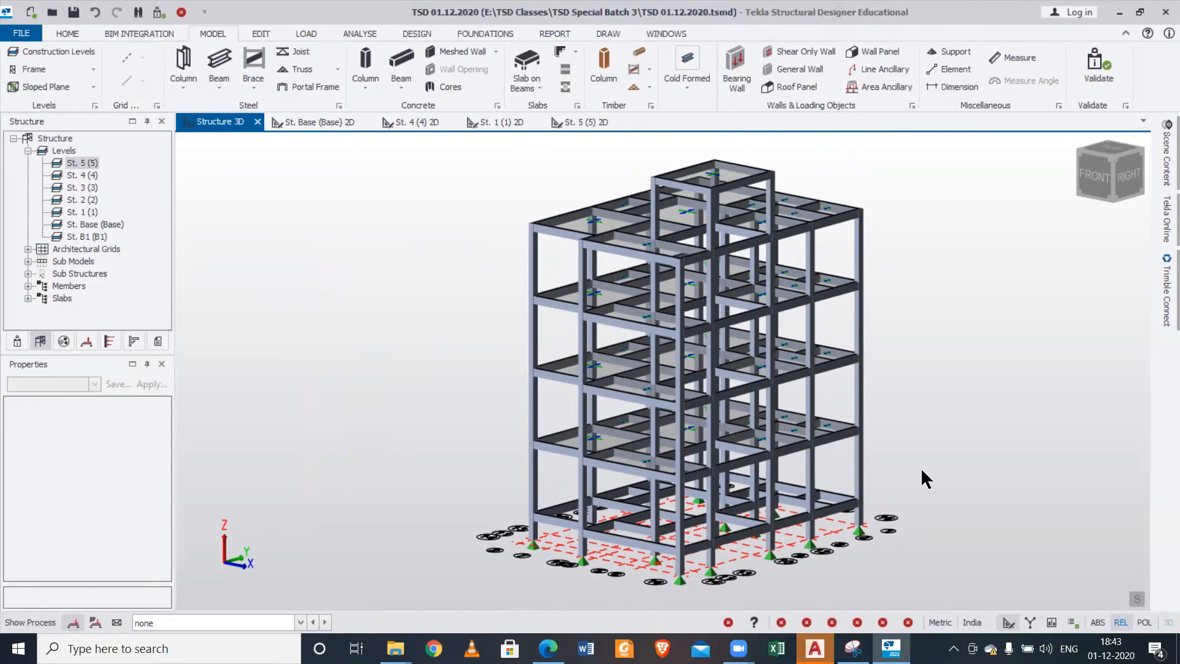
right_drag(922, 471, 943, 491)
scroll(904, 448, down, 2)
scroll(903, 449, up, 3)
scroll(908, 504, down, 2)
scroll(904, 453, up, 2)
scroll(922, 458, down, 2)
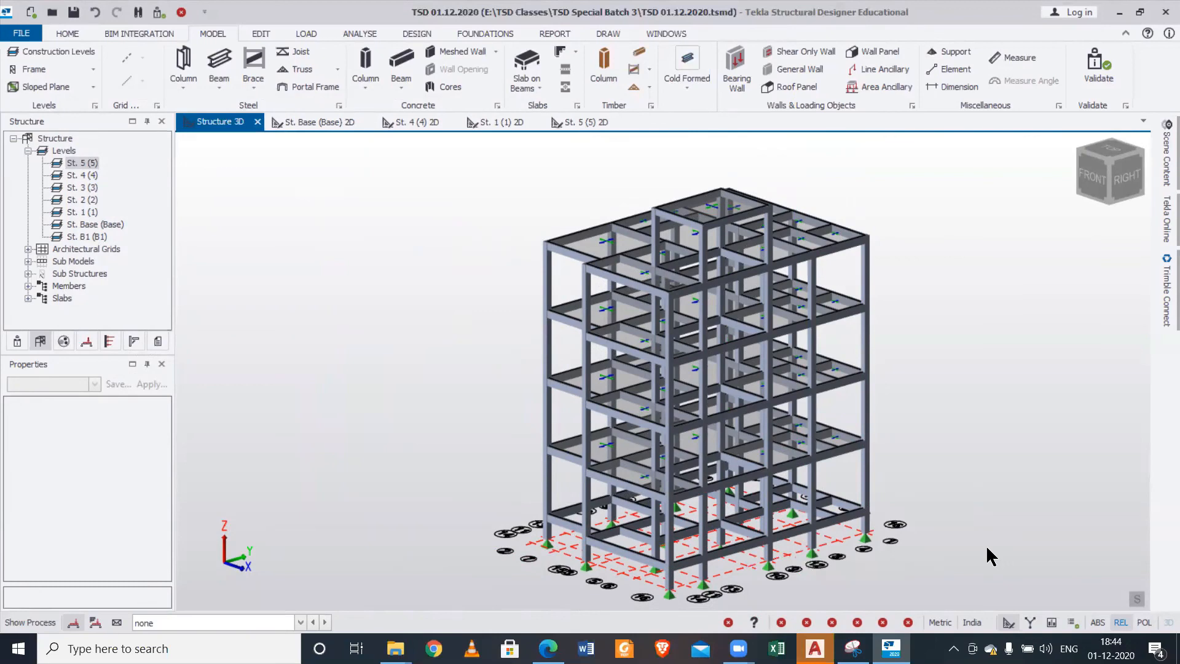
click(547, 649)
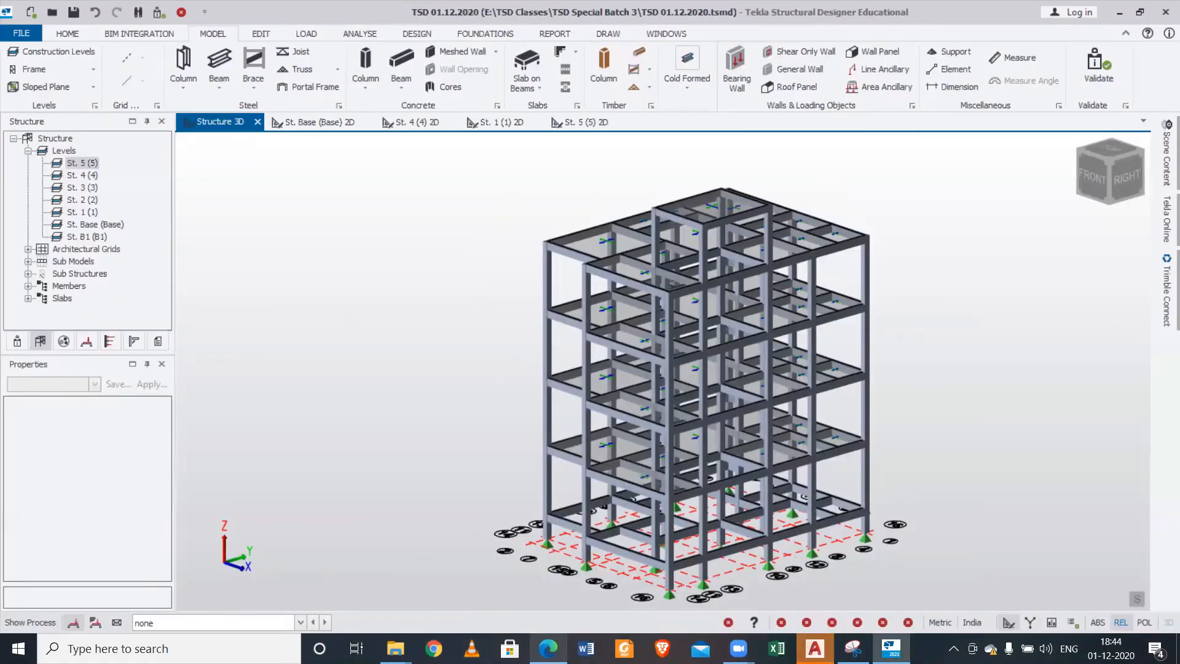
scroll(724, 456, down, 3)
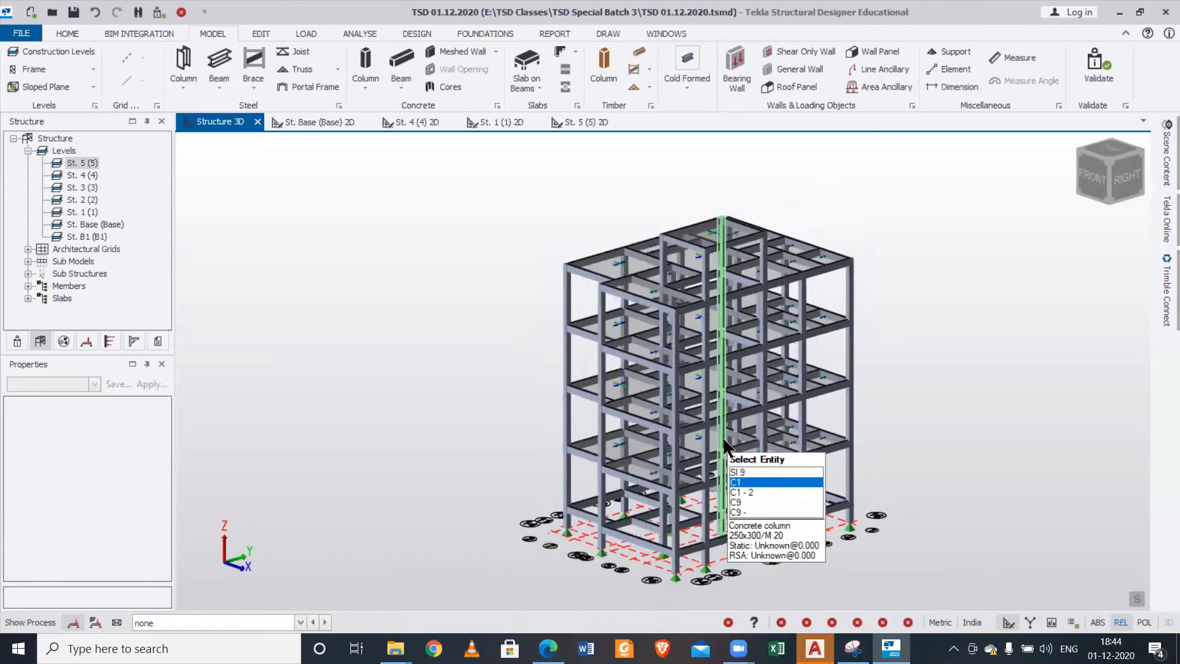